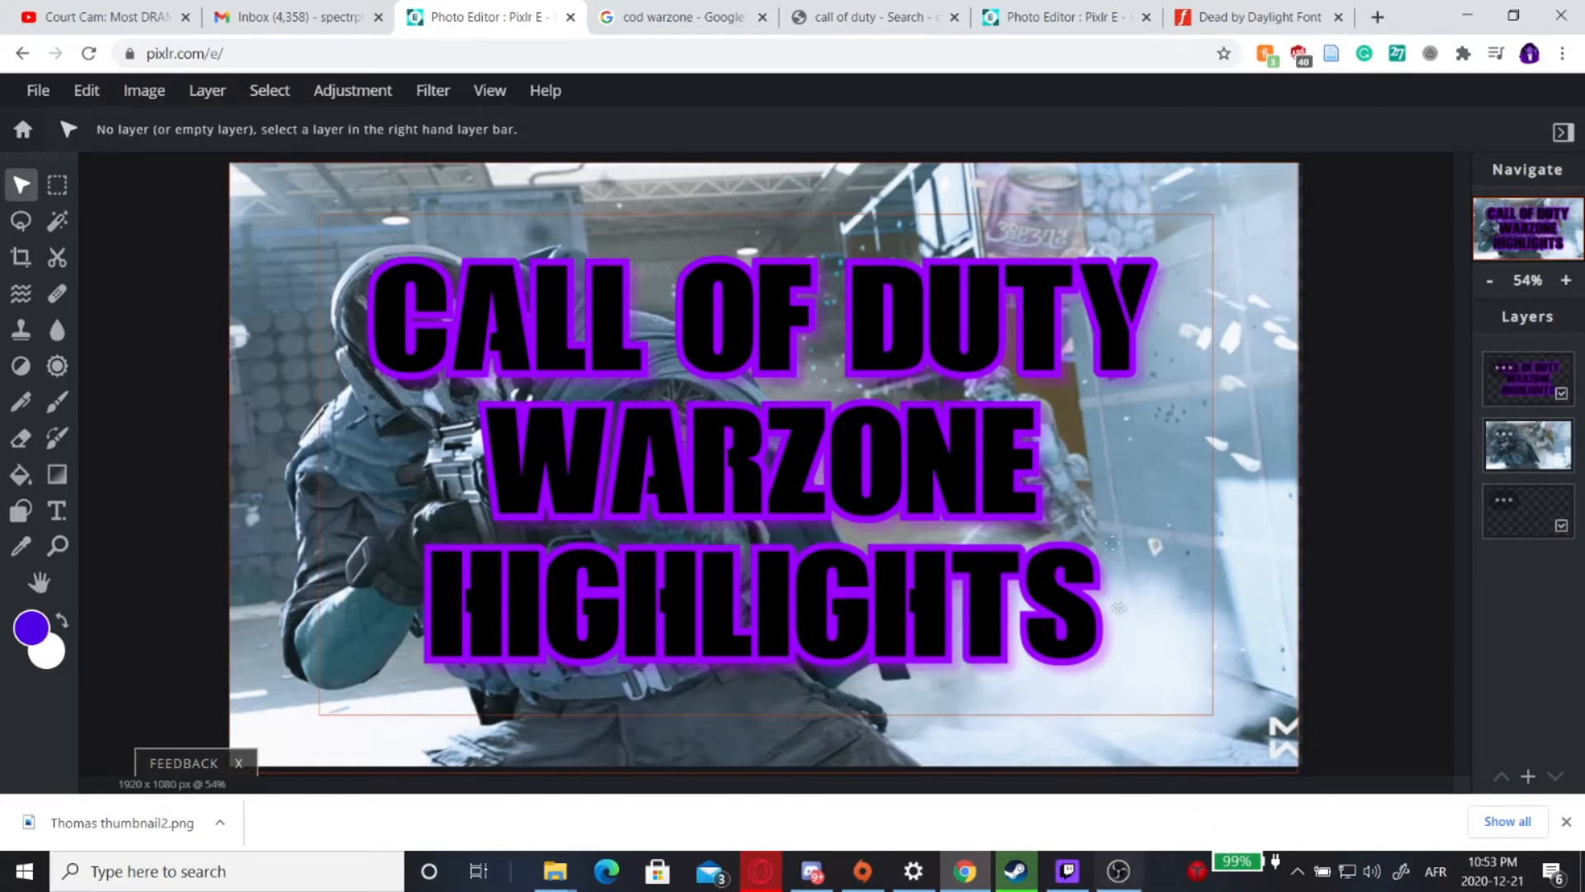
Open pixlr.com/e in a new browser tab and create a blank 1920 x 1080 Full HD image
{"action": "left_click", "coordinate": [1063, 13]}
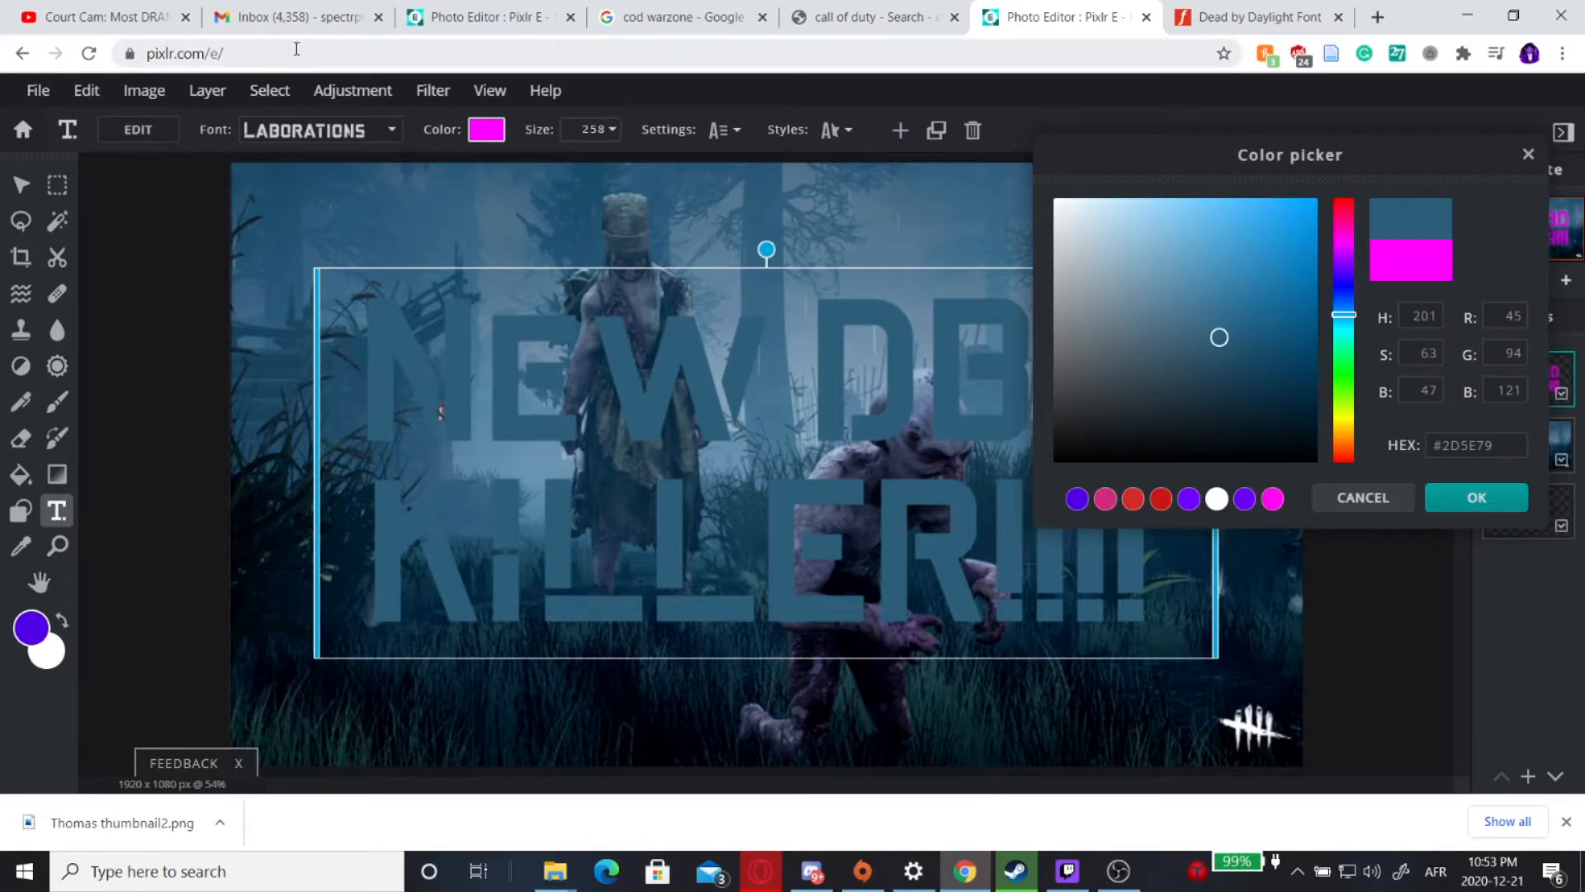
{"action": "left_click", "coordinate": [1377, 17]}
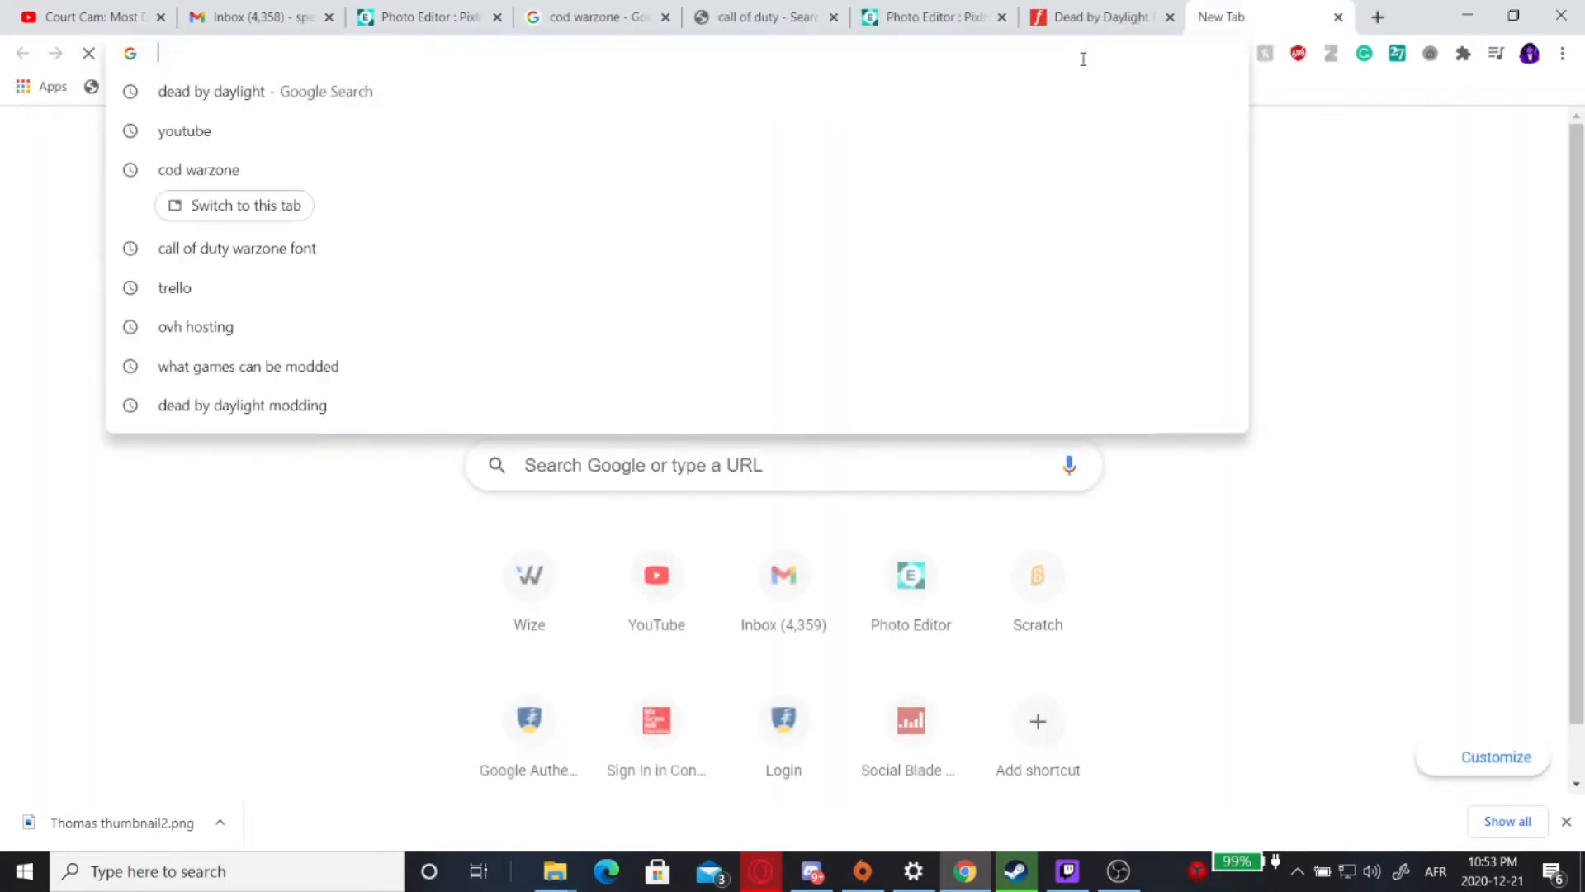
{"action": "type", "text": "pixlr.co"}
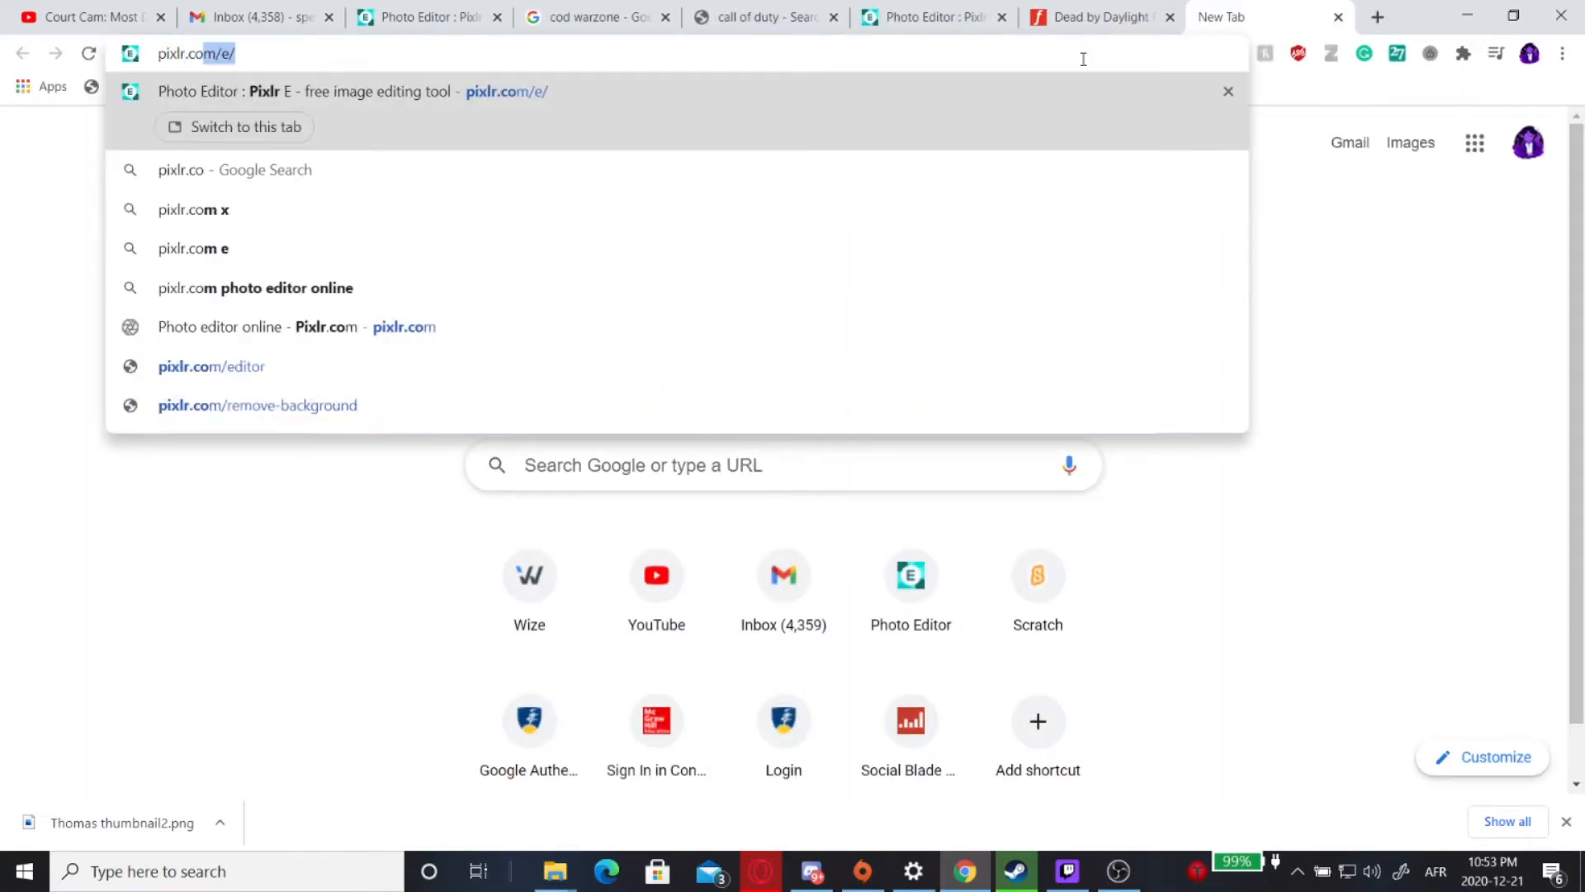
{"action": "key", "text": "Return"}
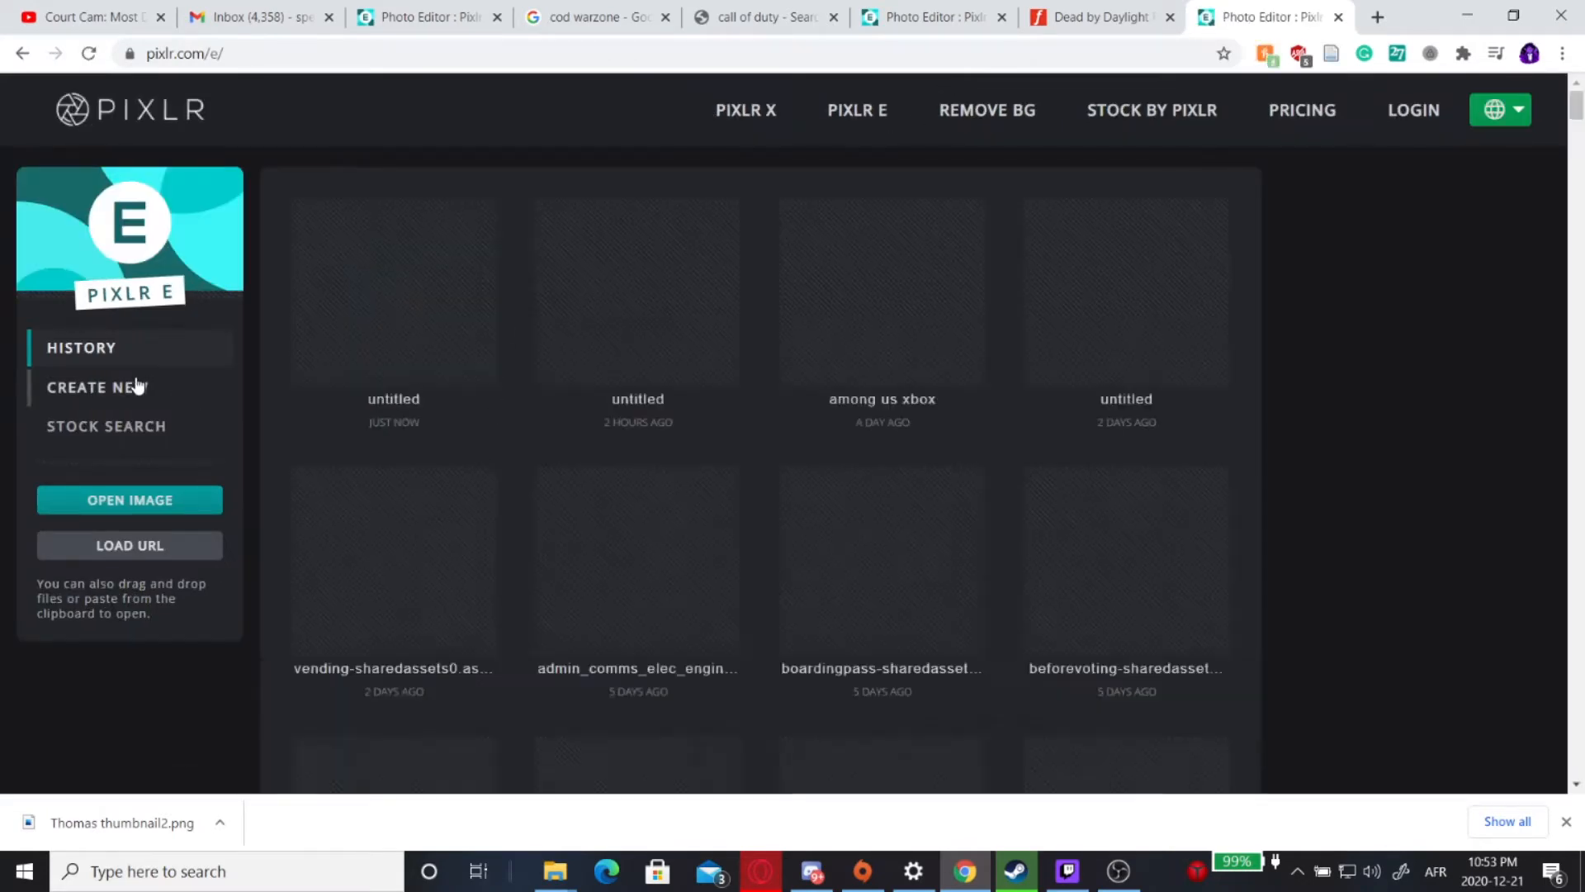
{"action": "left_click", "coordinate": [138, 385]}
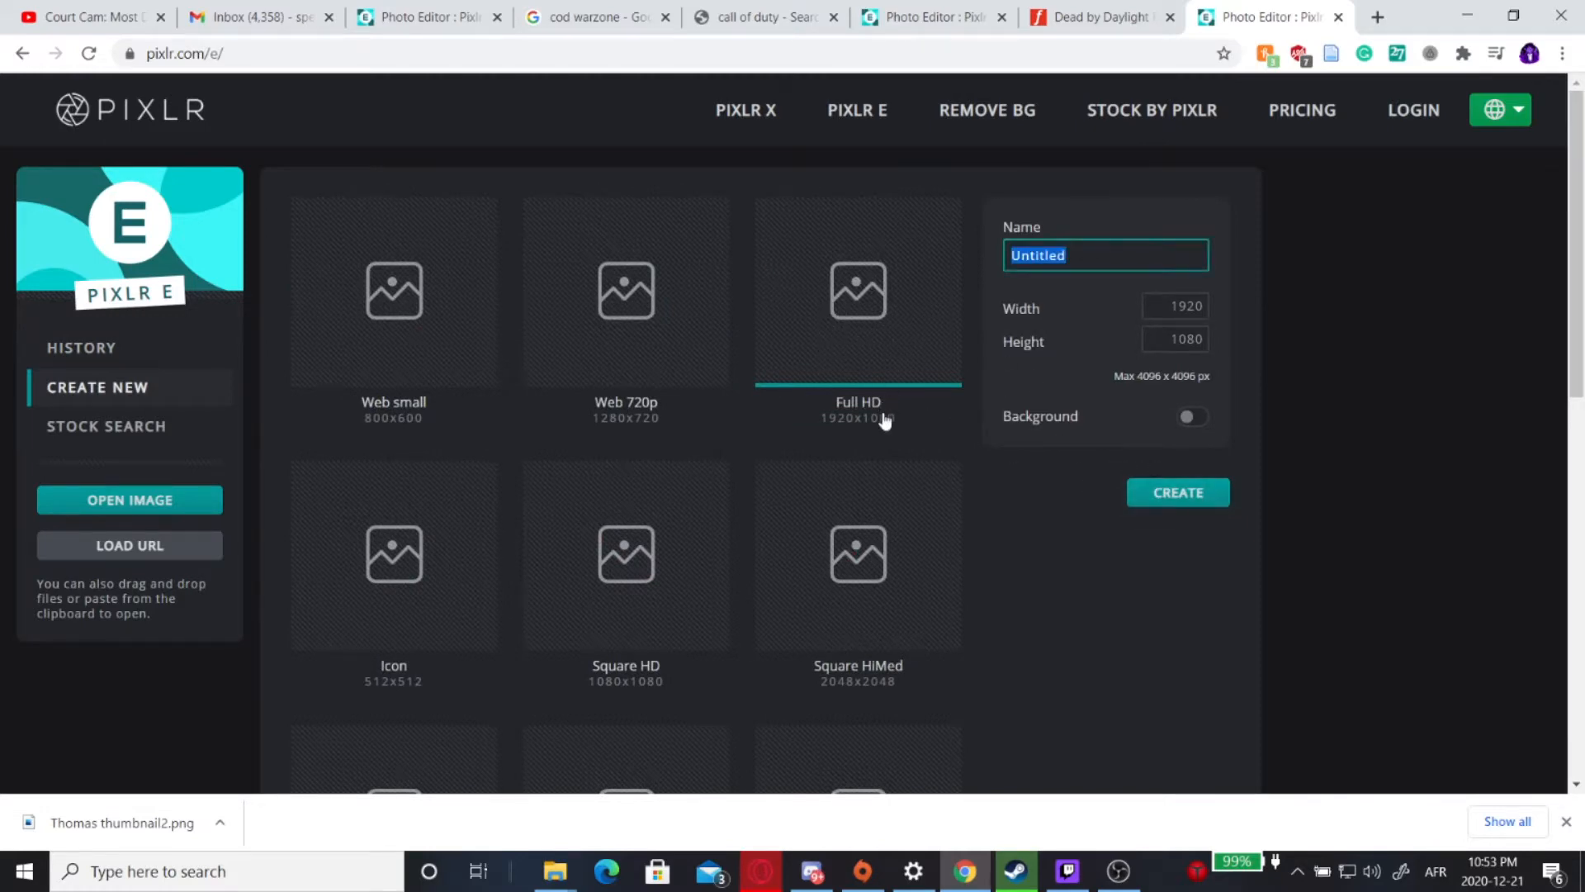
{"action": "left_click", "coordinate": [1192, 493]}
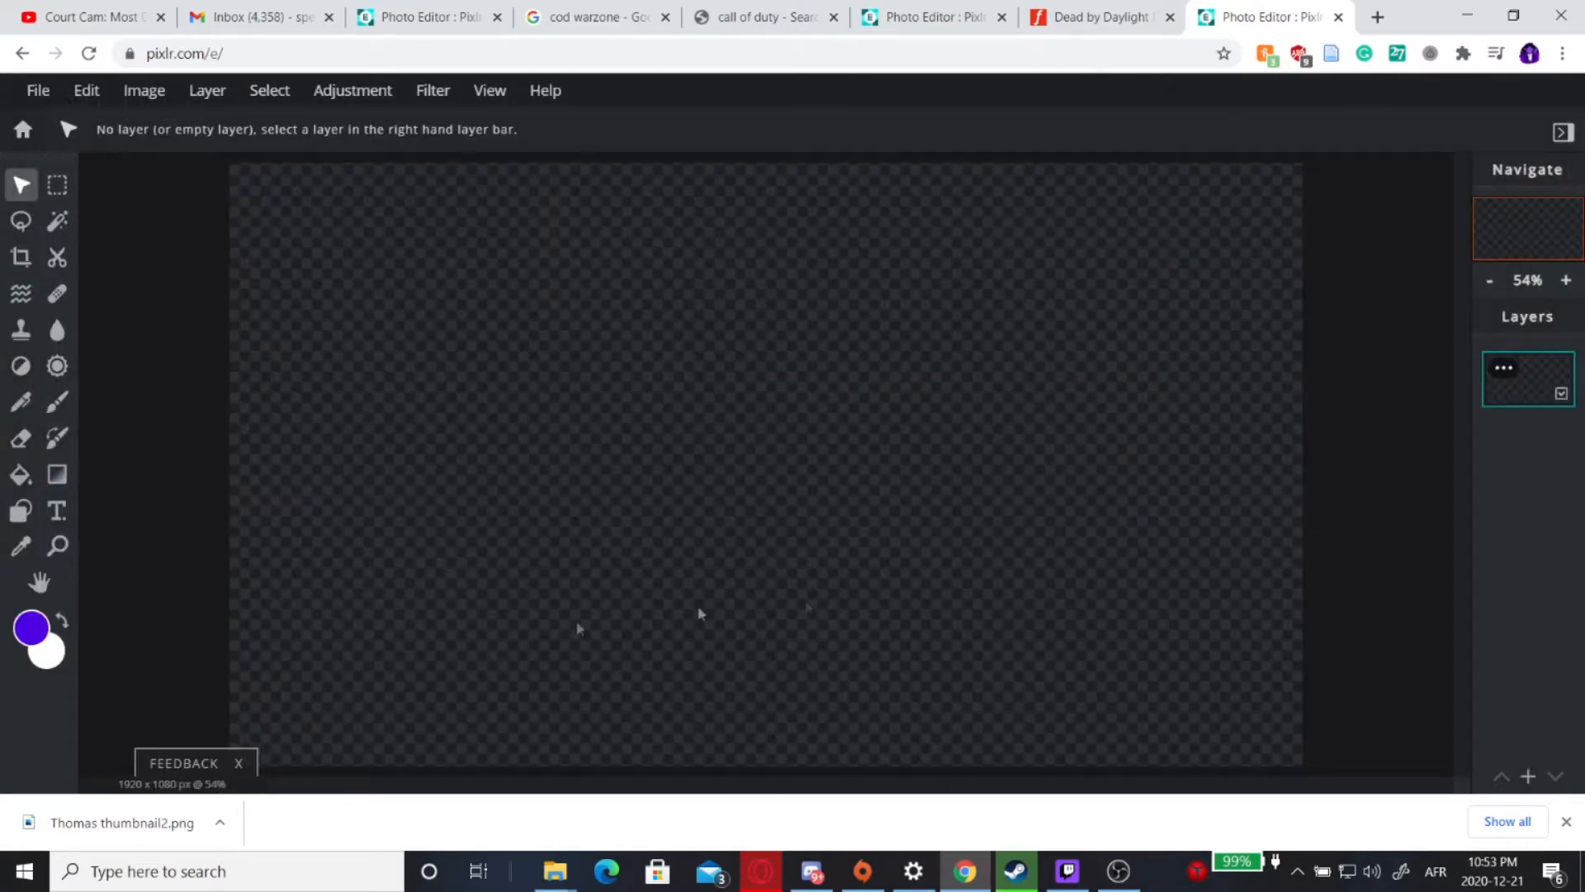
Search Google Images for "sea of thieves" in a new tab and copy the seaofthieves.com picture of the ship fleet
{"action": "left_click", "coordinate": [1377, 18]}
{"action": "left_click", "coordinate": [1075, 56]}
{"action": "type", "text": "sea of "}
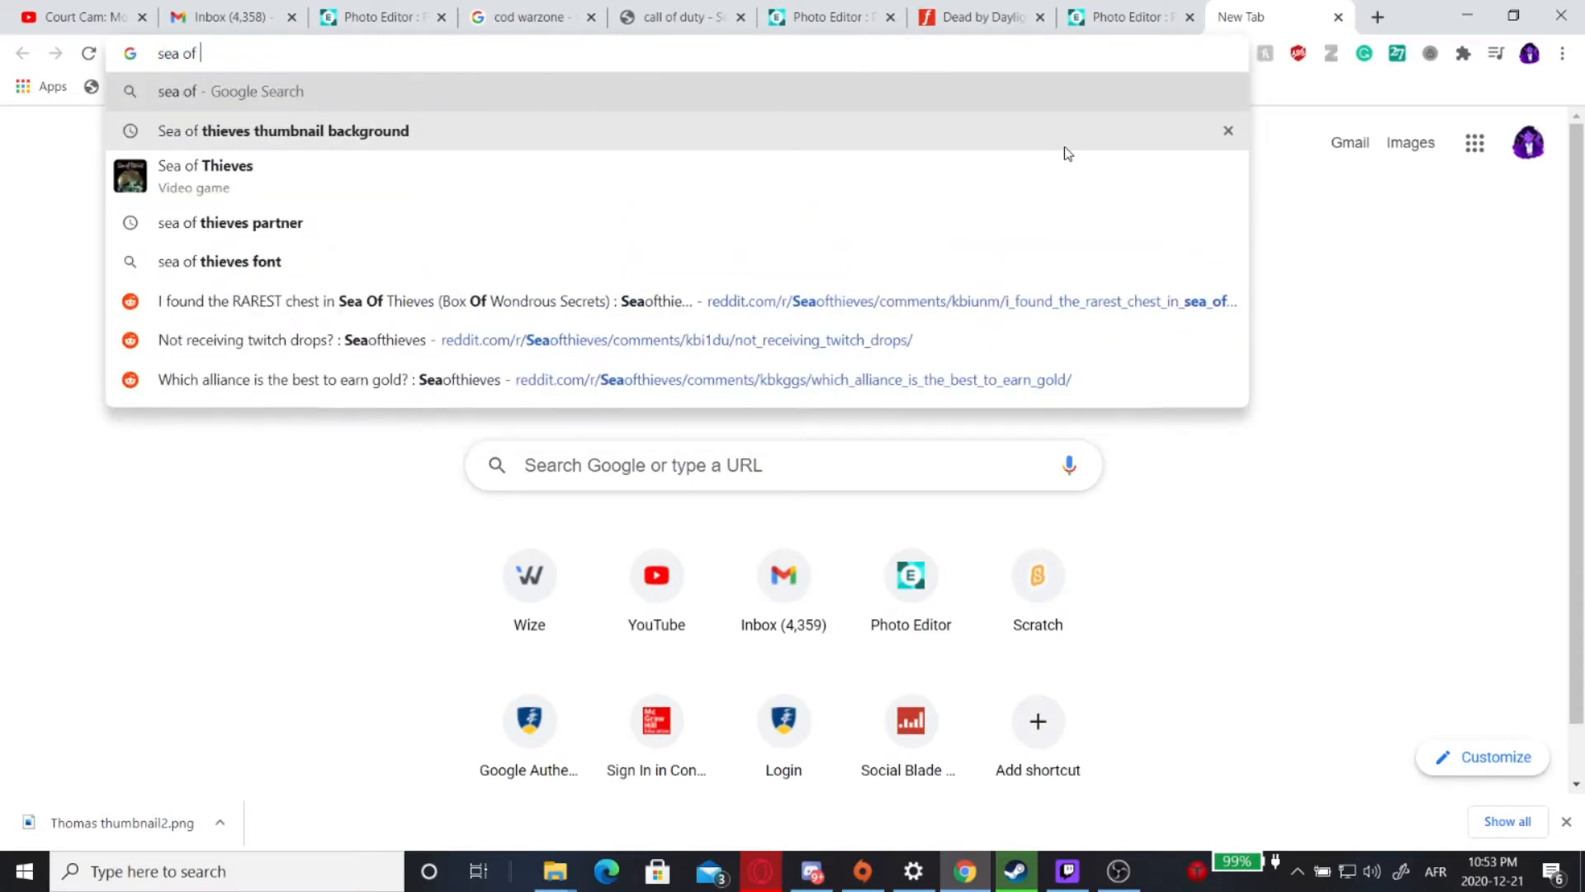
{"action": "type", "text": "thieves"}
{"action": "key", "text": "Return"}
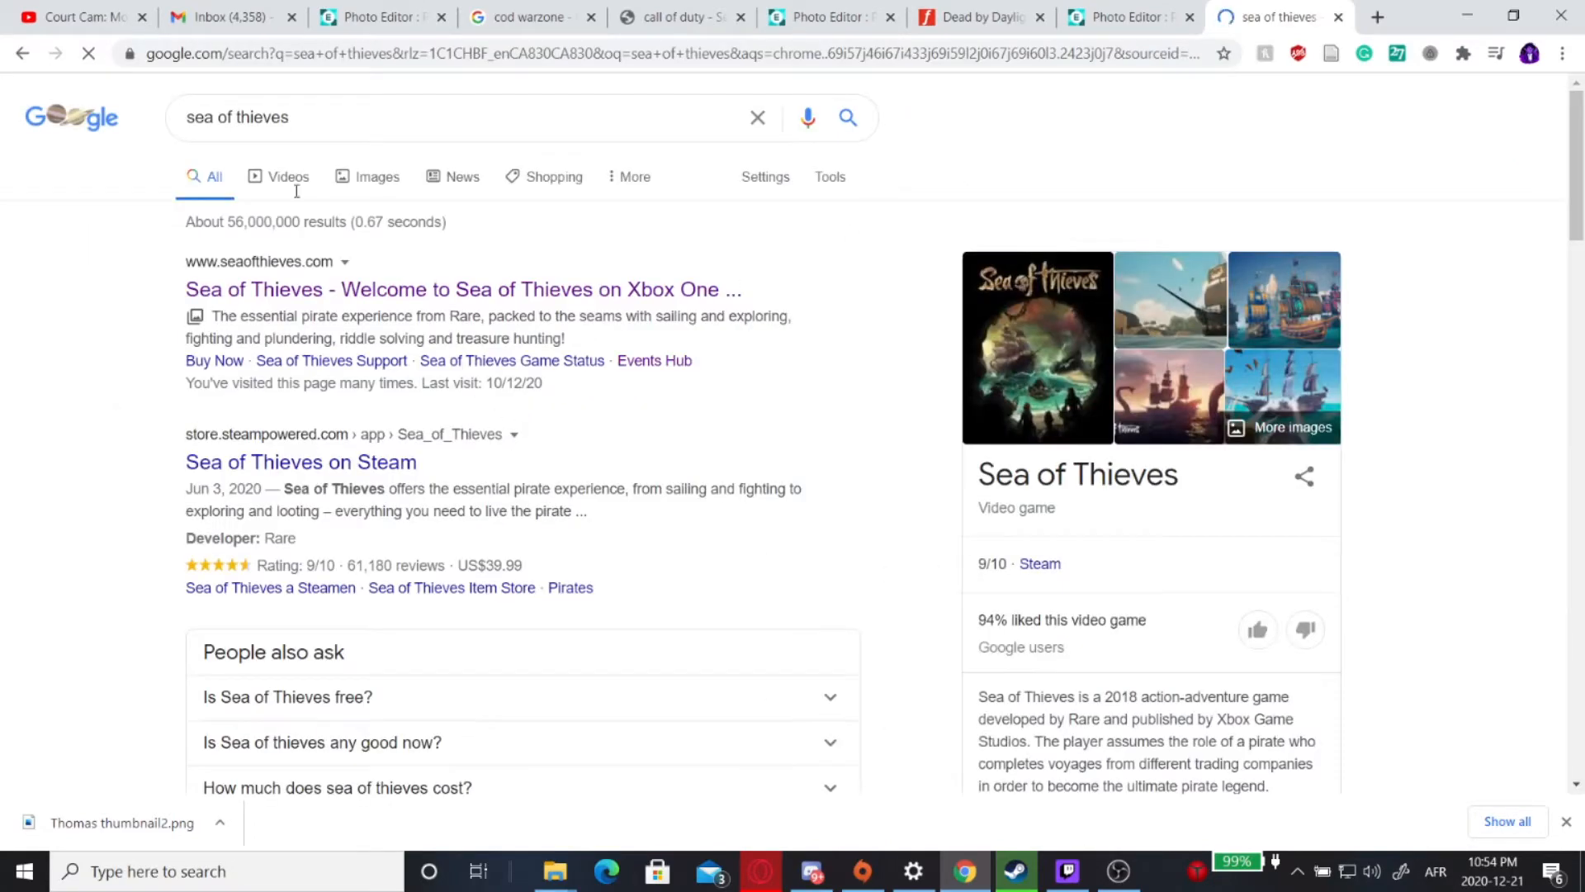
{"action": "left_click", "coordinate": [380, 183]}
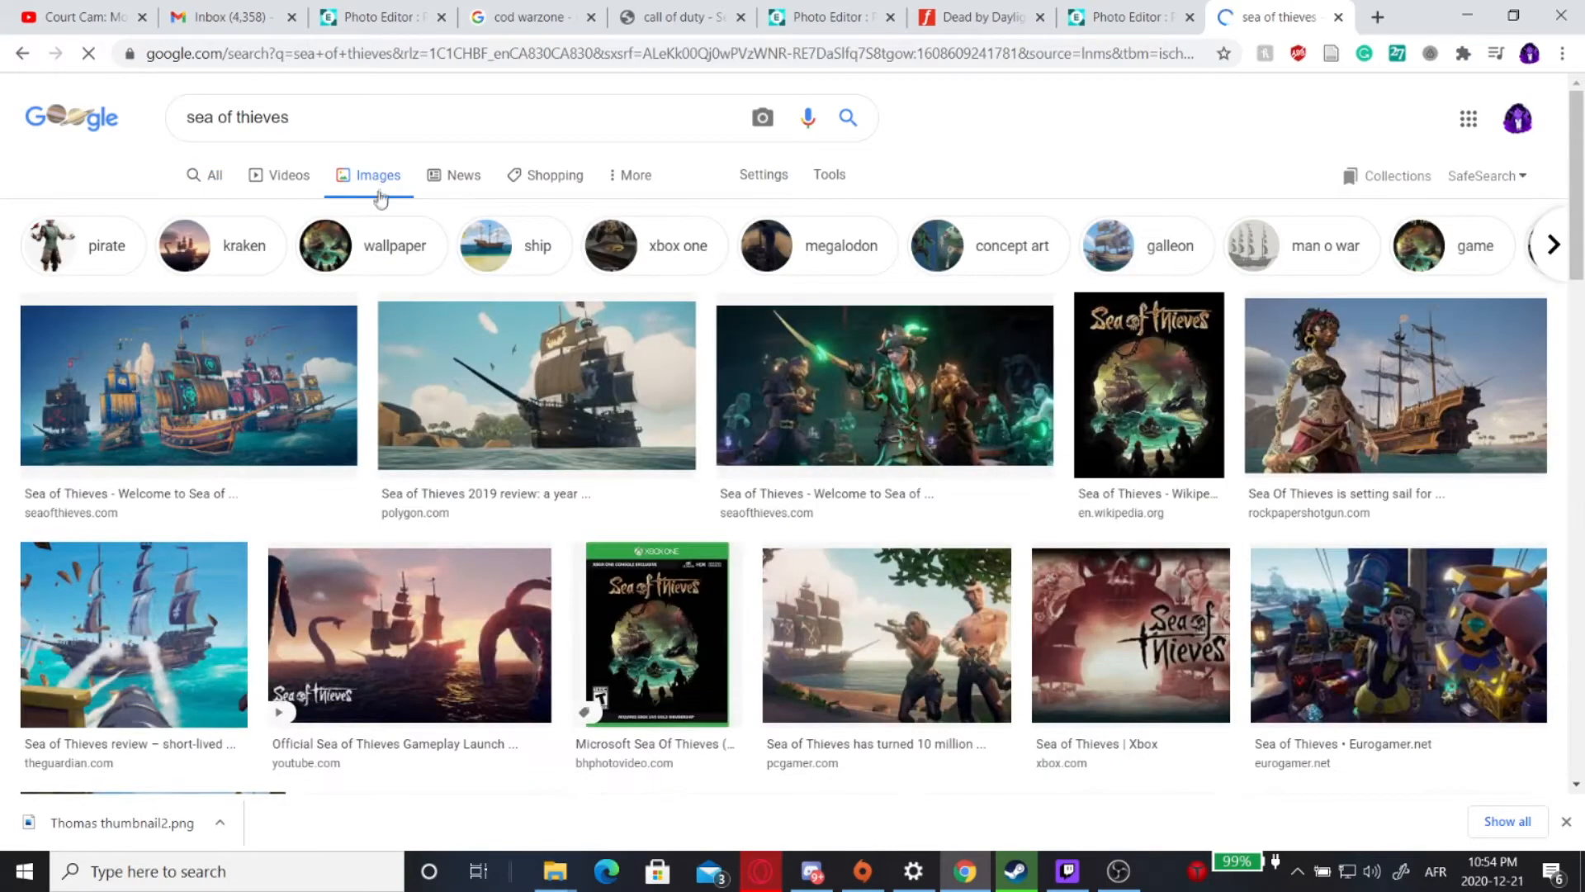
{"action": "right_click", "coordinate": [255, 407]}
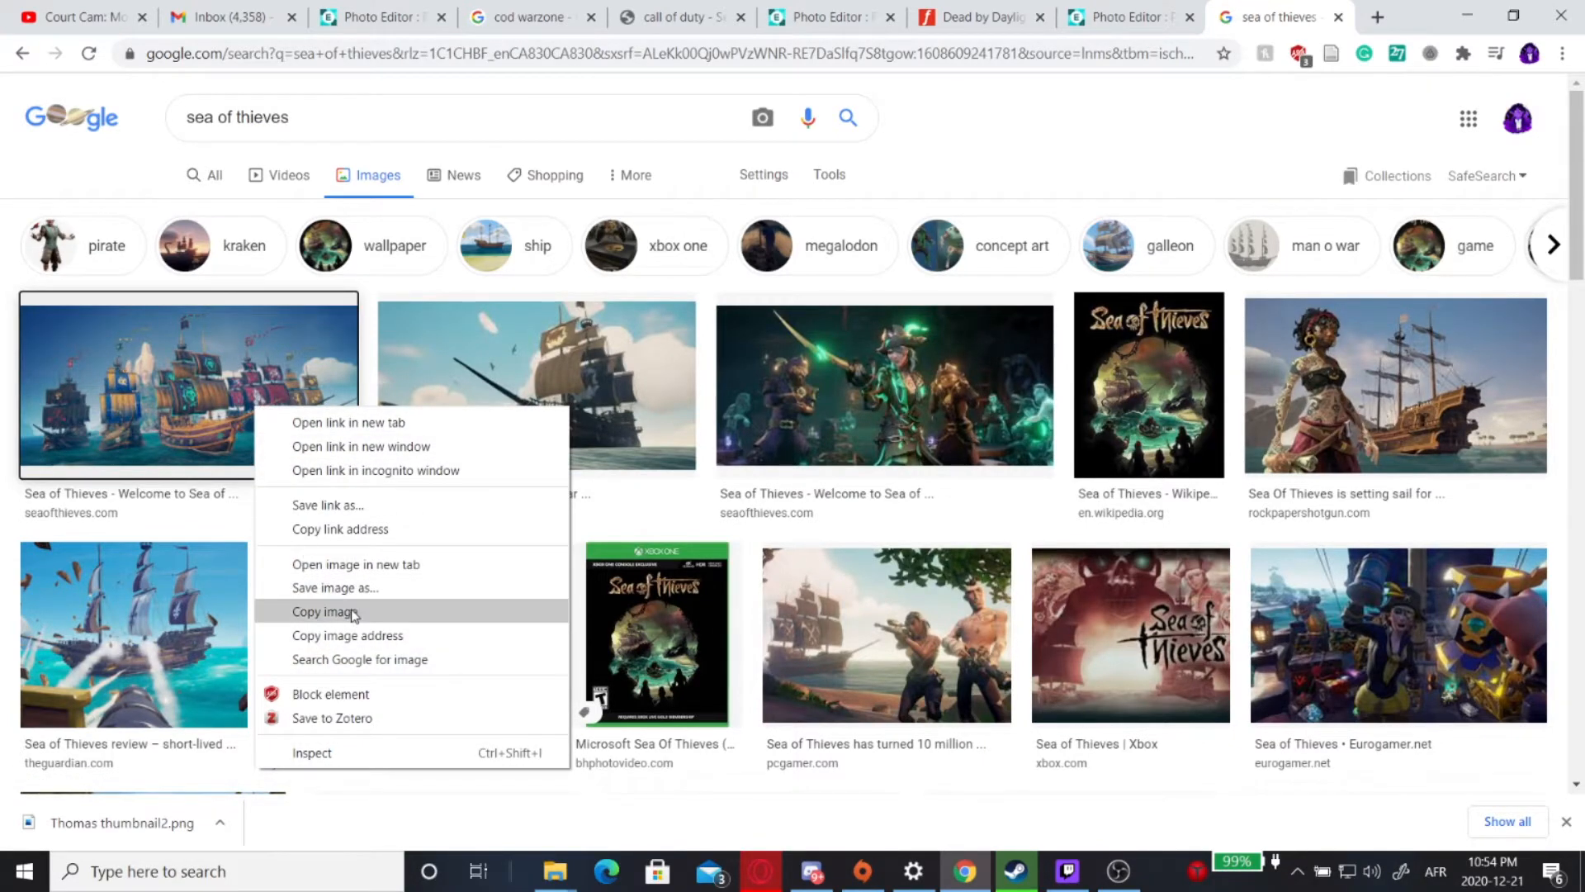
{"action": "left_click", "coordinate": [325, 611]}
Paste the copied fleet picture into the blank Pixlr image and scale it to about 1918 x 1094 to cover the canvas
{"action": "left_click", "coordinate": [1131, 16]}
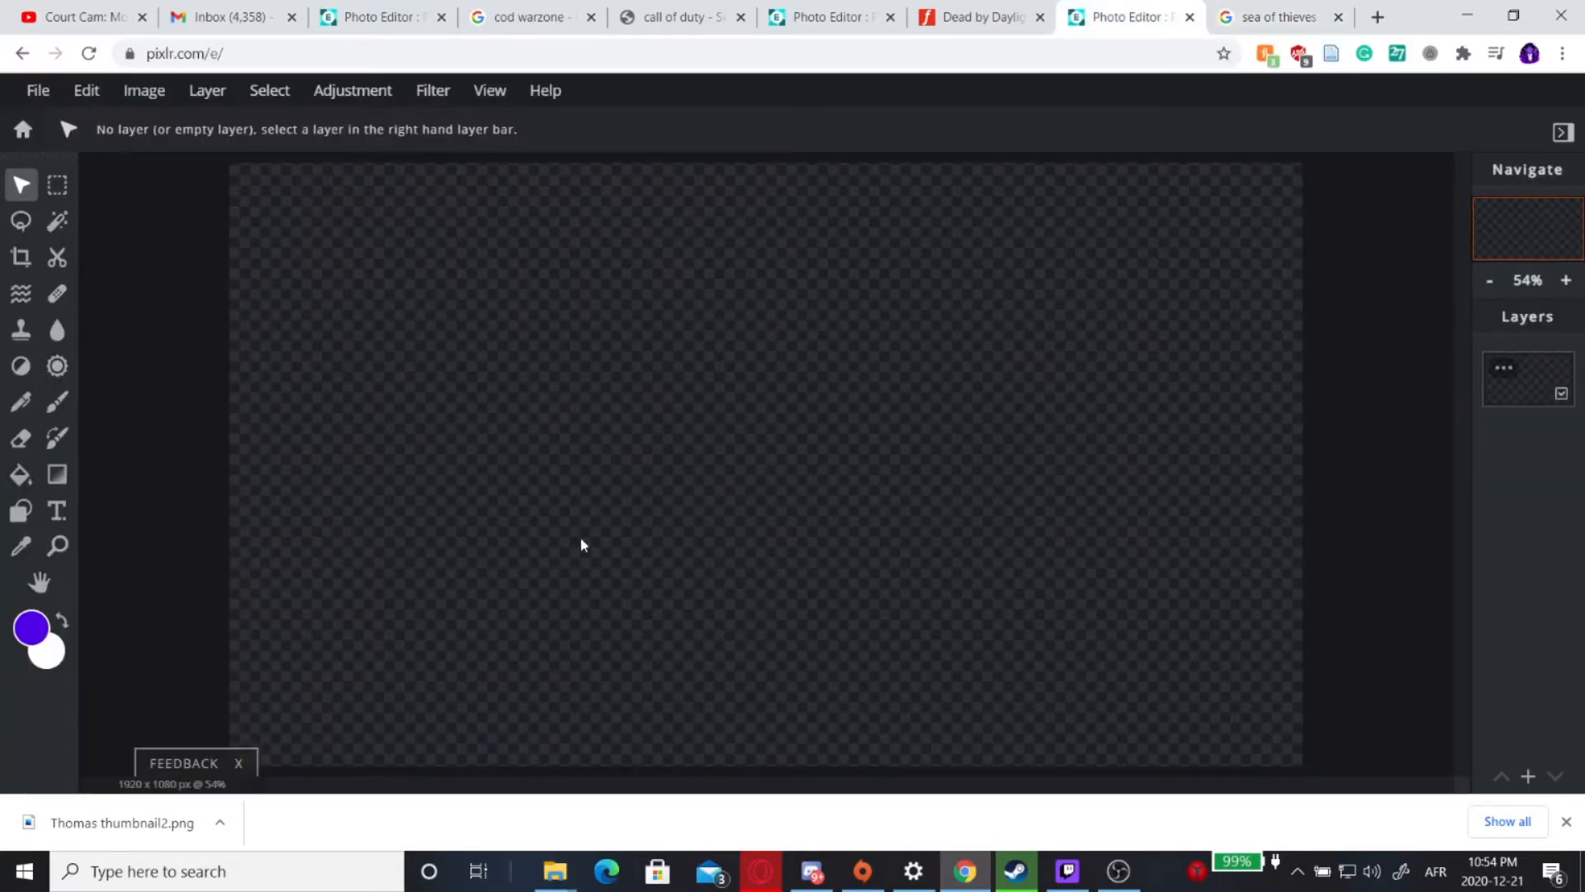
{"action": "key", "text": "ctrl+v"}
{"action": "left_click_drag", "start_coordinate": [798, 492], "coordinate": [1304, 774]}
{"action": "left_click", "coordinate": [274, 129]}
{"action": "key", "text": "shift"}
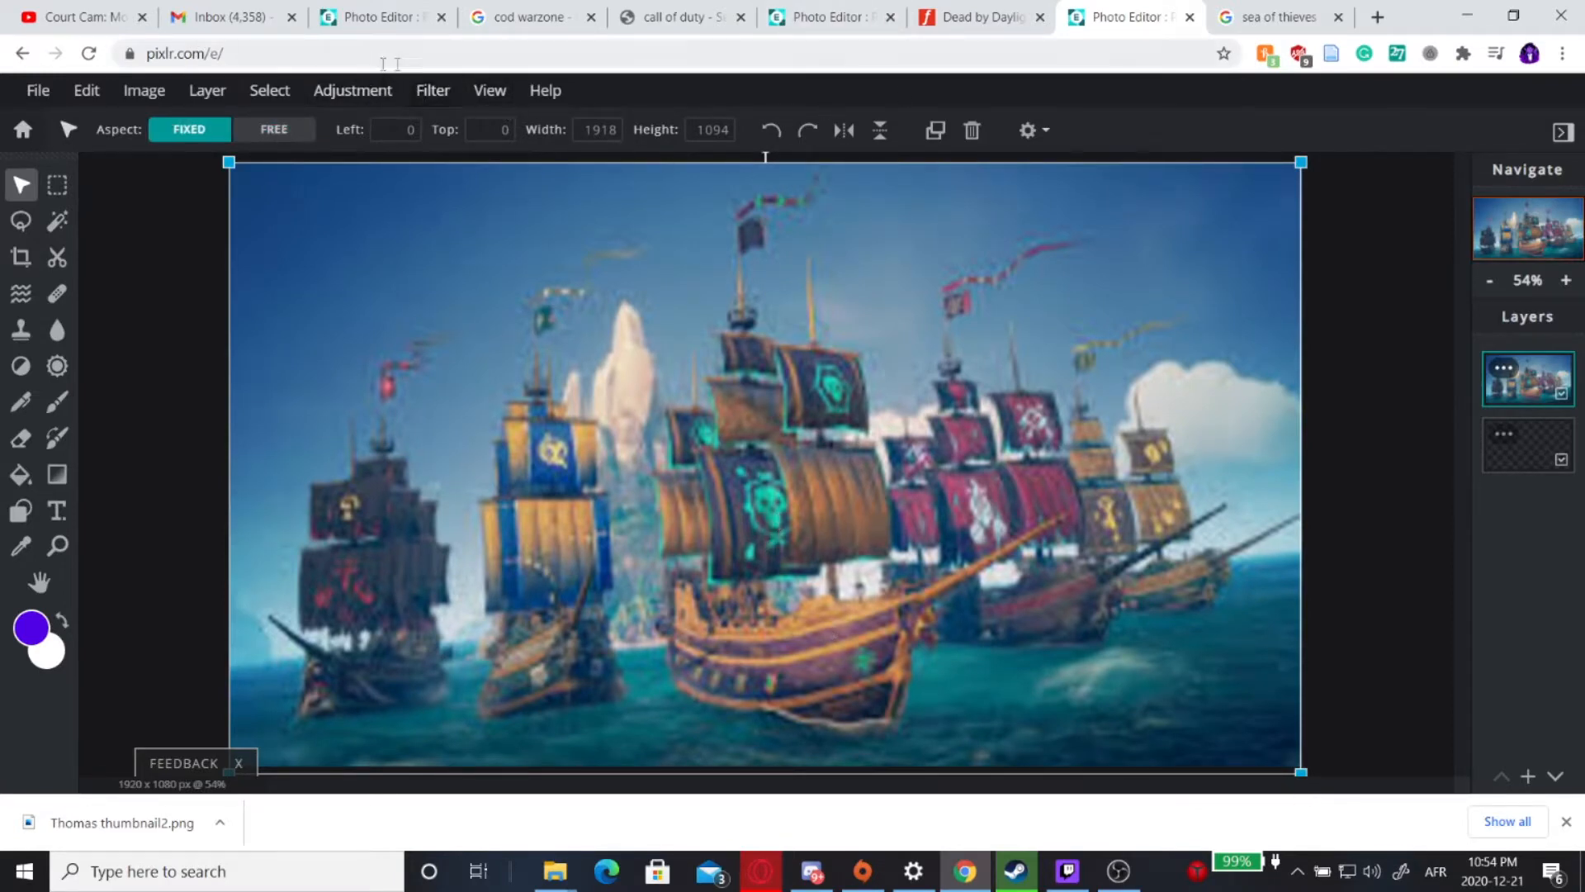
Apply a Blur filter with an amount of 100 to the fleet picture and deselect the layer
{"action": "left_click", "coordinate": [444, 93]}
{"action": "mouse_move", "coordinate": [513, 161]}
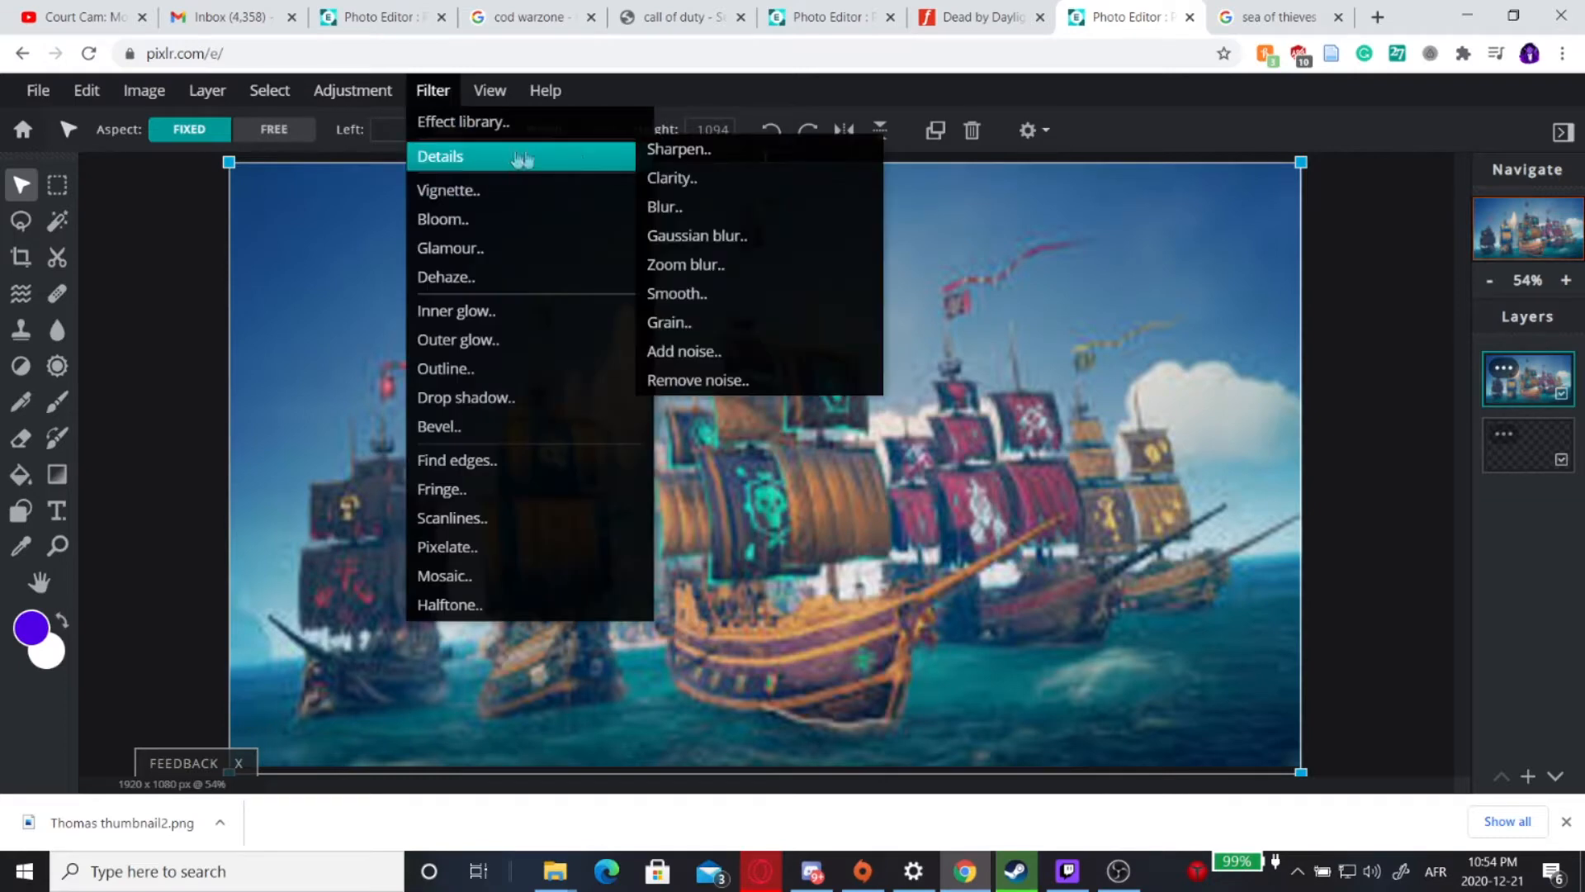
{"action": "left_click", "coordinate": [750, 209]}
{"action": "left_click_drag", "start_coordinate": [596, 472], "coordinate": [1025, 469]}
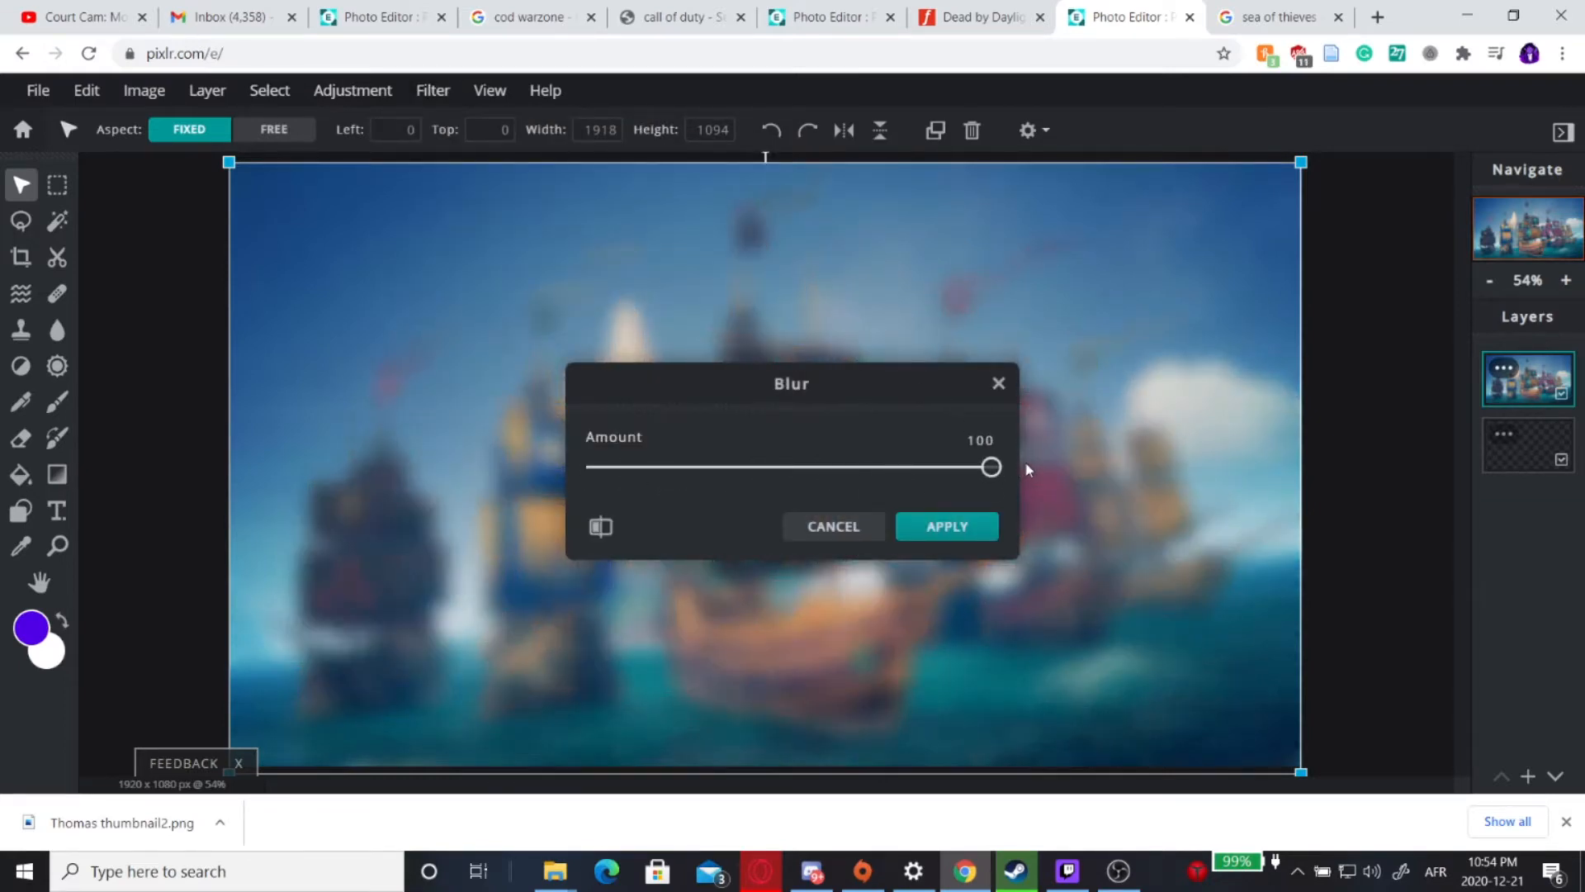
{"action": "left_click", "coordinate": [941, 527]}
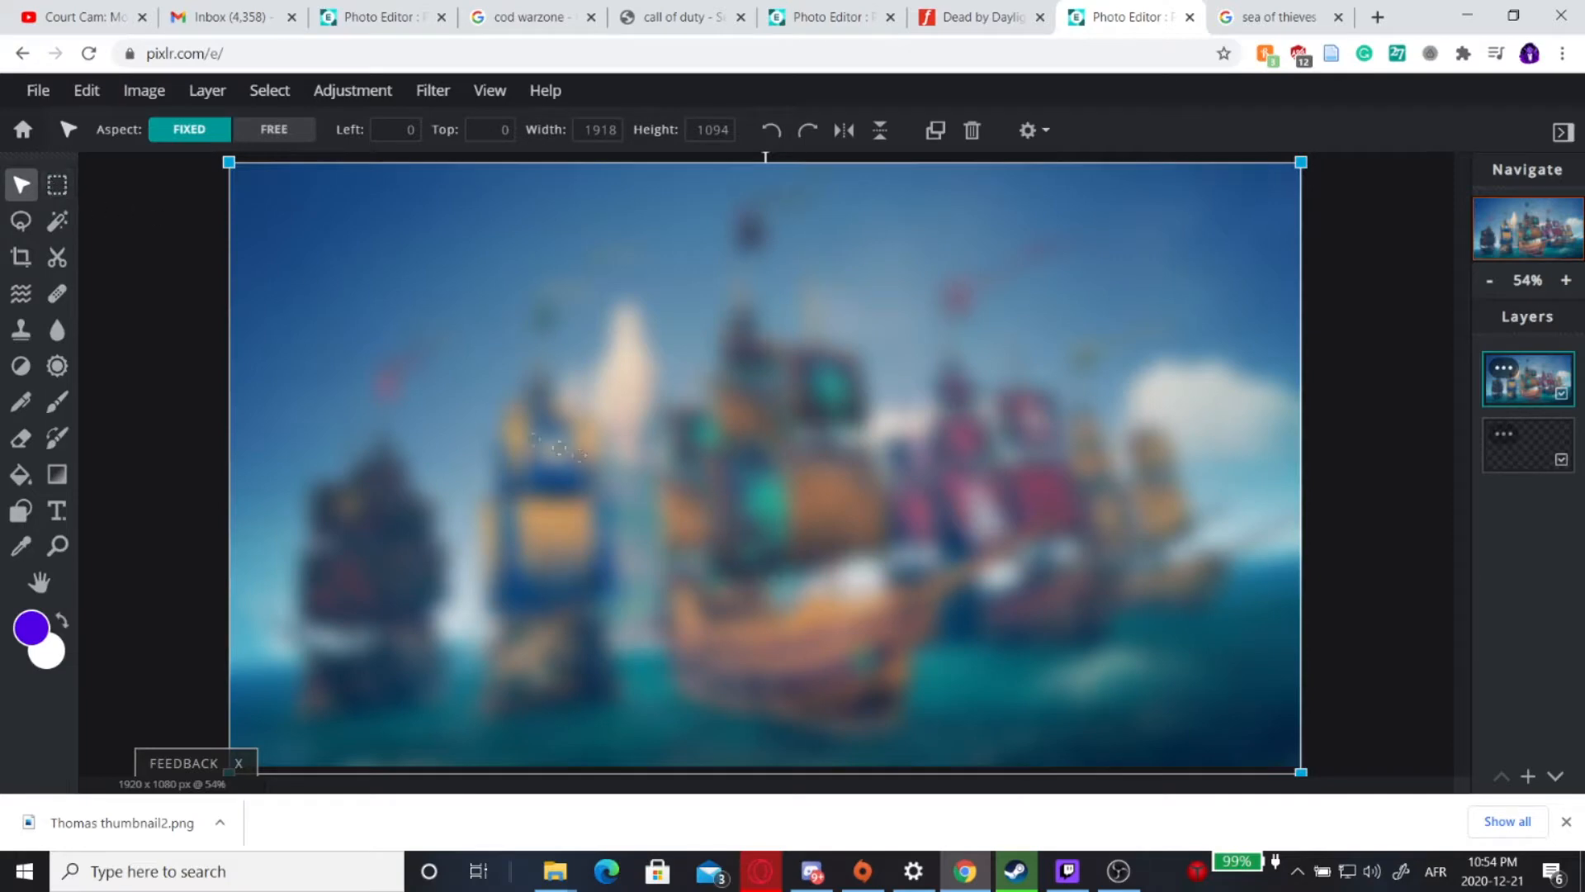
{"action": "left_click", "coordinate": [213, 329]}
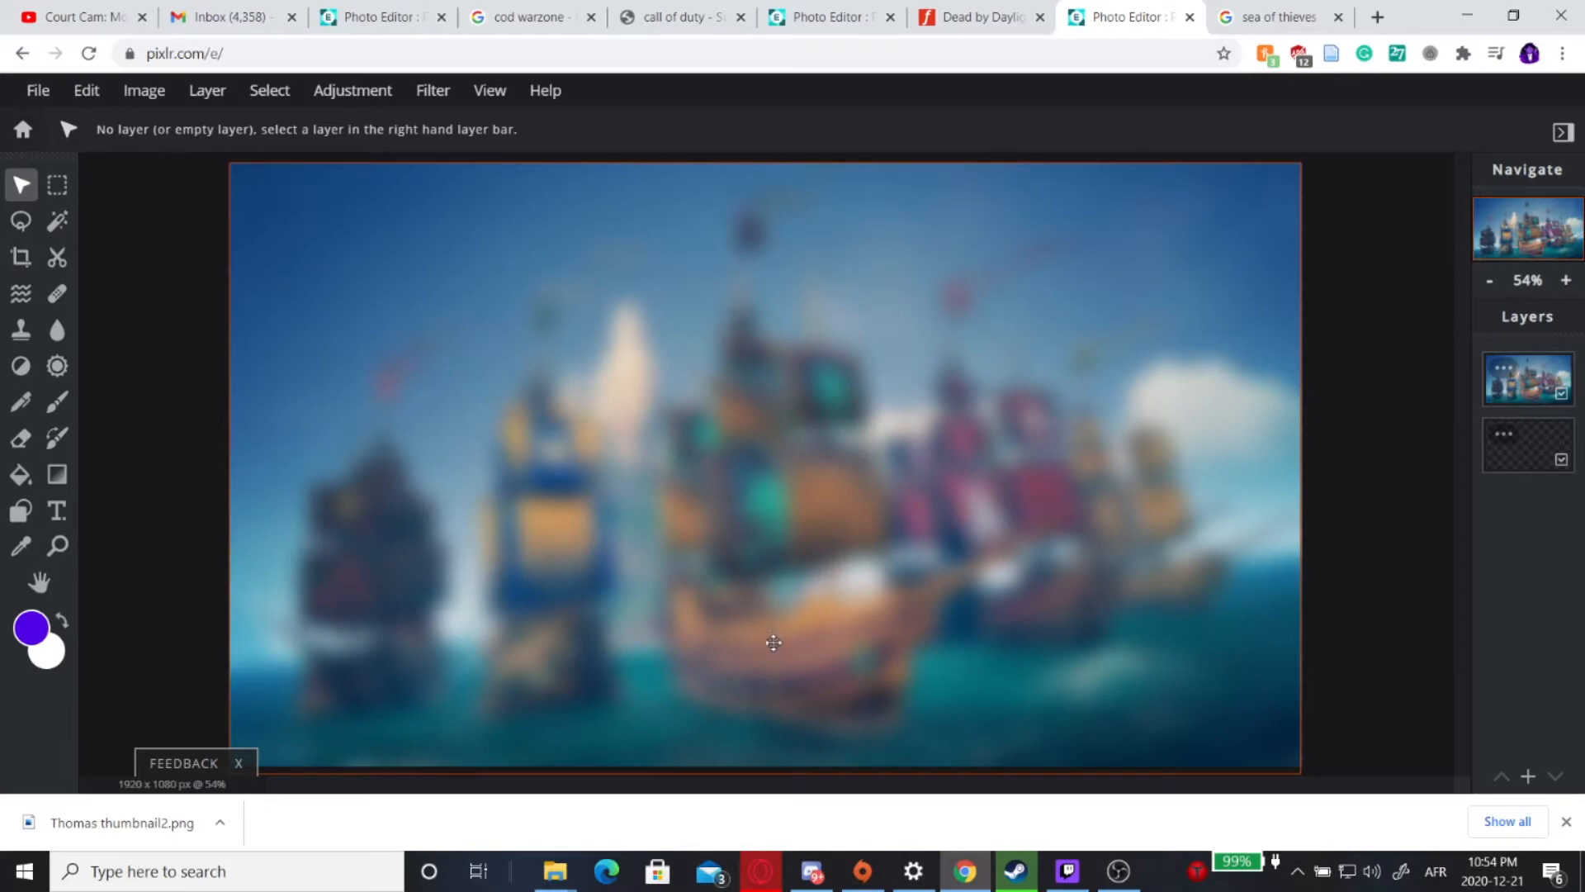
Add a text layer reading "SEA OF THIEVES BEGINNER CLASS GUIDE", with a line break before "CLASS"
{"action": "left_click", "coordinate": [57, 510]}
{"action": "left_click", "coordinate": [435, 437]}
{"action": "left_click", "coordinate": [933, 504]}
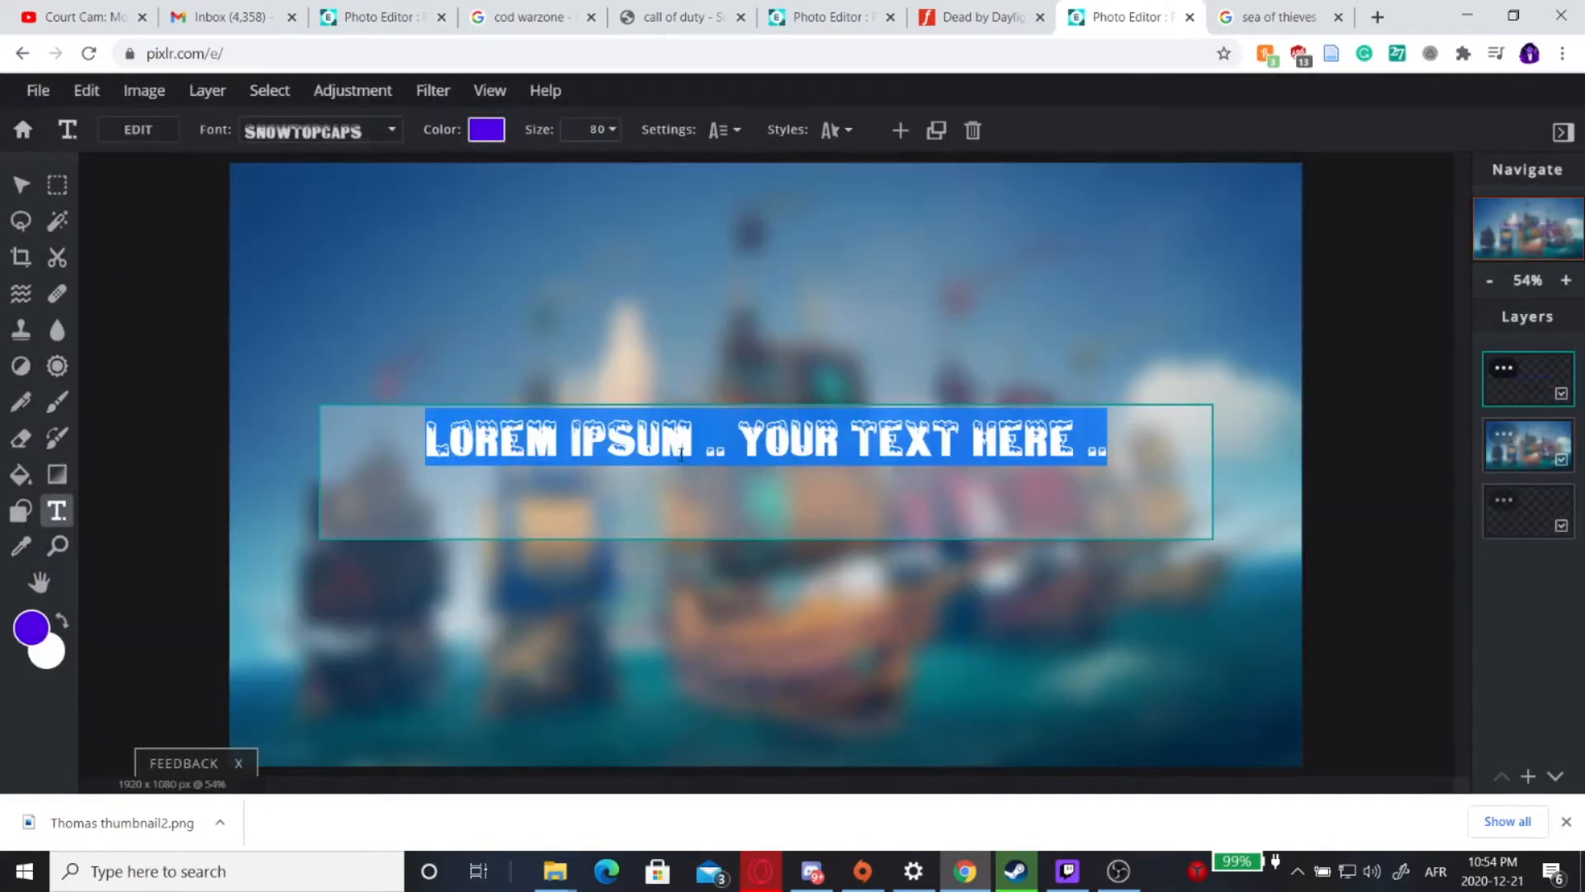
{"action": "key", "text": "BackSpace"}
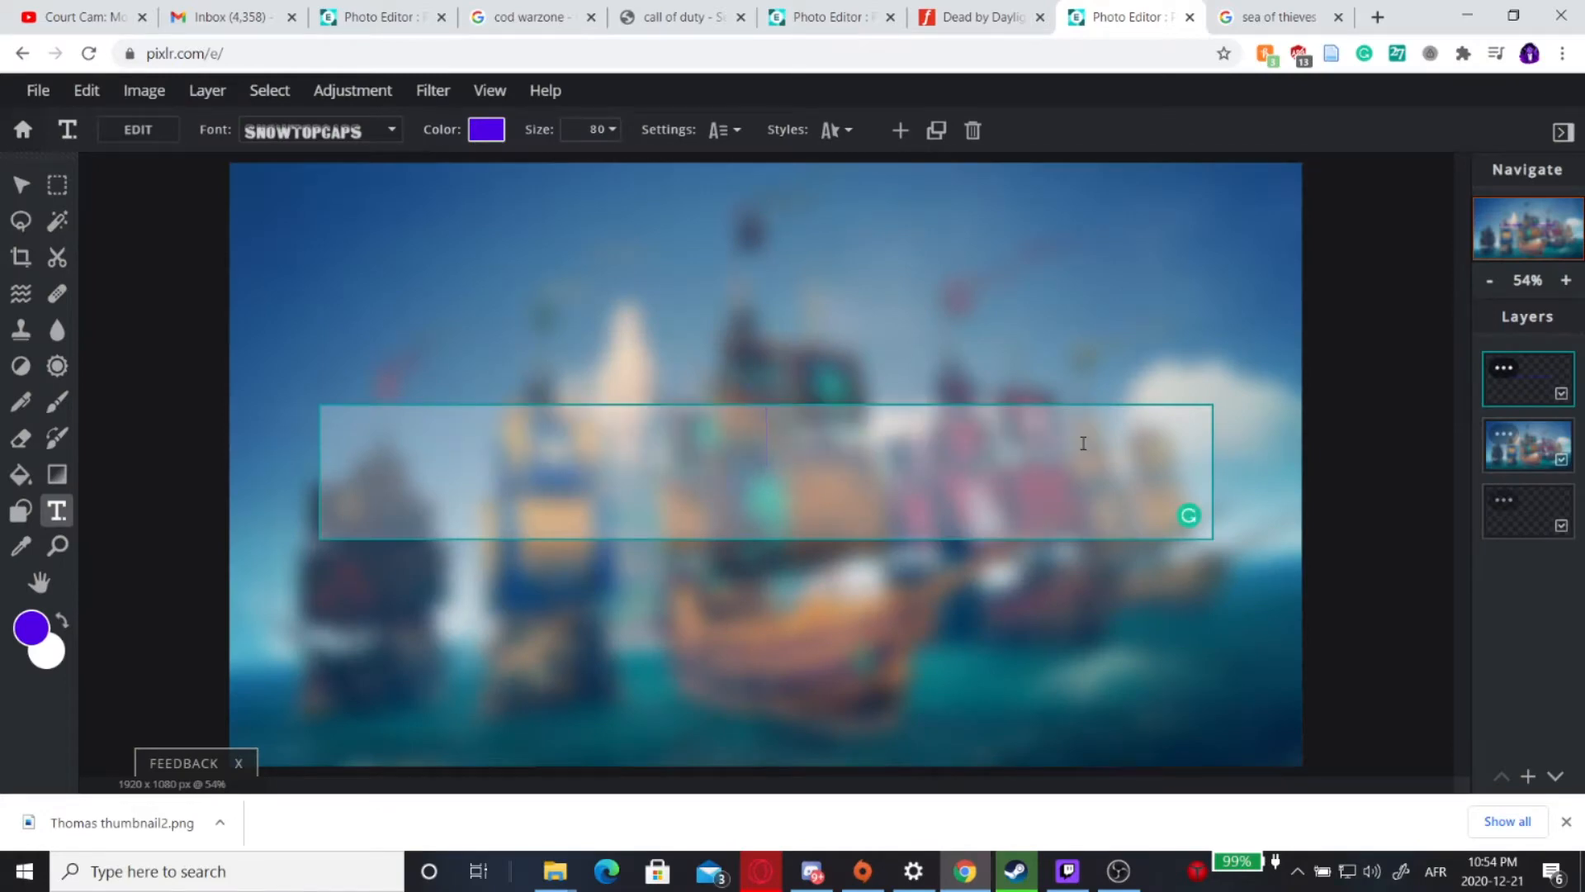
{"action": "type", "text": "SEA OF THI"}
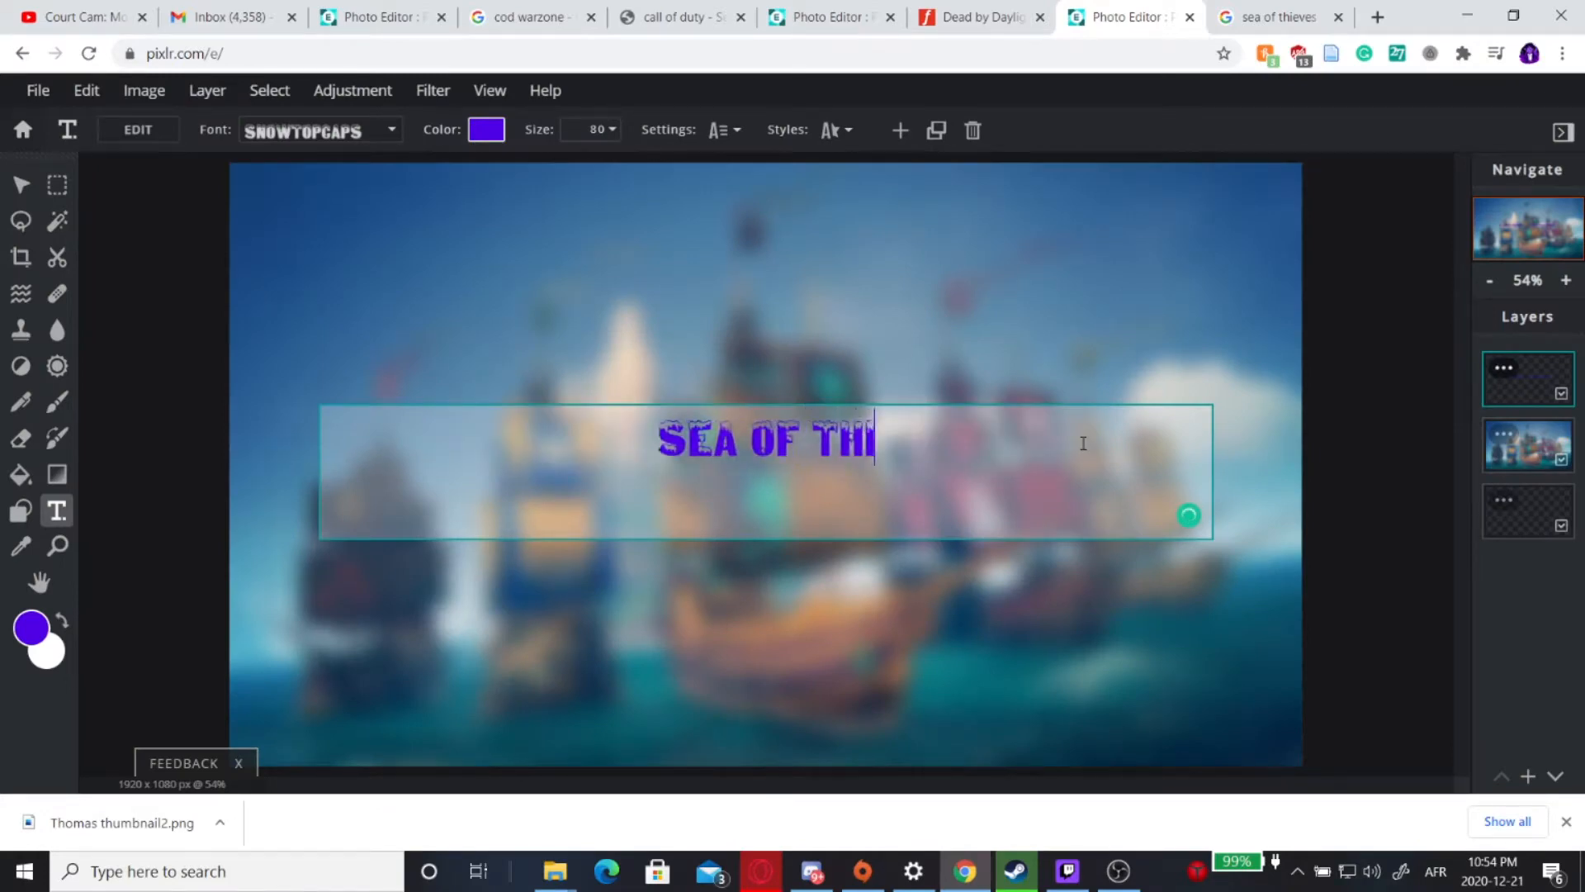
{"action": "type", "text": "EVES BEGI"}
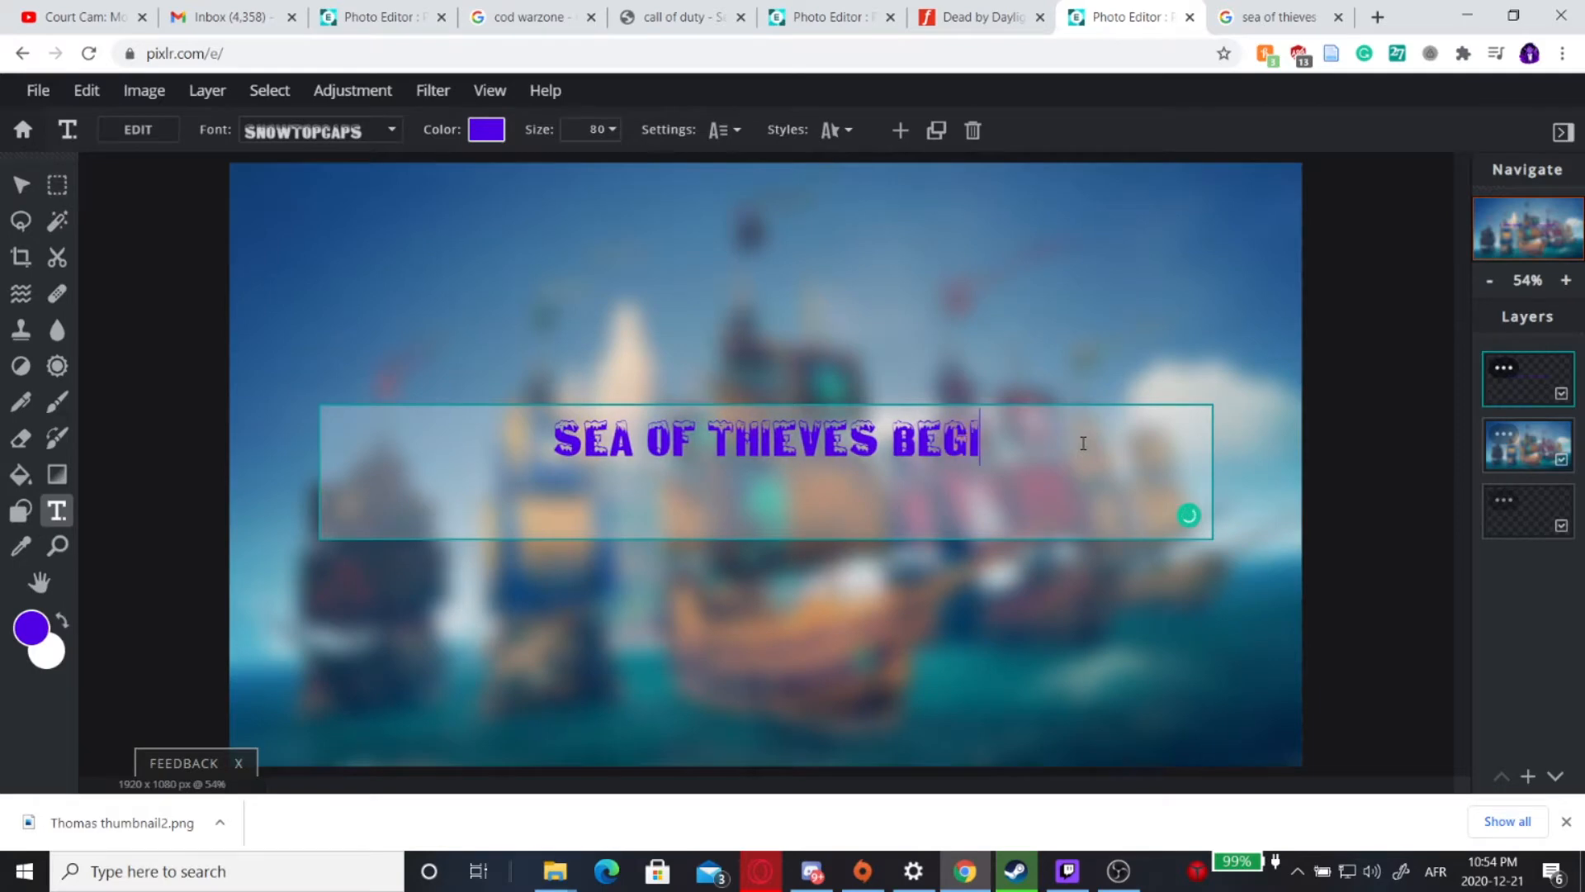
{"action": "type", "text": "NNER CLASS "}
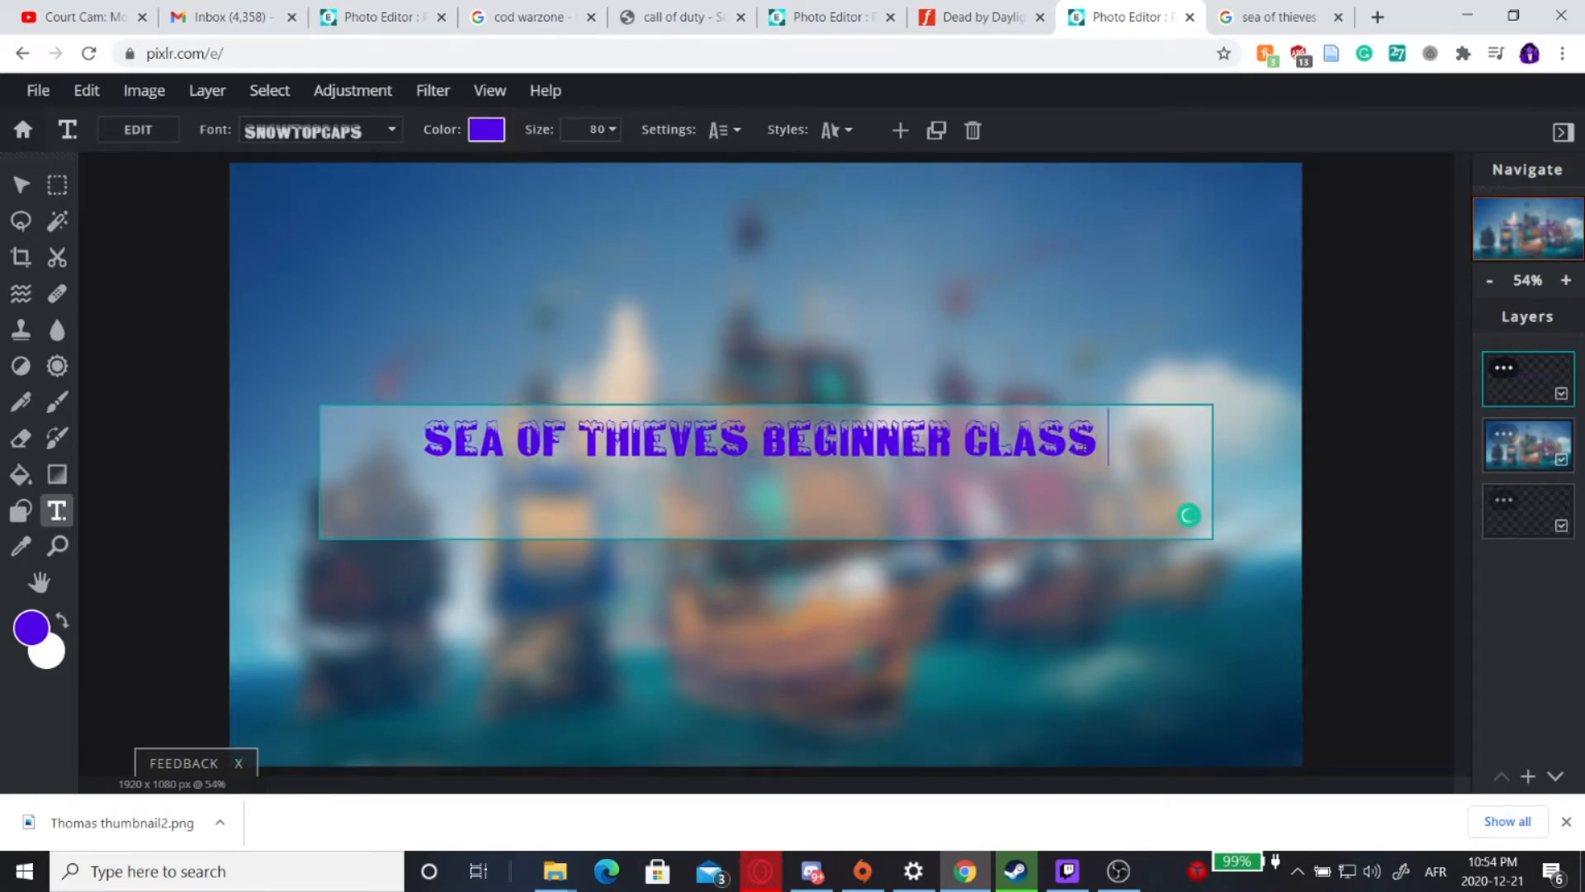
{"action": "type", "text": "GUIDE"}
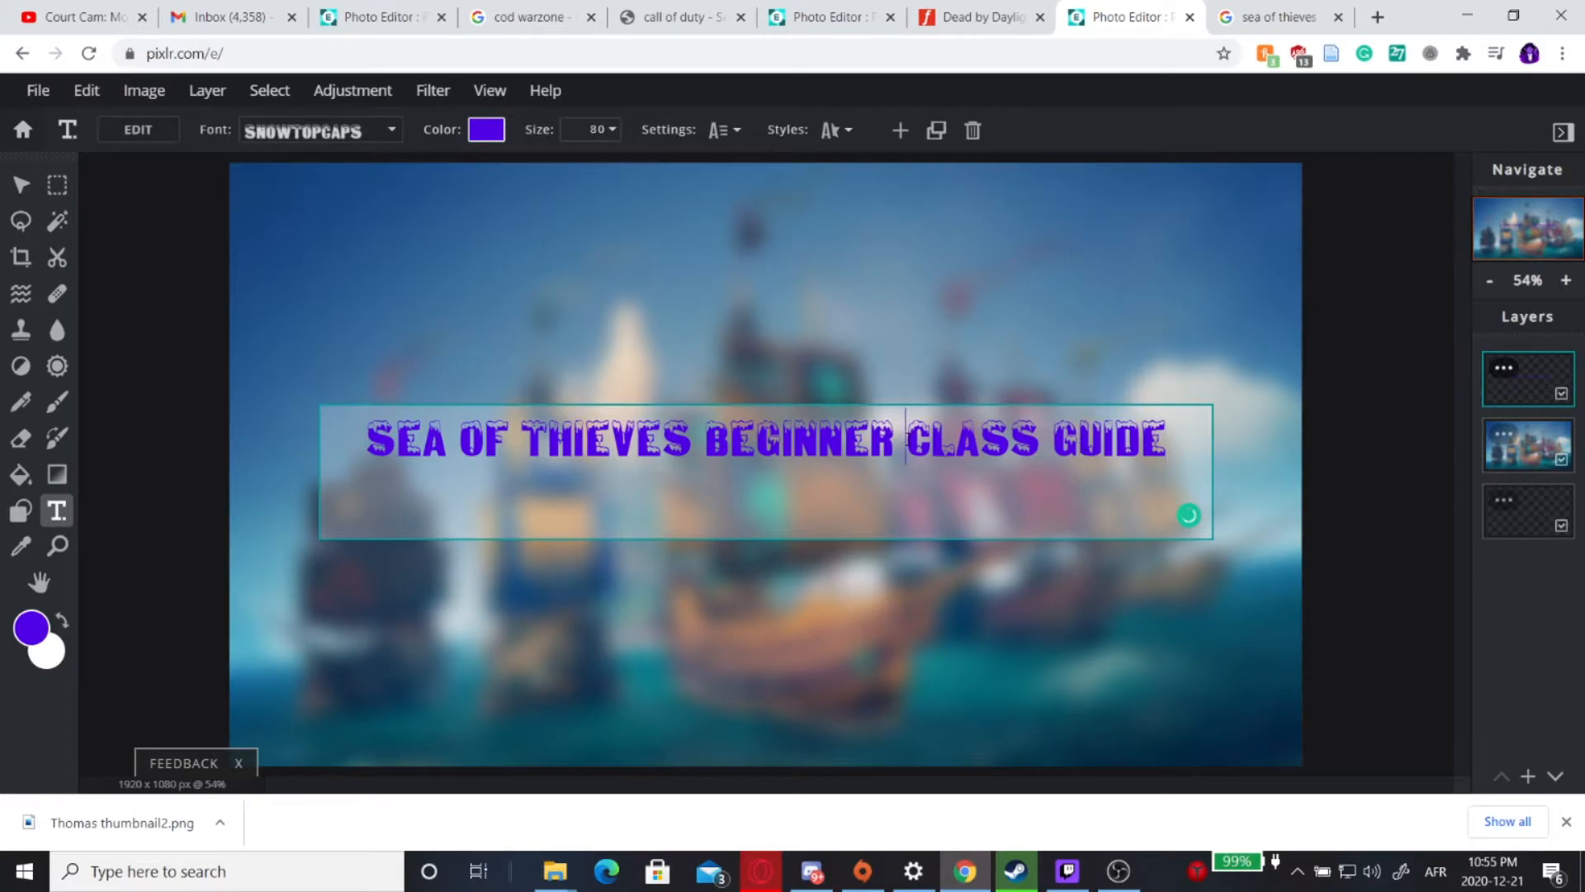
{"action": "key", "text": "Return"}
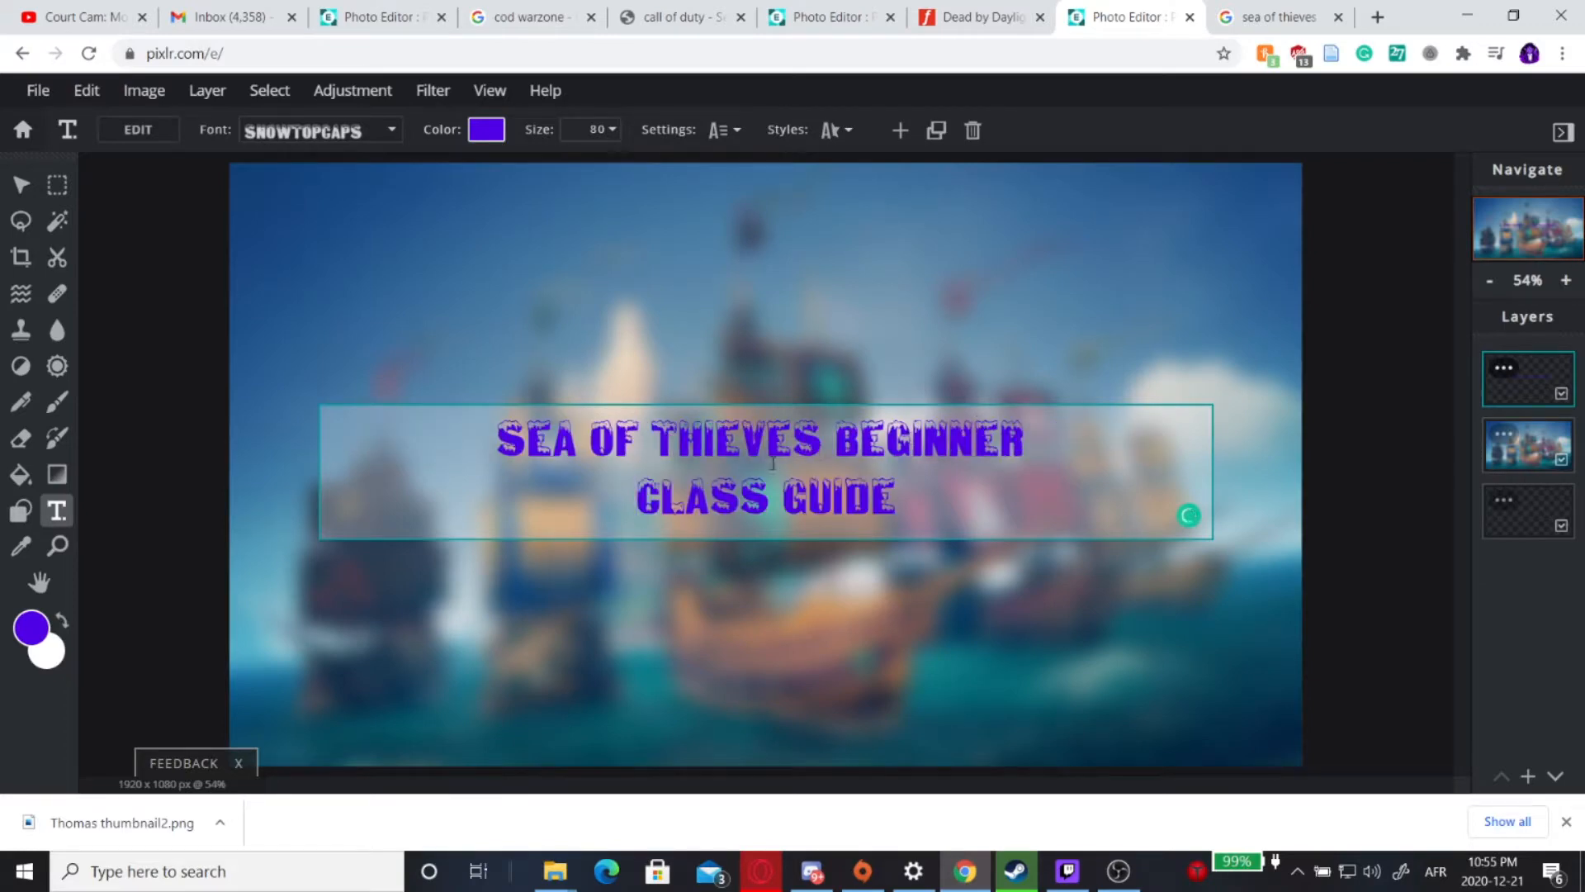
Enlarge the title text to size 198 and move it up to the middle of the canvas
{"action": "left_click_drag", "start_coordinate": [898, 496], "coordinate": [489, 400]}
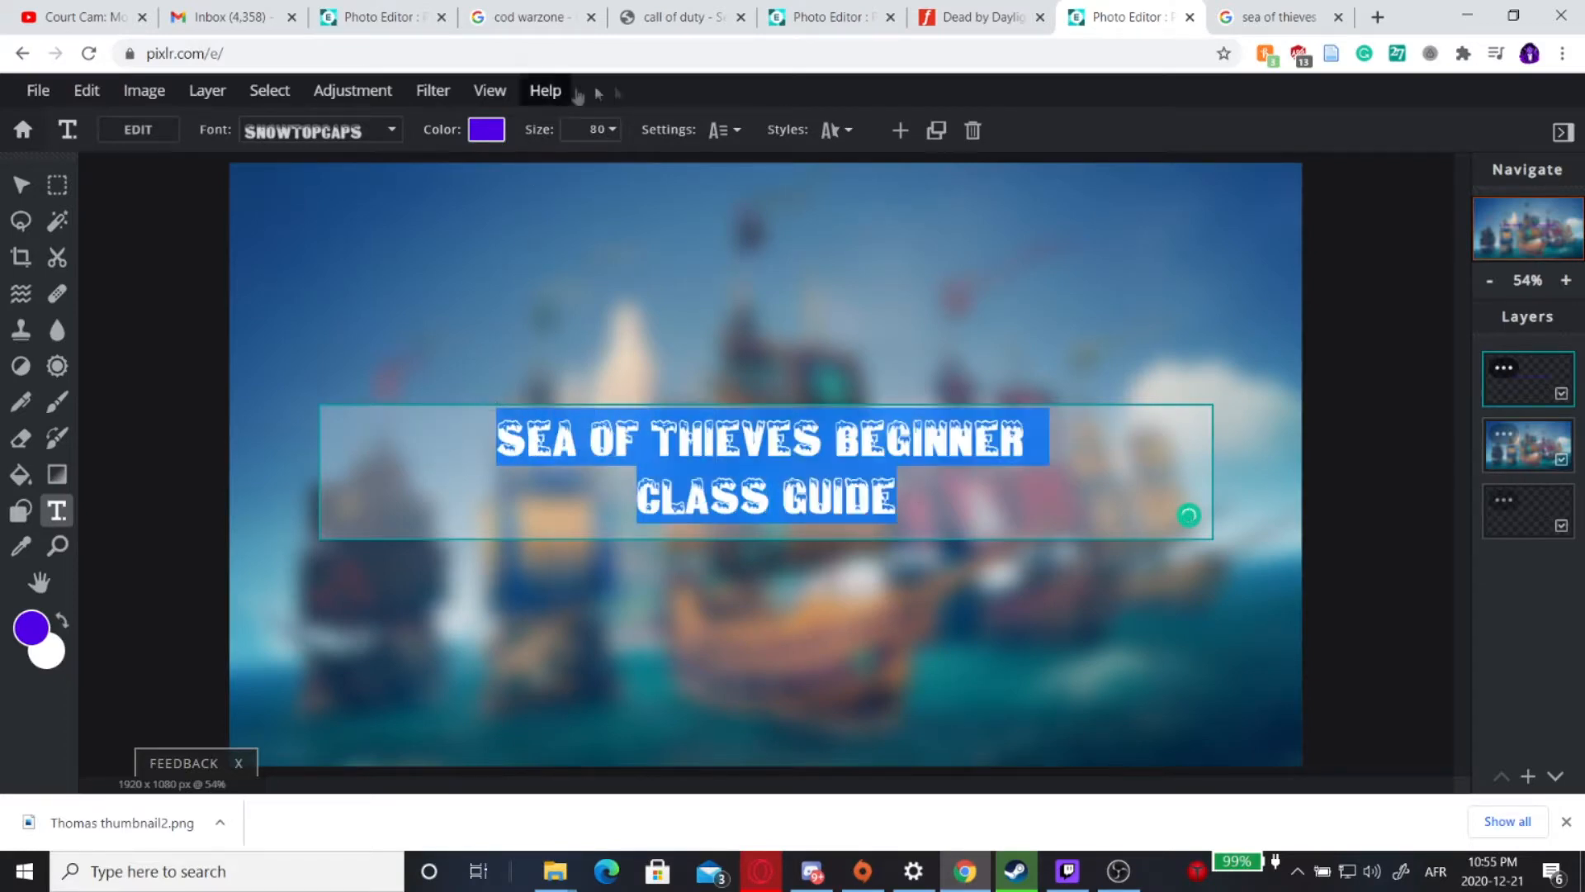
{"action": "left_click", "coordinate": [615, 363]}
{"action": "left_click", "coordinate": [612, 129]}
{"action": "mouse_move", "coordinate": [454, 164]}
{"action": "left_mouse_down"}
{"action": "mouse_move", "coordinate": [509, 177]}
{"action": "mouse_move", "coordinate": [477, 180]}
{"action": "left_mouse_up"}
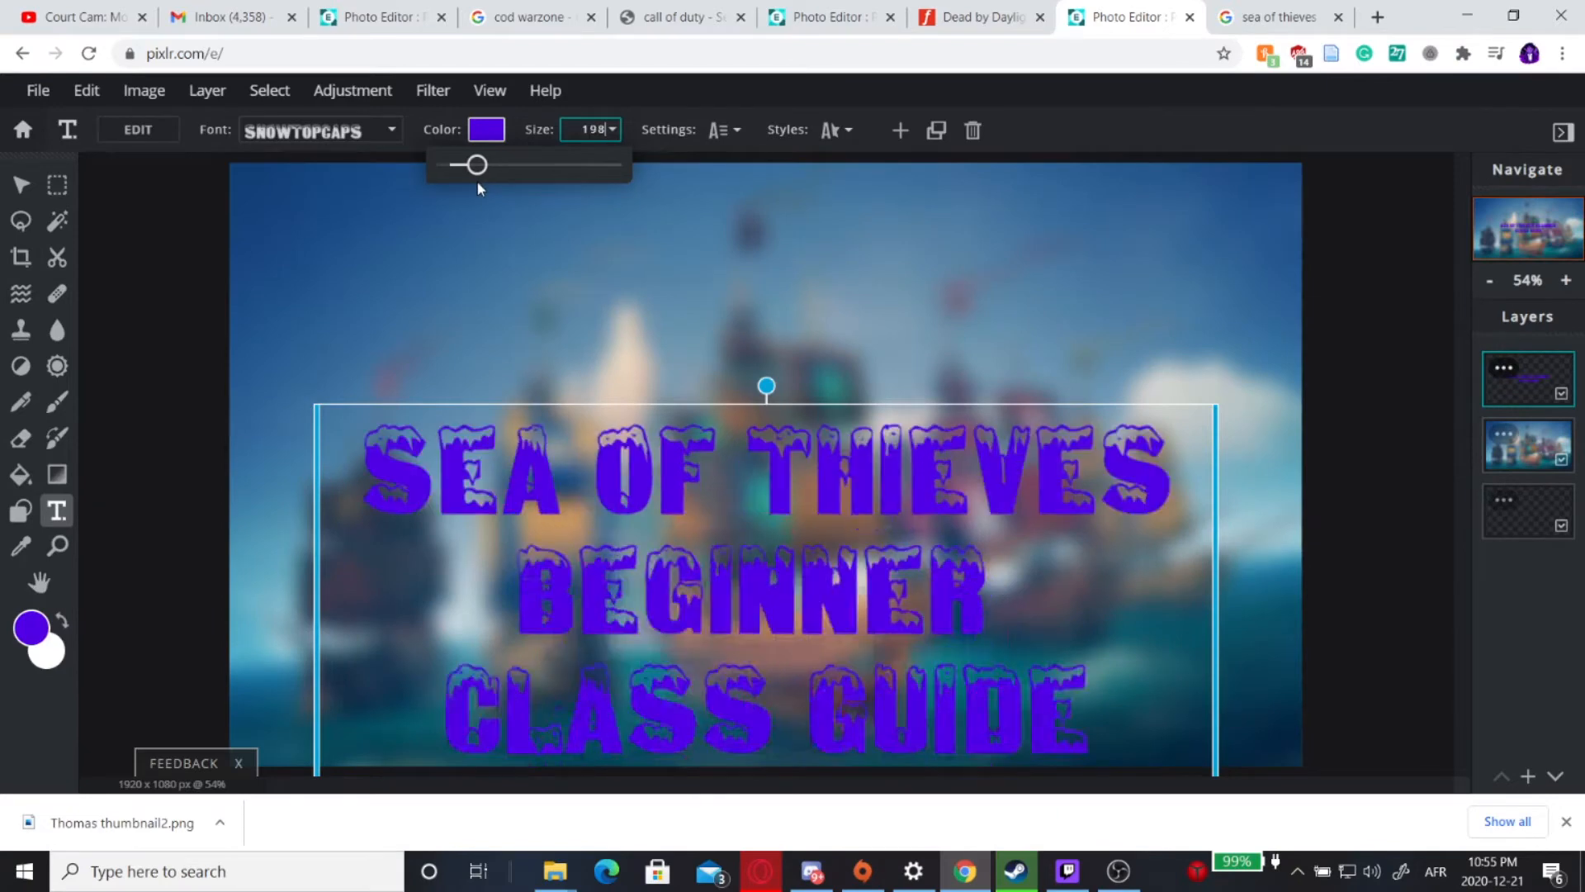
{"action": "left_click_drag", "start_coordinate": [821, 666], "coordinate": [834, 425]}
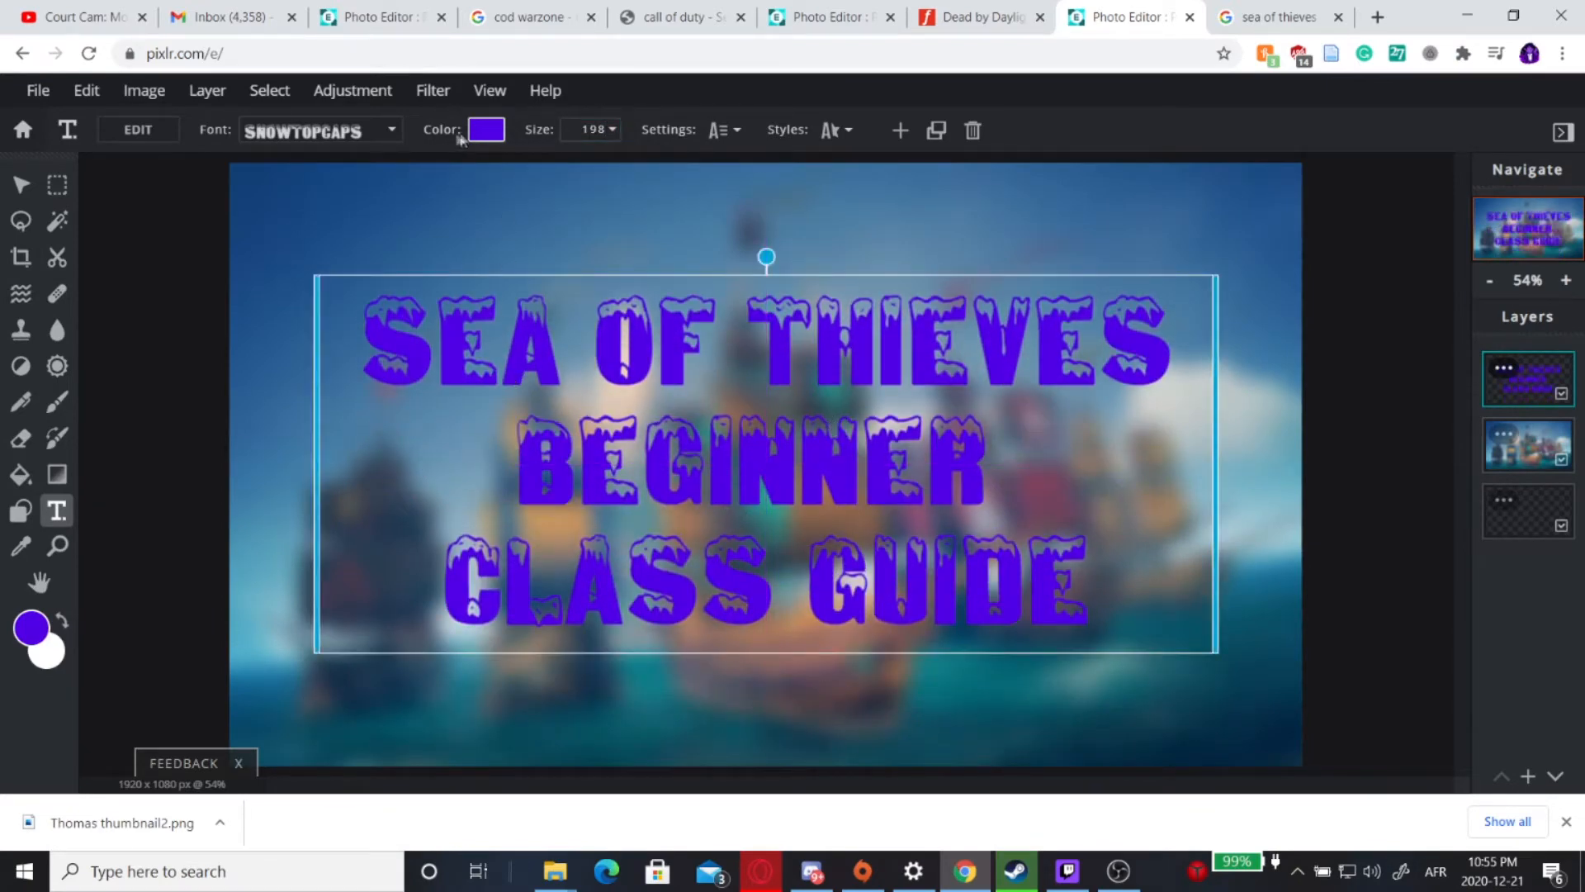
Recolour the title text to magenta #EE01FF and change its font to Call of ops duty
{"action": "left_click", "coordinate": [486, 130]}
{"action": "mouse_move", "coordinate": [853, 376]}
{"action": "left_mouse_down"}
{"action": "mouse_move", "coordinate": [851, 332]}
{"action": "mouse_move", "coordinate": [855, 568]}
{"action": "mouse_move", "coordinate": [846, 374]}
{"action": "mouse_move", "coordinate": [881, 371]}
{"action": "mouse_move", "coordinate": [877, 355]}
{"action": "left_mouse_up"}
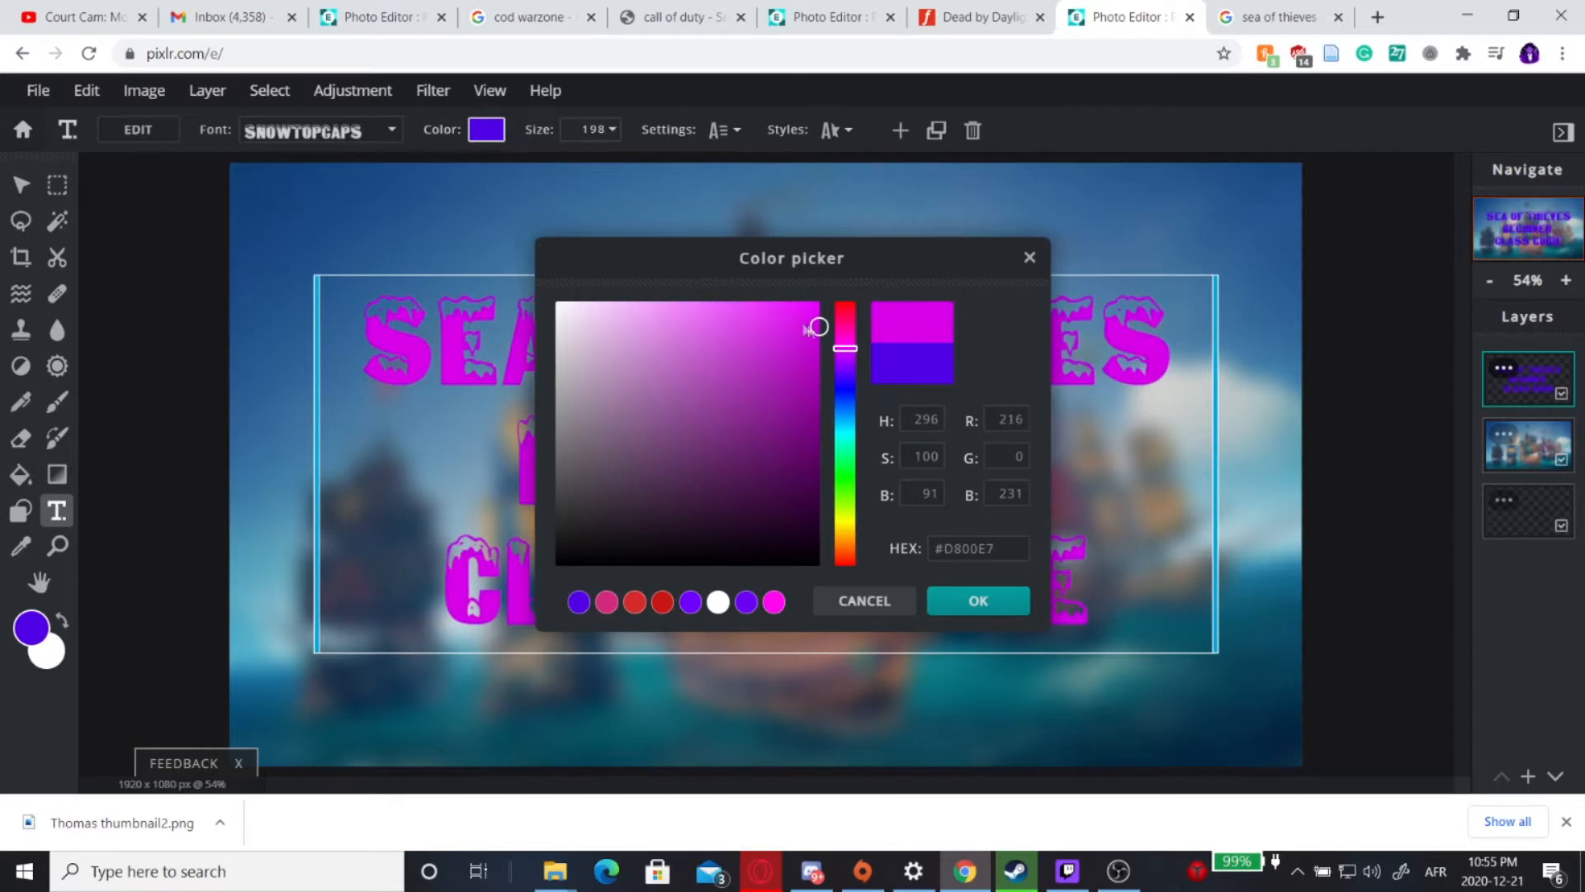
{"action": "left_click_drag", "start_coordinate": [818, 326], "coordinate": [823, 289]}
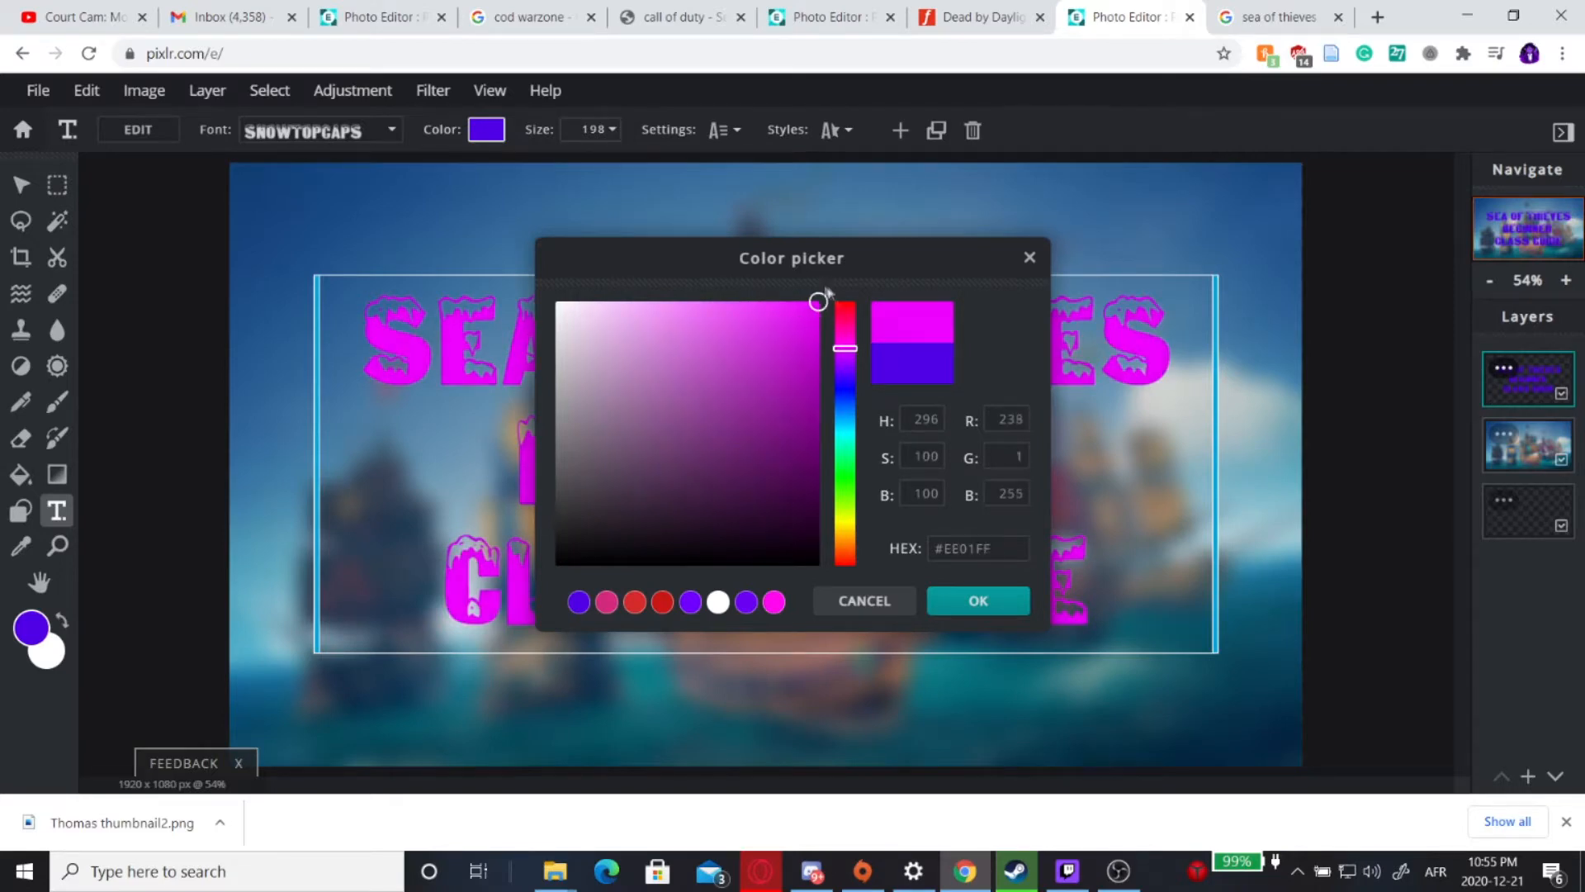
{"action": "left_click", "coordinate": [980, 602]}
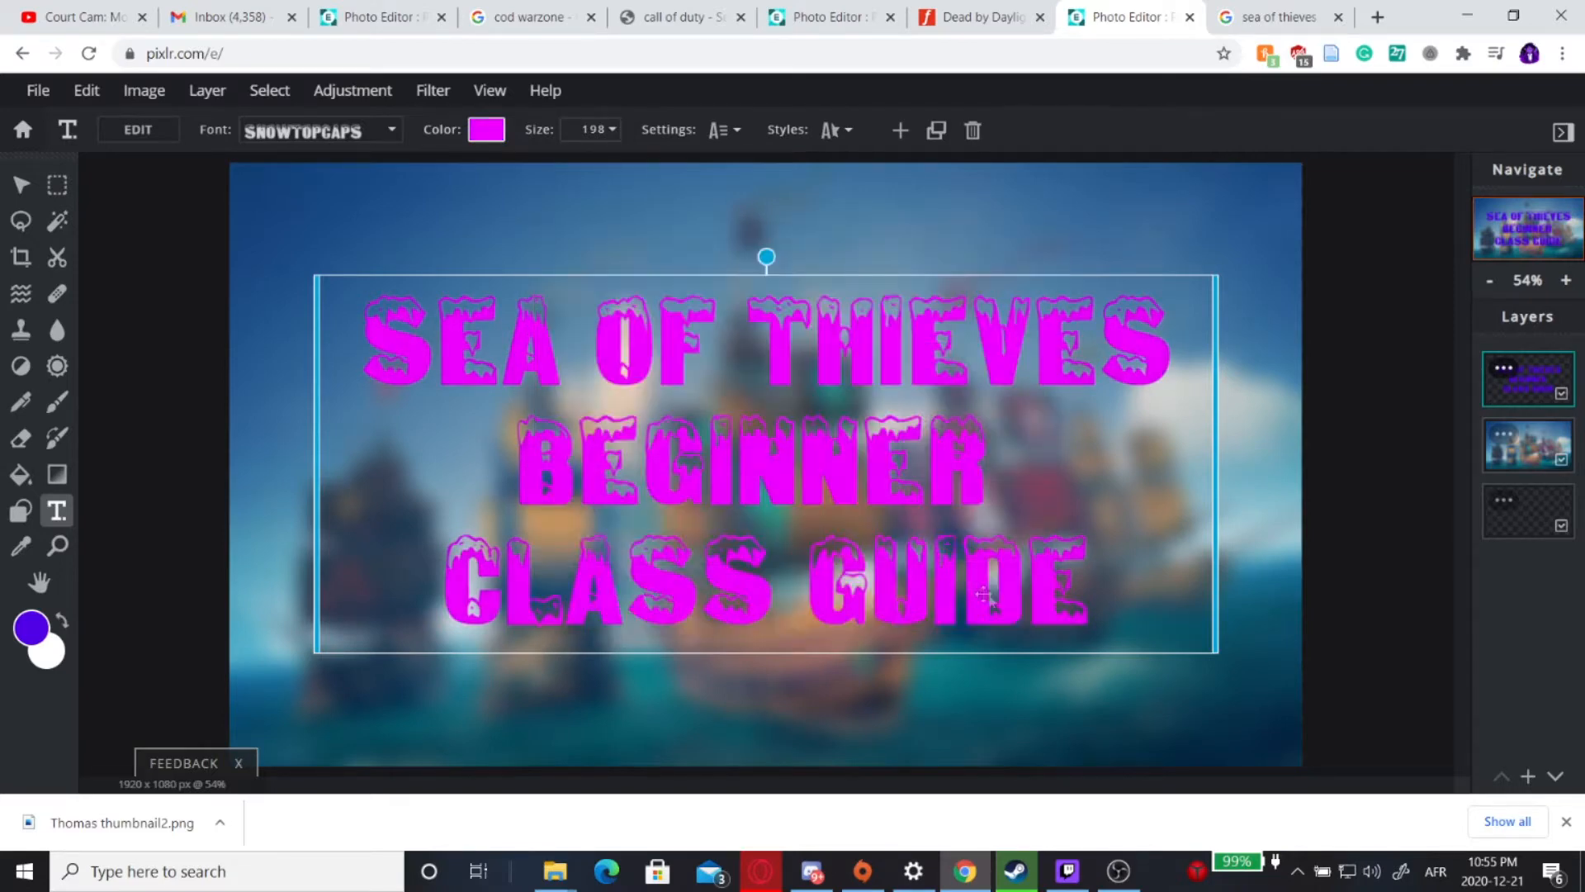
{"action": "left_click", "coordinate": [347, 130]}
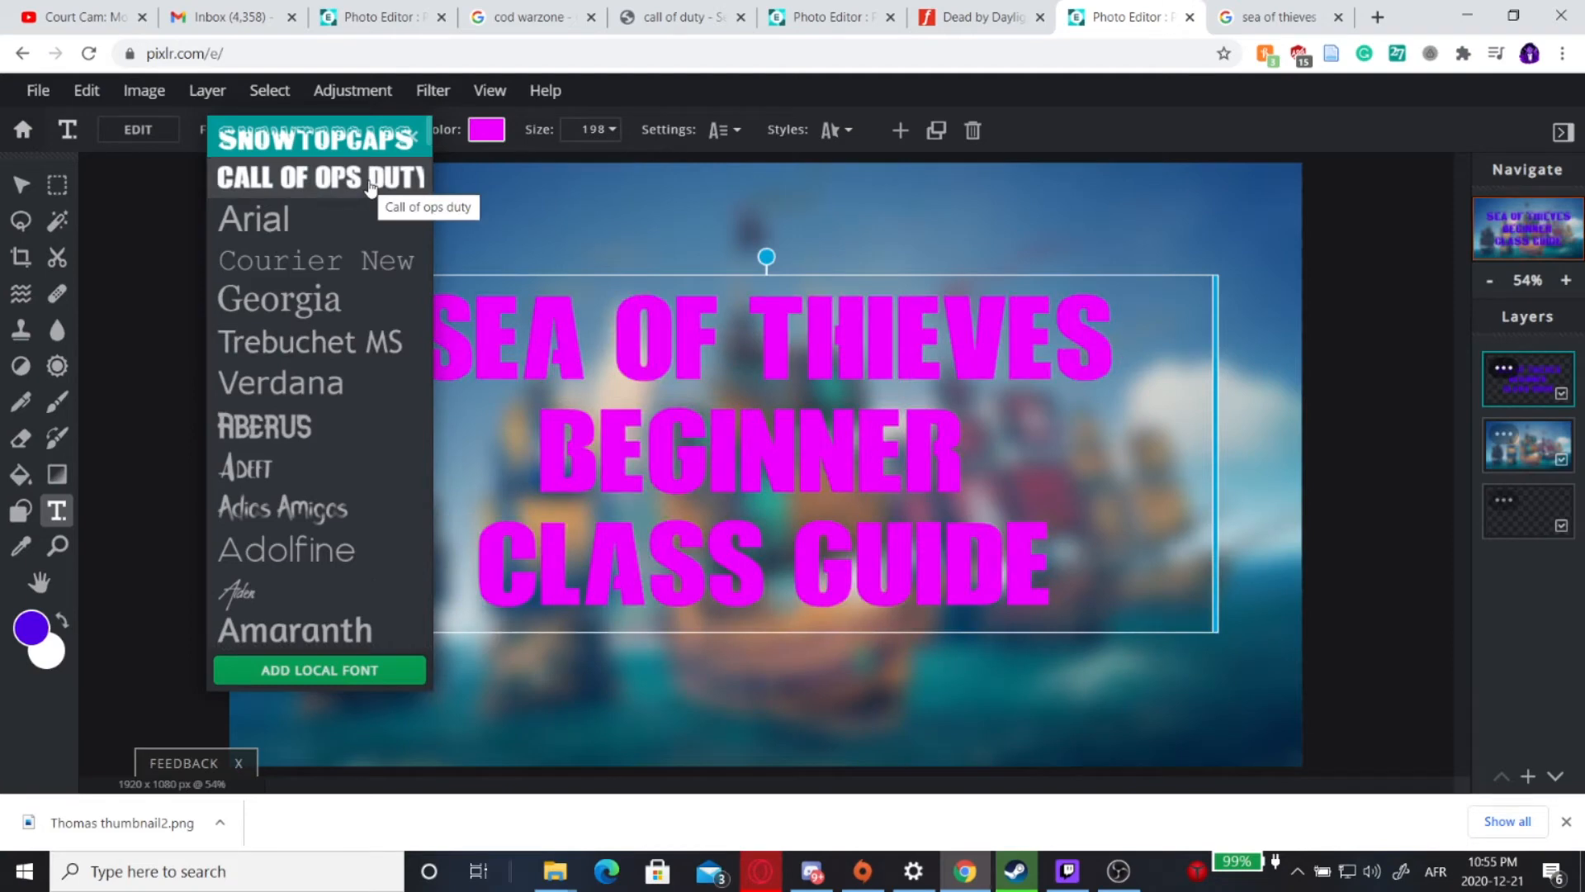
{"action": "left_click", "coordinate": [306, 189]}
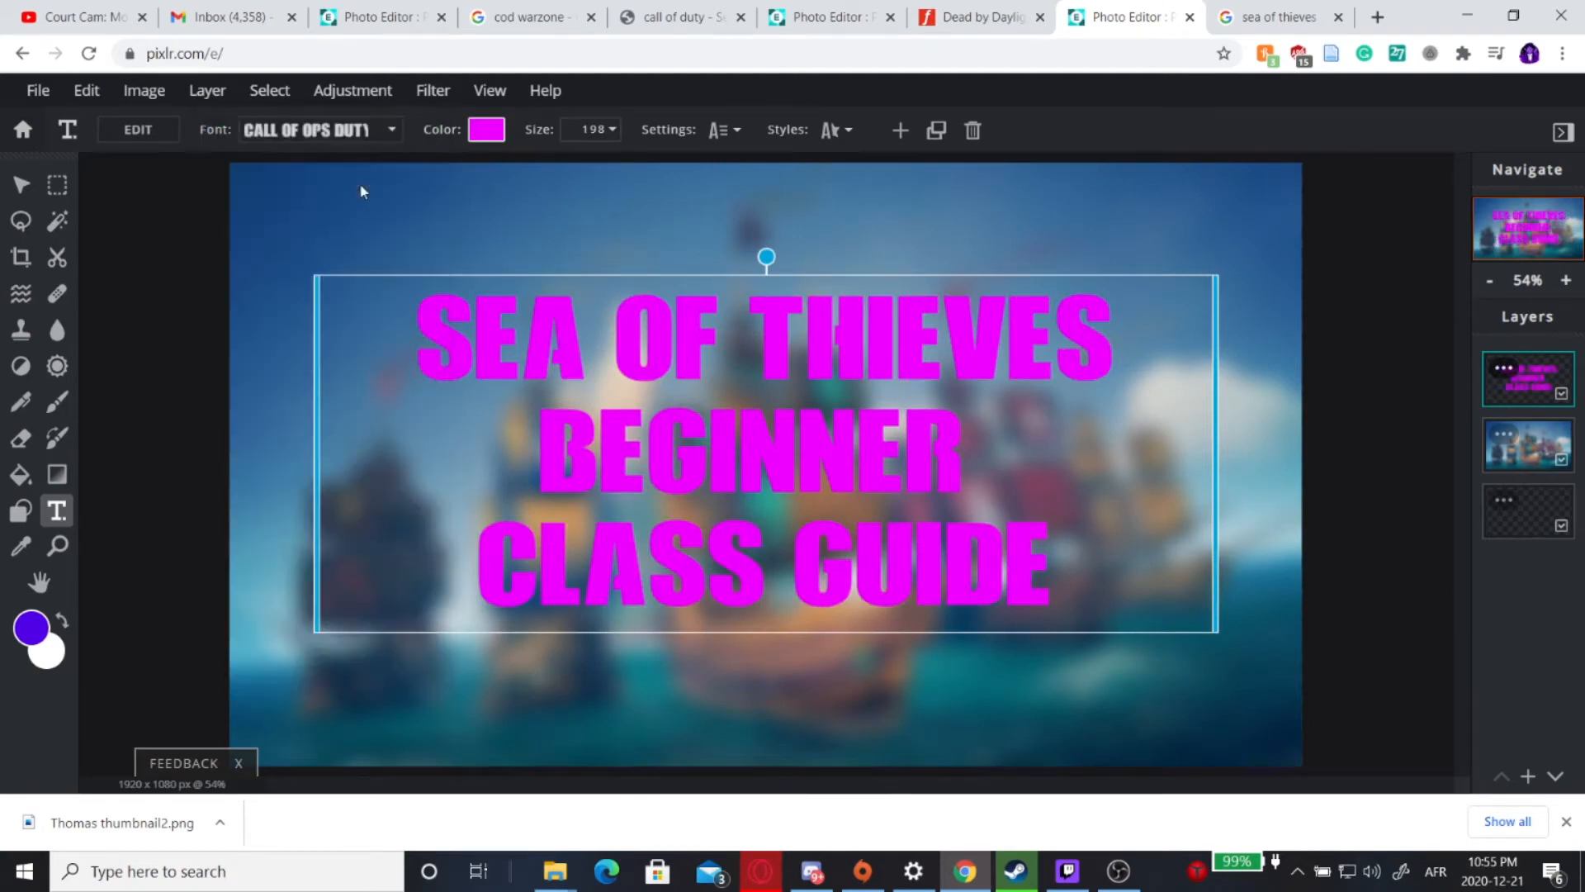
Search Google for "sea of thieves font" in a new browser tab
{"action": "left_click", "coordinate": [1299, 11]}
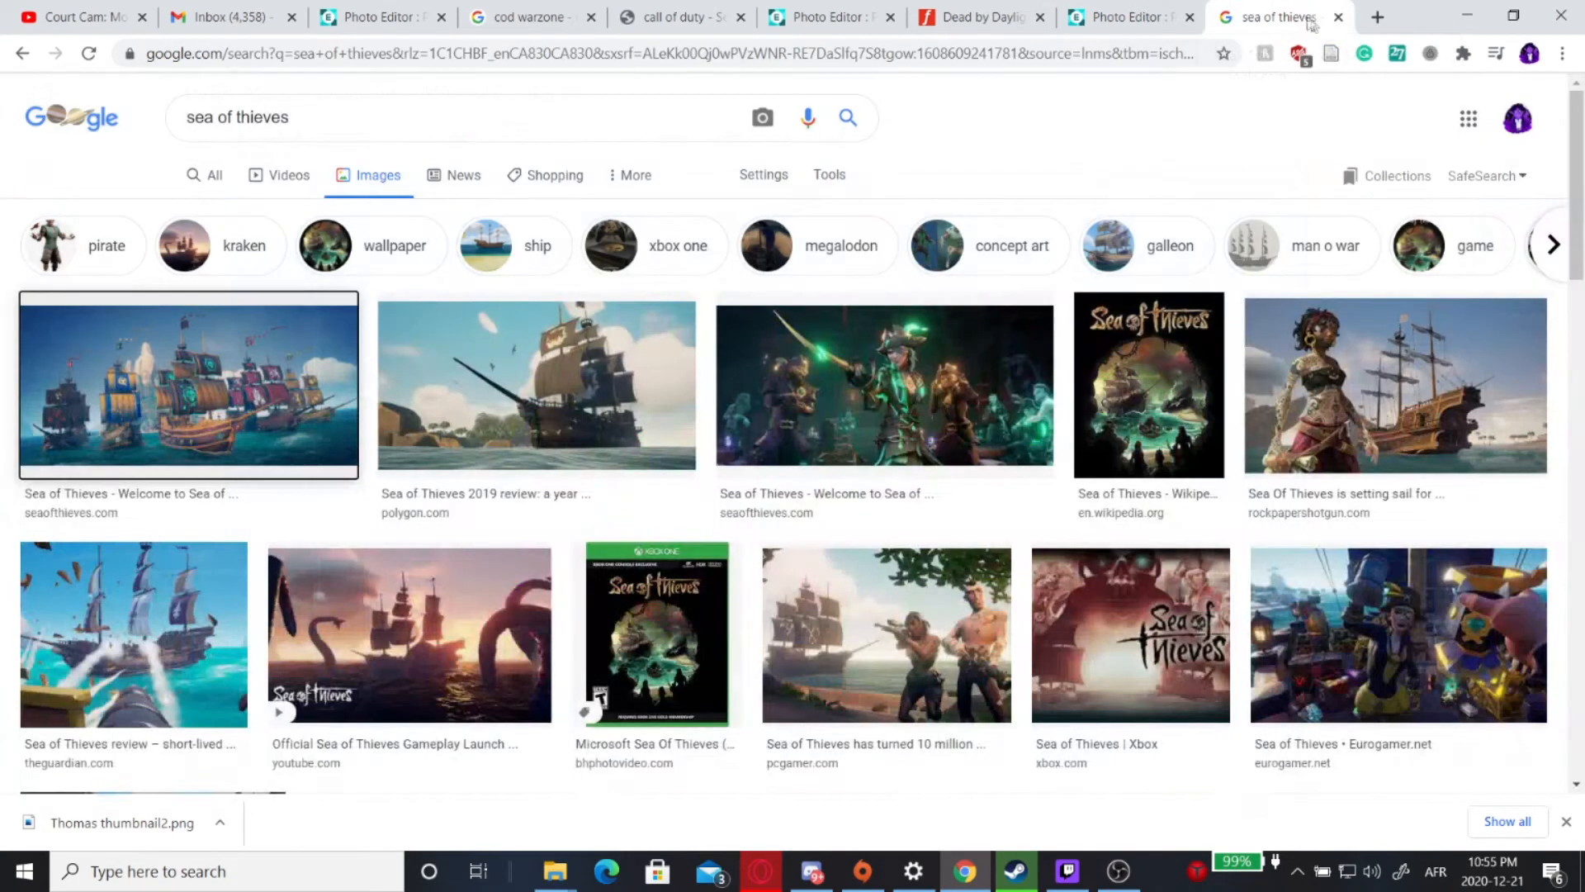
{"action": "left_click", "coordinate": [1377, 17]}
{"action": "left_click", "coordinate": [1005, 50]}
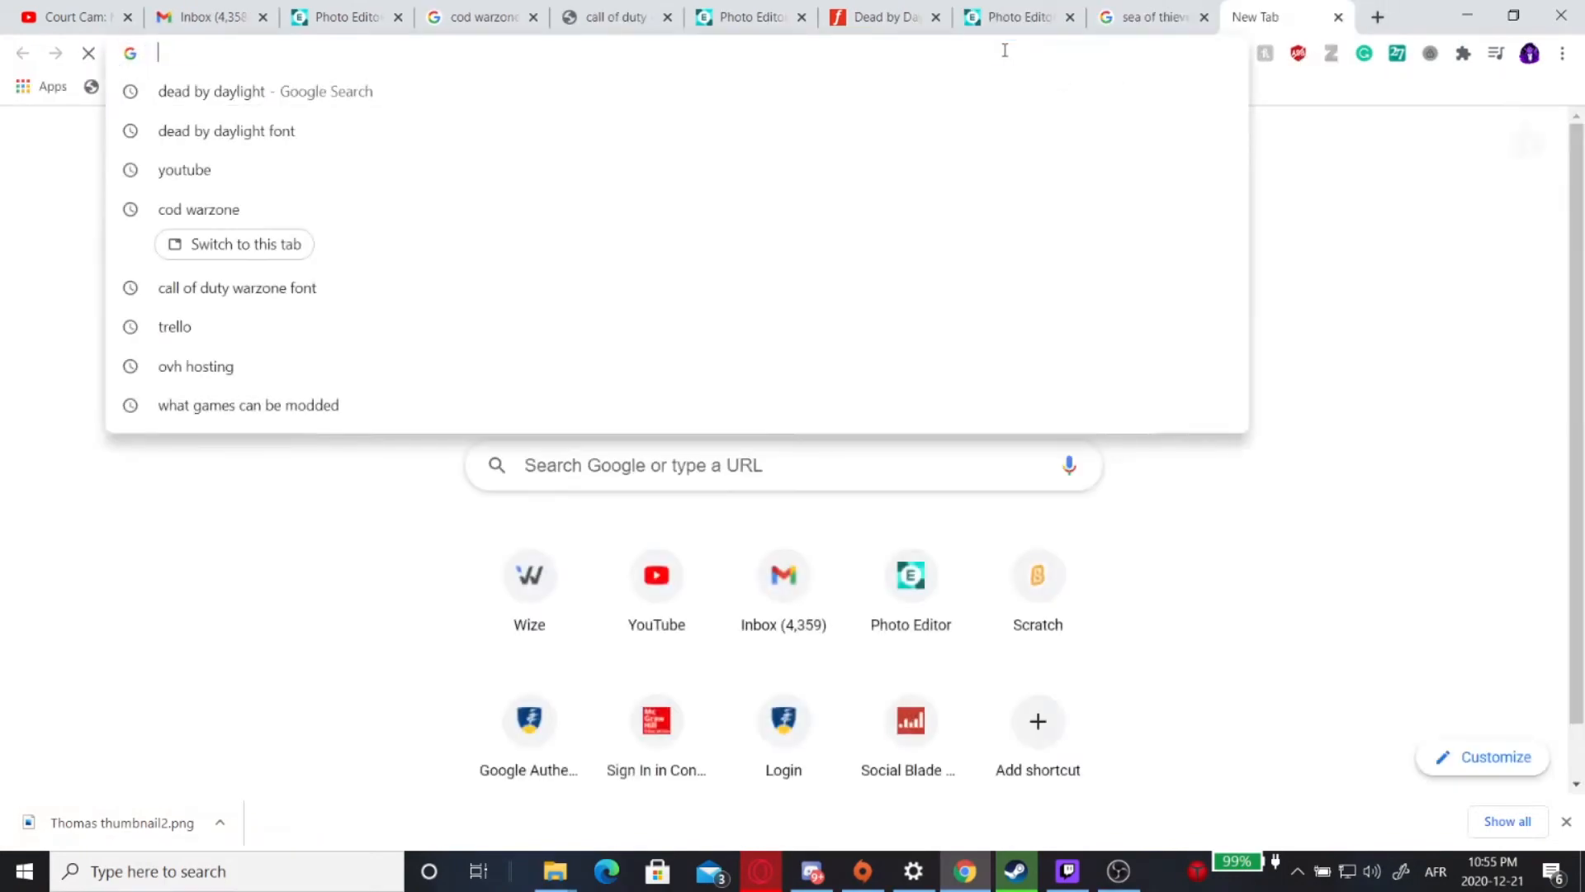
{"action": "type", "text": "sea of thieves"}
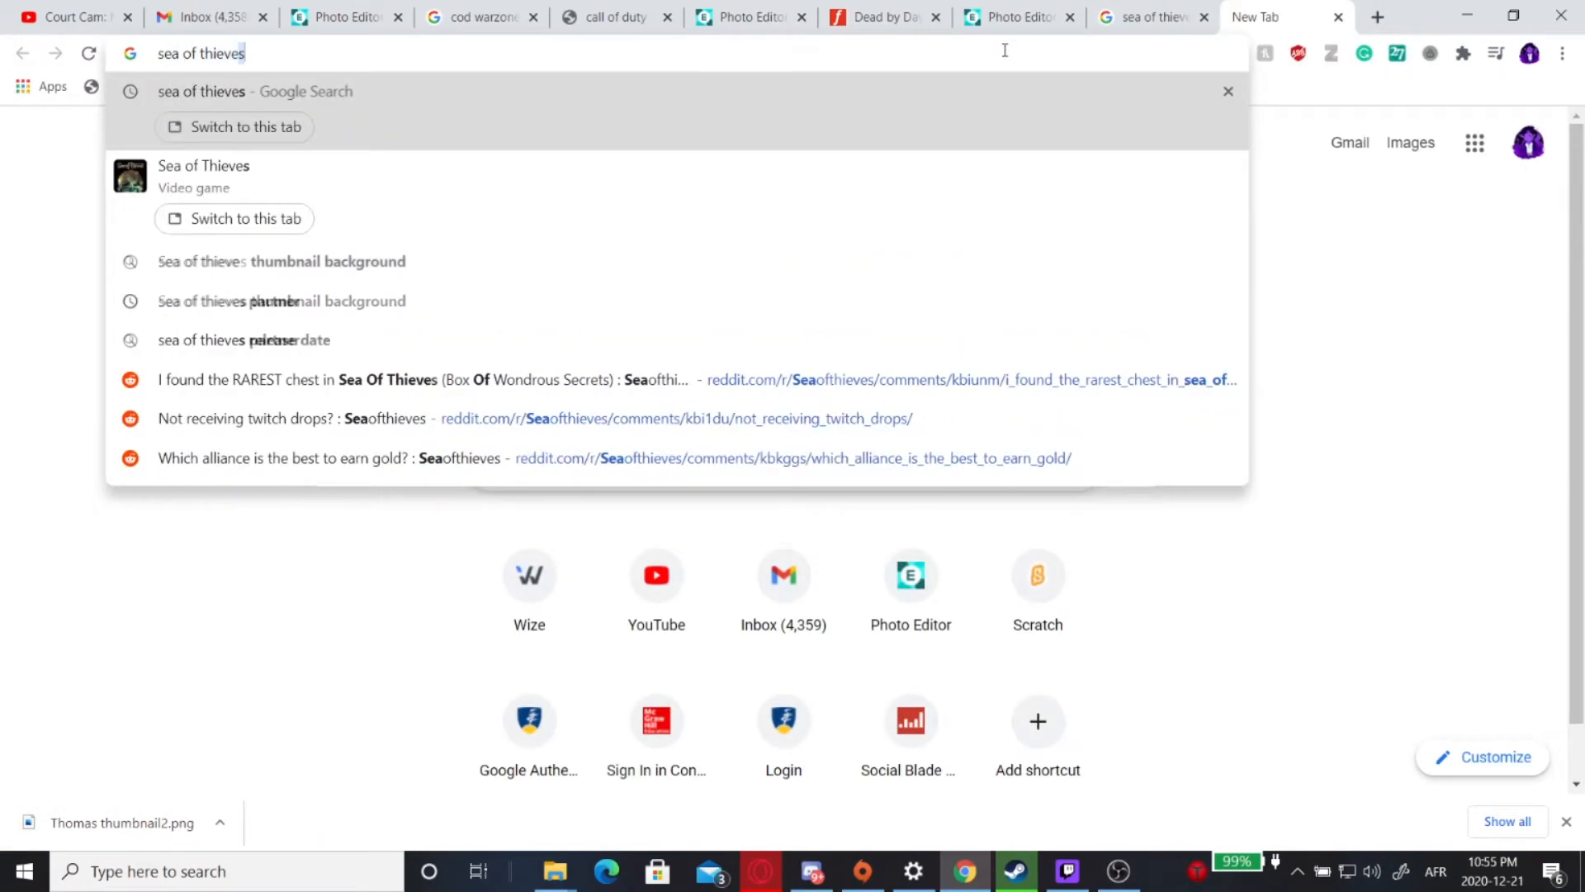
{"action": "key", "text": "Return"}
{"action": "left_click", "coordinate": [333, 117]}
{"action": "type", "text": "font"}
{"action": "key", "text": "Return"}
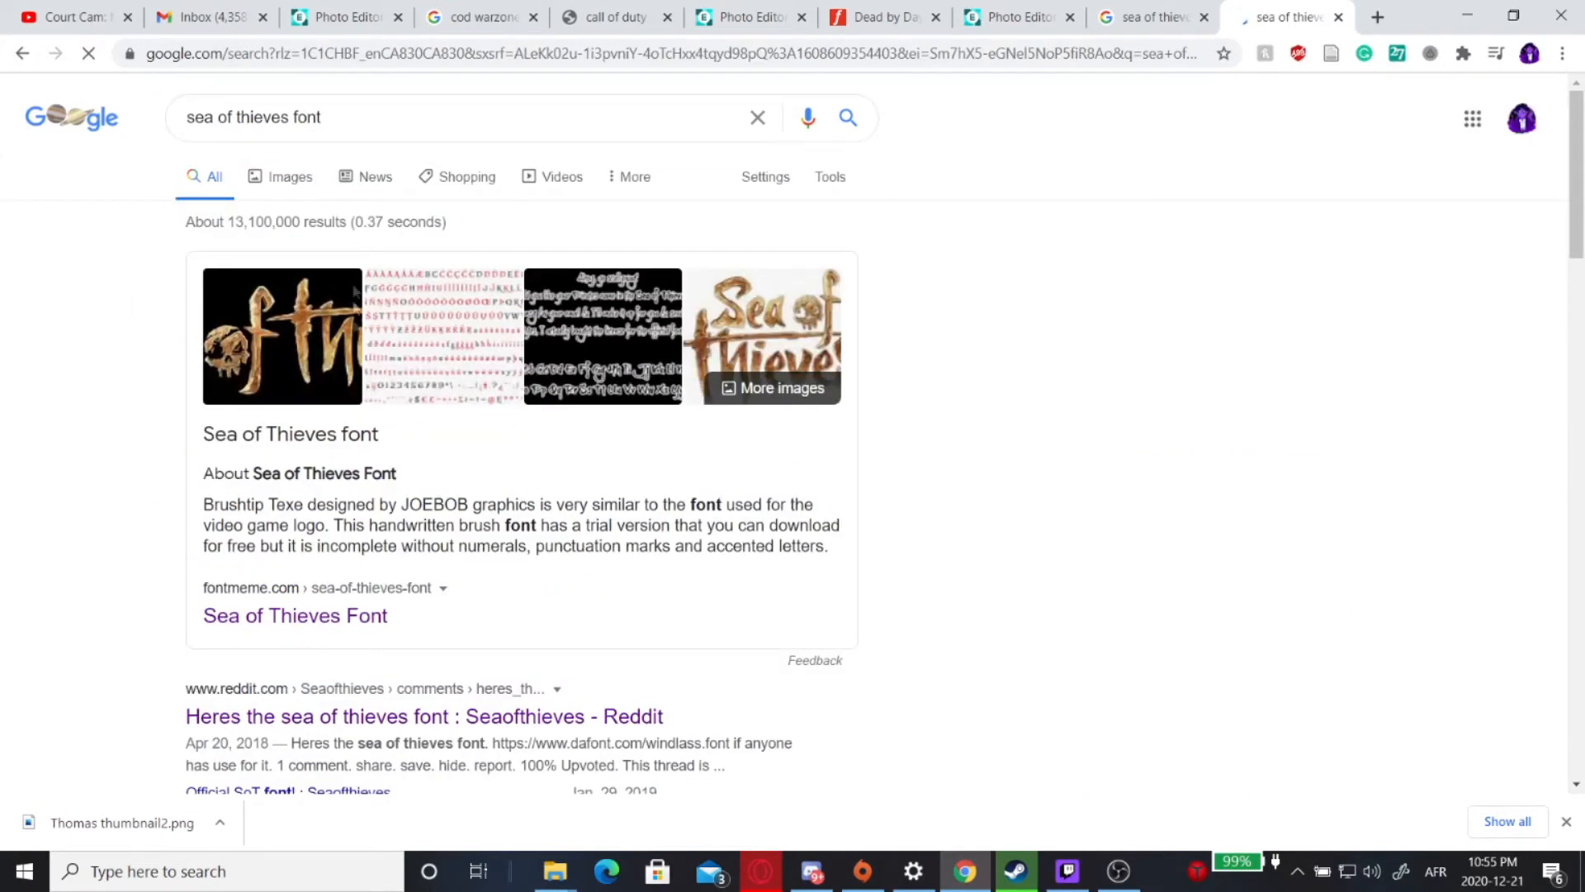
Open the Reddit thread "Heres the sea of thieves font" from the search results and follow its dafont.com link
{"action": "scroll", "coordinate": [371, 512], "scroll_direction": "down", "scroll_amount": 1}
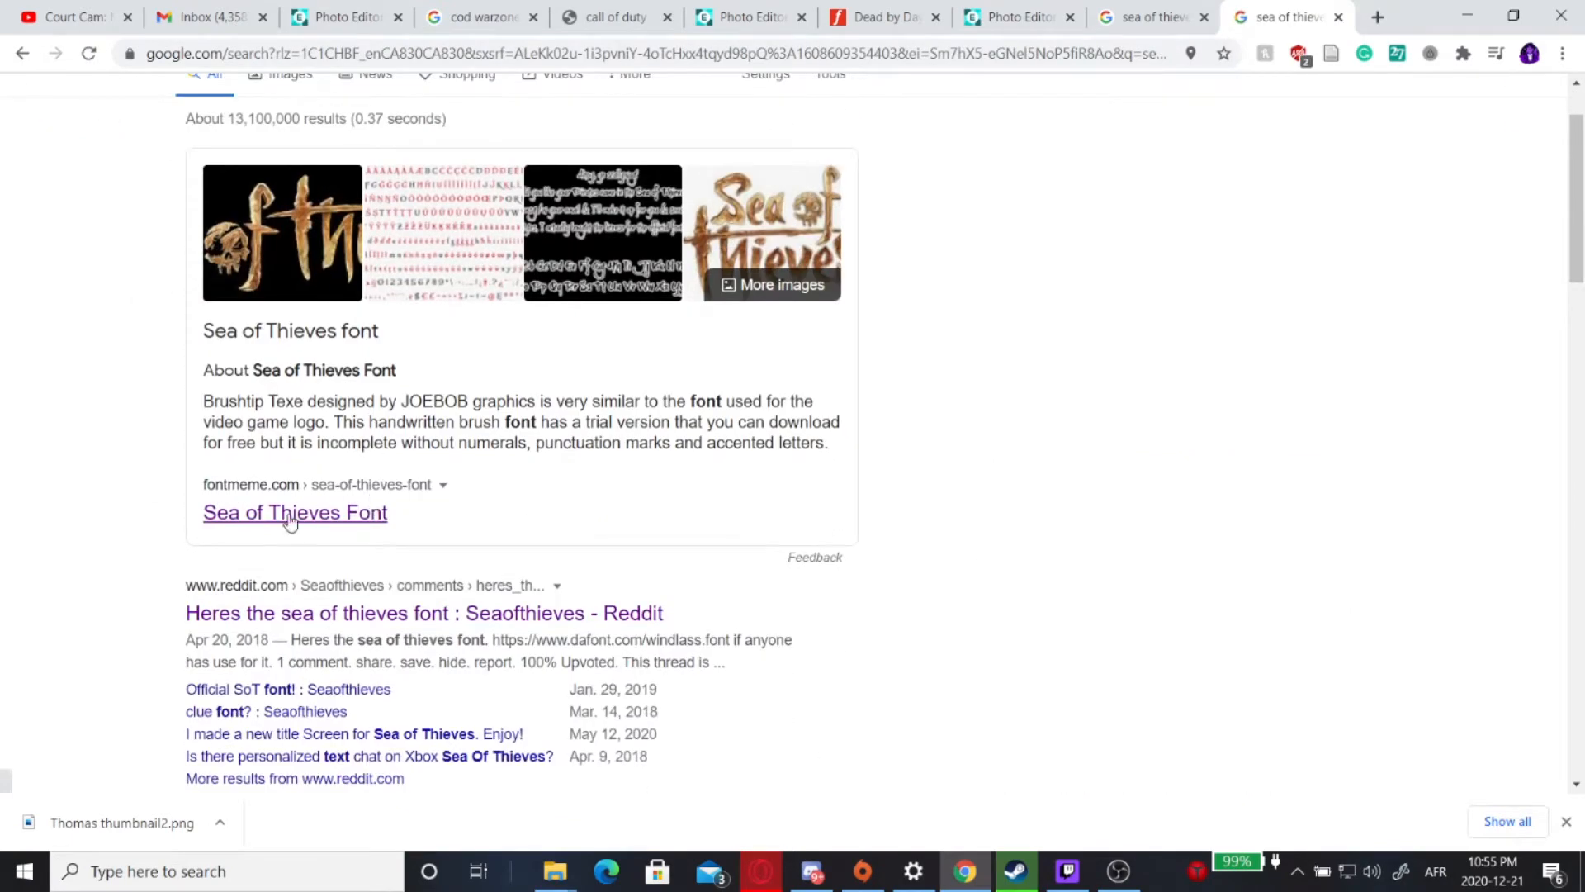
{"action": "left_click", "coordinate": [405, 617]}
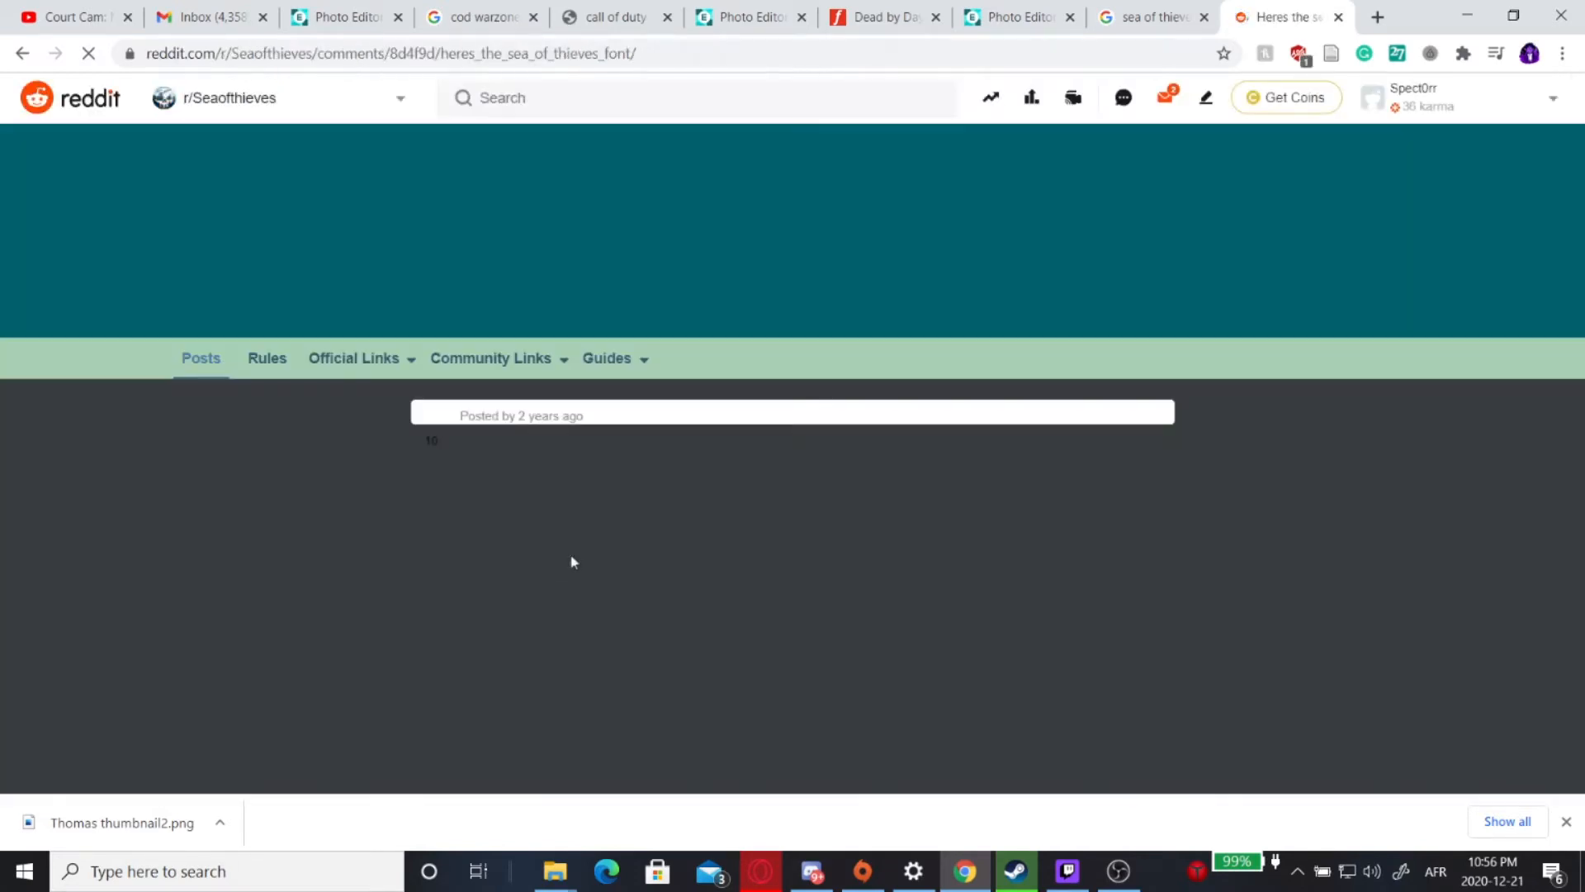
{"action": "scroll", "coordinate": [522, 548], "scroll_direction": "down", "scroll_amount": 1}
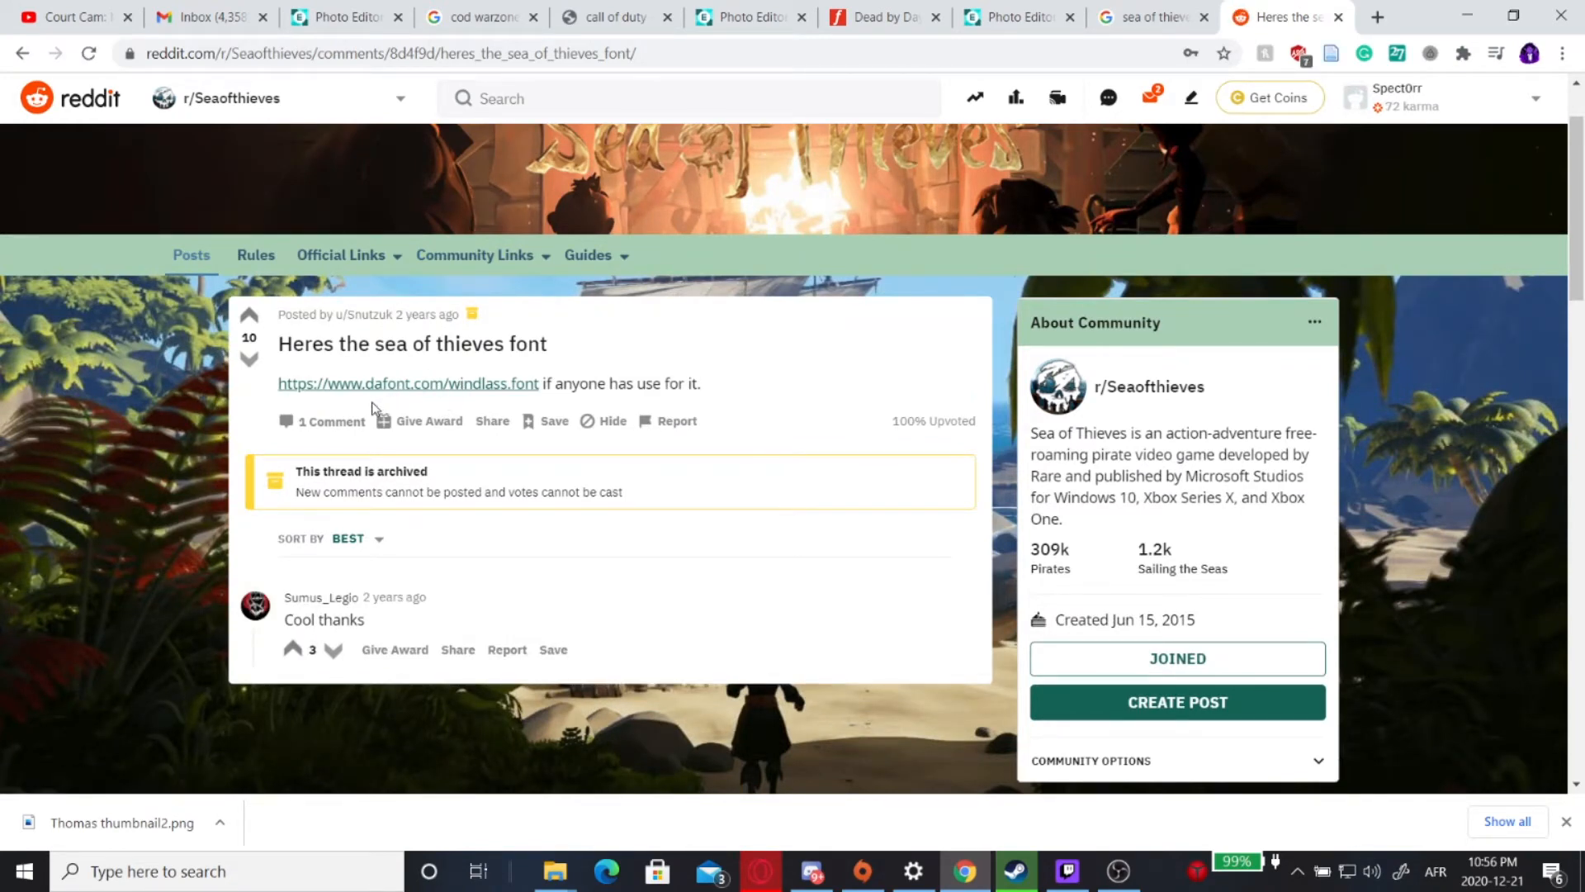
{"action": "left_click", "coordinate": [476, 388]}
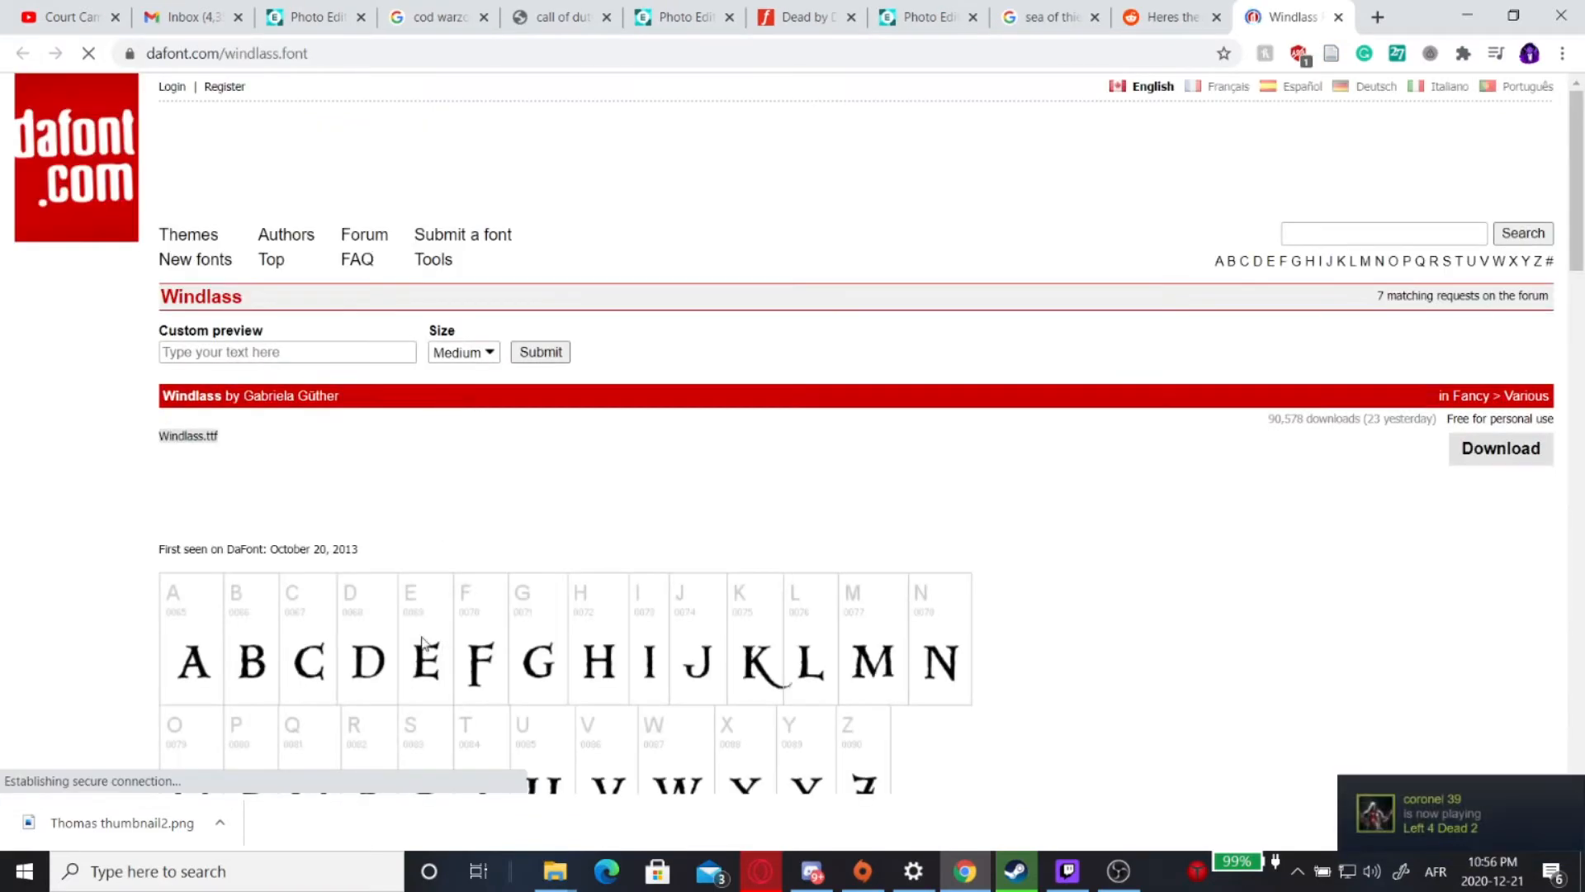
Look over the Windlass font's character set on dafont.com and download the font
{"action": "scroll", "coordinate": [423, 642], "scroll_direction": "down", "scroll_amount": 5}
{"action": "scroll", "coordinate": [422, 642], "scroll_direction": "down", "scroll_amount": 20}
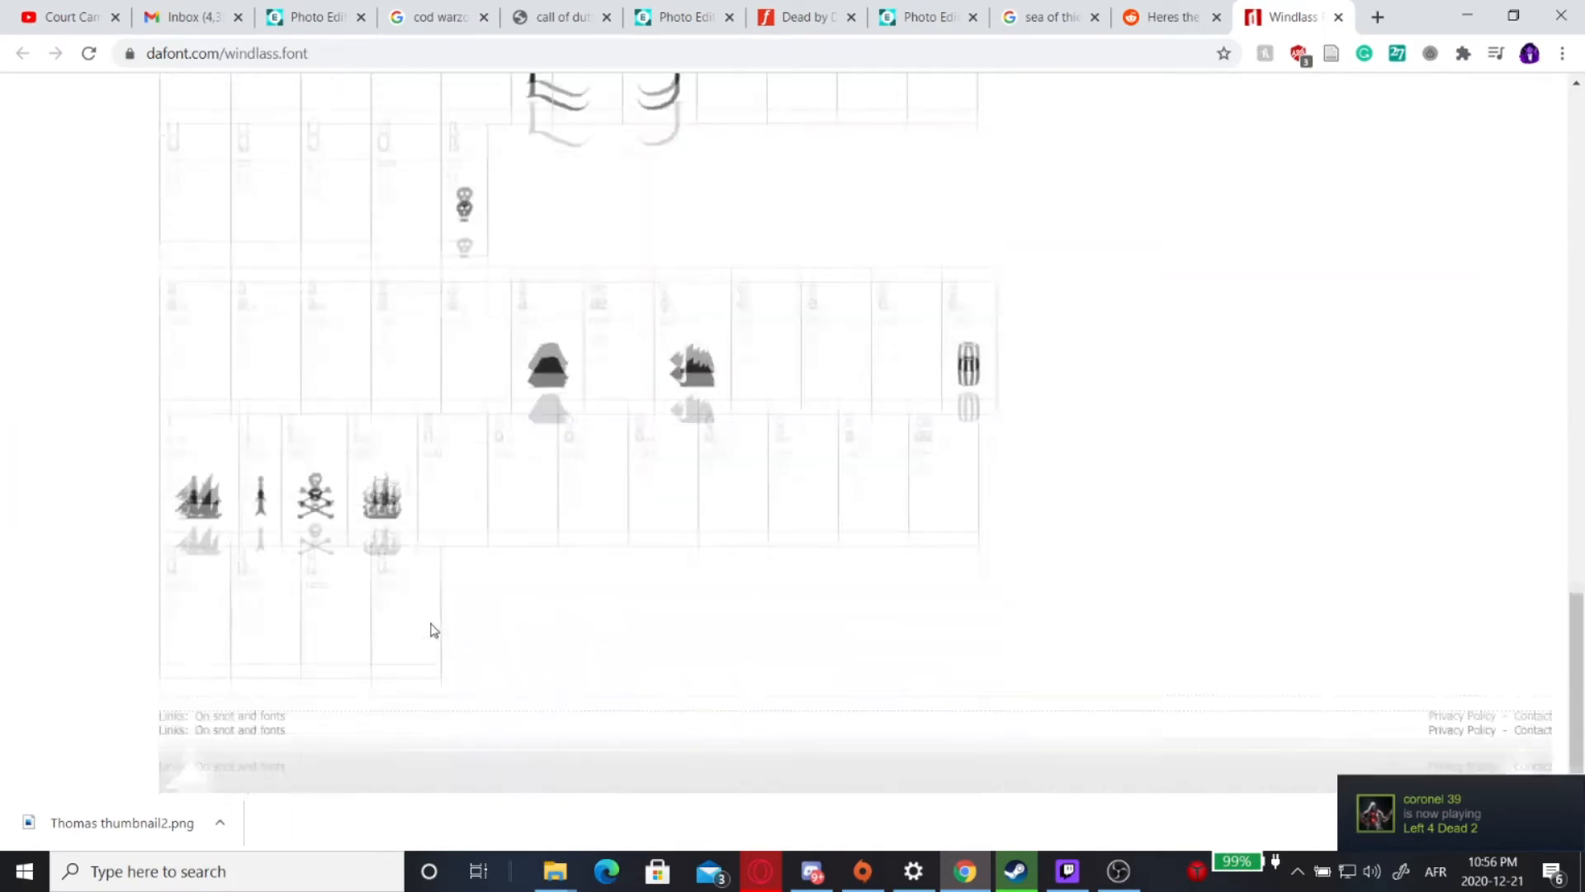
{"action": "scroll", "coordinate": [389, 611], "scroll_direction": "up", "scroll_amount": 20}
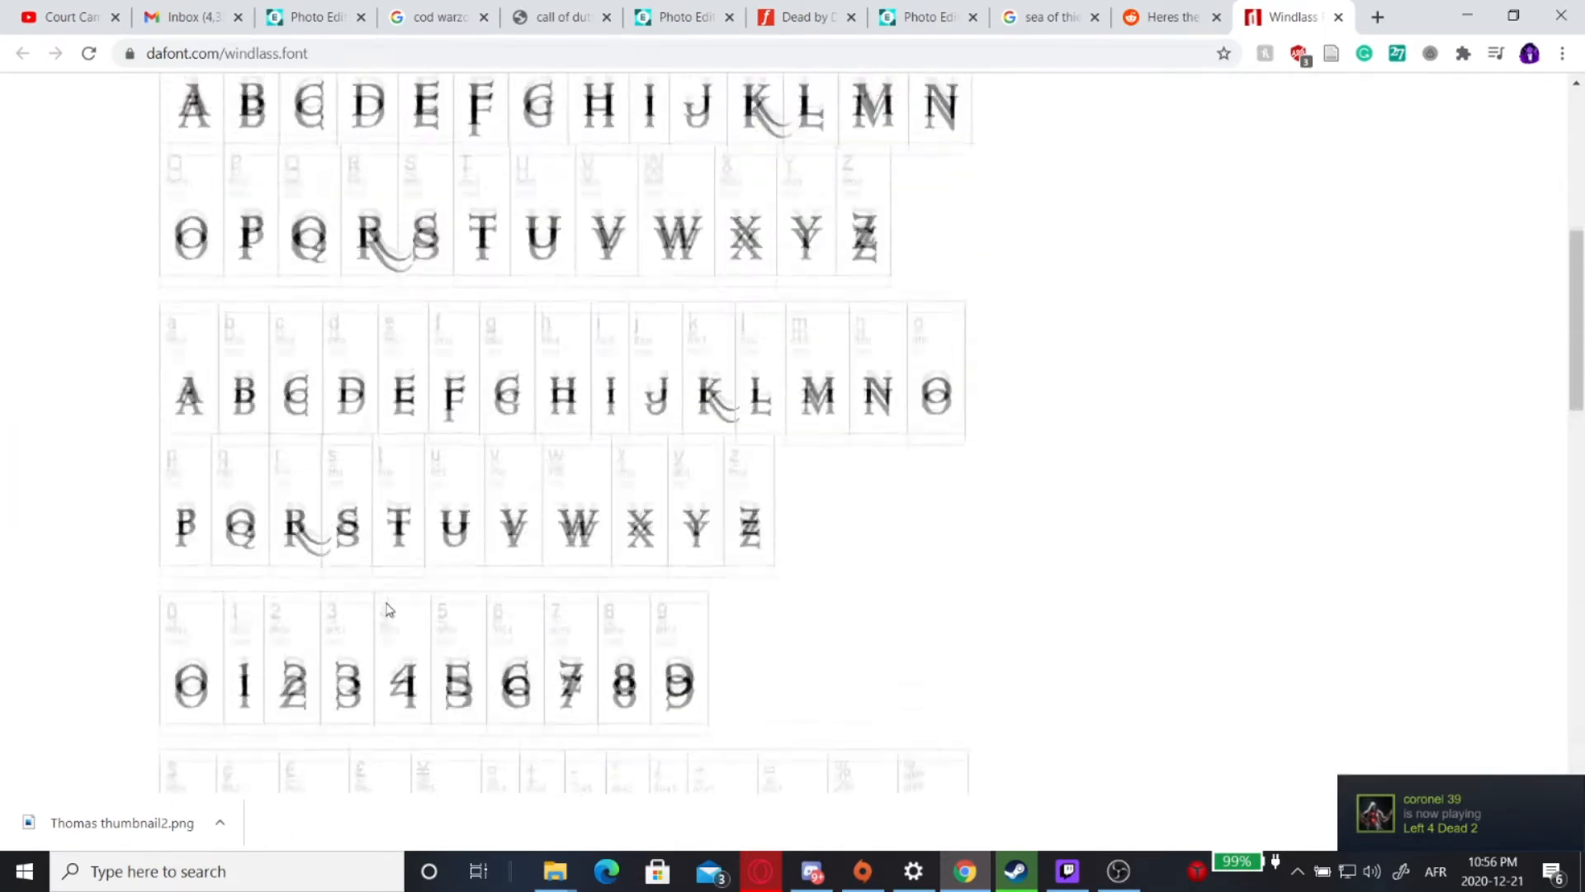
{"action": "scroll", "coordinate": [412, 261], "scroll_direction": "up", "scroll_amount": 1}
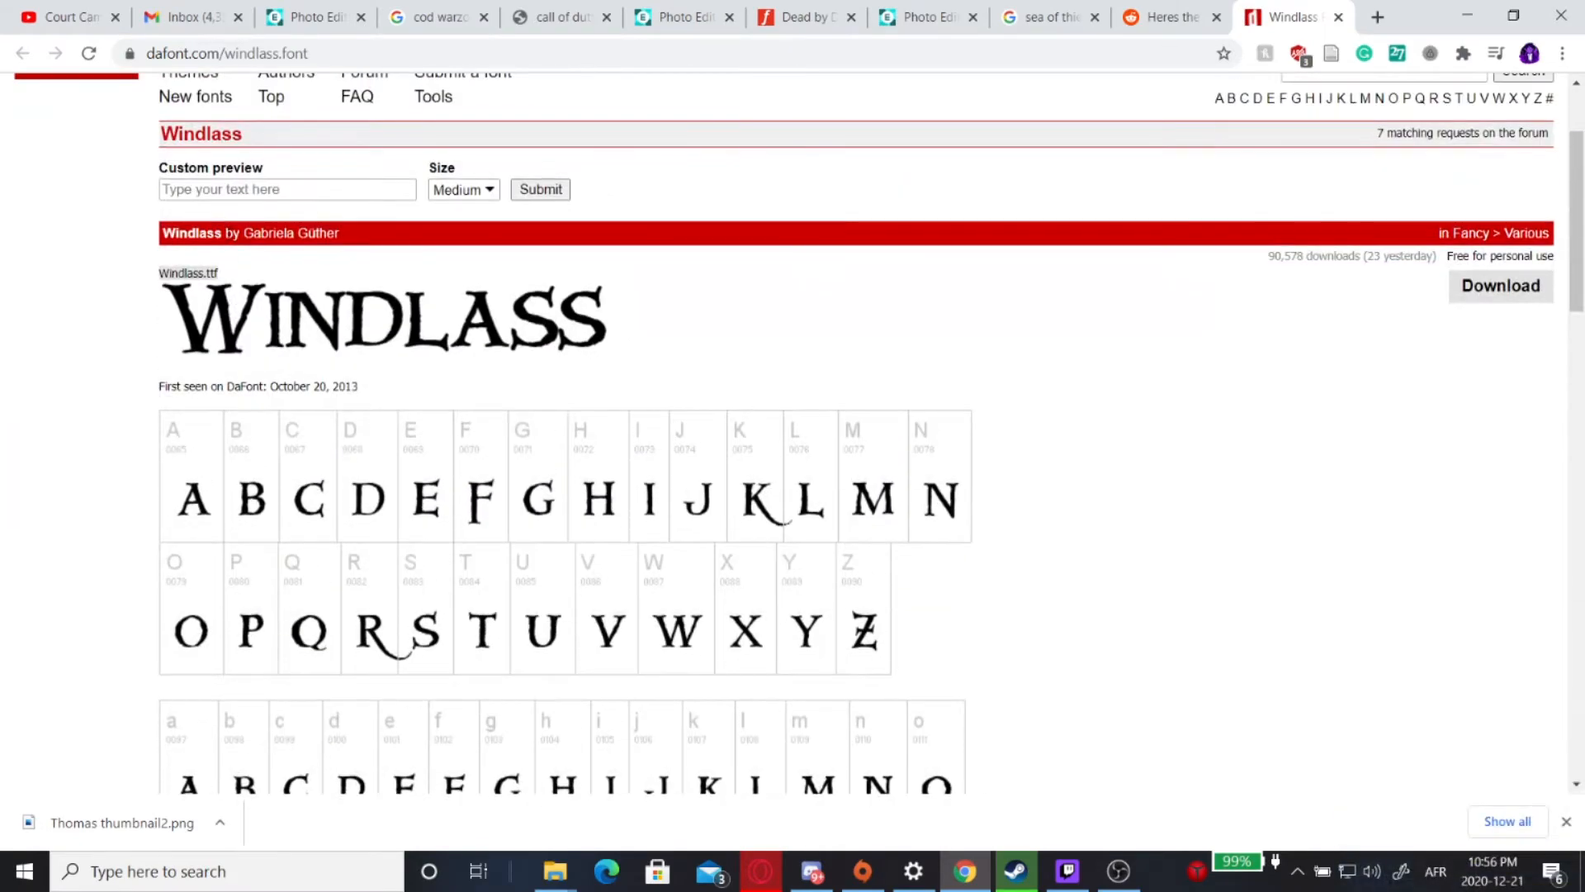
{"action": "scroll", "coordinate": [351, 263], "scroll_direction": "up", "scroll_amount": 2}
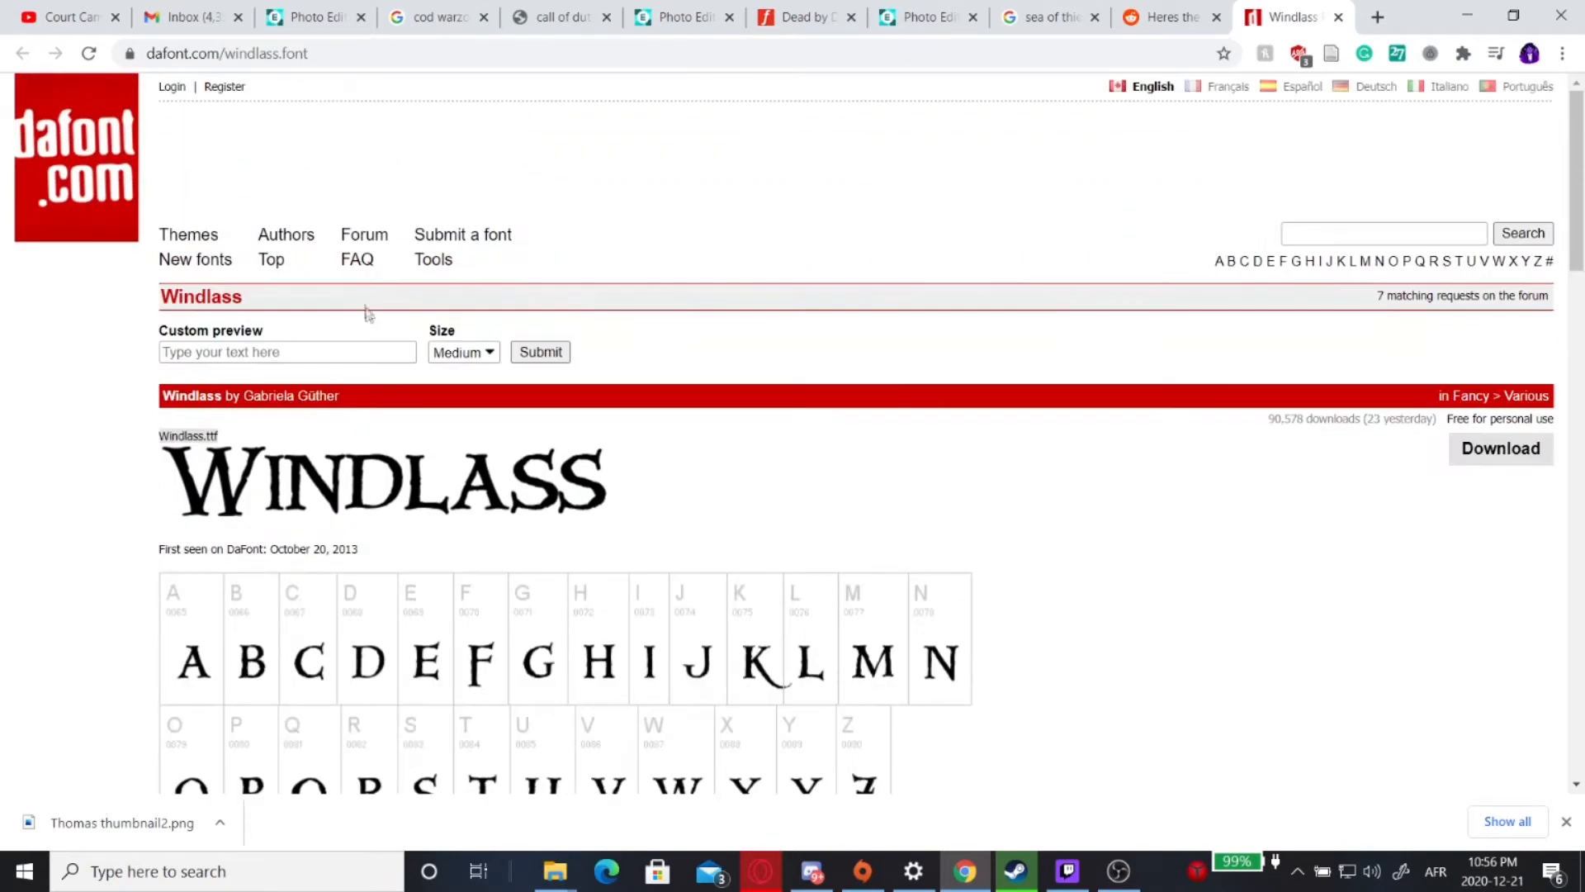
{"action": "left_click", "coordinate": [1516, 459]}
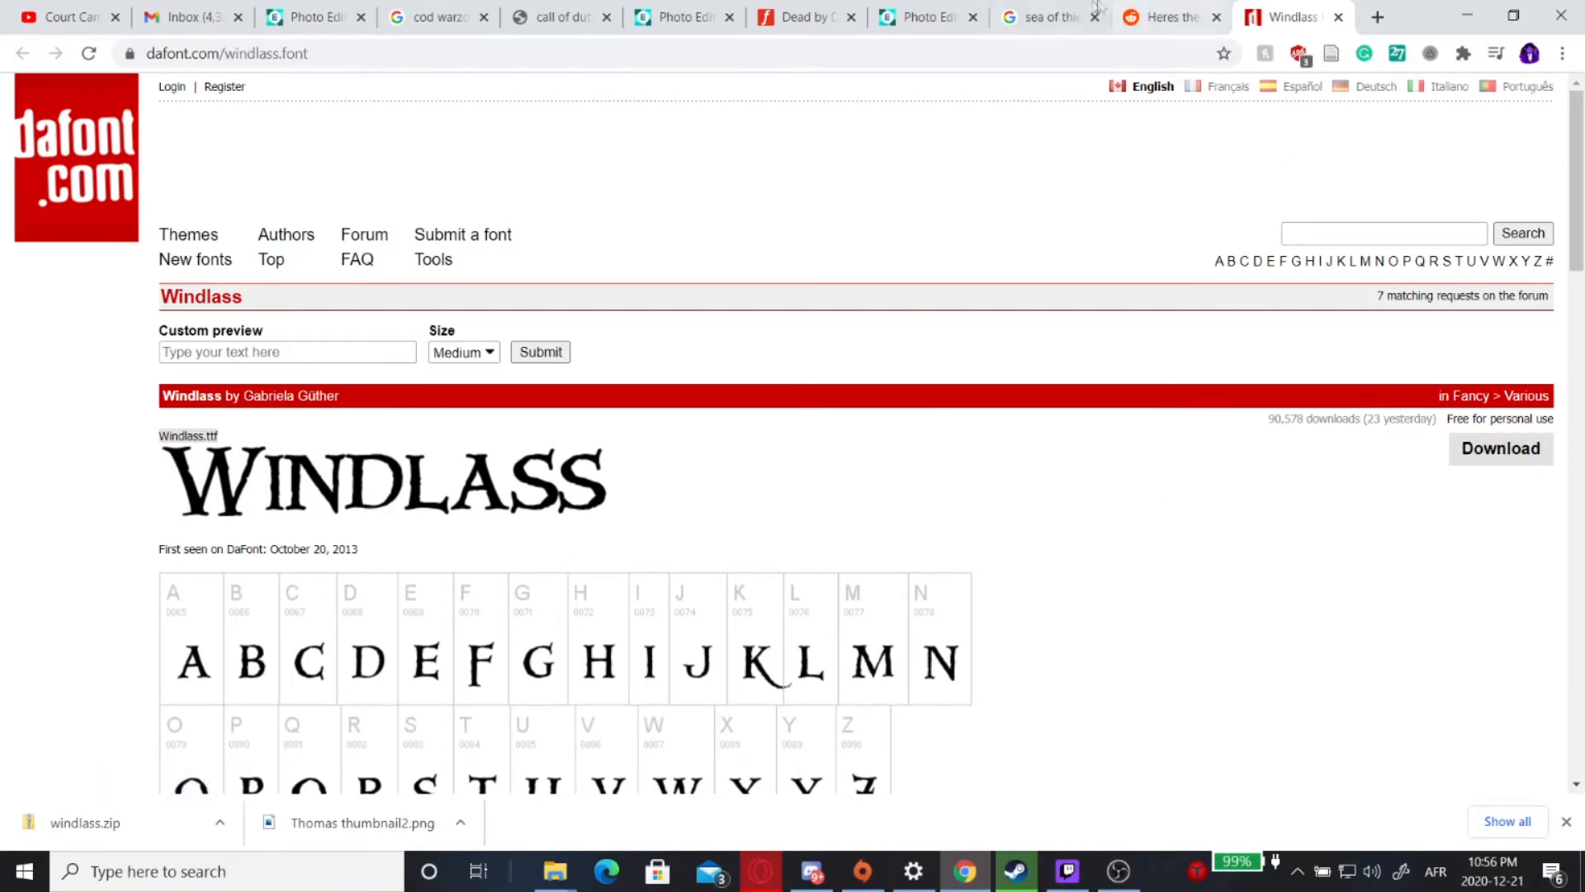
Return to the thumbnail's browser tab, extract the downloaded windlass.zip into the Downloads folder and close the archive window
{"action": "left_click", "coordinate": [867, 10]}
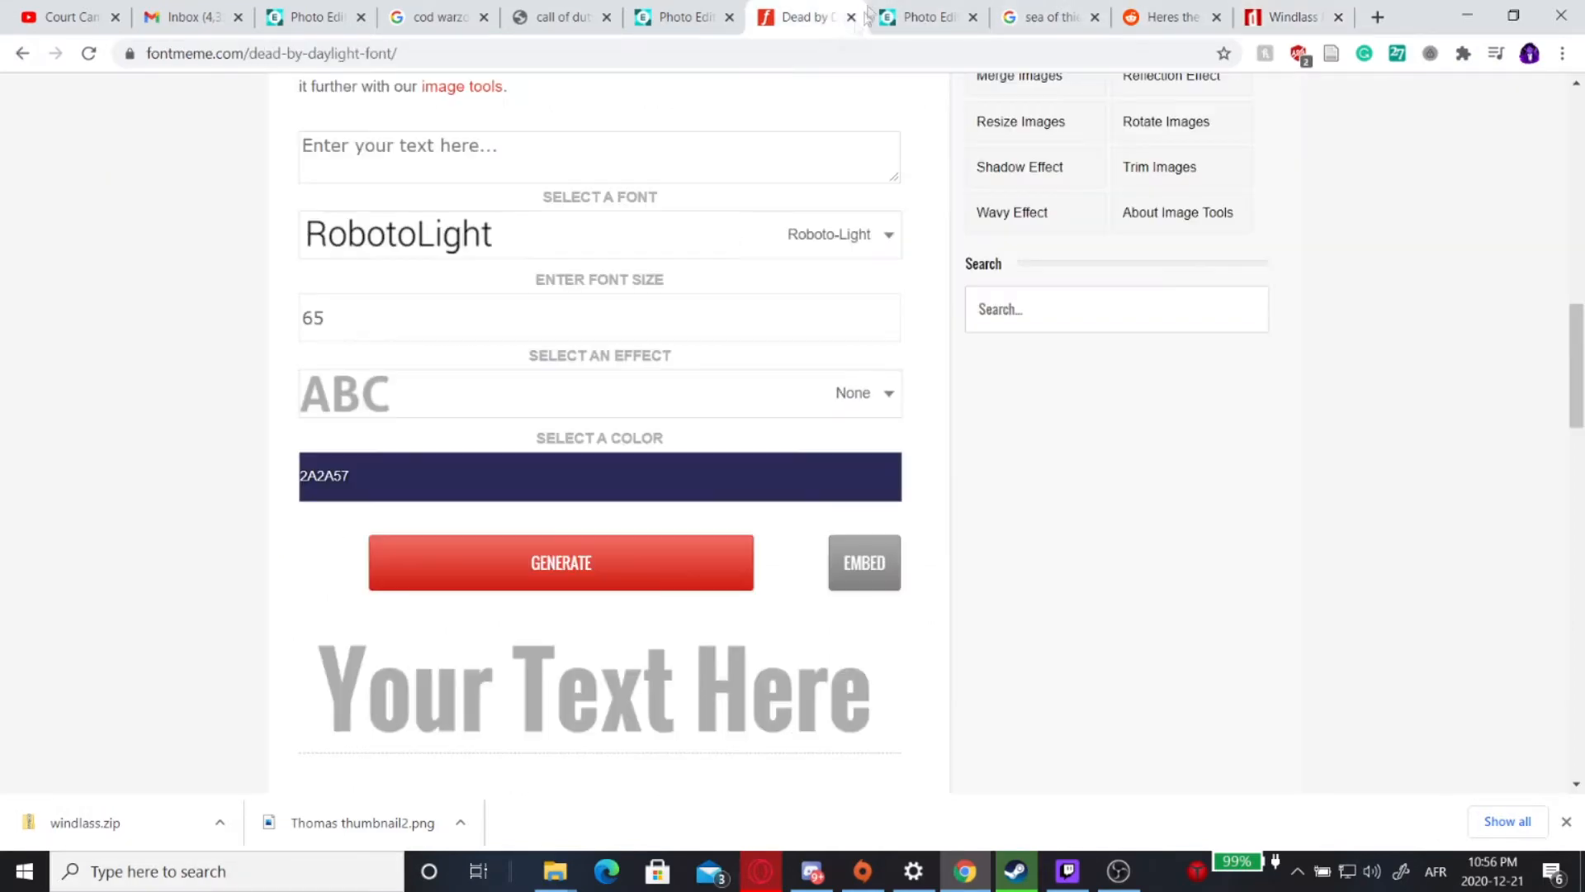
{"action": "left_click", "coordinate": [918, 17]}
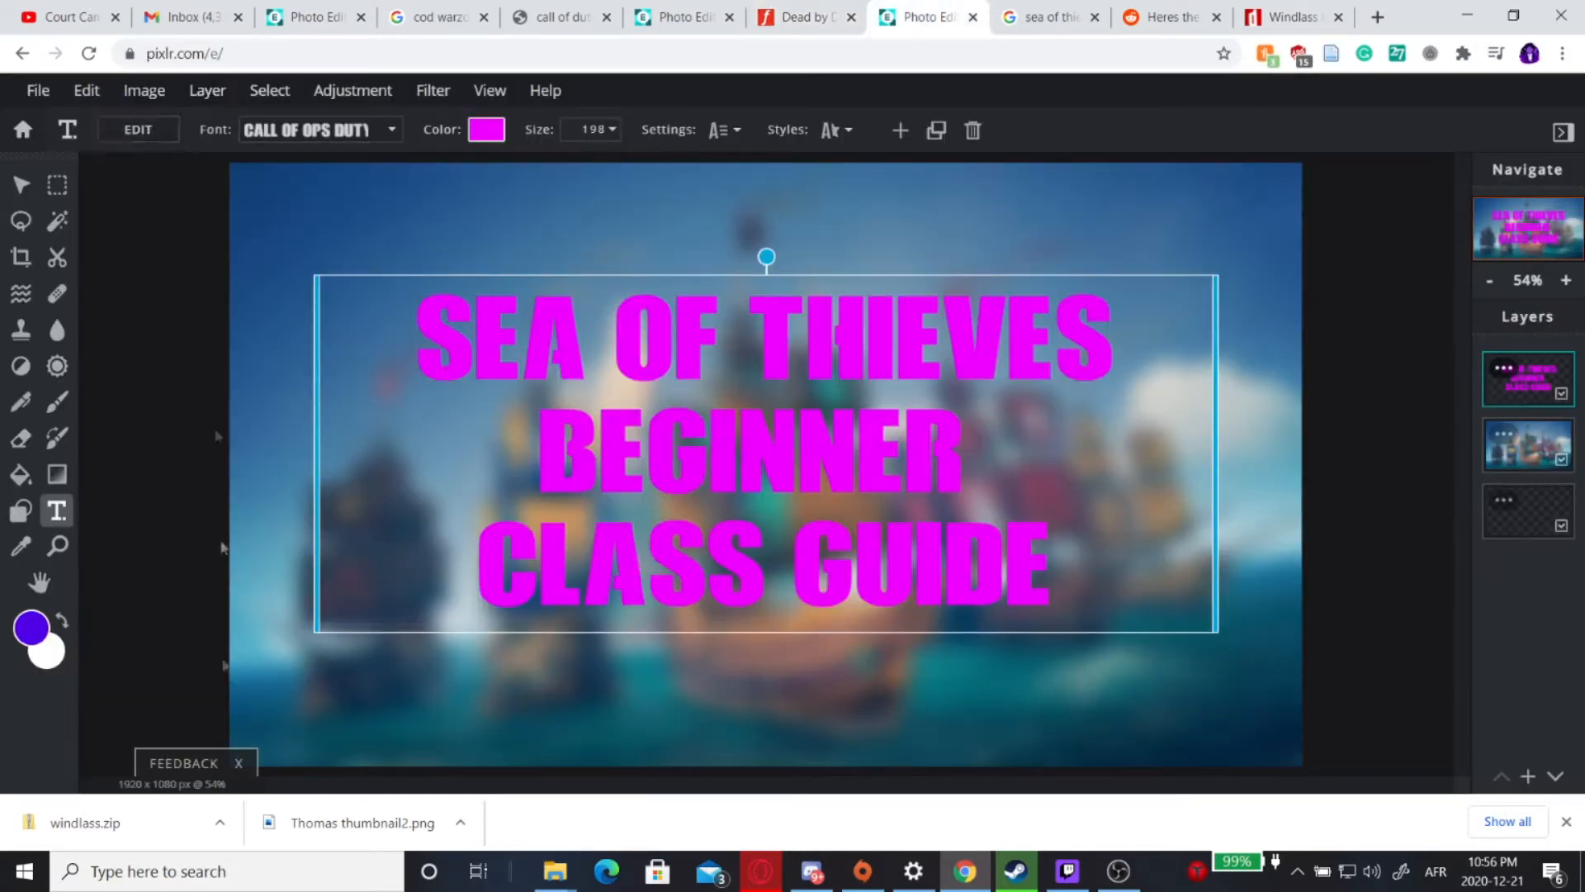
{"action": "left_click", "coordinate": [157, 836]}
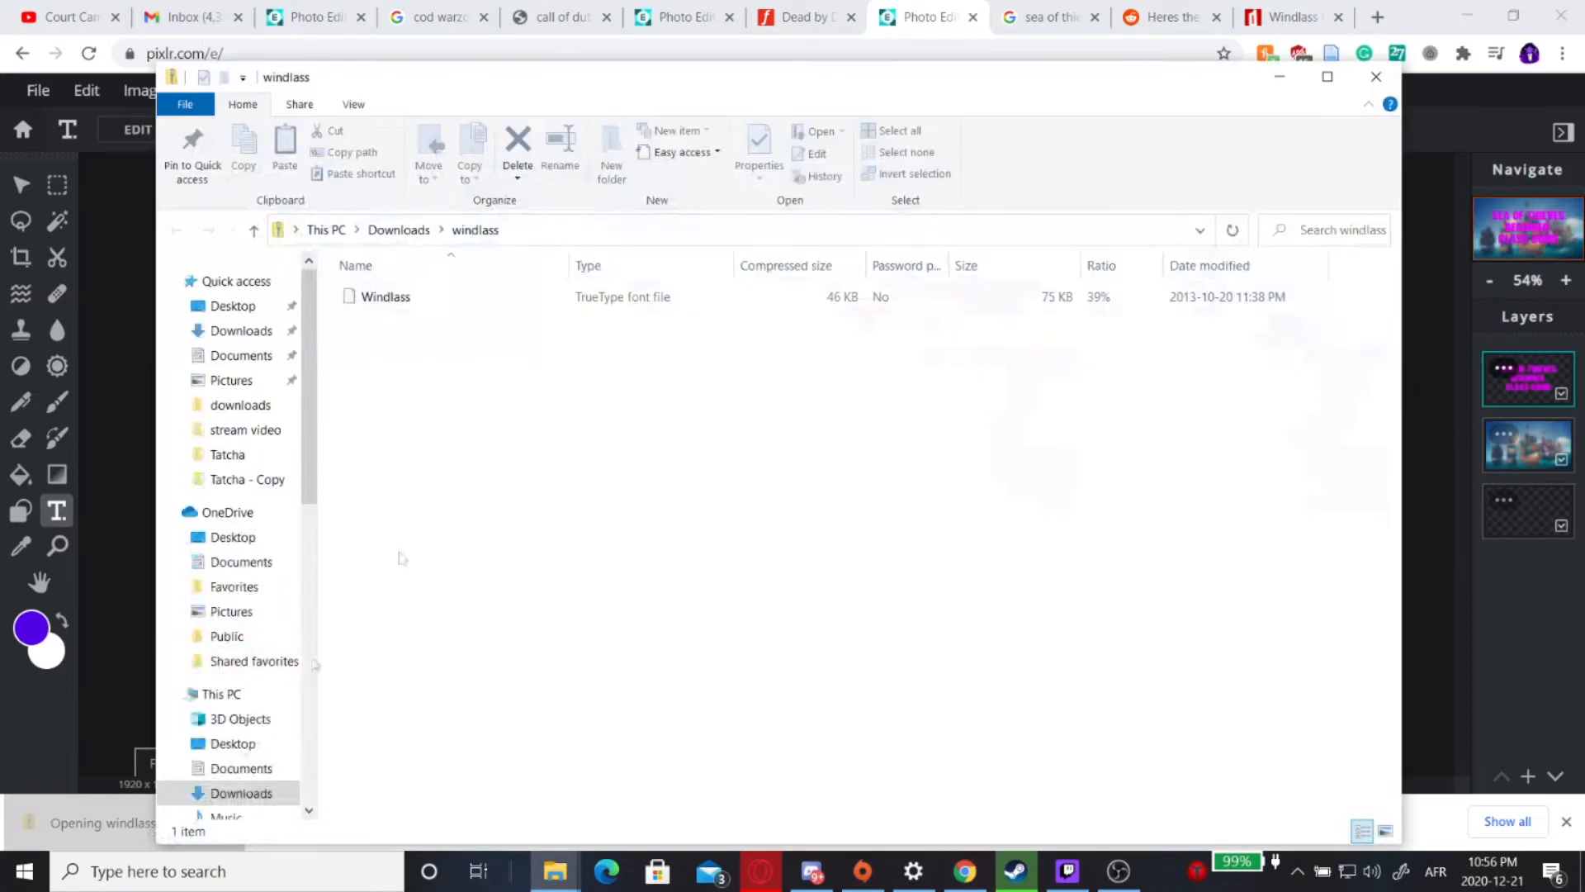
{"action": "left_click", "coordinate": [881, 143]}
{"action": "left_click", "coordinate": [943, 644]}
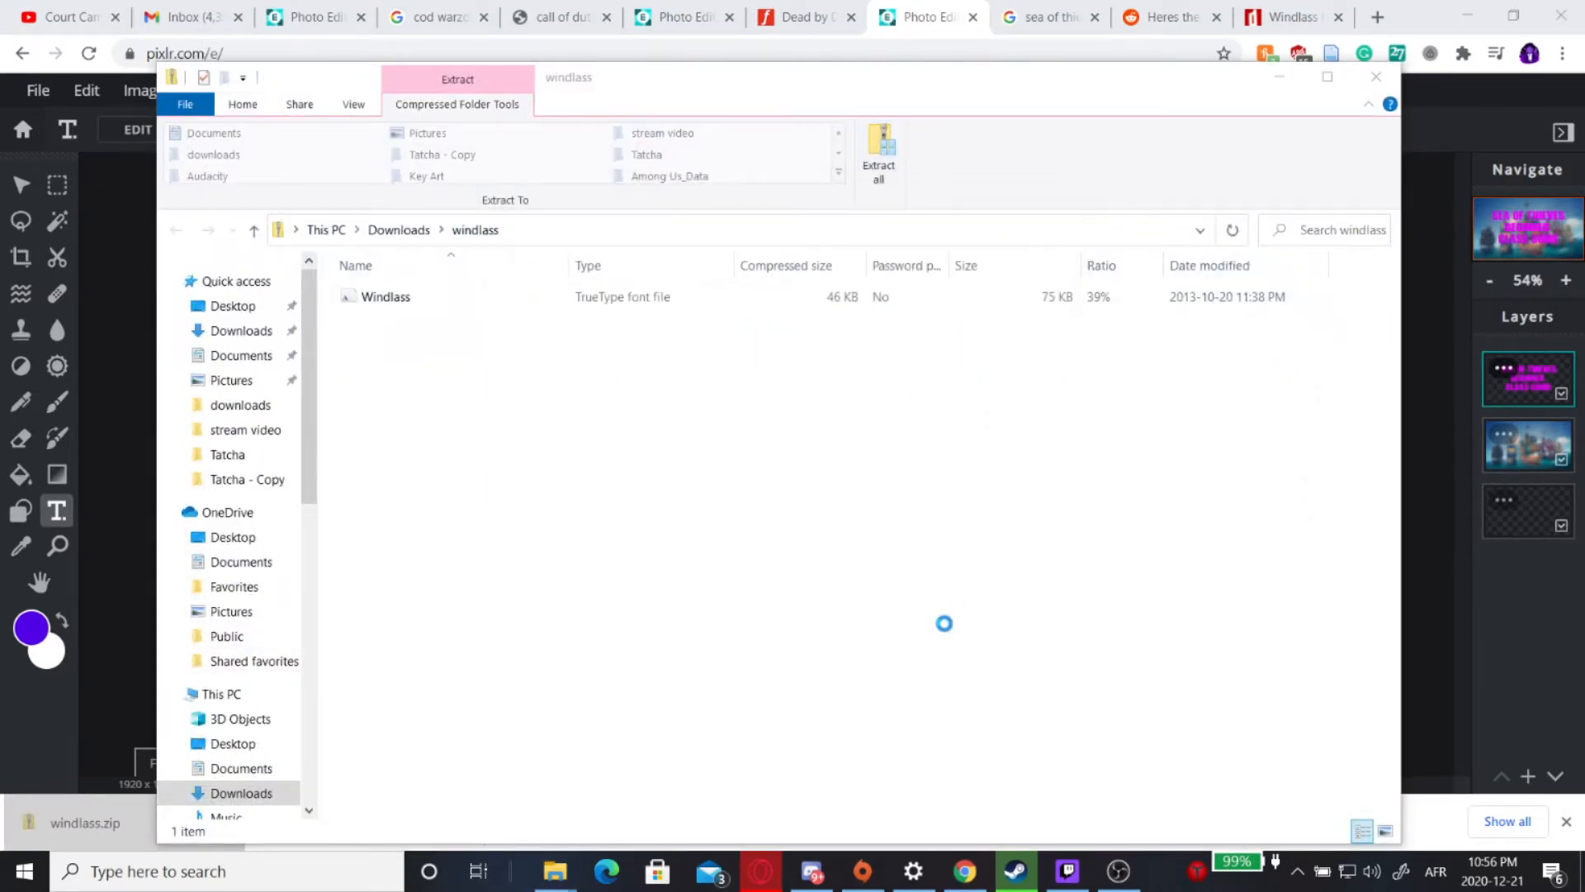
{"action": "left_click", "coordinate": [1376, 76]}
{"action": "left_click", "coordinate": [1378, 76]}
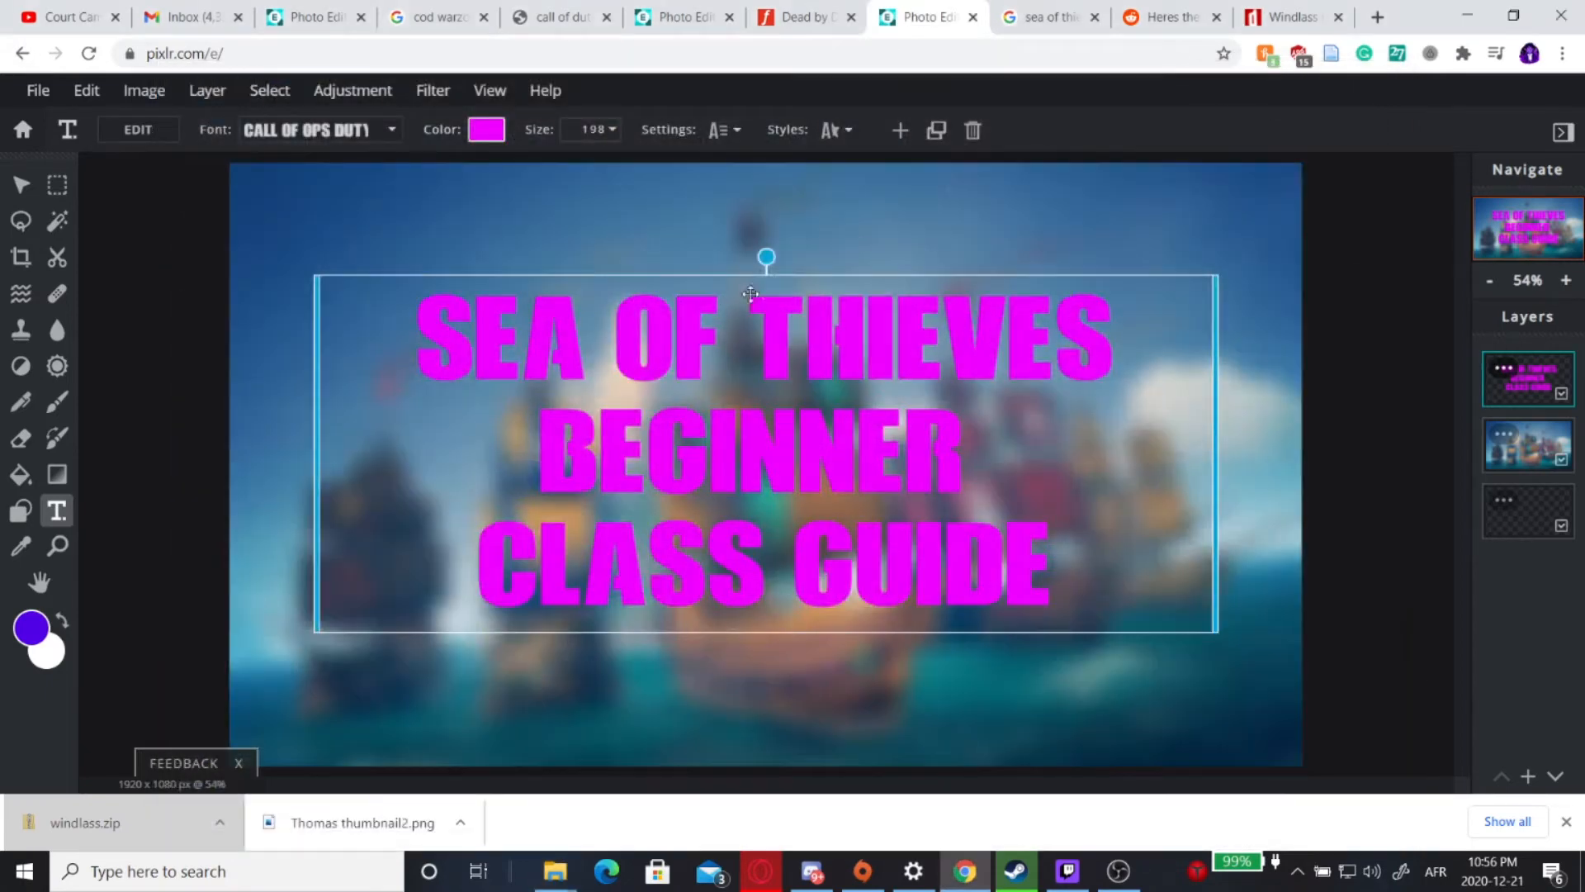
Load the Windlass font file from the extracted windlass folder in Downloads as a local font and apply it to the title text
{"action": "double_click", "coordinate": [613, 430]}
{"action": "left_click", "coordinate": [342, 137]}
{"action": "left_click", "coordinate": [356, 132]}
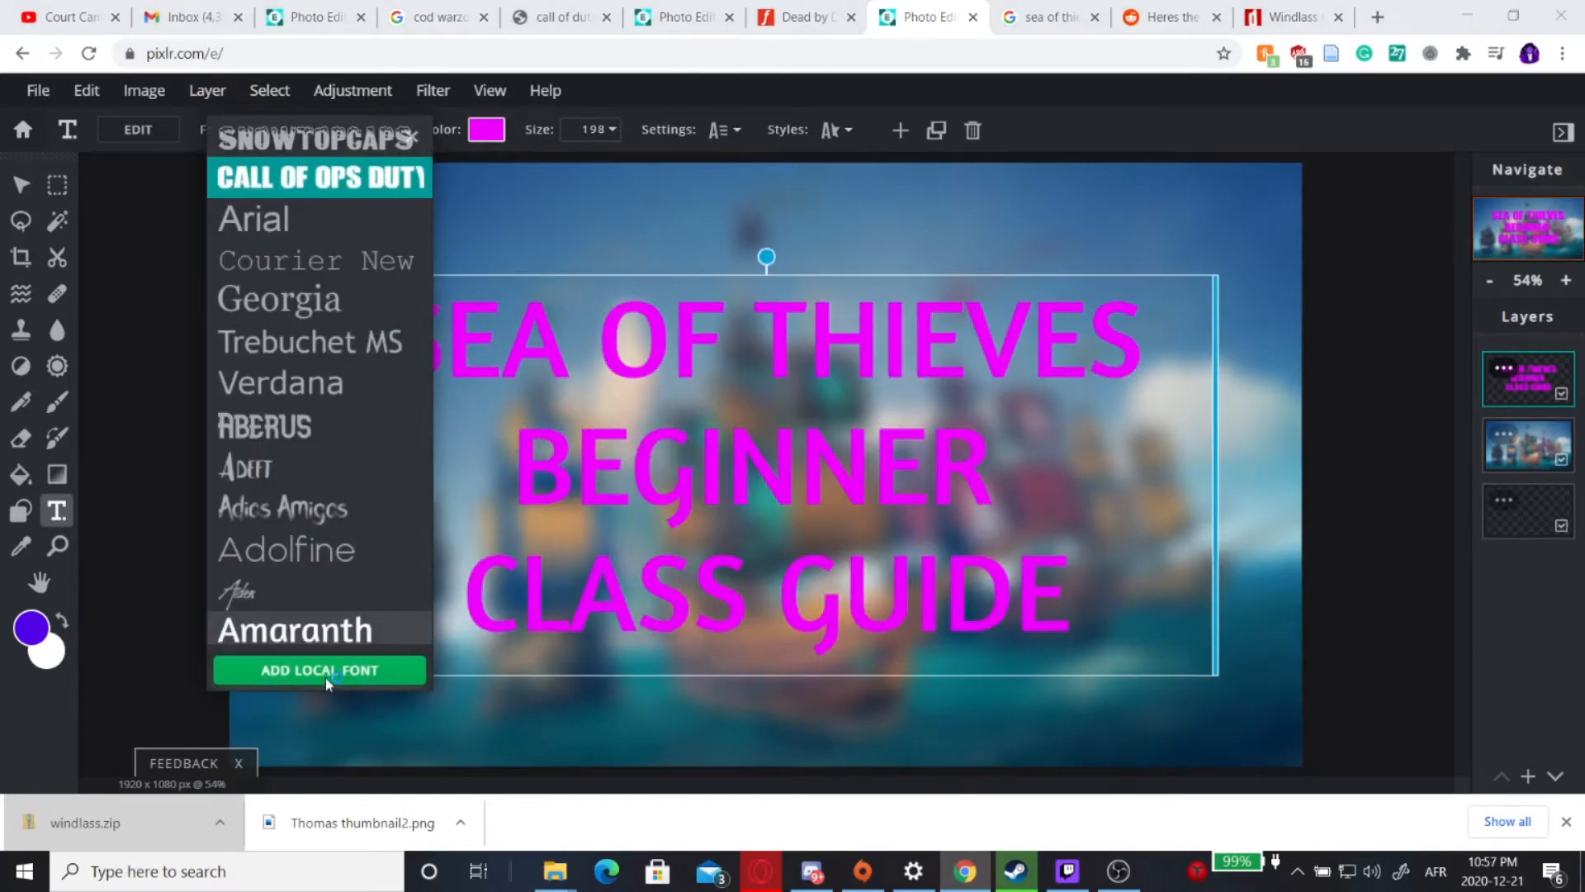
{"action": "left_click", "coordinate": [326, 677]}
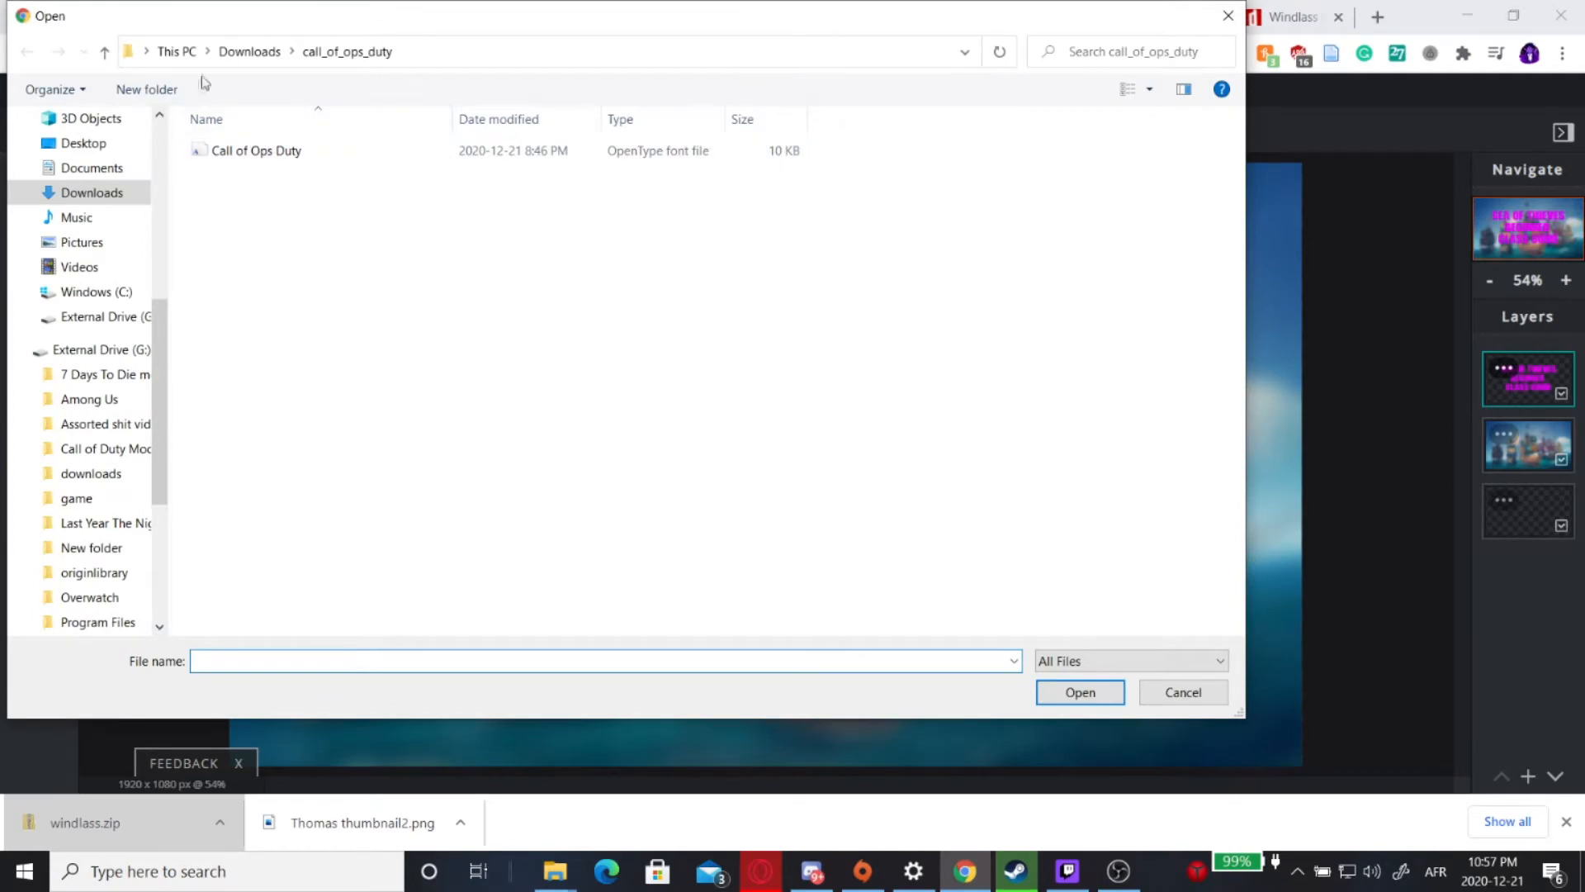
{"action": "left_click", "coordinate": [255, 51]}
{"action": "left_click", "coordinate": [265, 150]}
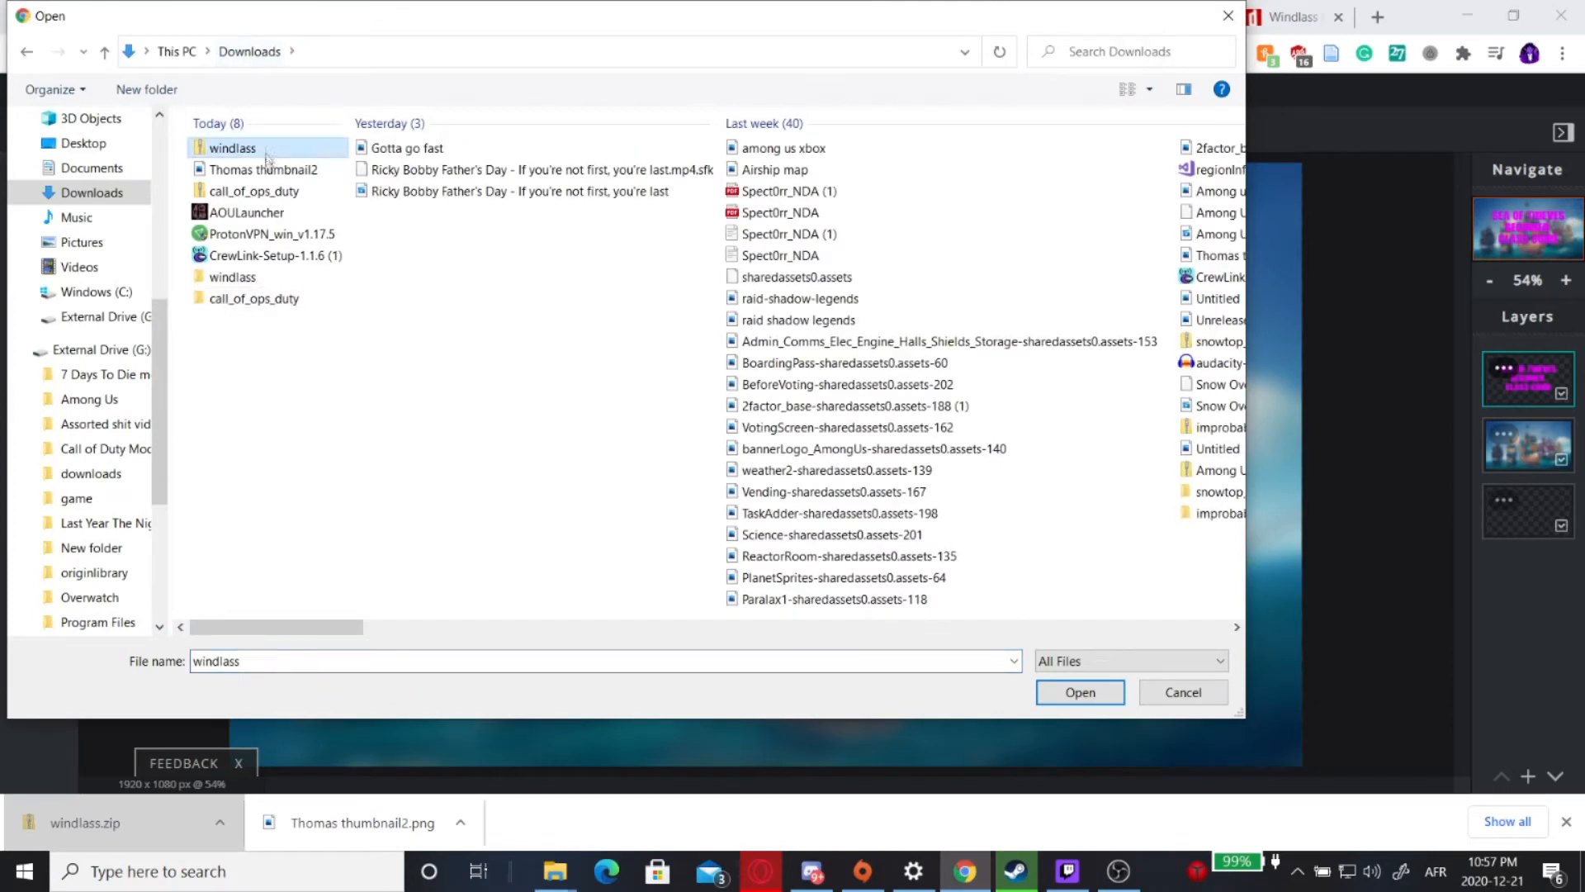
{"action": "double_click", "coordinate": [248, 281]}
{"action": "double_click", "coordinate": [301, 155]}
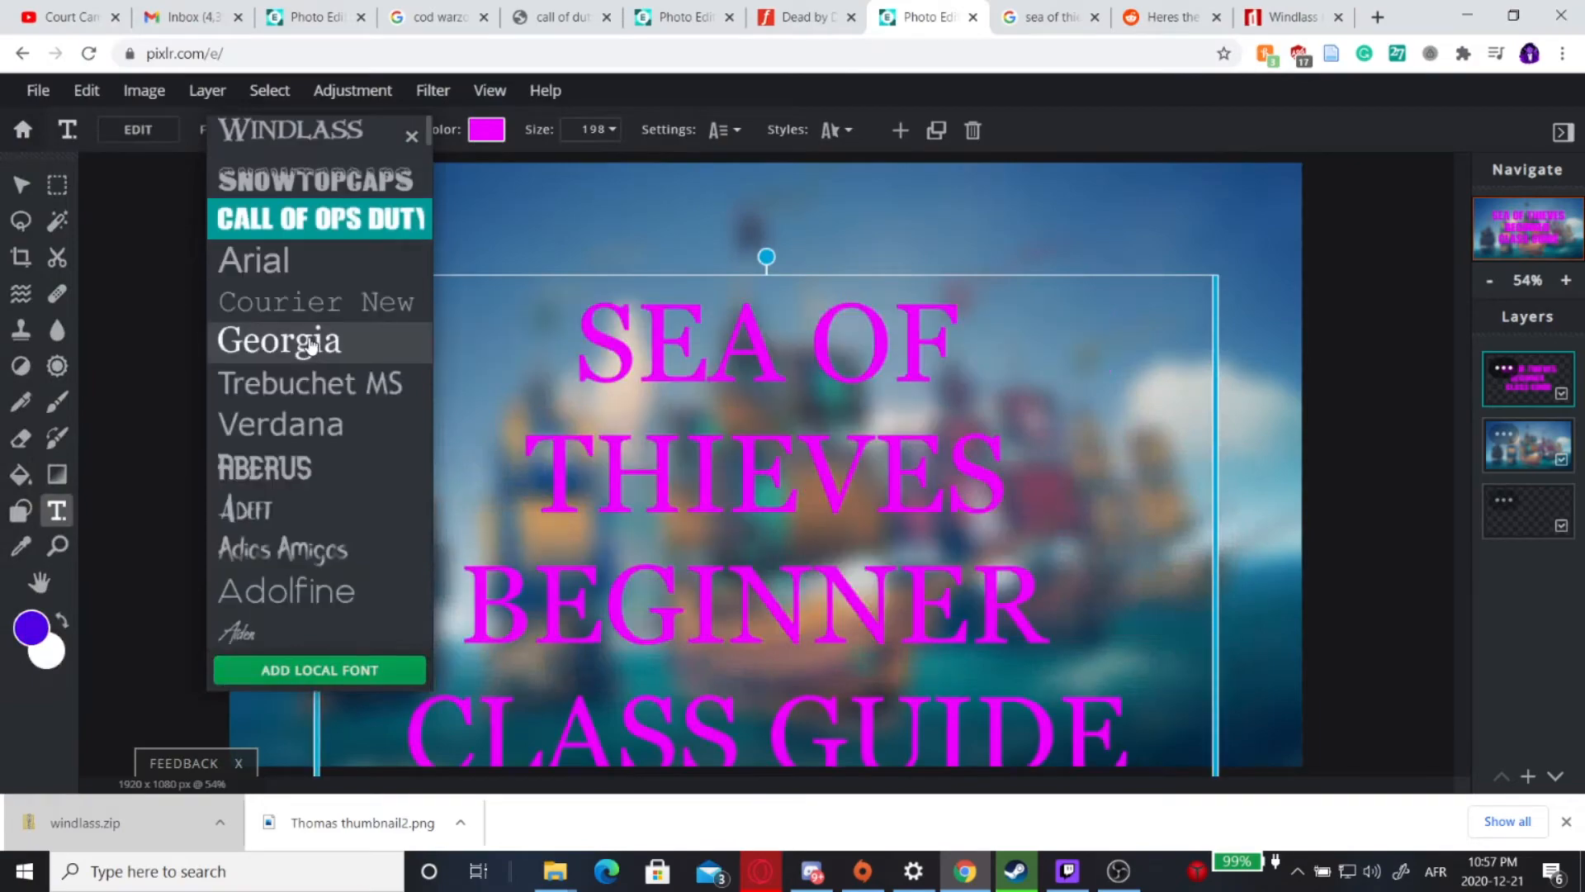
{"action": "left_click", "coordinate": [328, 144]}
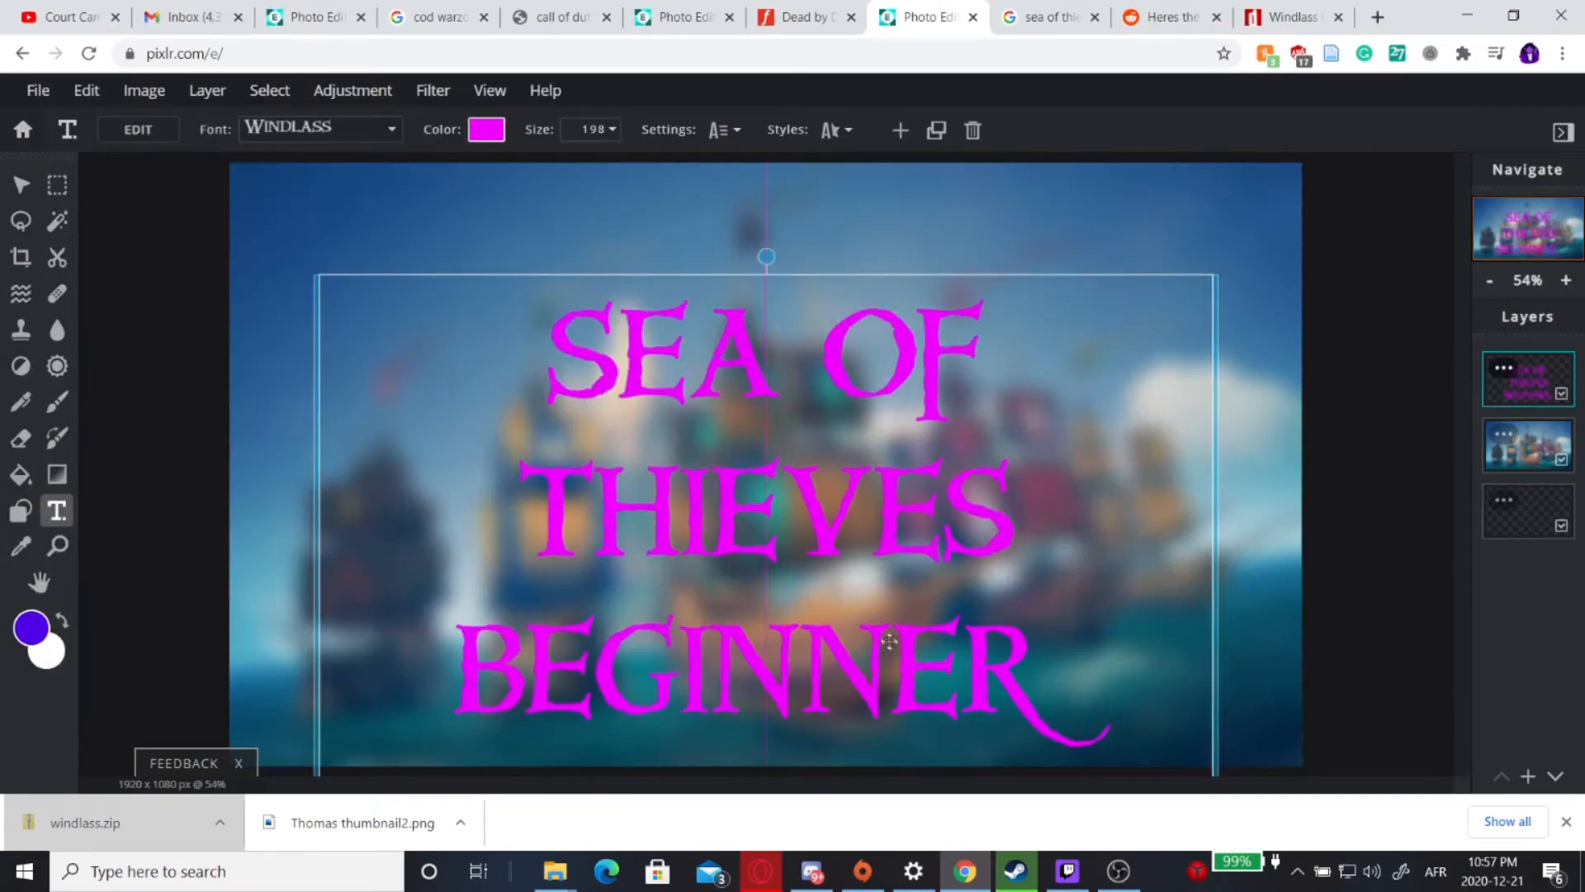
Reduce the title text size to 162 and centre the title on the canvas
{"action": "left_click_drag", "start_coordinate": [879, 487], "coordinate": [879, 514]}
{"action": "left_click", "coordinate": [611, 130]}
{"action": "left_click_drag", "start_coordinate": [476, 170], "coordinate": [471, 171]}
{"action": "left_click", "coordinate": [890, 419]}
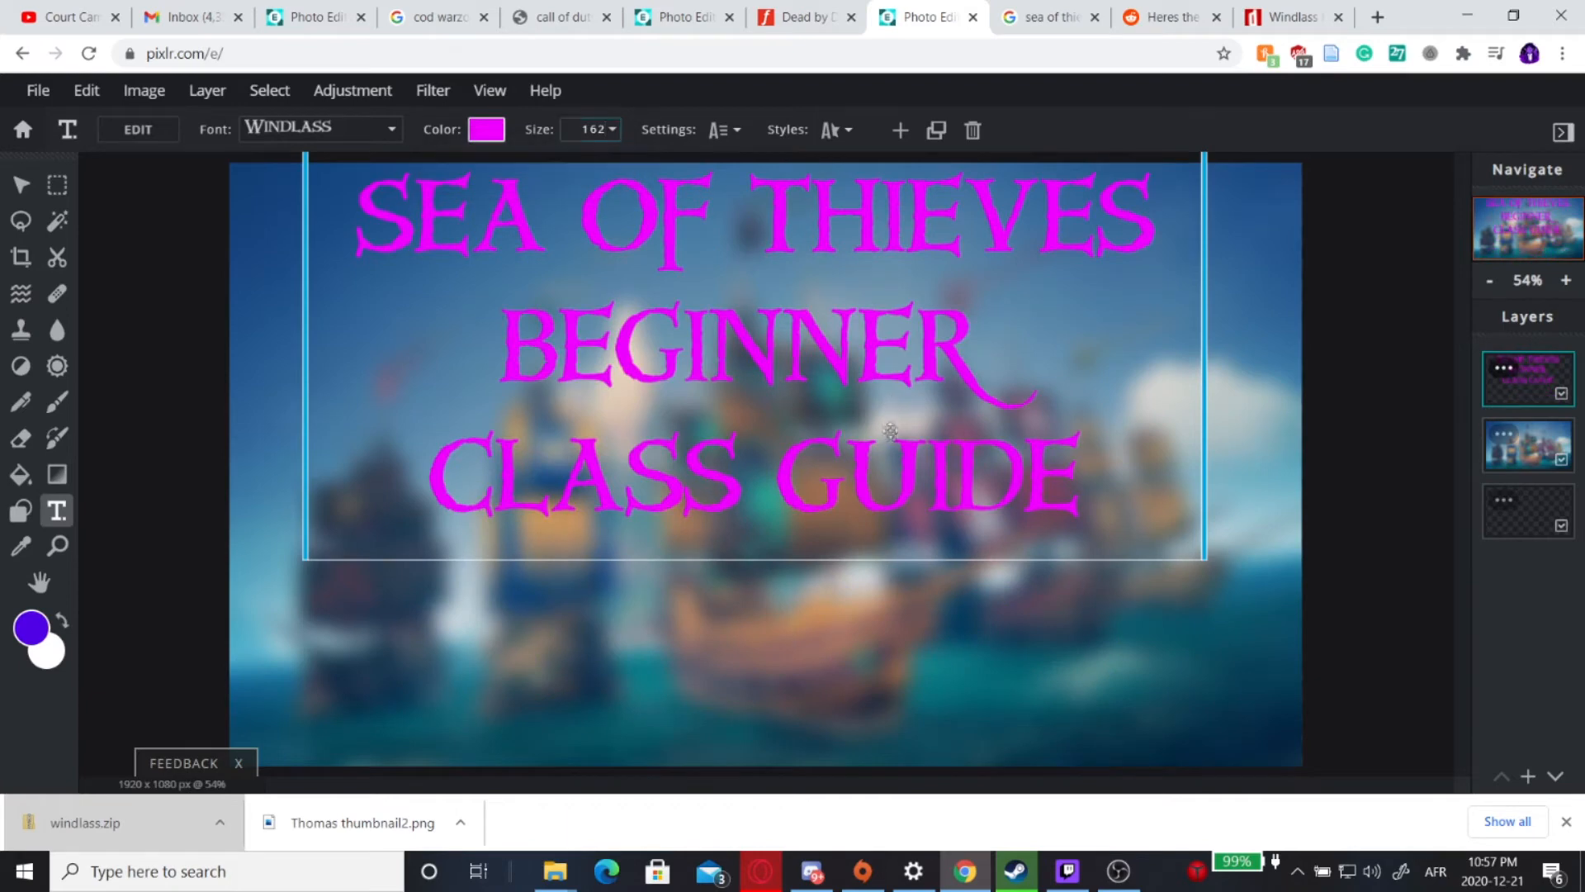
{"action": "left_click_drag", "start_coordinate": [855, 377], "coordinate": [865, 480]}
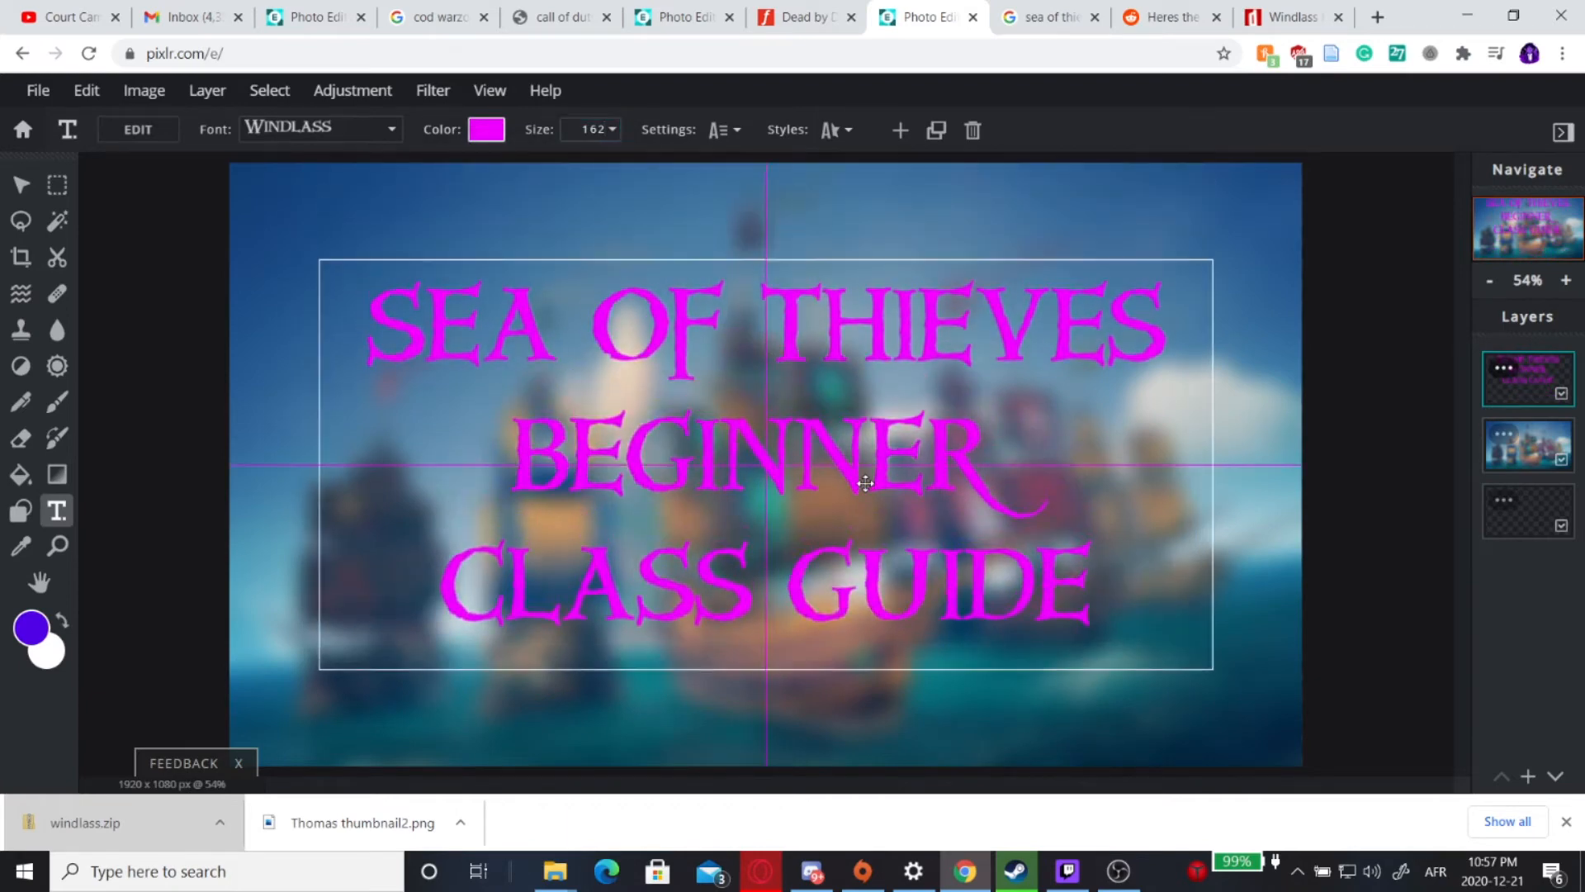
Turn on the outline style for the title text, leaving the background style off
{"action": "double_click", "coordinate": [866, 480]}
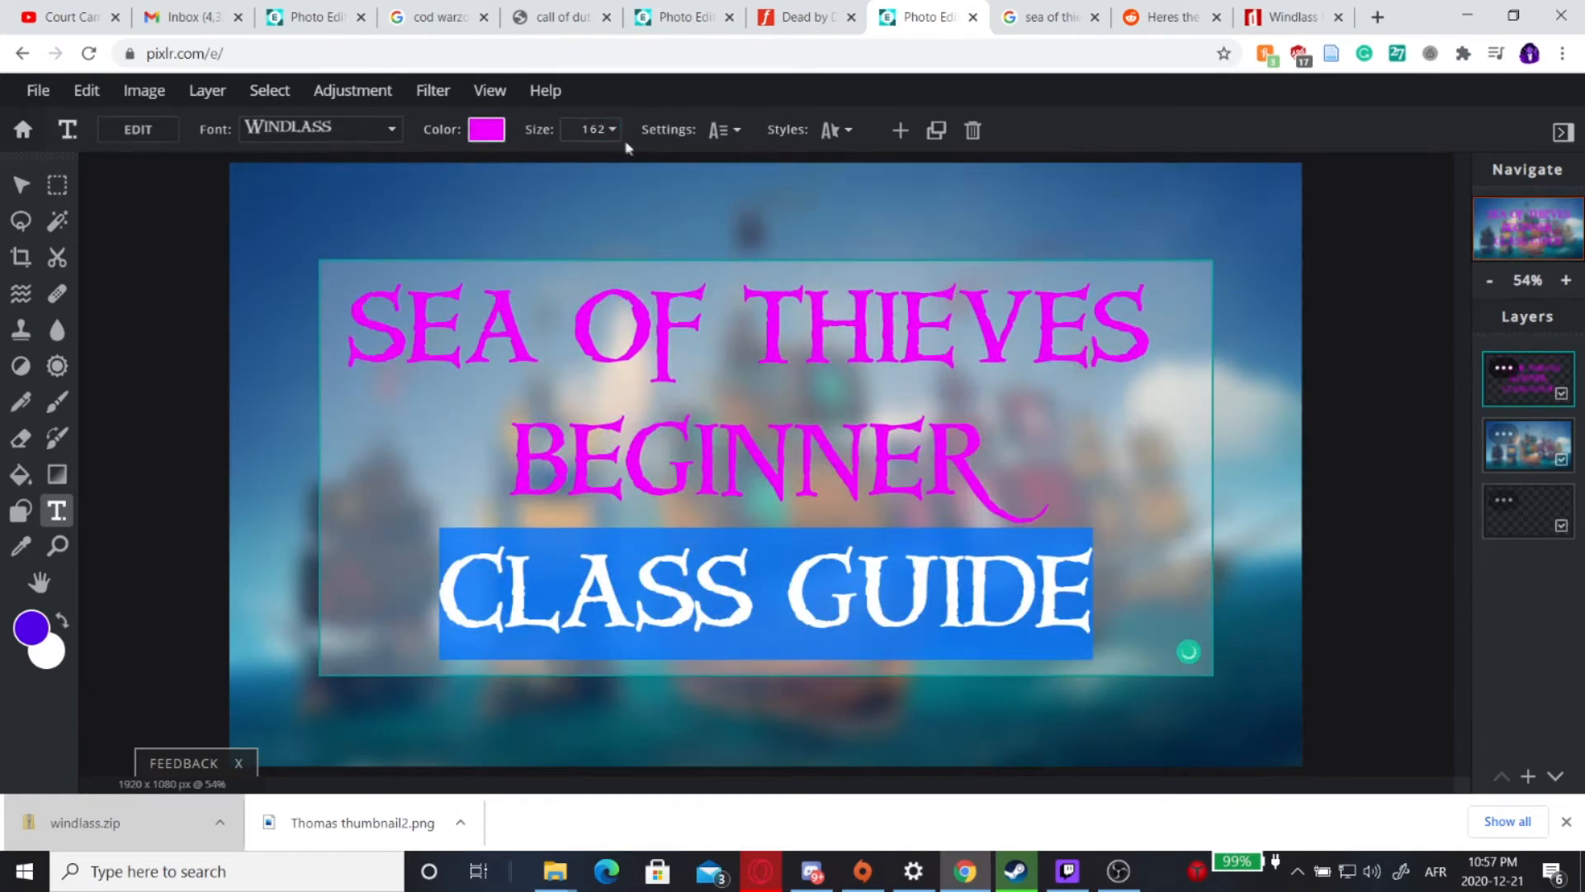
{"action": "left_click", "coordinate": [834, 131]}
{"action": "left_click", "coordinate": [832, 225]}
{"action": "left_click", "coordinate": [835, 223]}
{"action": "left_click", "coordinate": [833, 278]}
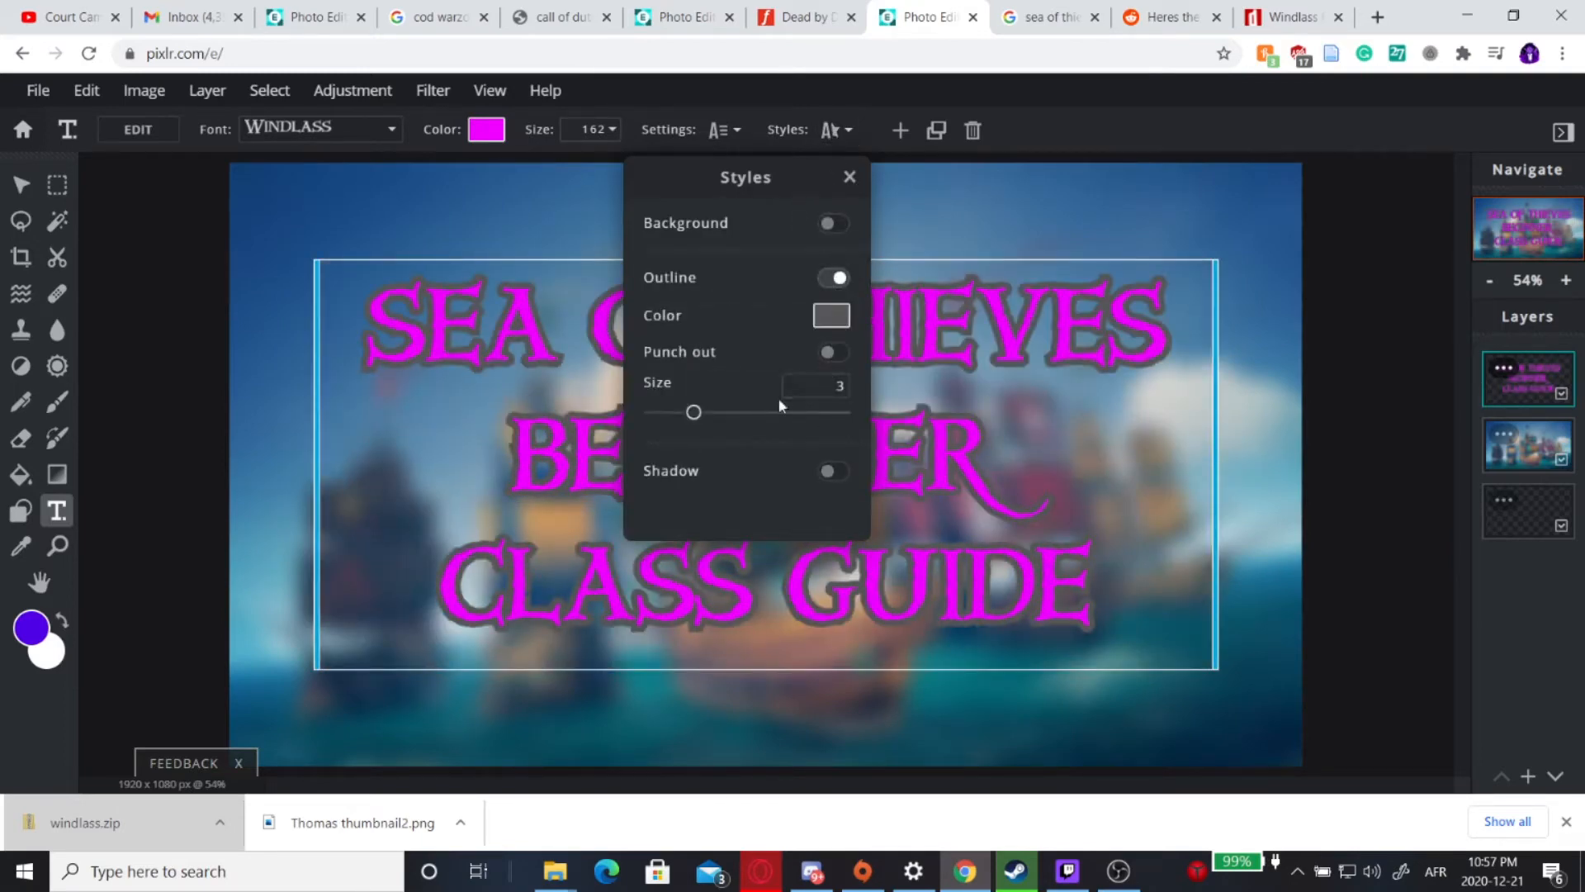
Try purple #5900FF and pink #FF0099 as the title's outline colour
{"action": "left_click", "coordinate": [831, 316]}
{"action": "left_click_drag", "start_coordinate": [847, 353], "coordinate": [847, 363]}
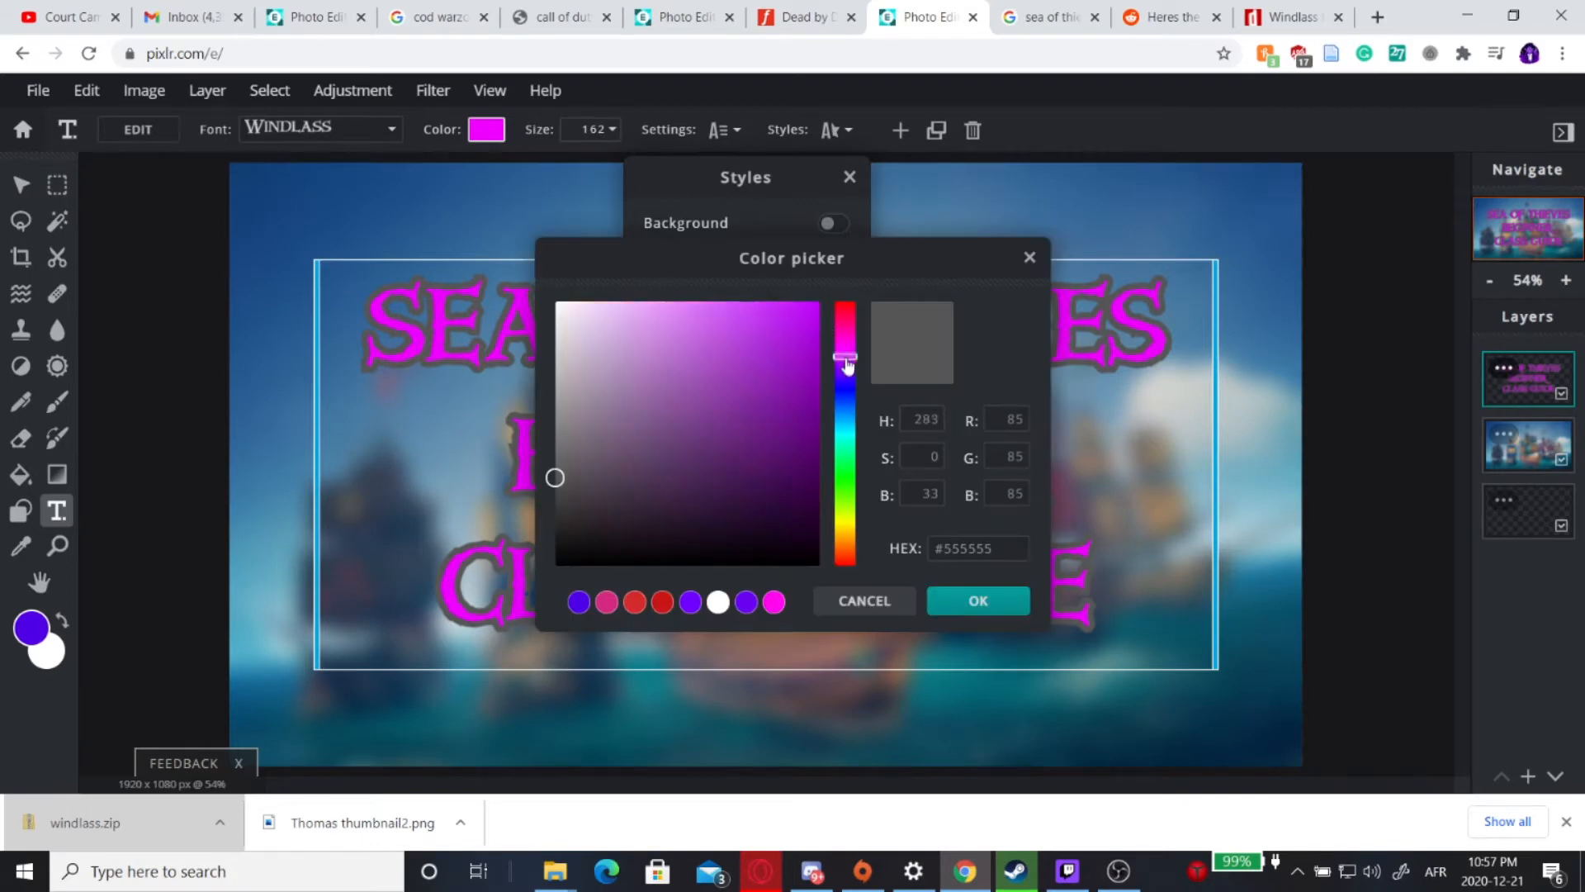
{"action": "left_click_drag", "start_coordinate": [580, 489], "coordinate": [823, 300]}
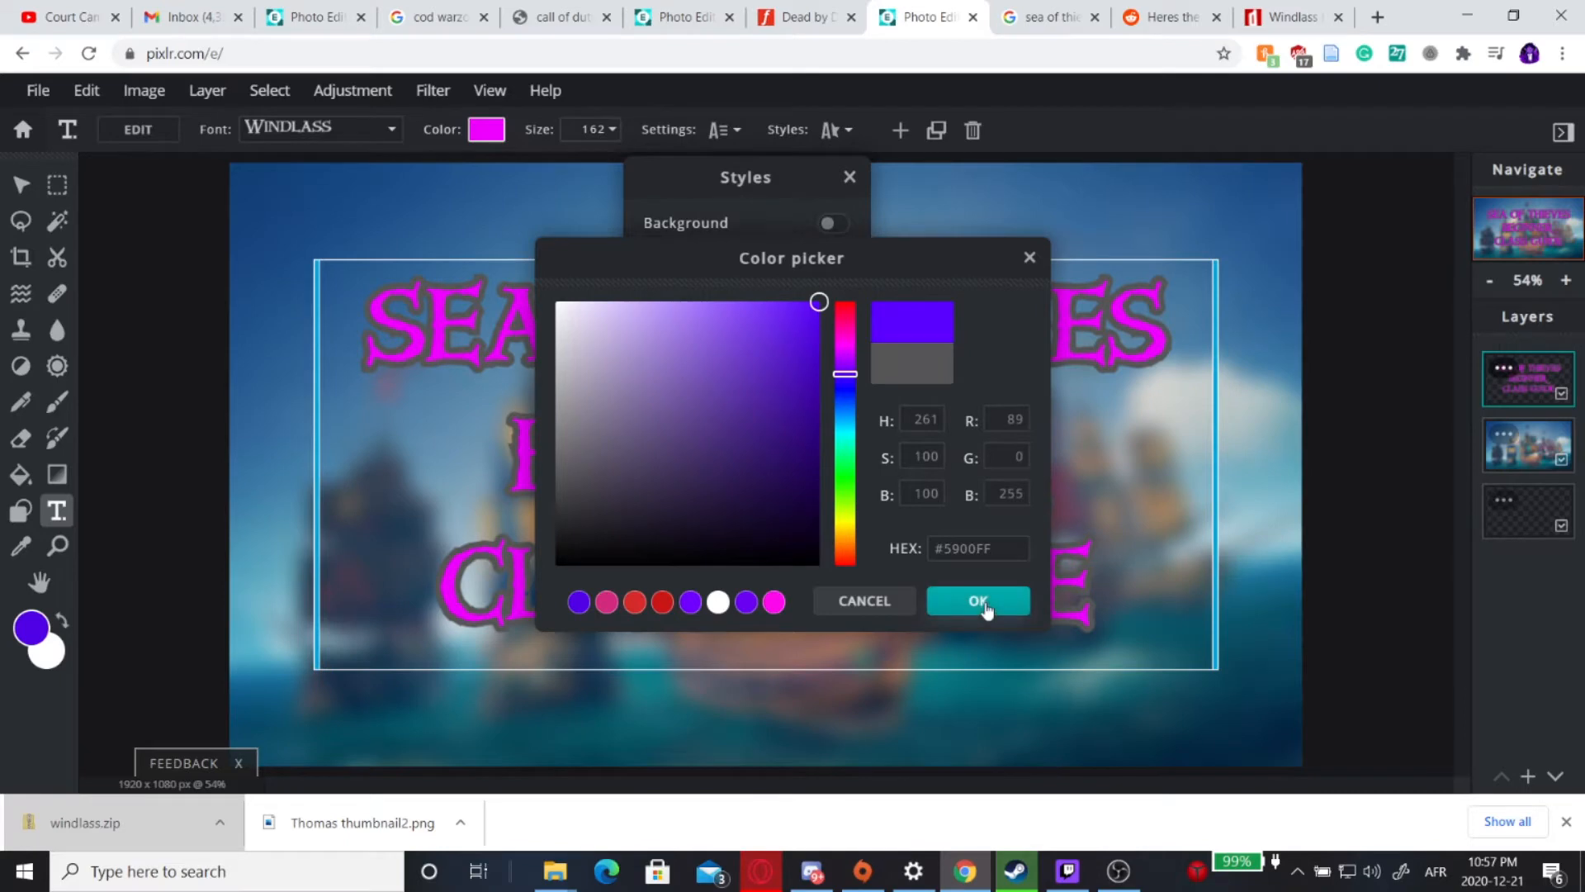
{"action": "left_click", "coordinate": [995, 606]}
{"action": "left_click", "coordinate": [834, 314]}
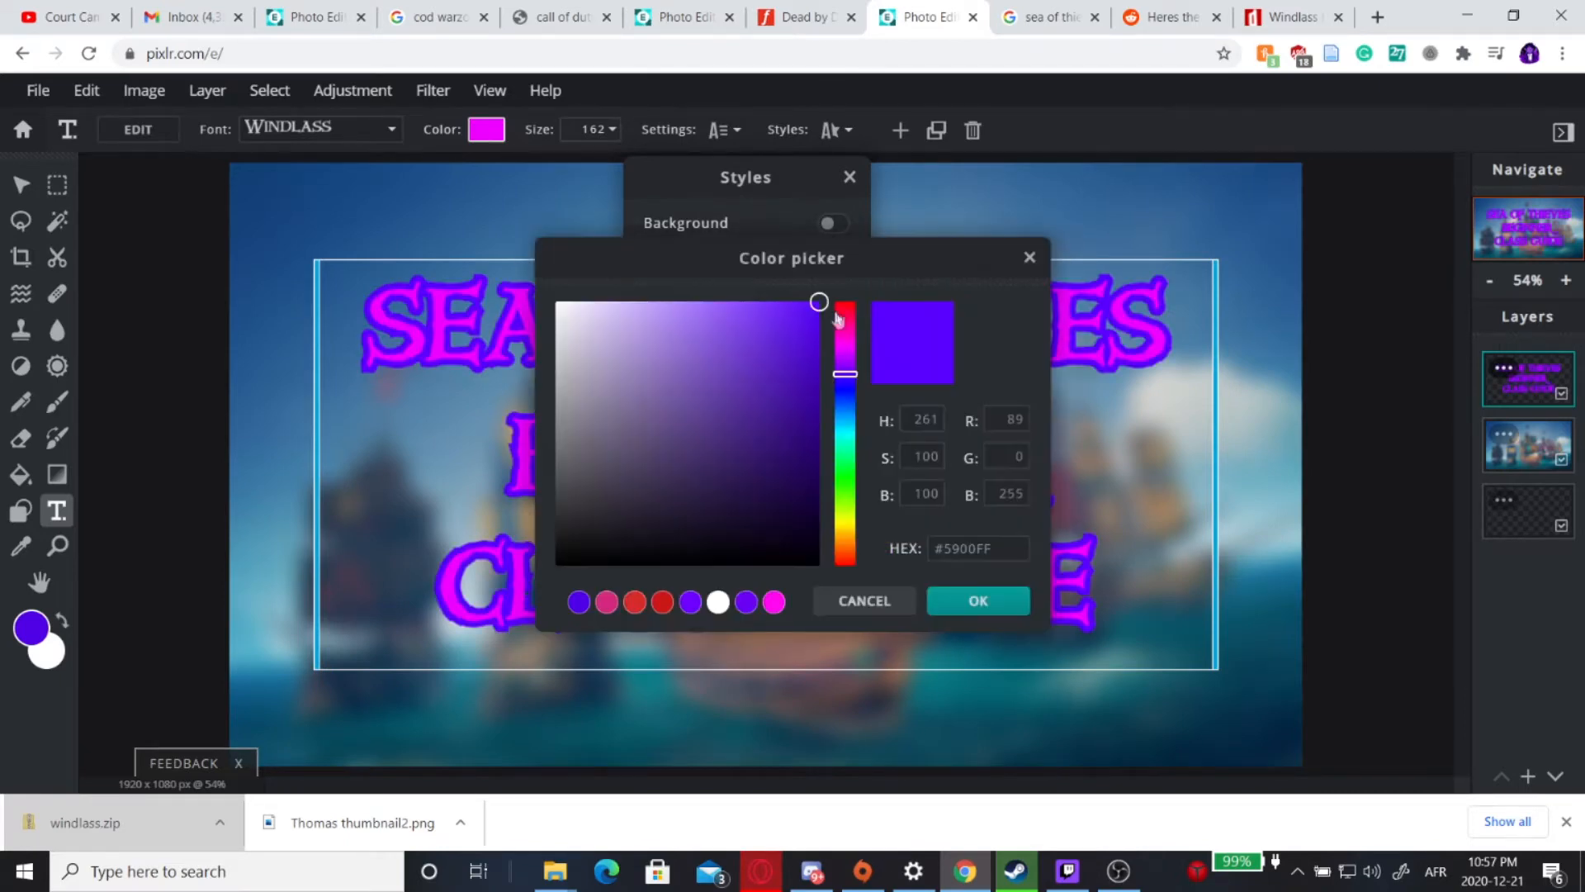
{"action": "left_click_drag", "start_coordinate": [853, 378], "coordinate": [850, 345]}
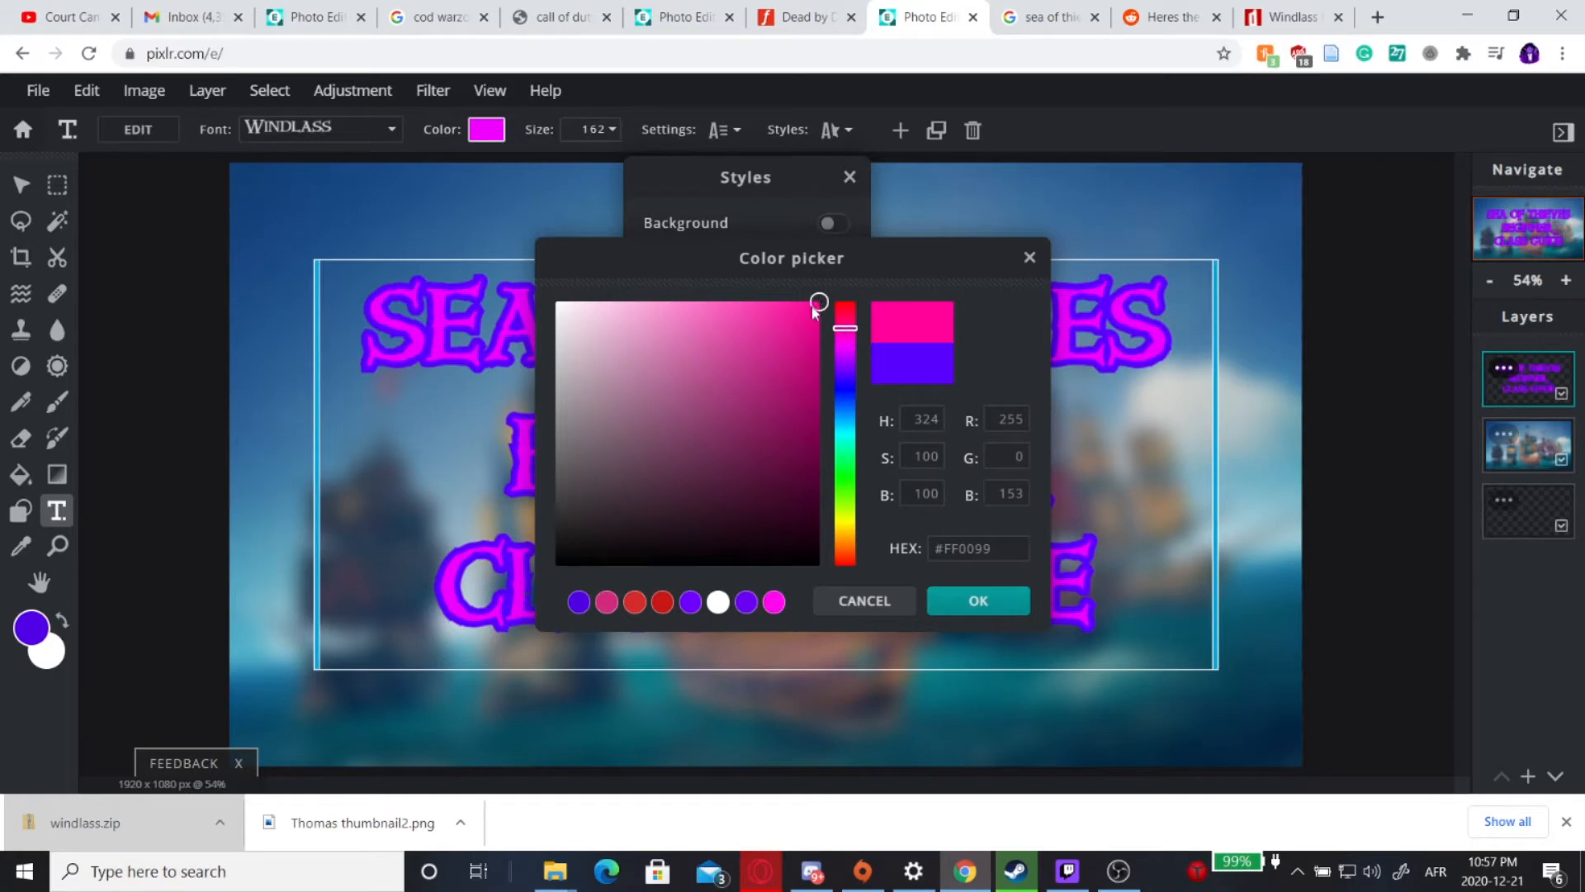
{"action": "left_click", "coordinate": [987, 611]}
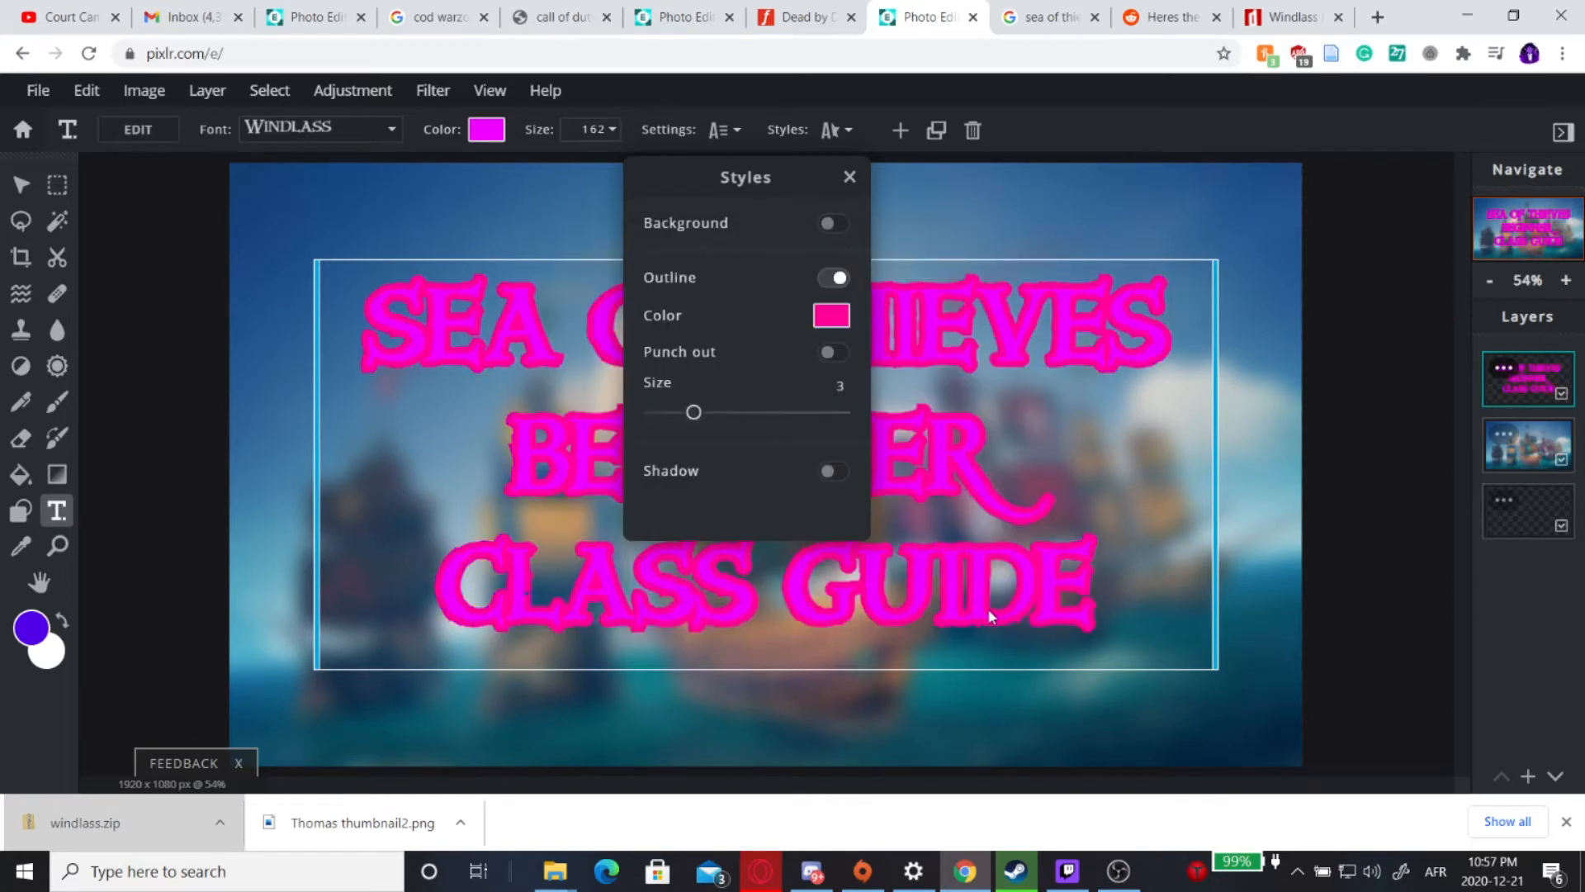
Set the title's outline colour to black
{"action": "left_click", "coordinate": [835, 318]}
{"action": "left_click_drag", "start_coordinate": [847, 355], "coordinate": [849, 512]}
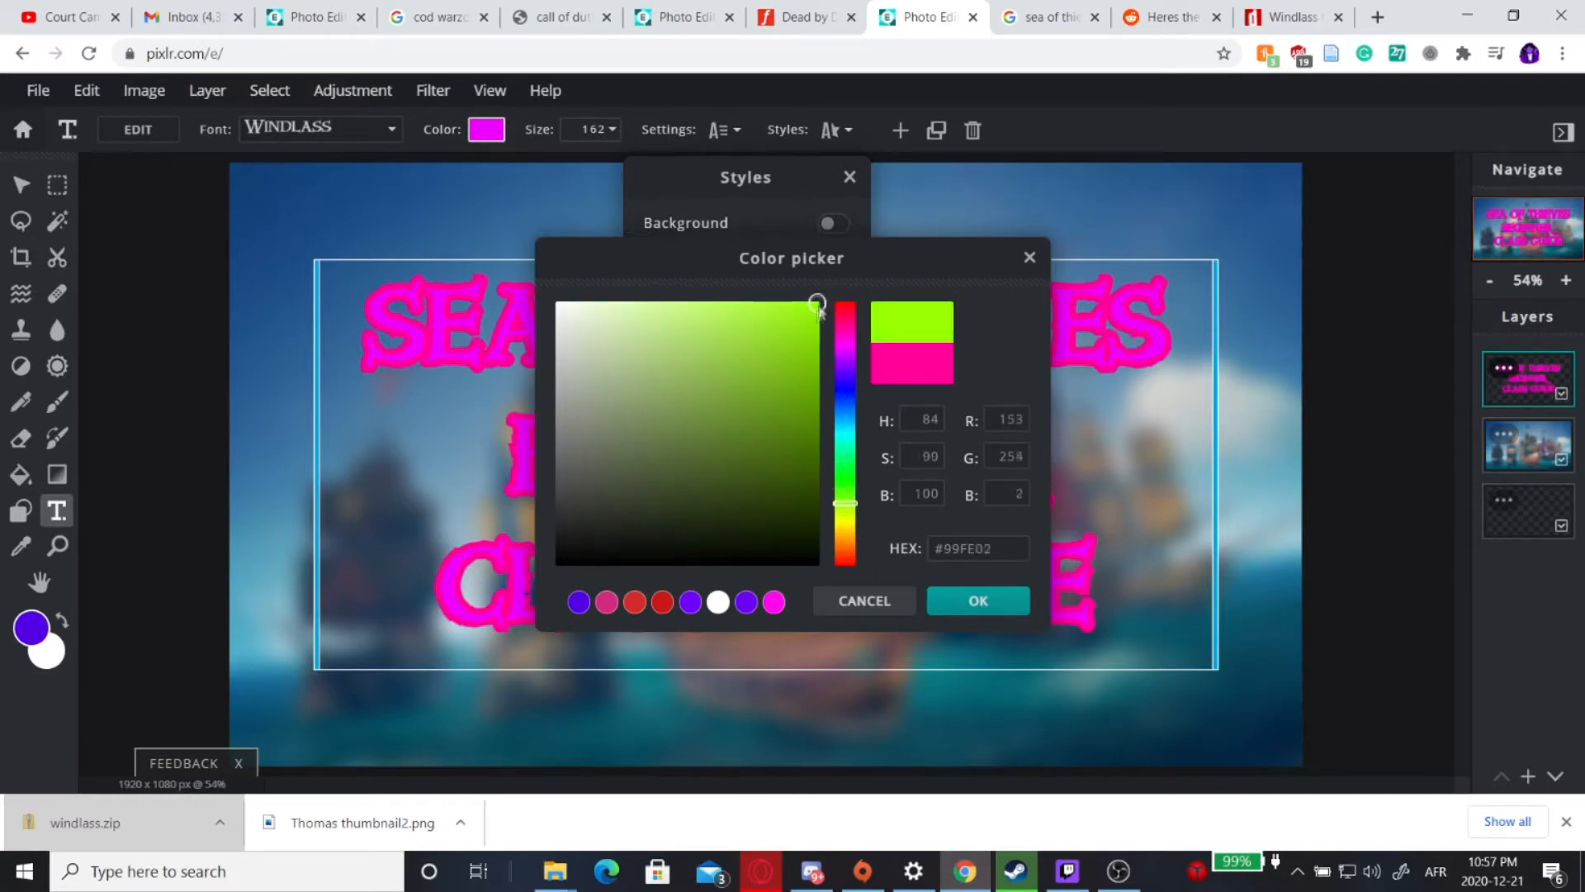
{"action": "left_click_drag", "start_coordinate": [819, 305], "coordinate": [799, 565]}
{"action": "left_click", "coordinate": [1016, 611]}
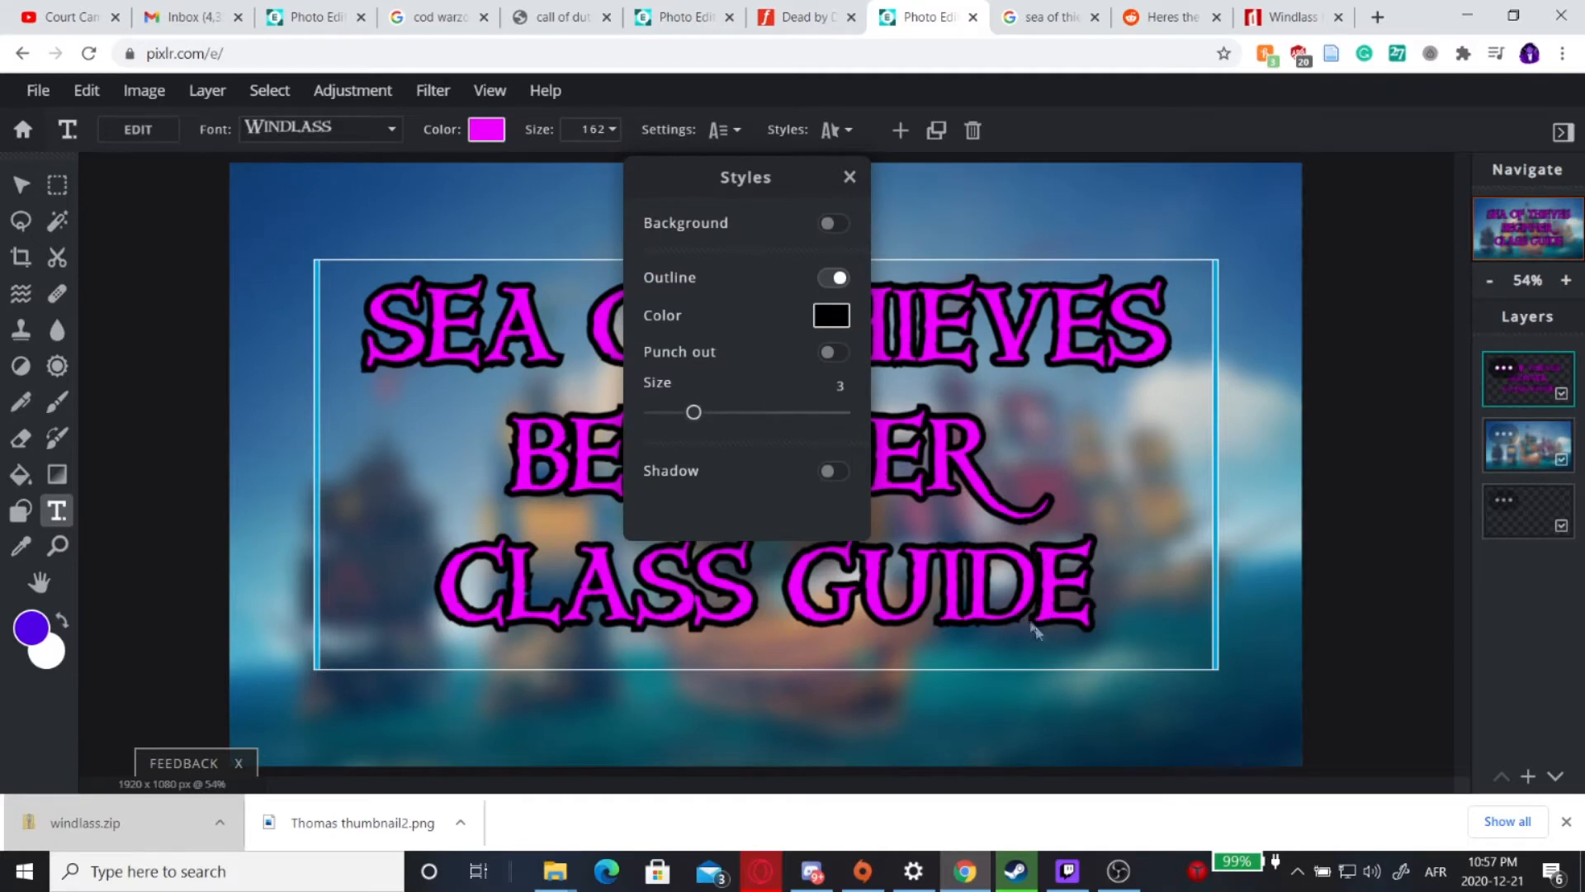
Add a magenta shadow to the title text and move the title slightly up on the canvas
{"action": "left_click", "coordinate": [832, 472]}
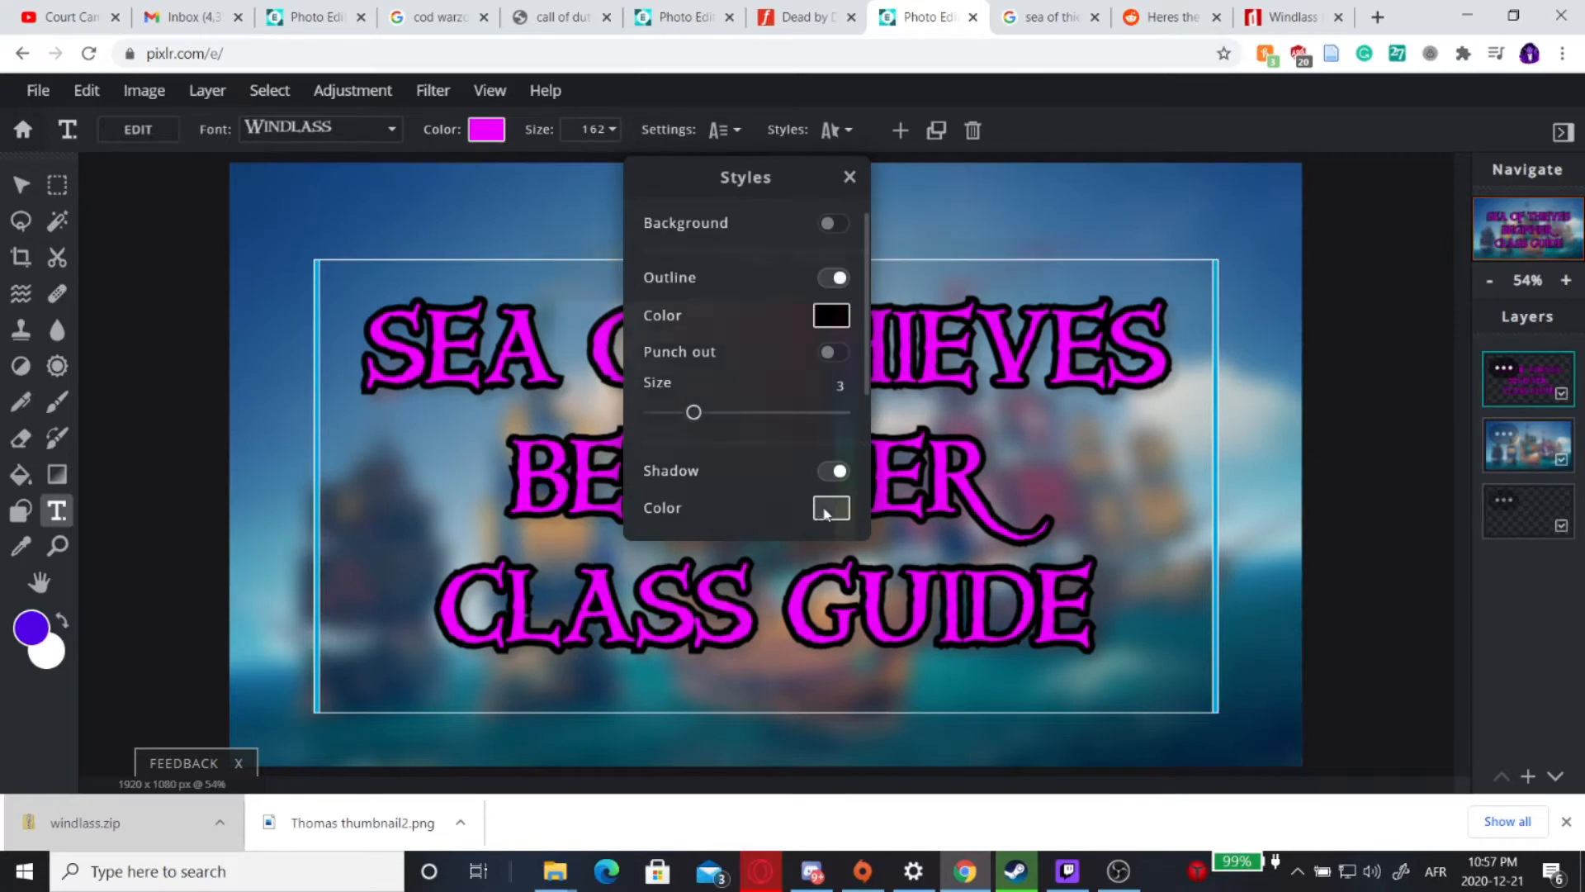
{"action": "left_click", "coordinate": [826, 510]}
{"action": "left_click_drag", "start_coordinate": [848, 373], "coordinate": [819, 302]}
{"action": "left_click", "coordinate": [979, 600]}
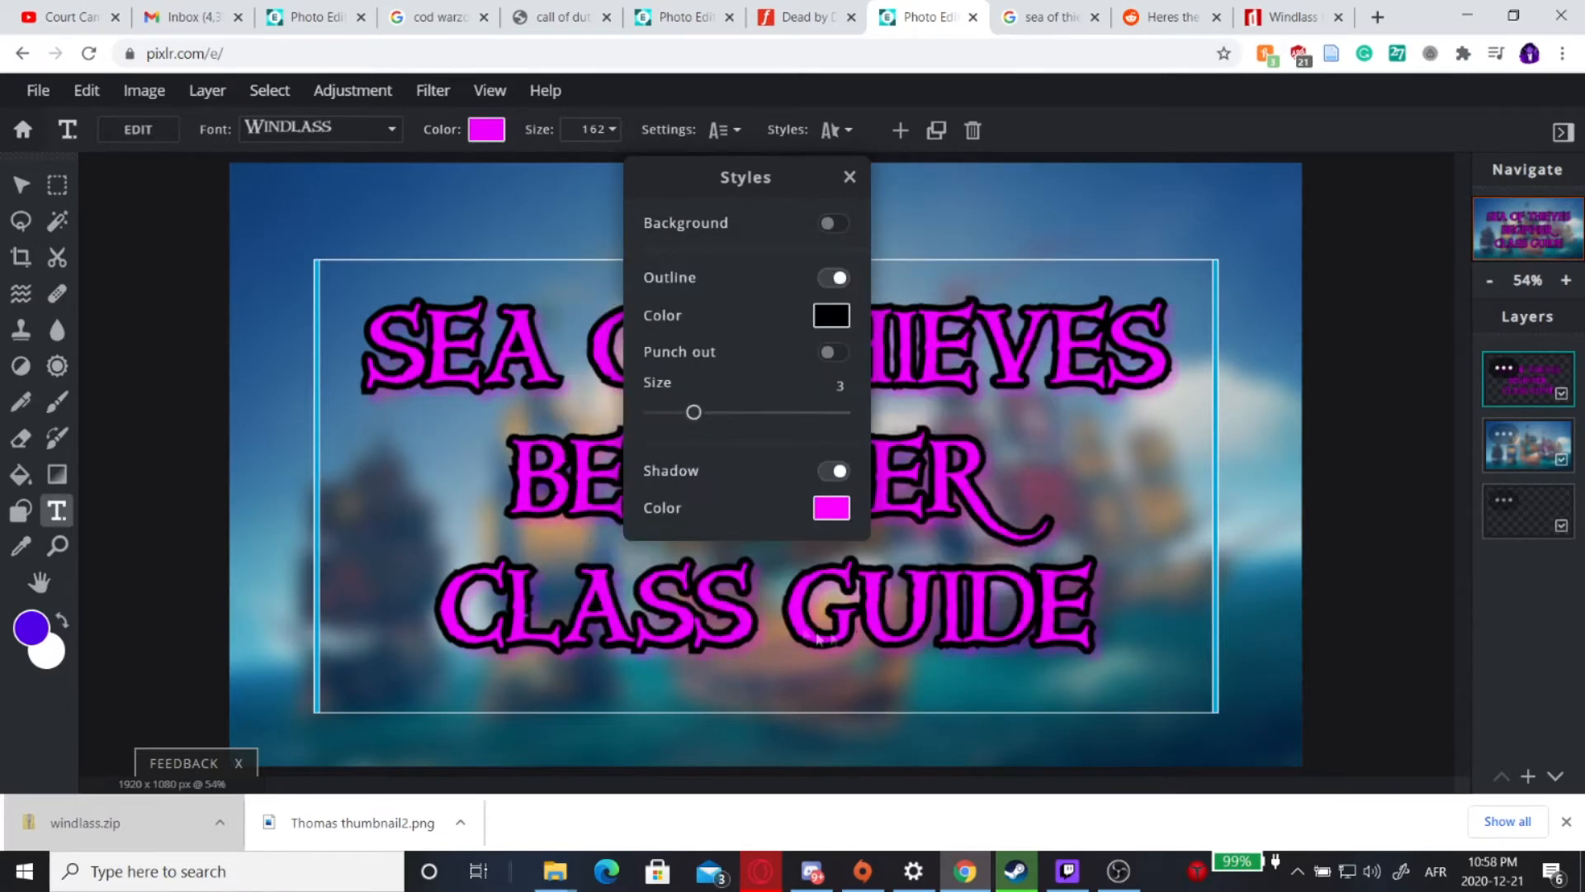
{"action": "left_click", "coordinate": [755, 587]}
{"action": "left_click_drag", "start_coordinate": [755, 587], "coordinate": [767, 556]}
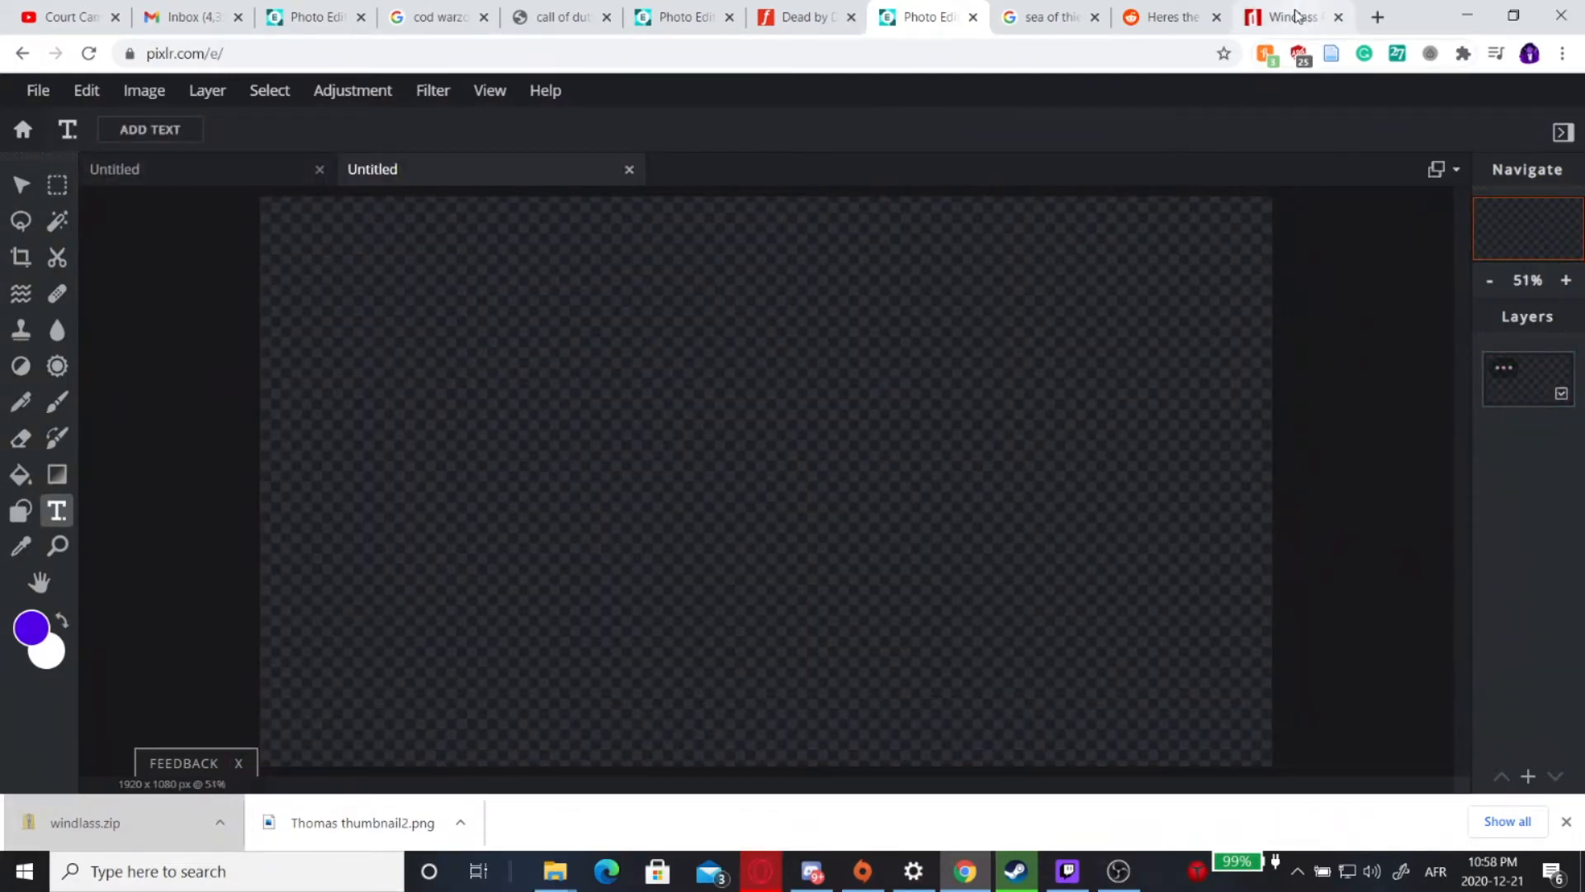
Search Google Images for "call of duty warzone" in a new browser tab
{"action": "left_click", "coordinate": [1378, 16]}
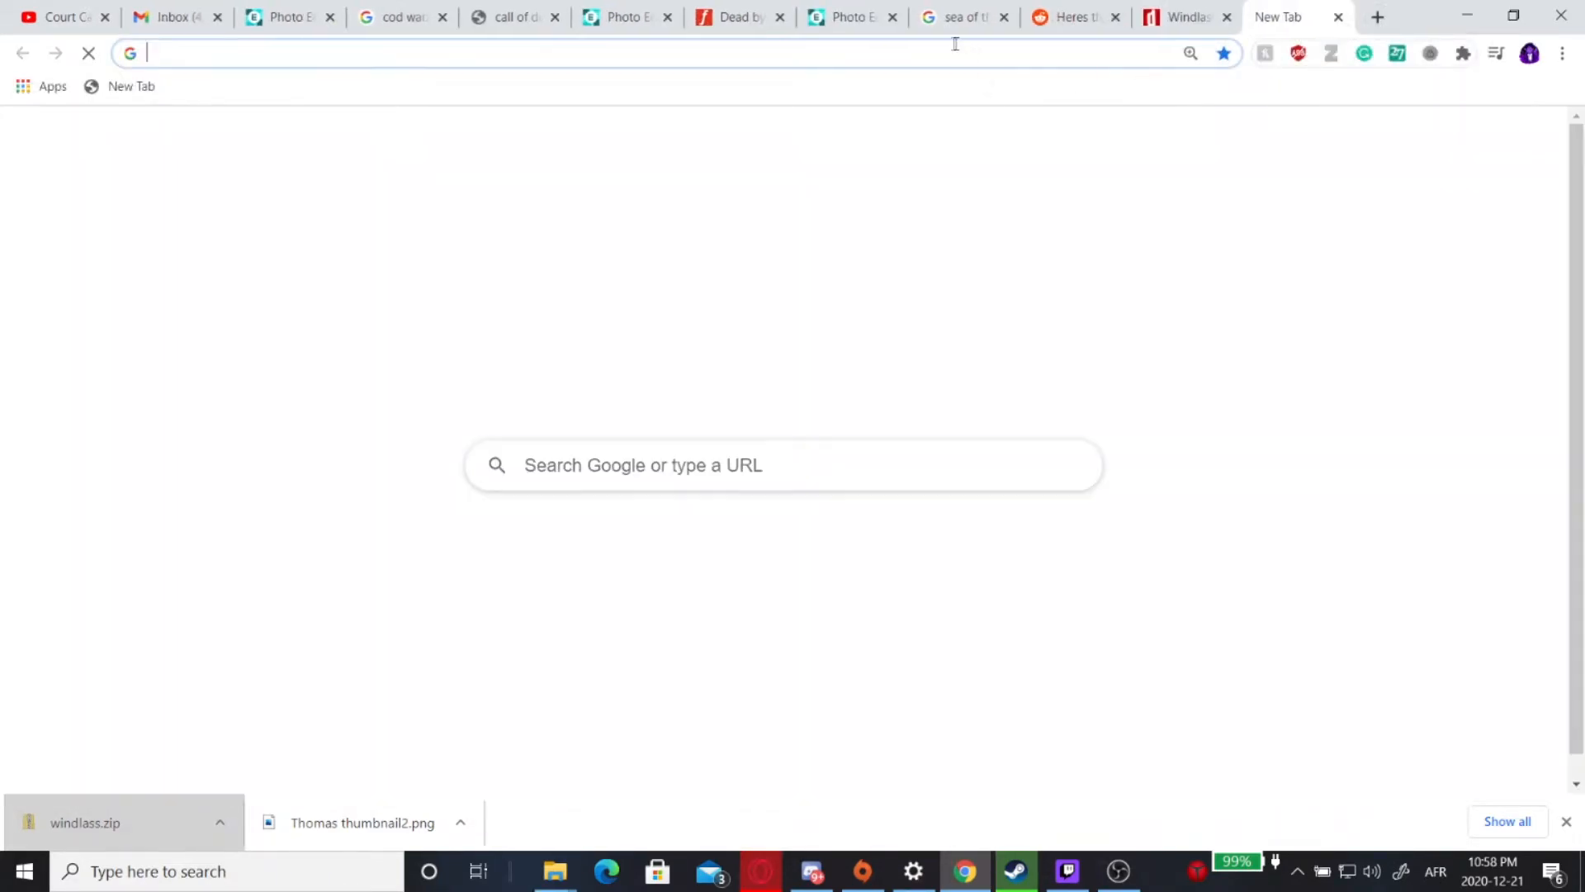
{"action": "left_click", "coordinate": [948, 44]}
{"action": "type", "text": "call of dut"}
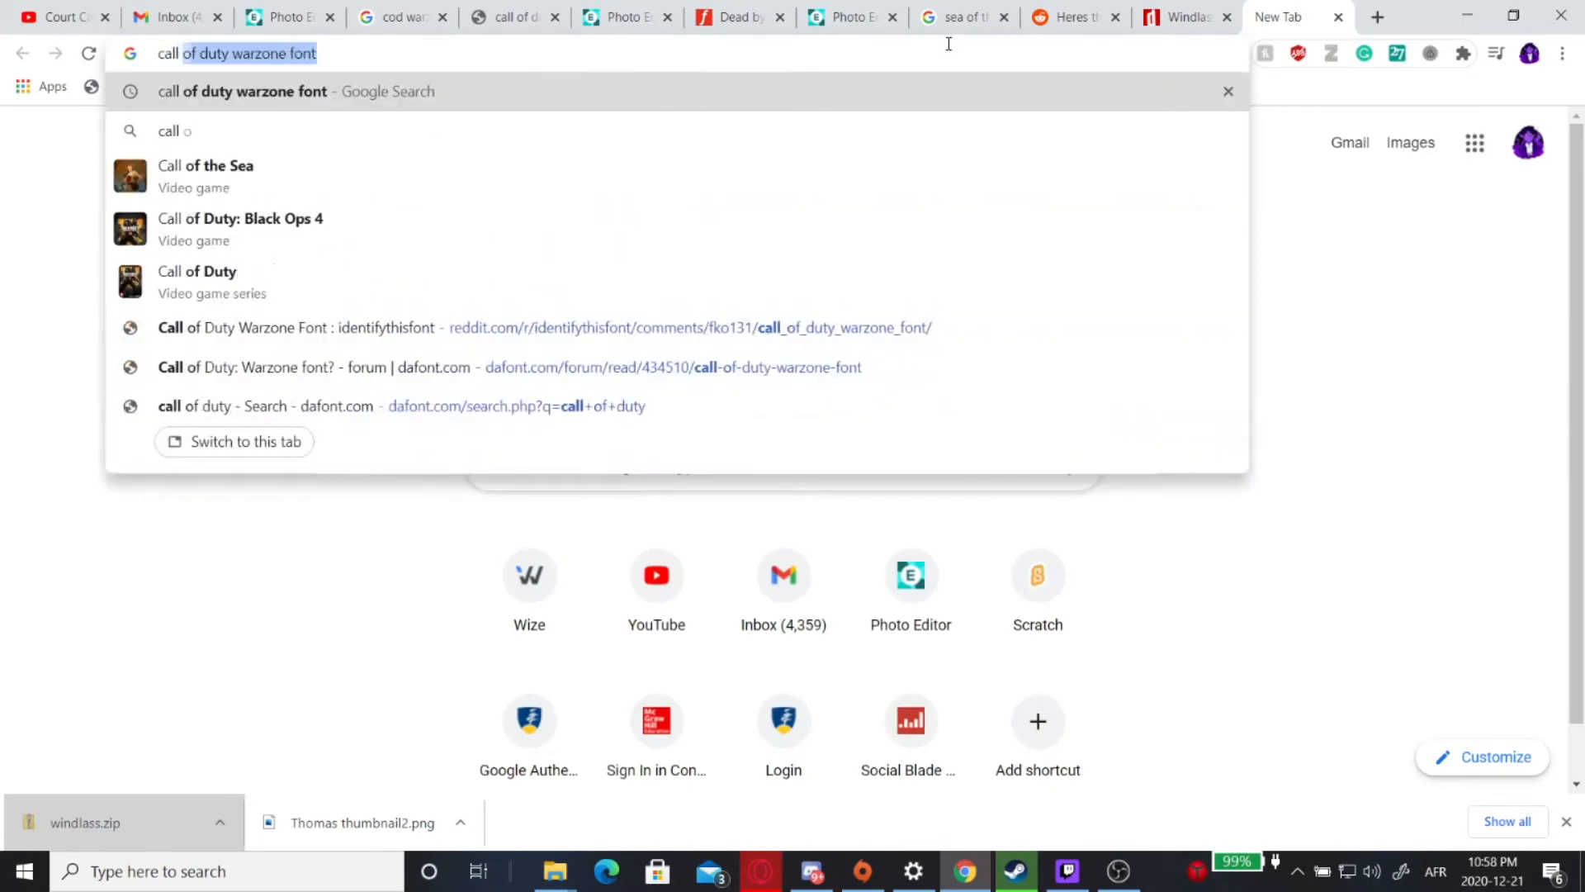
{"action": "type", "text": "y warzo"}
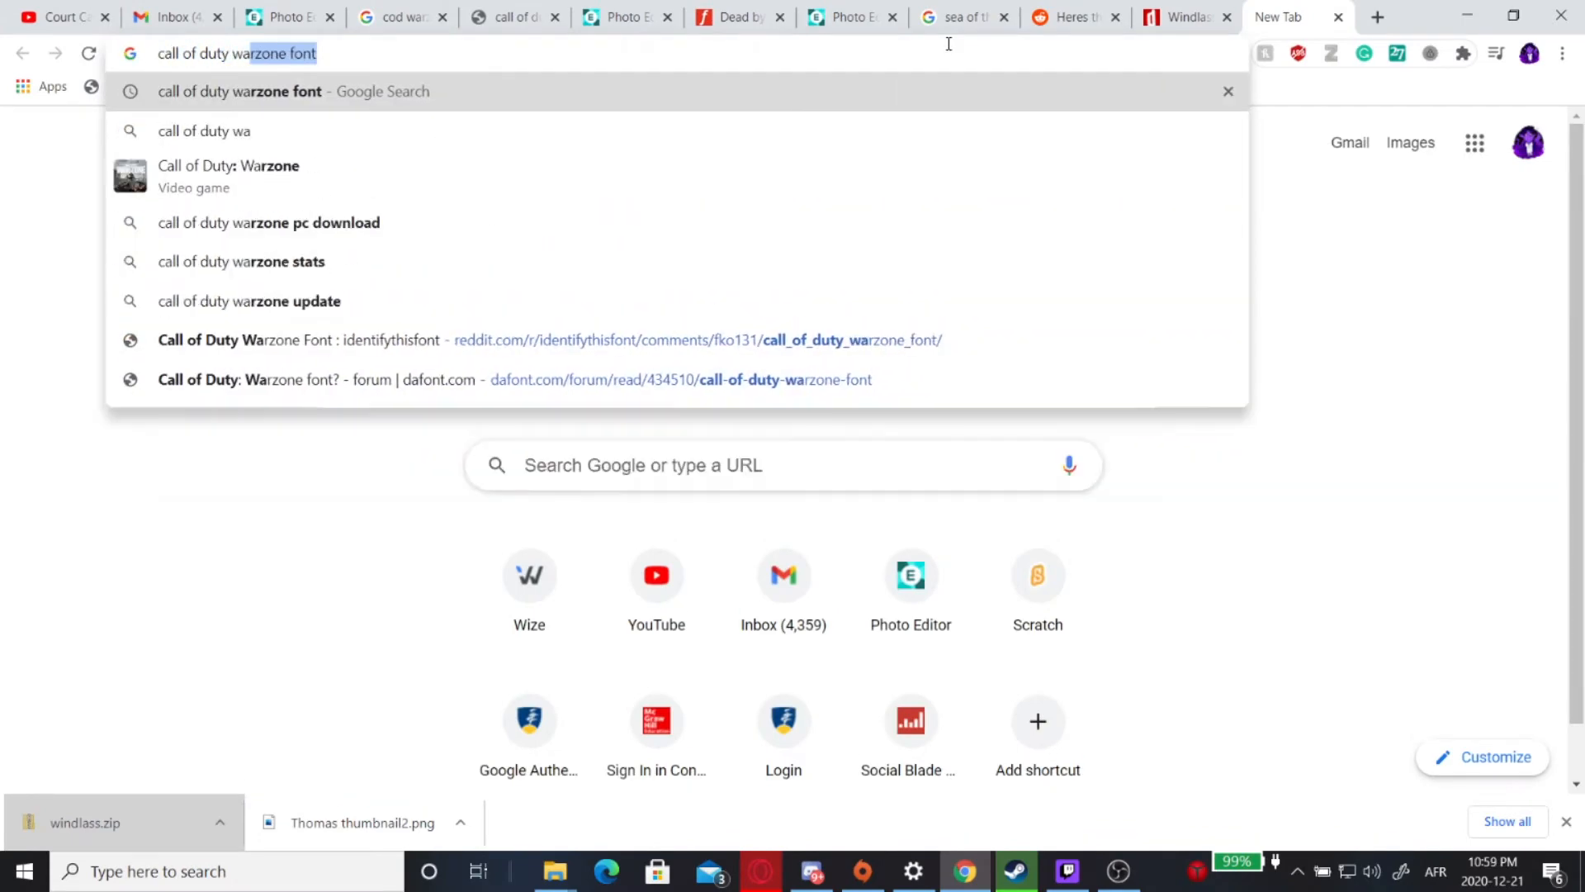
{"action": "type", "text": "n"}
{"action": "key", "text": "Return"}
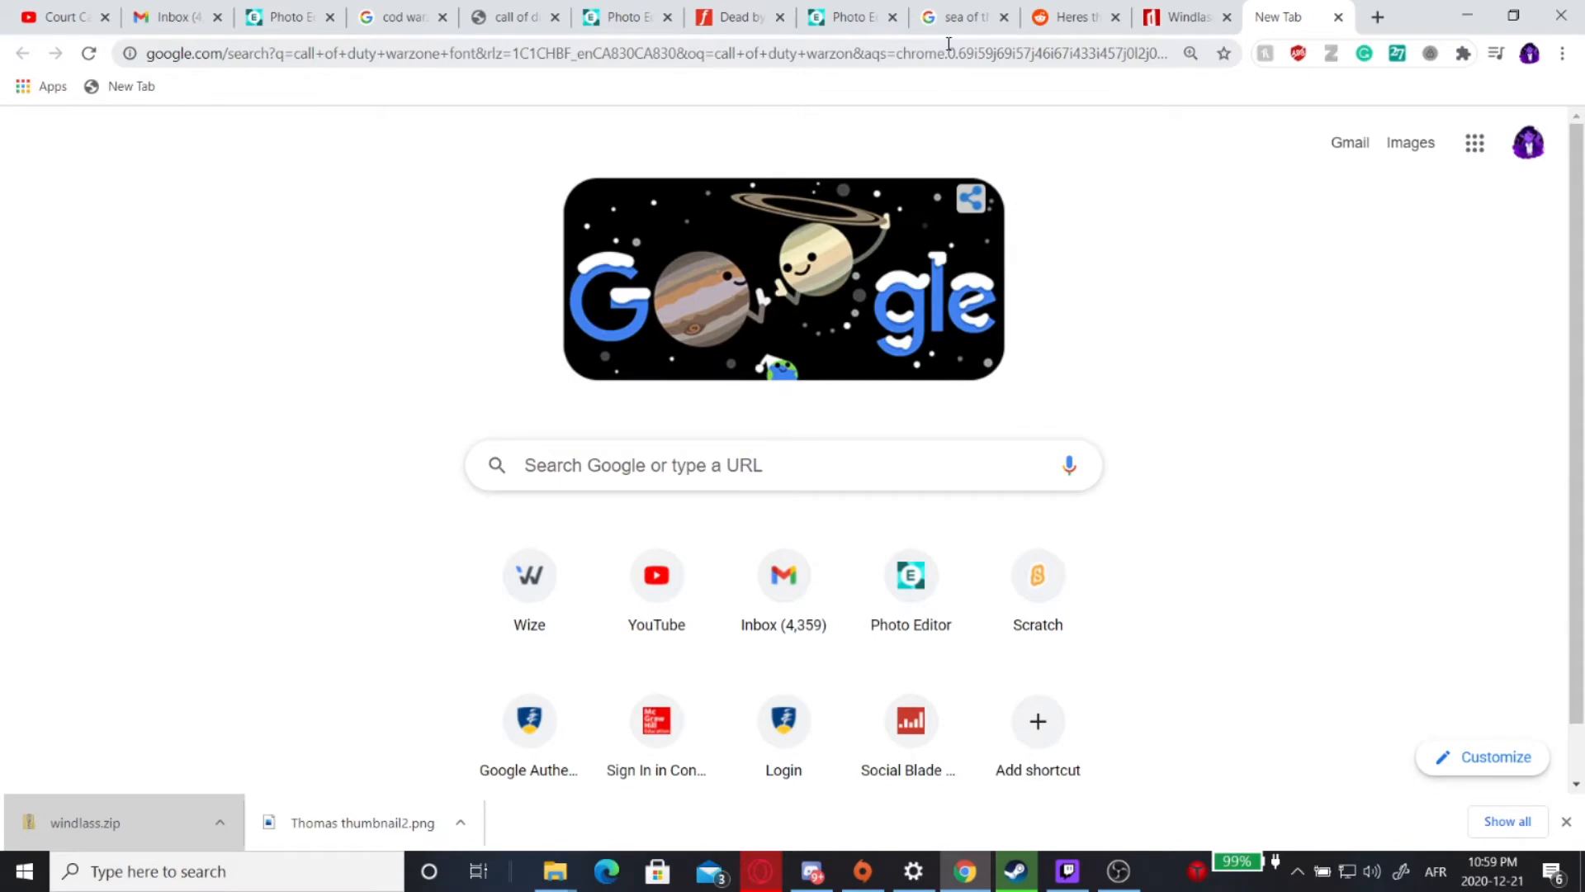
{"action": "left_click", "coordinate": [302, 179]}
{"action": "double_click", "coordinate": [346, 117]}
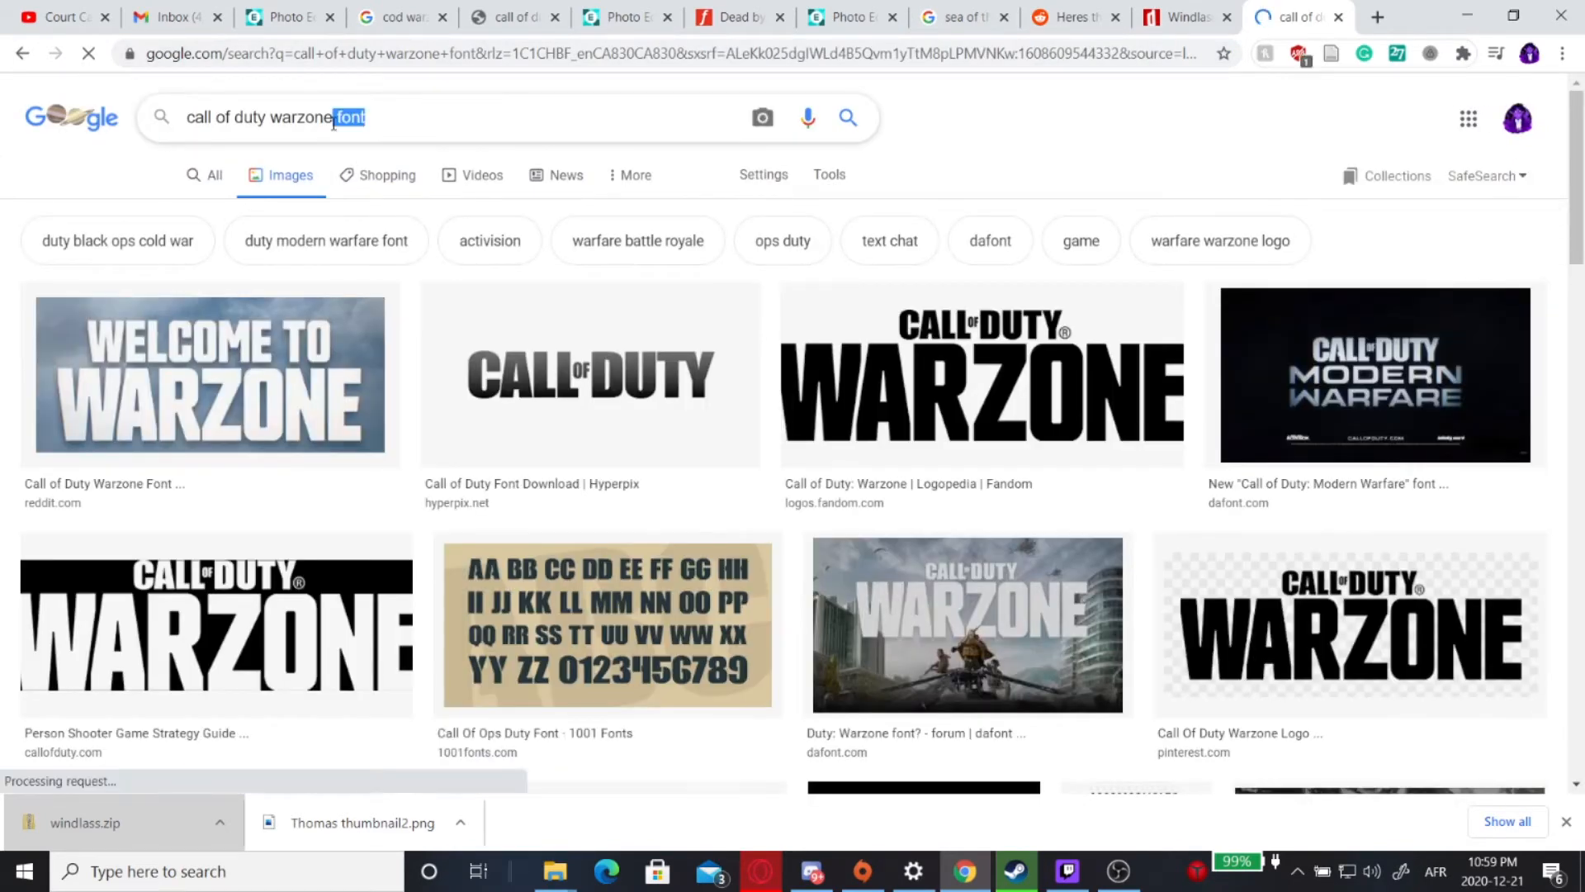
{"action": "key", "text": "BackSpace"}
{"action": "key", "text": "Return"}
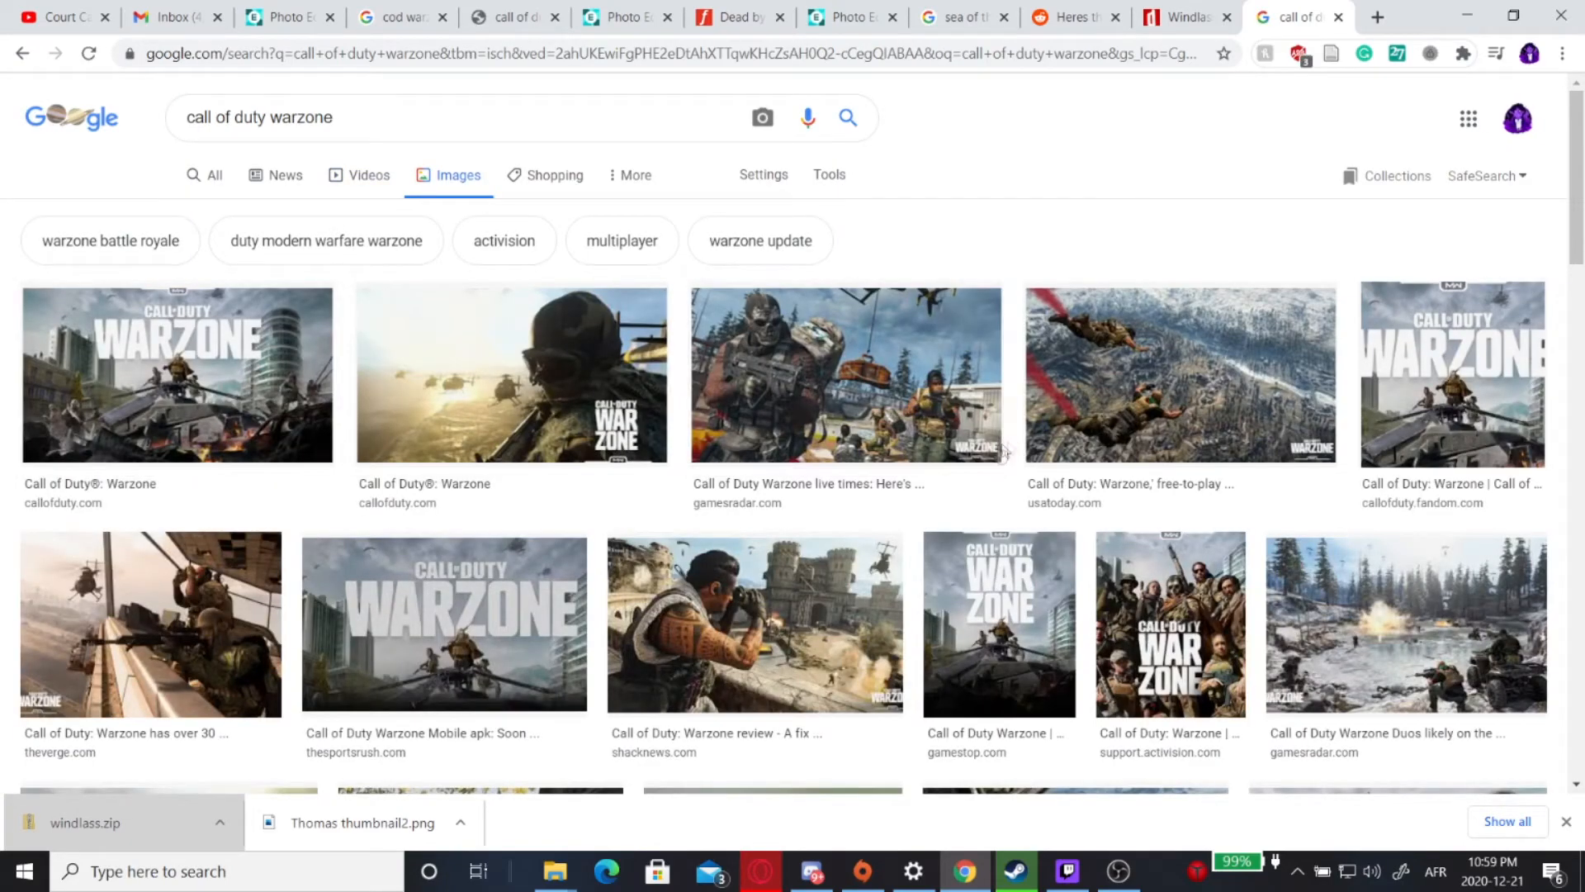
Find the Shacknews Warzone review image of the tattooed soldier with binoculars and copy it
{"action": "scroll", "coordinate": [995, 463], "scroll_direction": "down", "scroll_amount": 2}
{"action": "scroll", "coordinate": [996, 467], "scroll_direction": "down", "scroll_amount": 2}
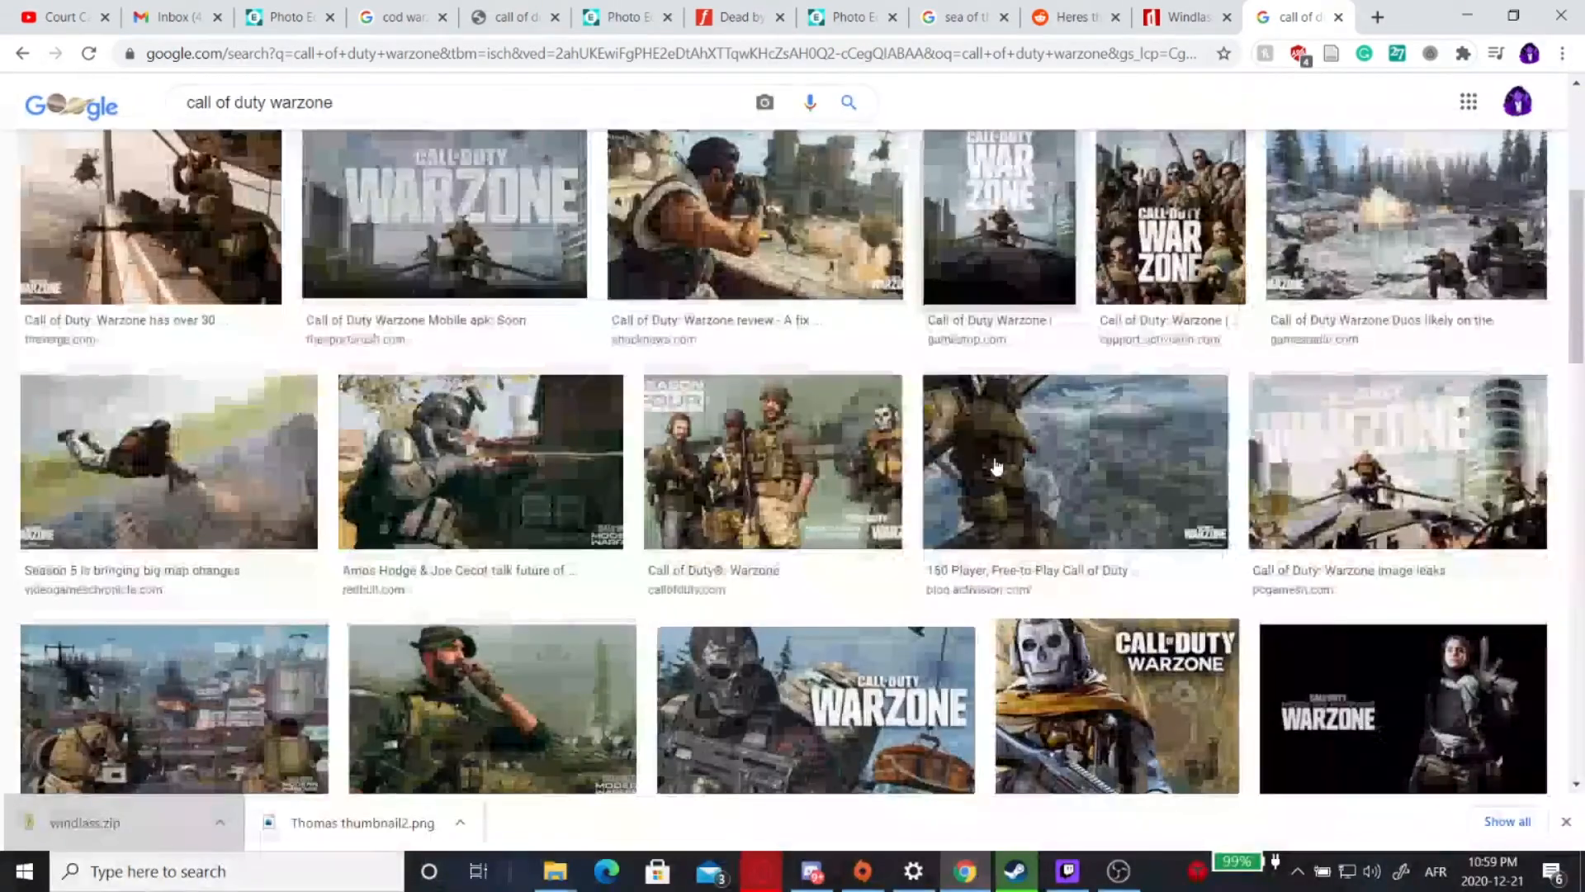
{"action": "left_click", "coordinate": [750, 237]}
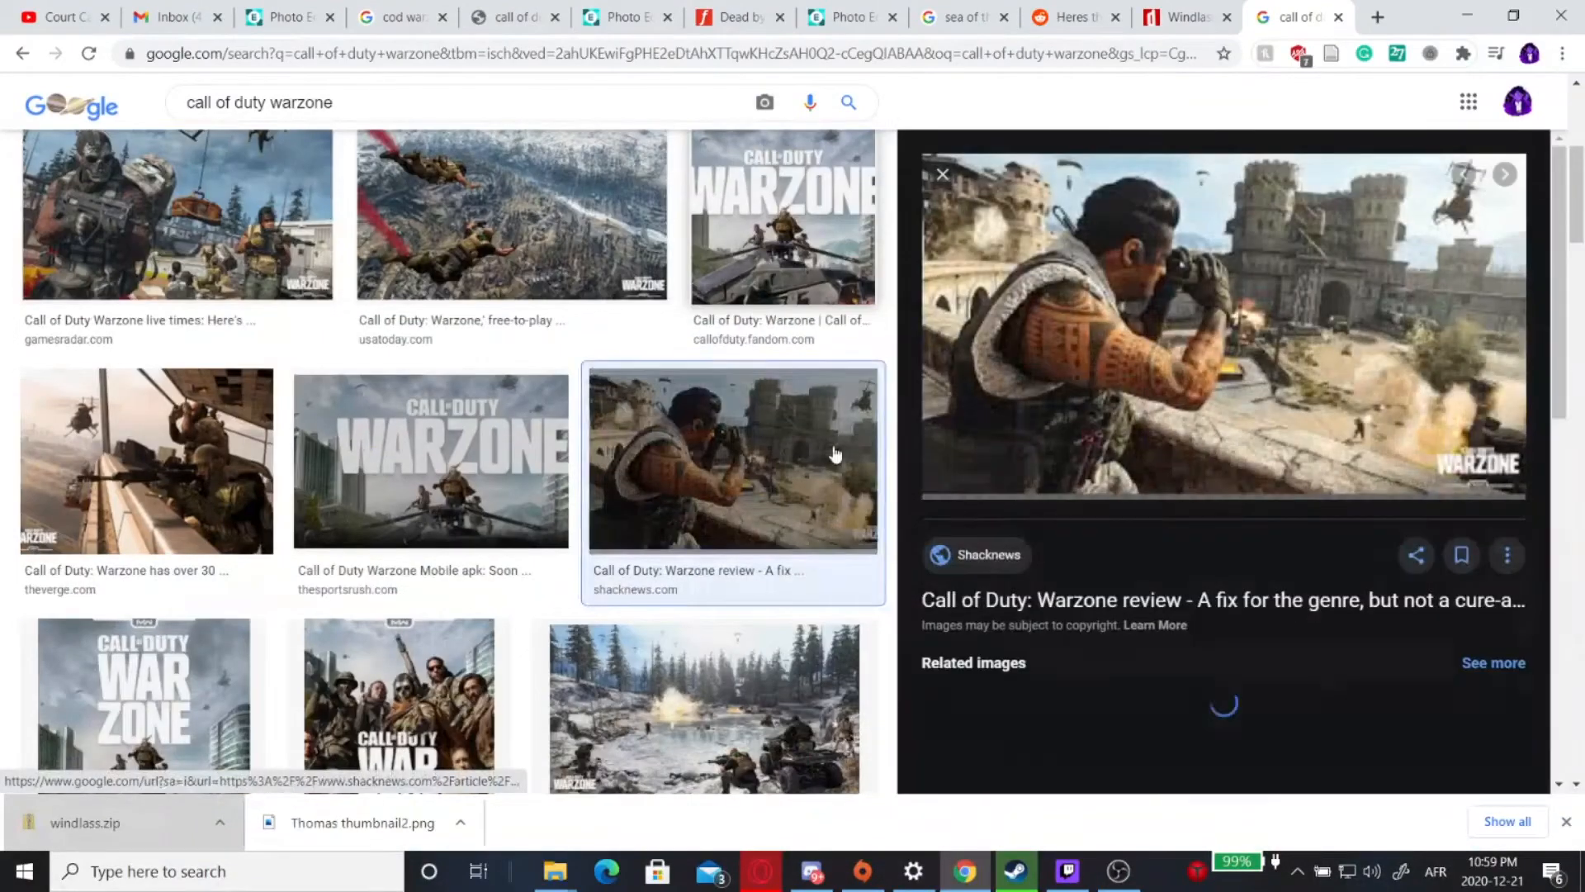
{"action": "right_click", "coordinate": [755, 425]}
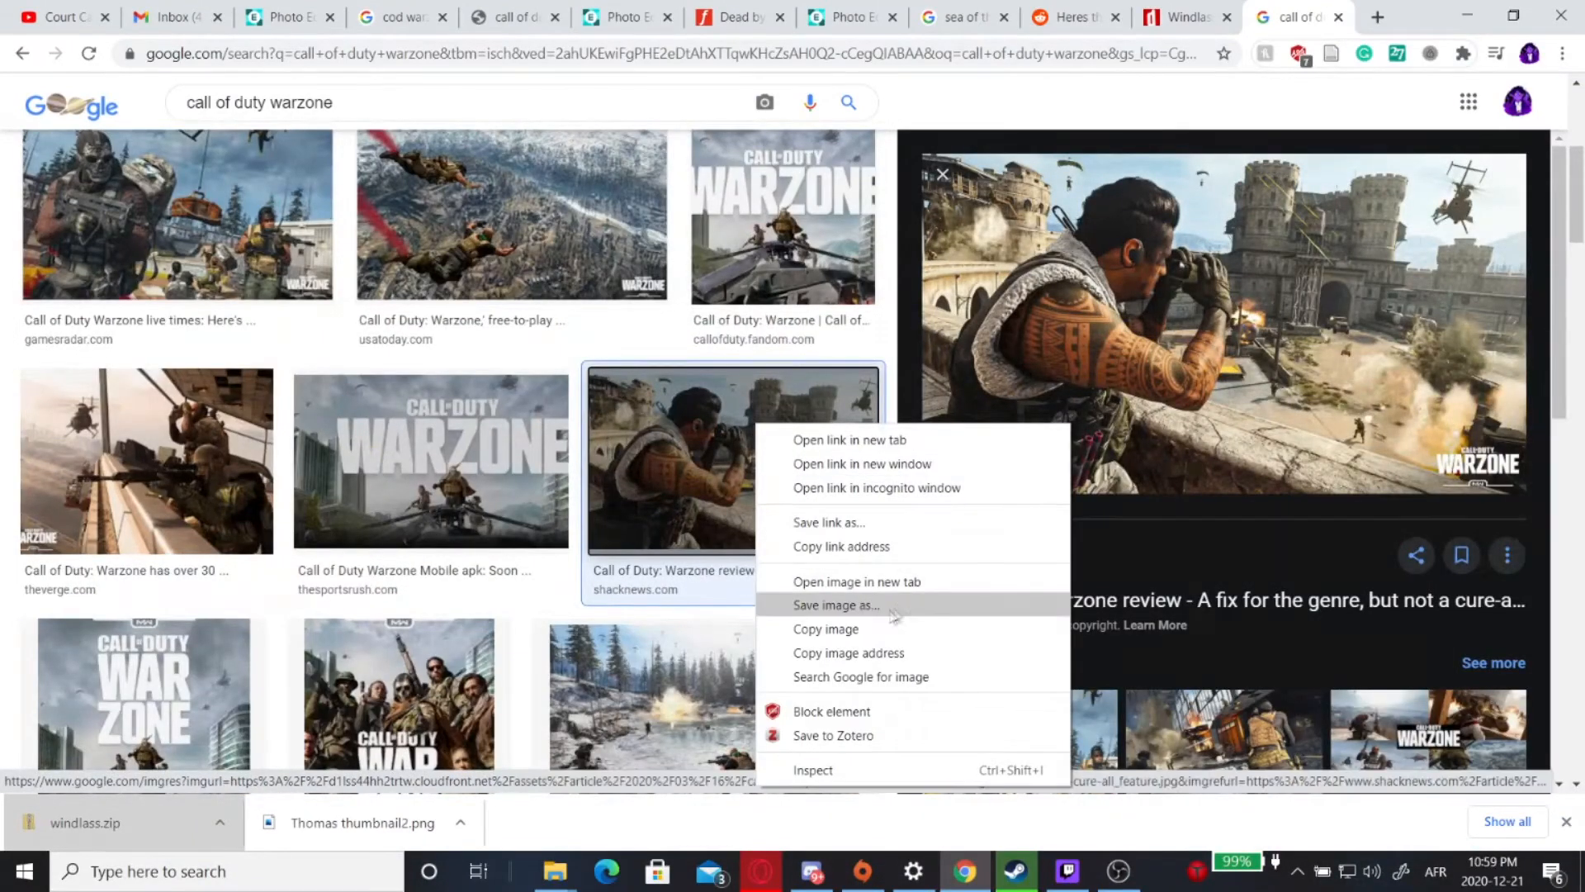
{"action": "left_click", "coordinate": [873, 632]}
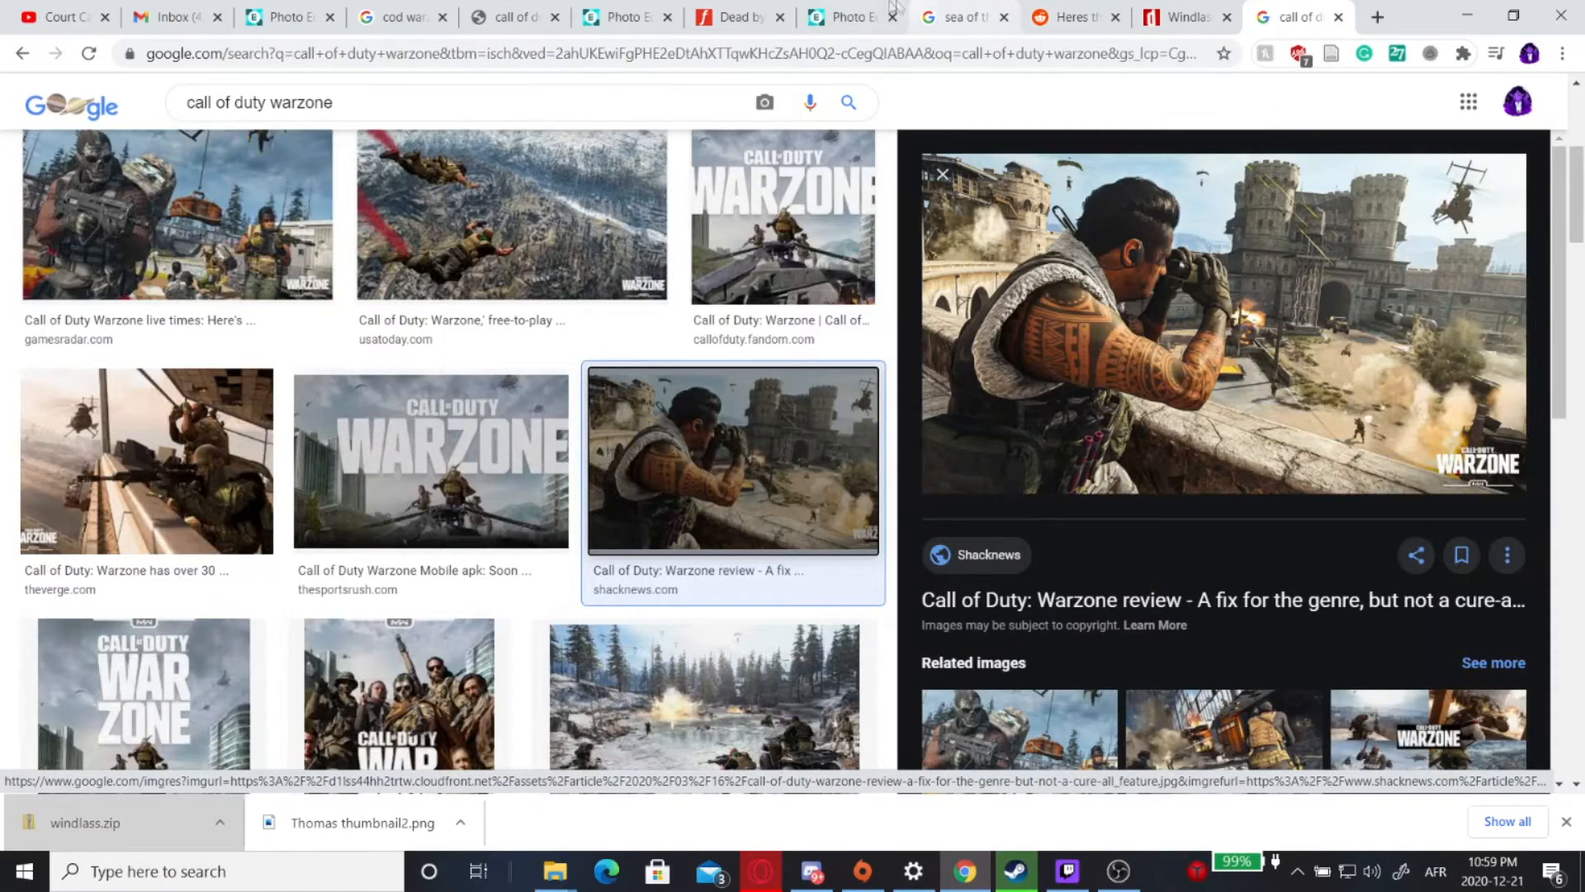
Paste the copied Warzone image into the blank Pixlr canvas and enlarge it to about 1934 x 1083 to cover the canvas
{"action": "left_click", "coordinate": [851, 17]}
{"action": "right_click", "coordinate": [767, 424]}
{"action": "left_click", "coordinate": [949, 303]}
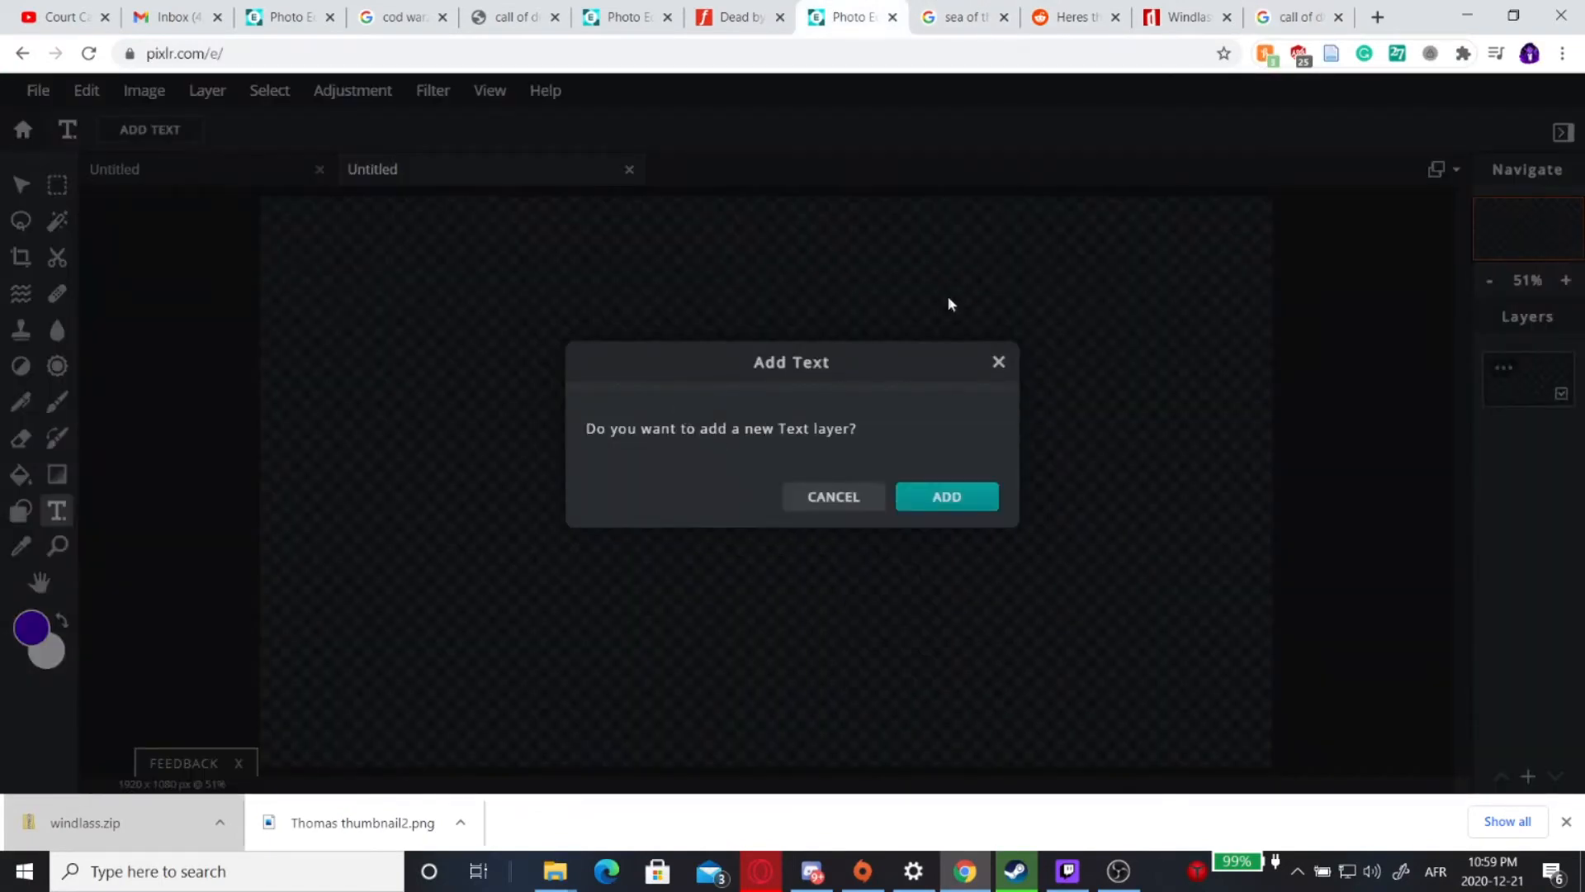
{"action": "left_click", "coordinate": [999, 363]}
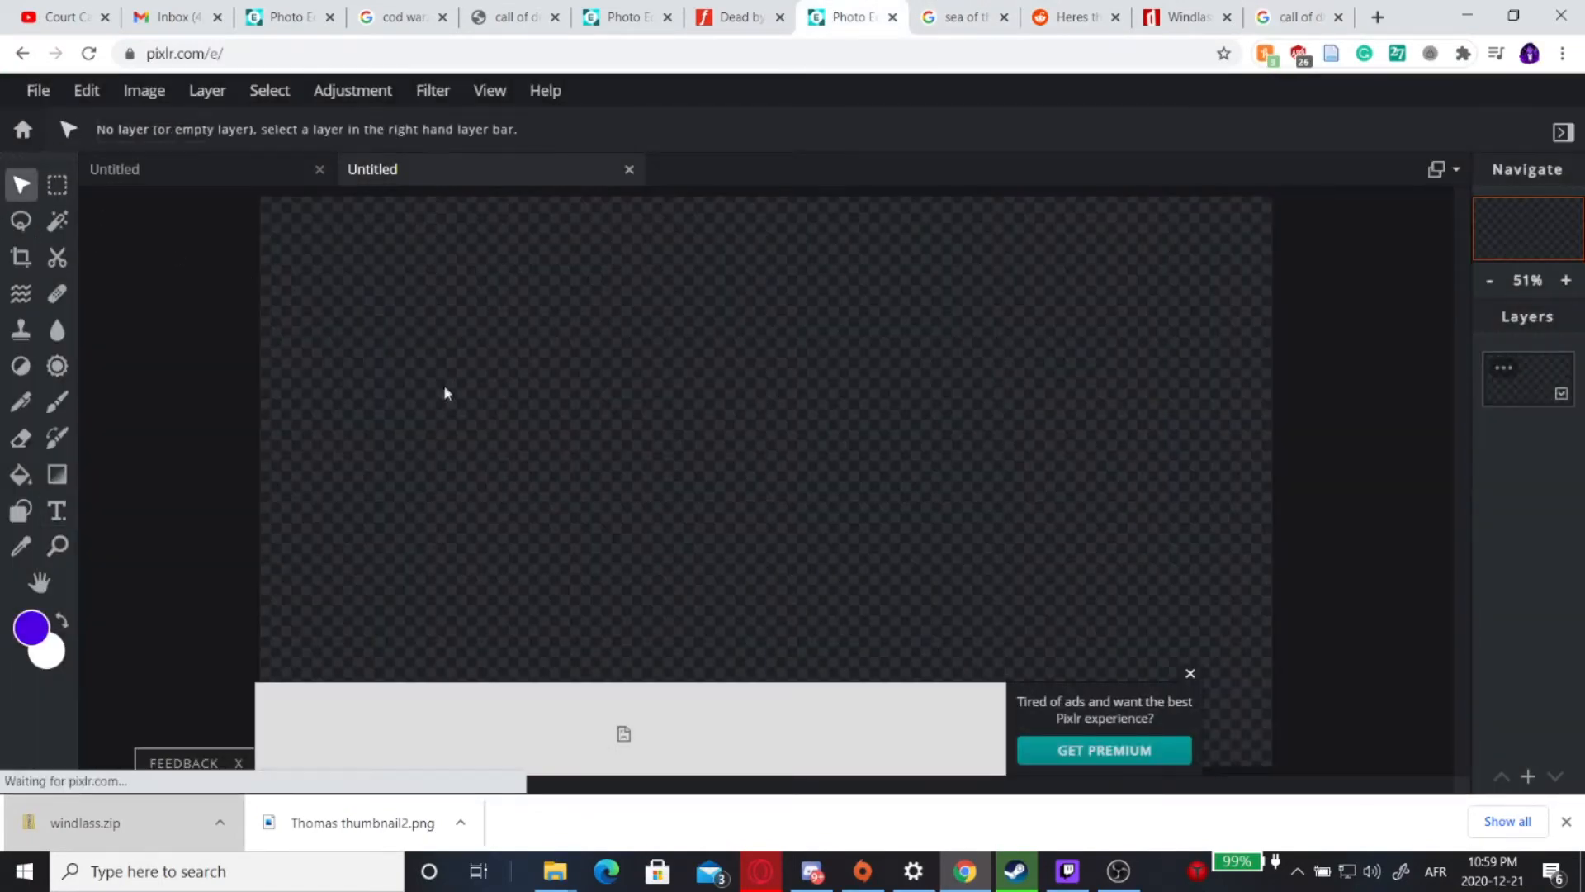
{"action": "key", "text": "ctrl+v"}
{"action": "left_click_drag", "start_coordinate": [761, 490], "coordinate": [1305, 758]}
{"action": "left_click", "coordinate": [1189, 673]}
{"action": "left_click_drag", "start_coordinate": [1153, 682], "coordinate": [1280, 768]}
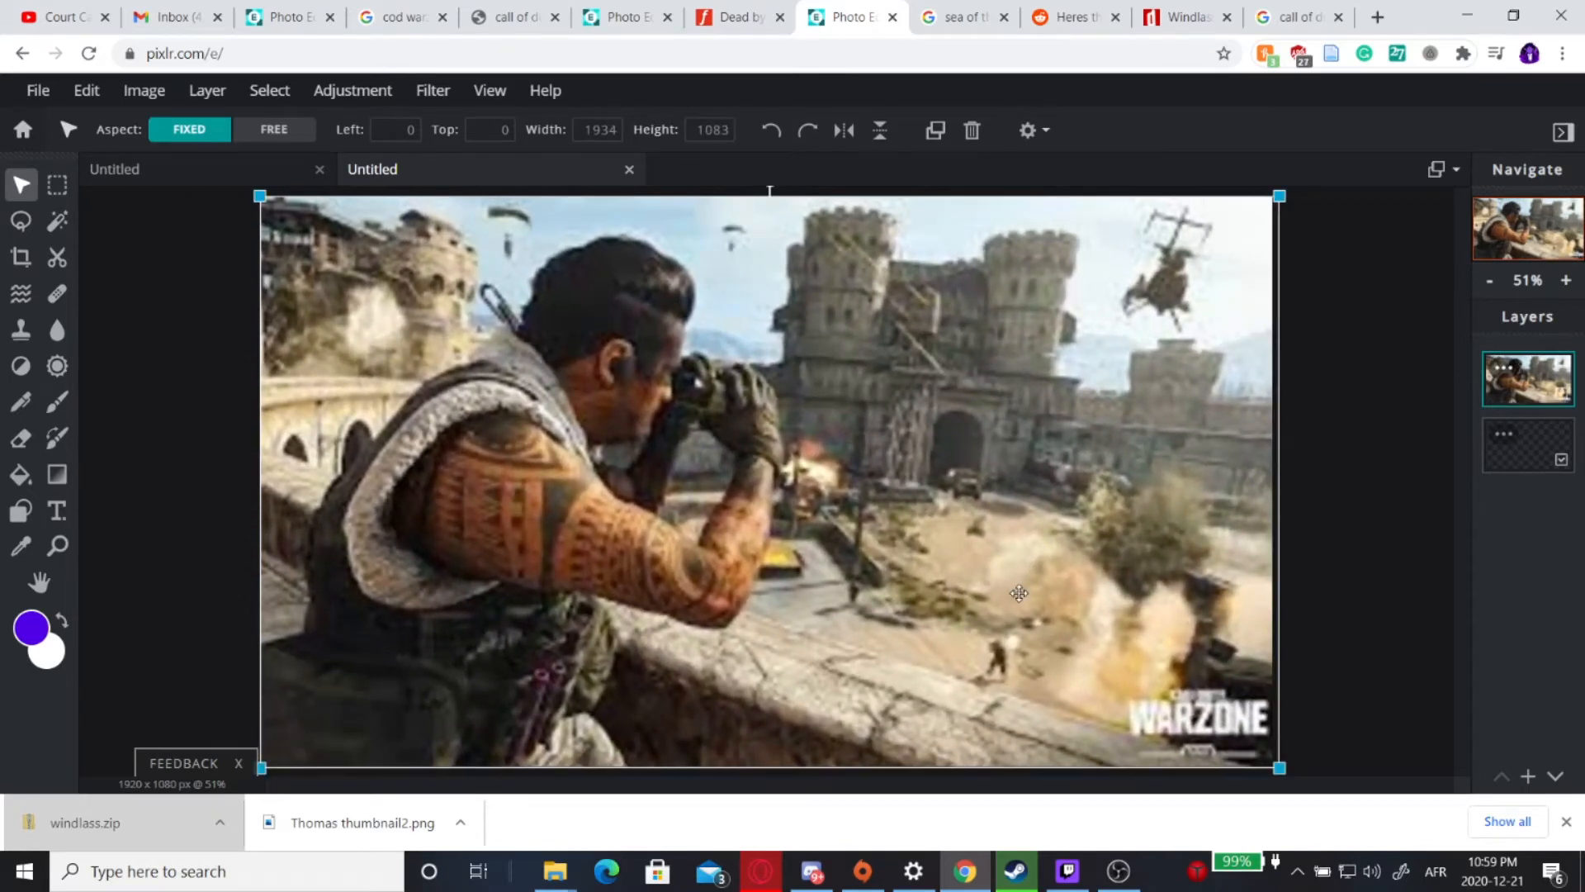
Apply a Blur filter with amount 100 to the Warzone image layer
{"action": "left_click", "coordinate": [1309, 446]}
{"action": "left_click", "coordinate": [432, 90]}
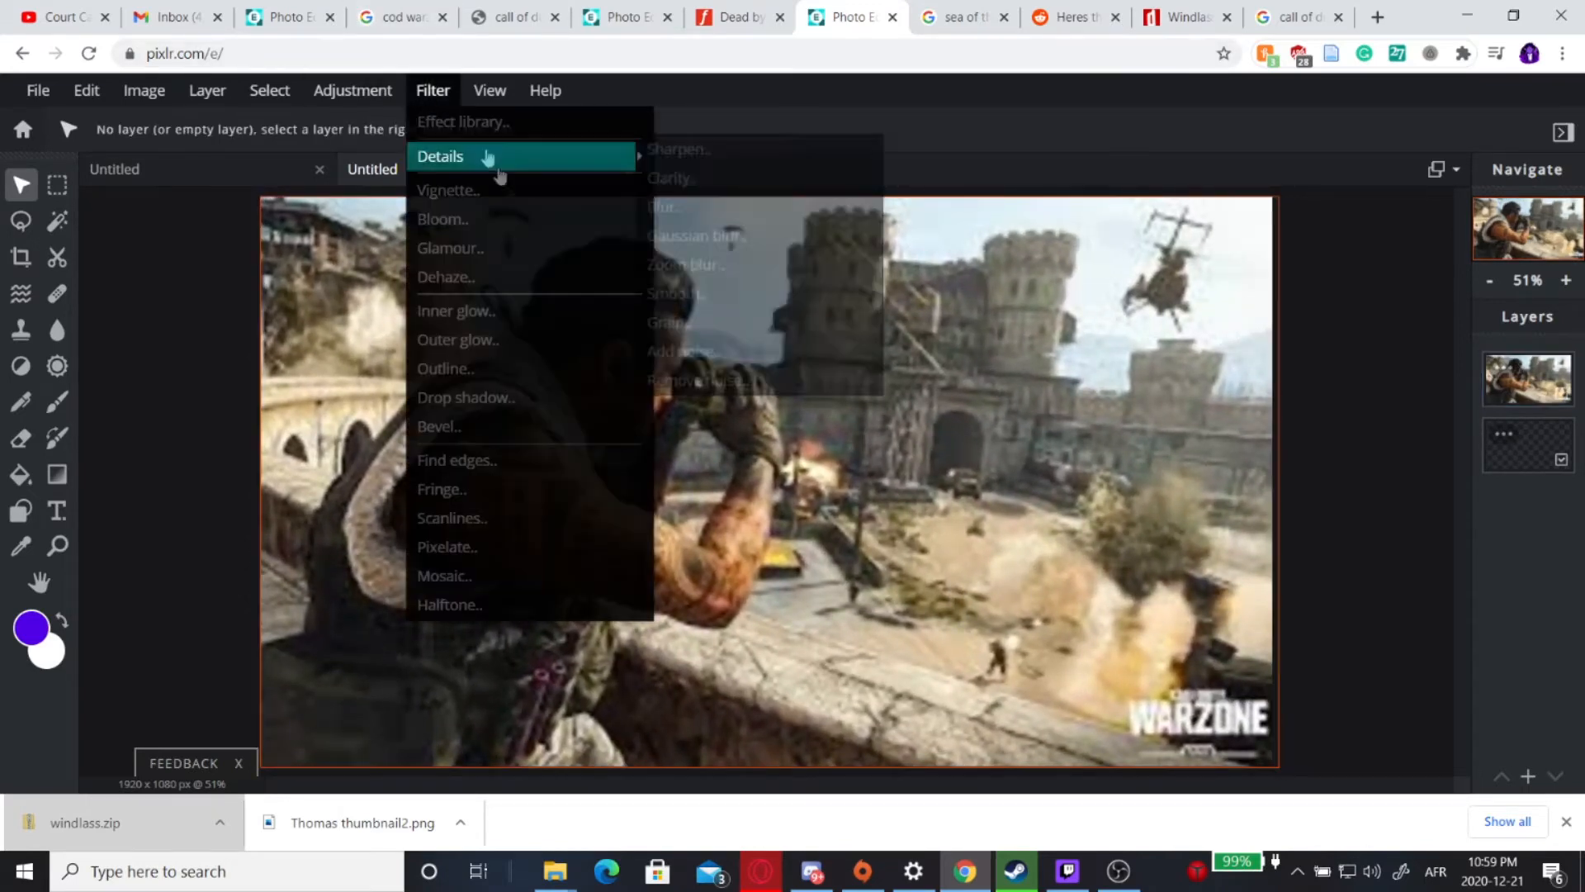
{"action": "left_click", "coordinate": [898, 337]}
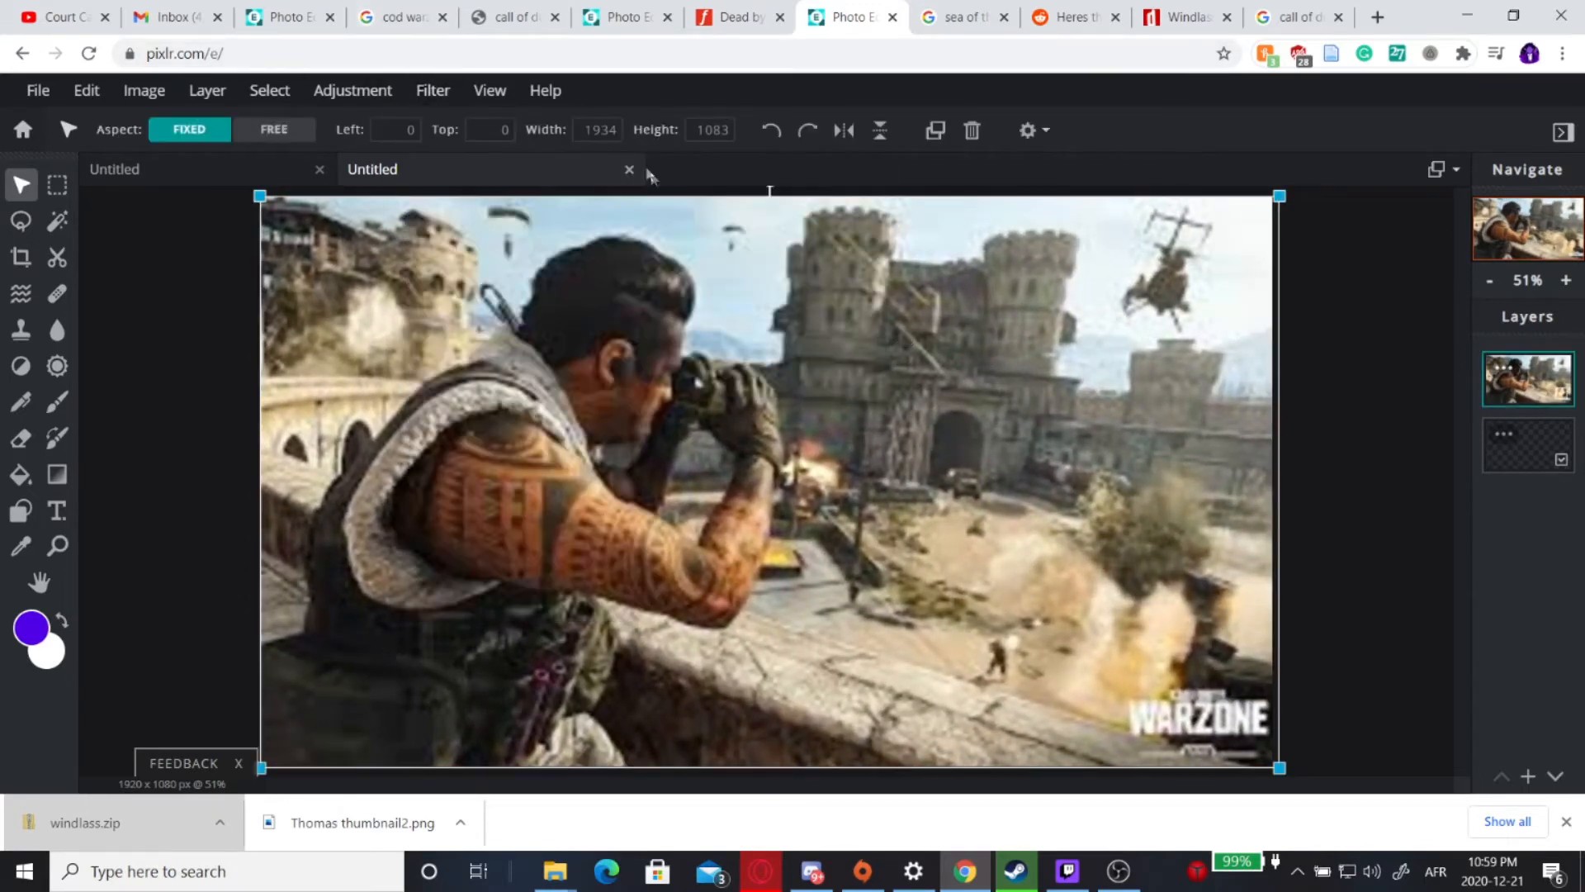
{"action": "left_click", "coordinate": [446, 91]}
{"action": "left_click", "coordinate": [568, 154]}
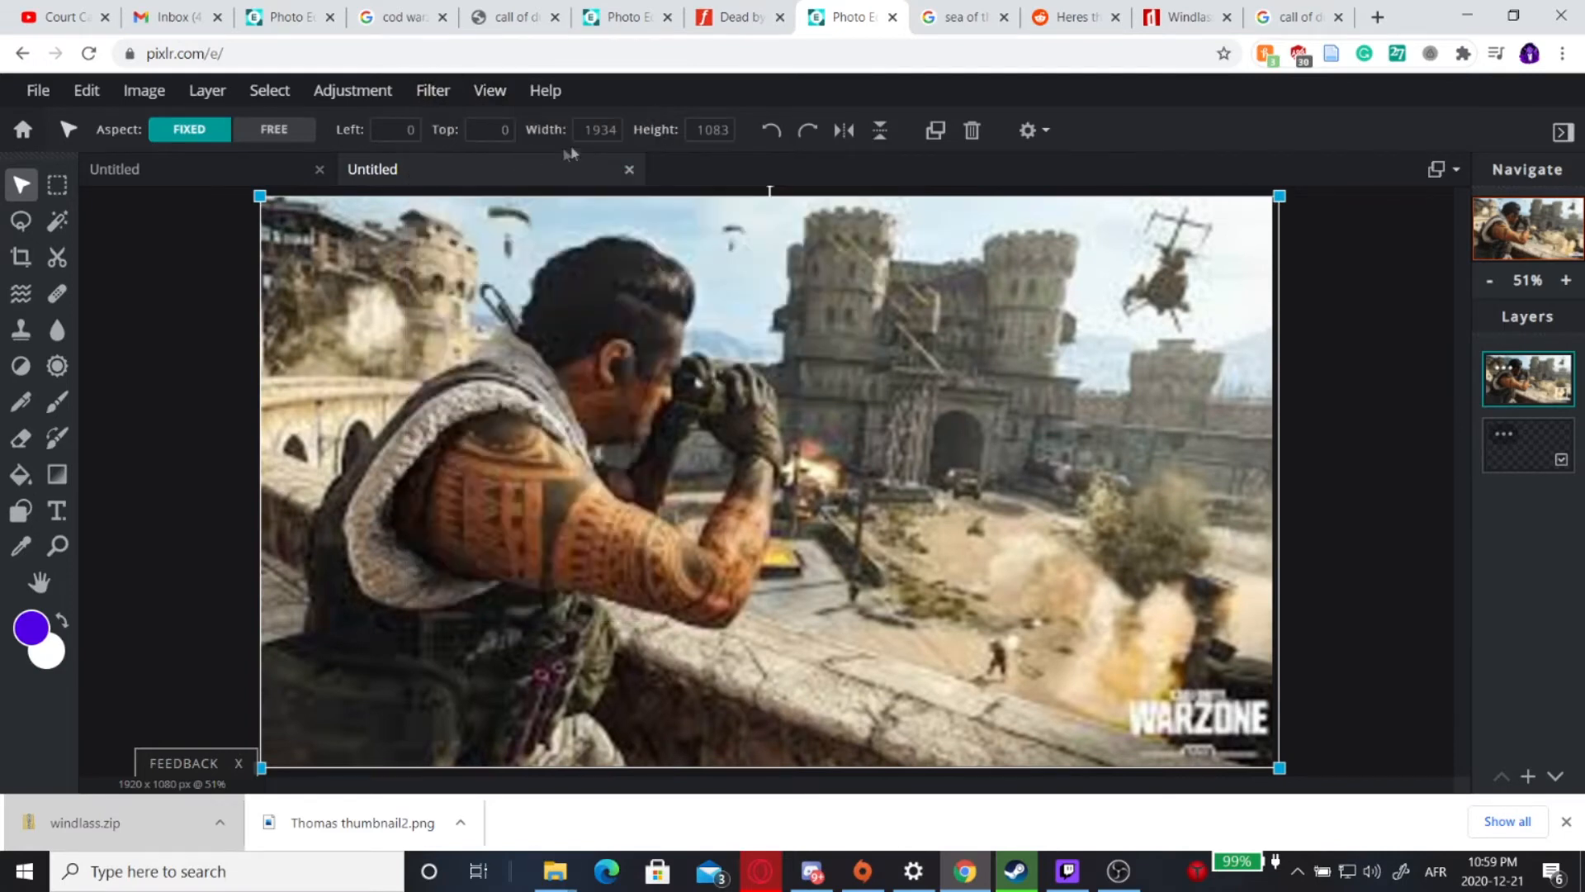
{"action": "left_click", "coordinate": [433, 91]}
{"action": "mouse_move", "coordinate": [435, 159]}
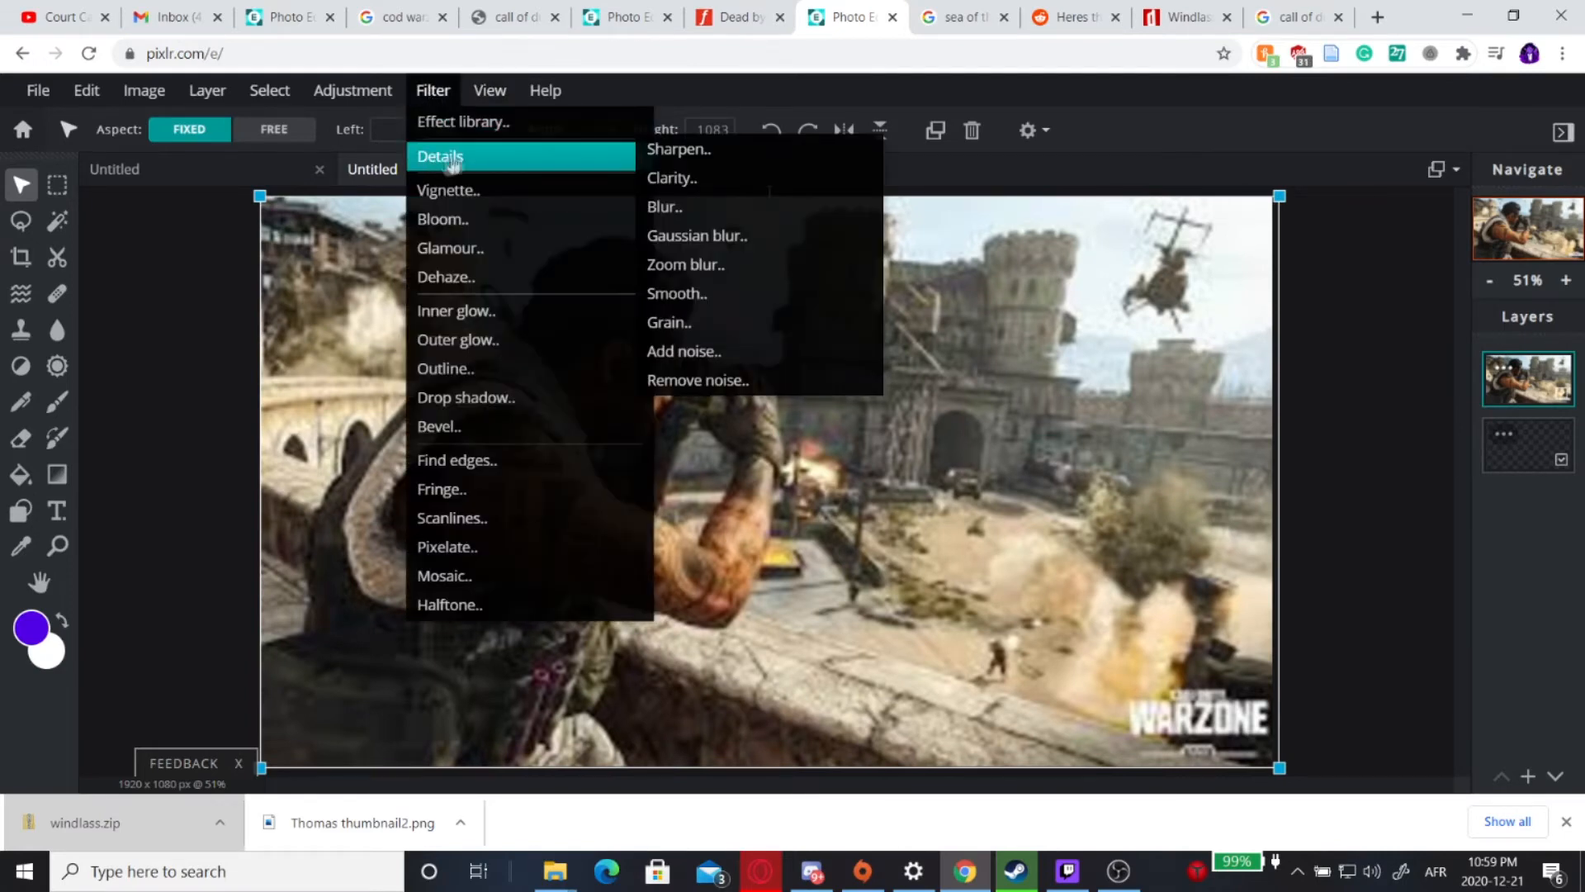
{"action": "left_click", "coordinate": [723, 213]}
{"action": "left_click_drag", "start_coordinate": [606, 472], "coordinate": [975, 467]}
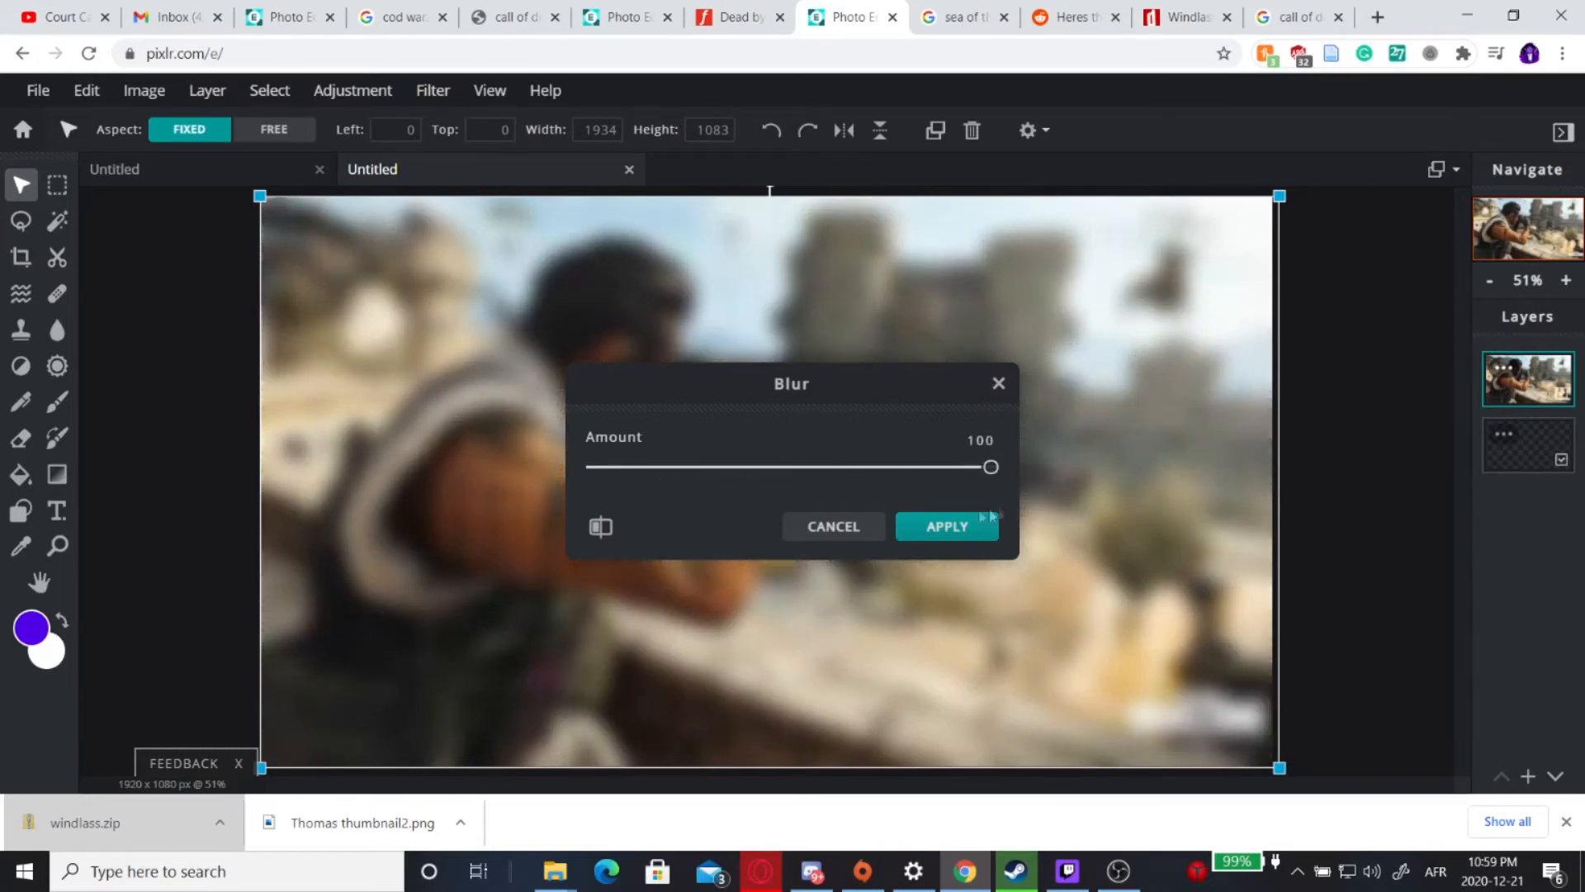
{"action": "left_click", "coordinate": [960, 532]}
Adjust the blurred background's brightness to 15 and contrast to 28
{"action": "left_click", "coordinate": [353, 92]}
{"action": "left_click", "coordinate": [356, 95]}
{"action": "left_click", "coordinate": [360, 97]}
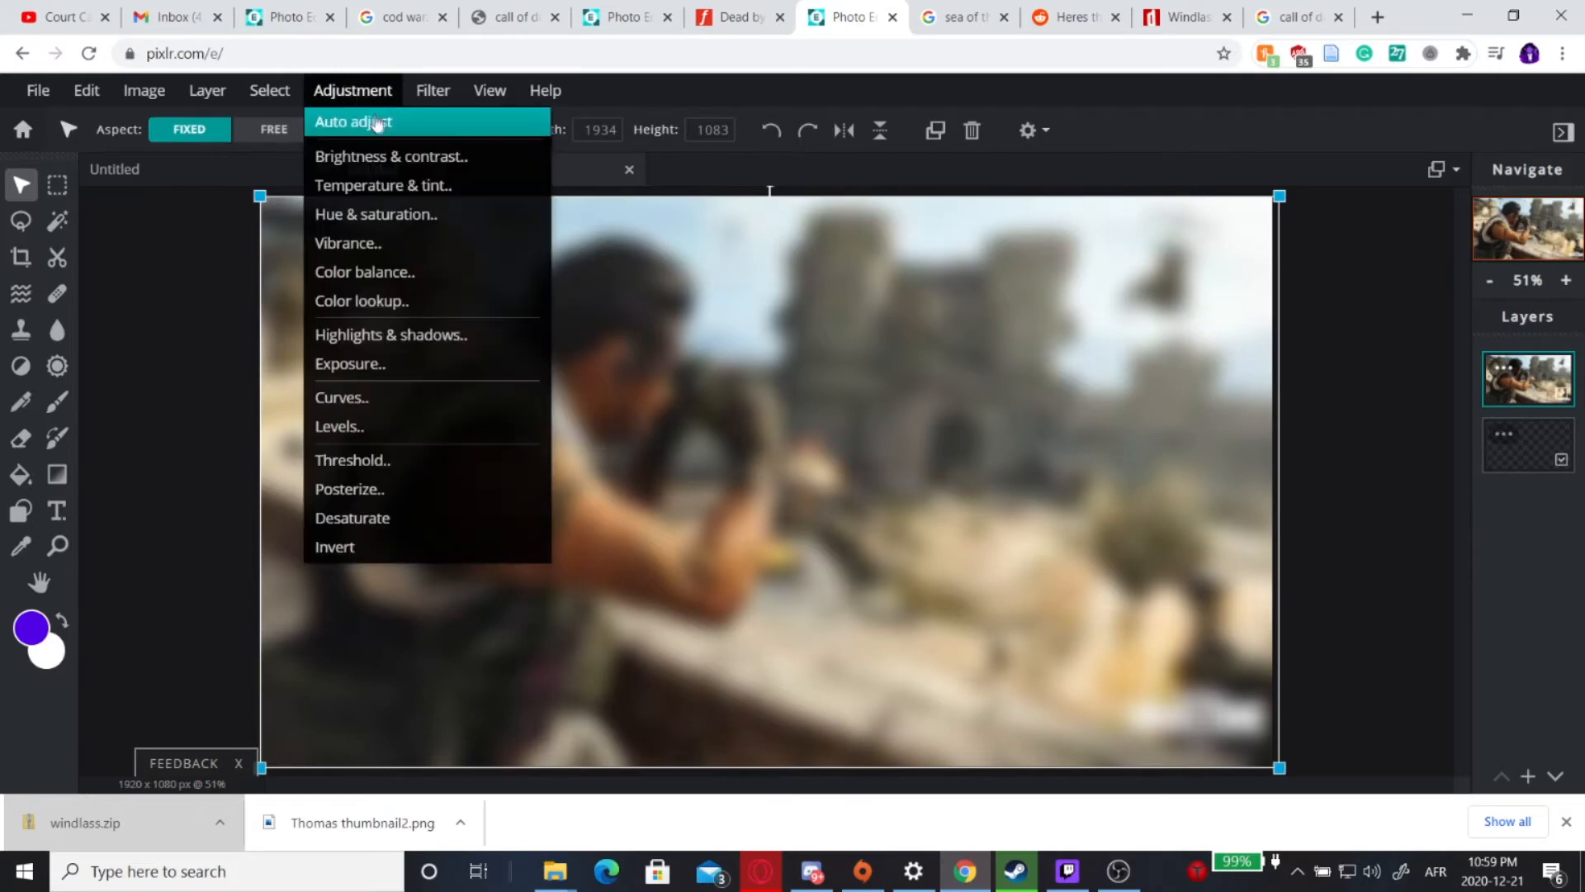
{"action": "left_click", "coordinate": [417, 161]}
{"action": "mouse_move", "coordinate": [799, 467]}
{"action": "left_mouse_down"}
{"action": "mouse_move", "coordinate": [892, 468]}
{"action": "mouse_move", "coordinate": [818, 469]}
{"action": "left_mouse_up"}
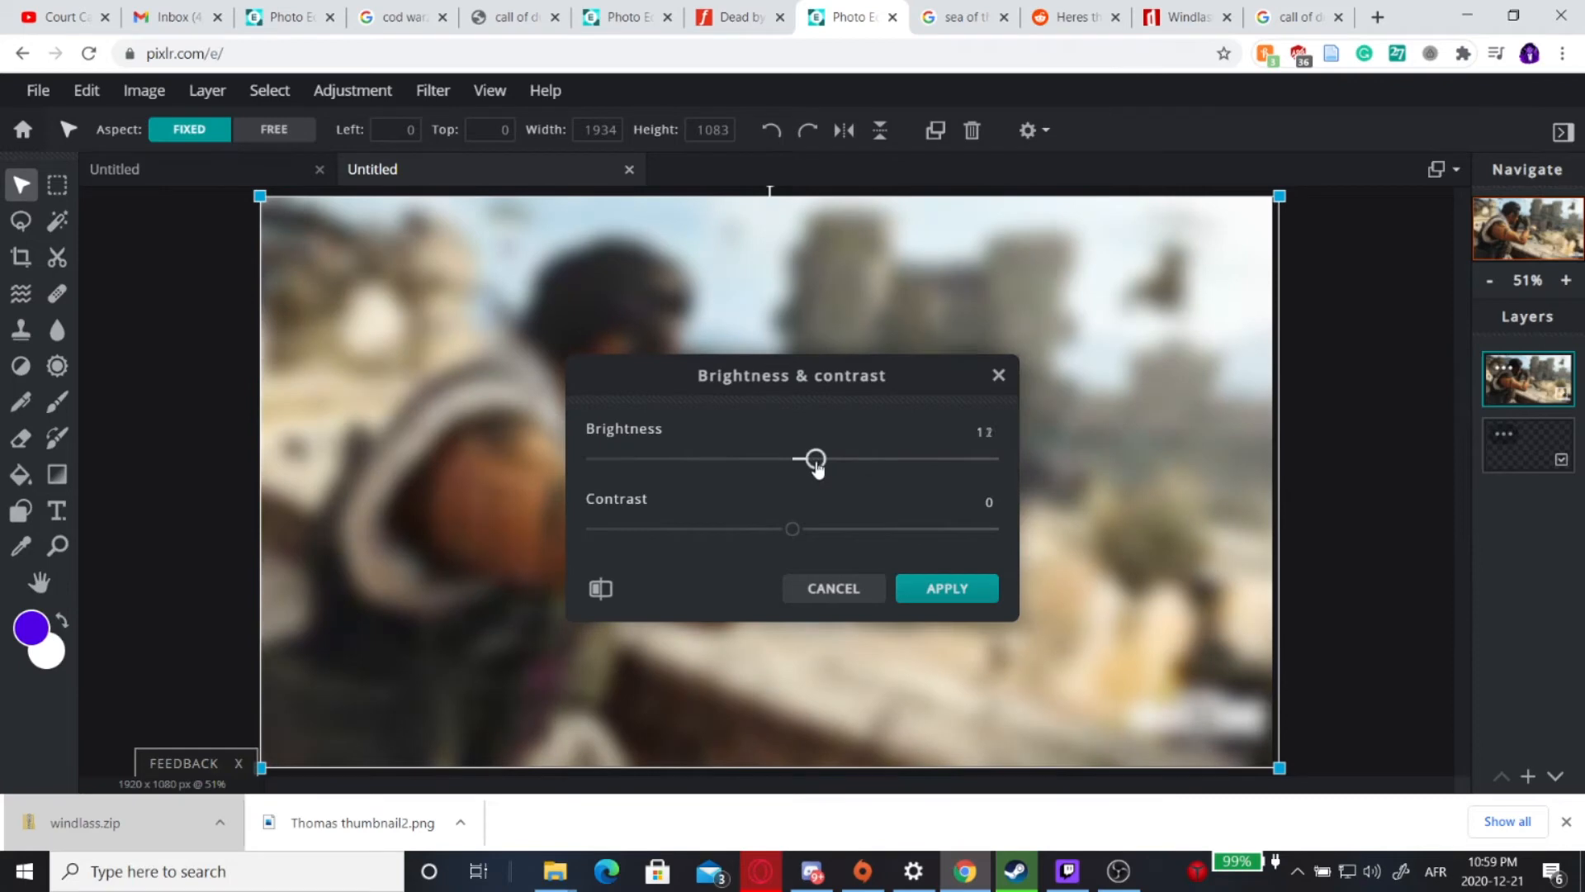
{"action": "left_click_drag", "start_coordinate": [799, 542], "coordinate": [841, 540]}
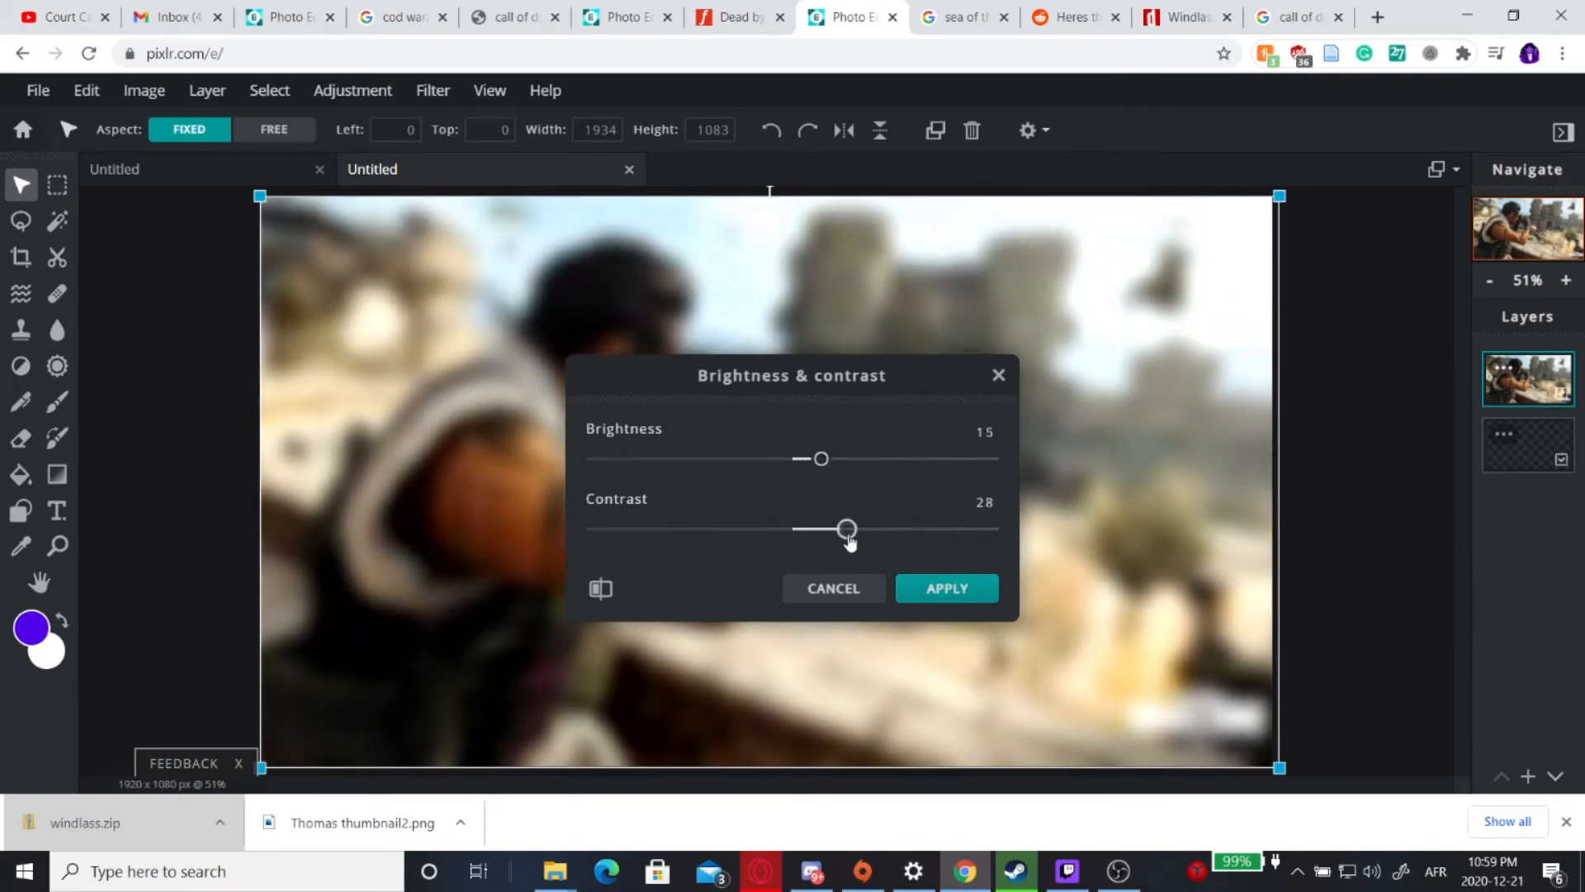
{"action": "left_click", "coordinate": [937, 590]}
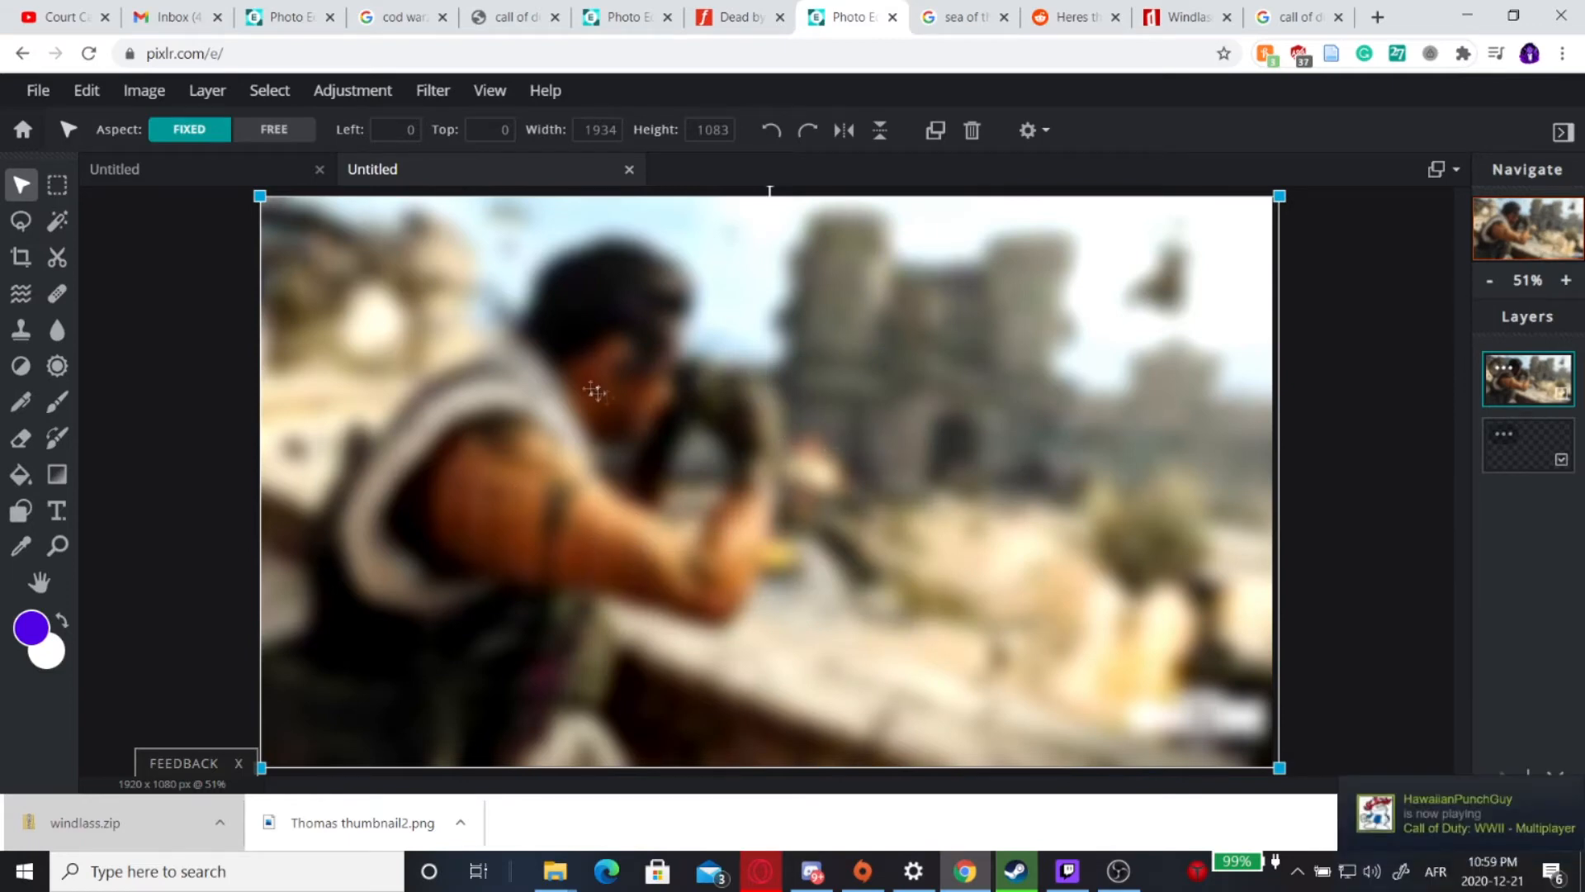
Cool the background to a temperature of about -47 and shift its tint slightly towards magenta
{"action": "left_click", "coordinate": [353, 91]}
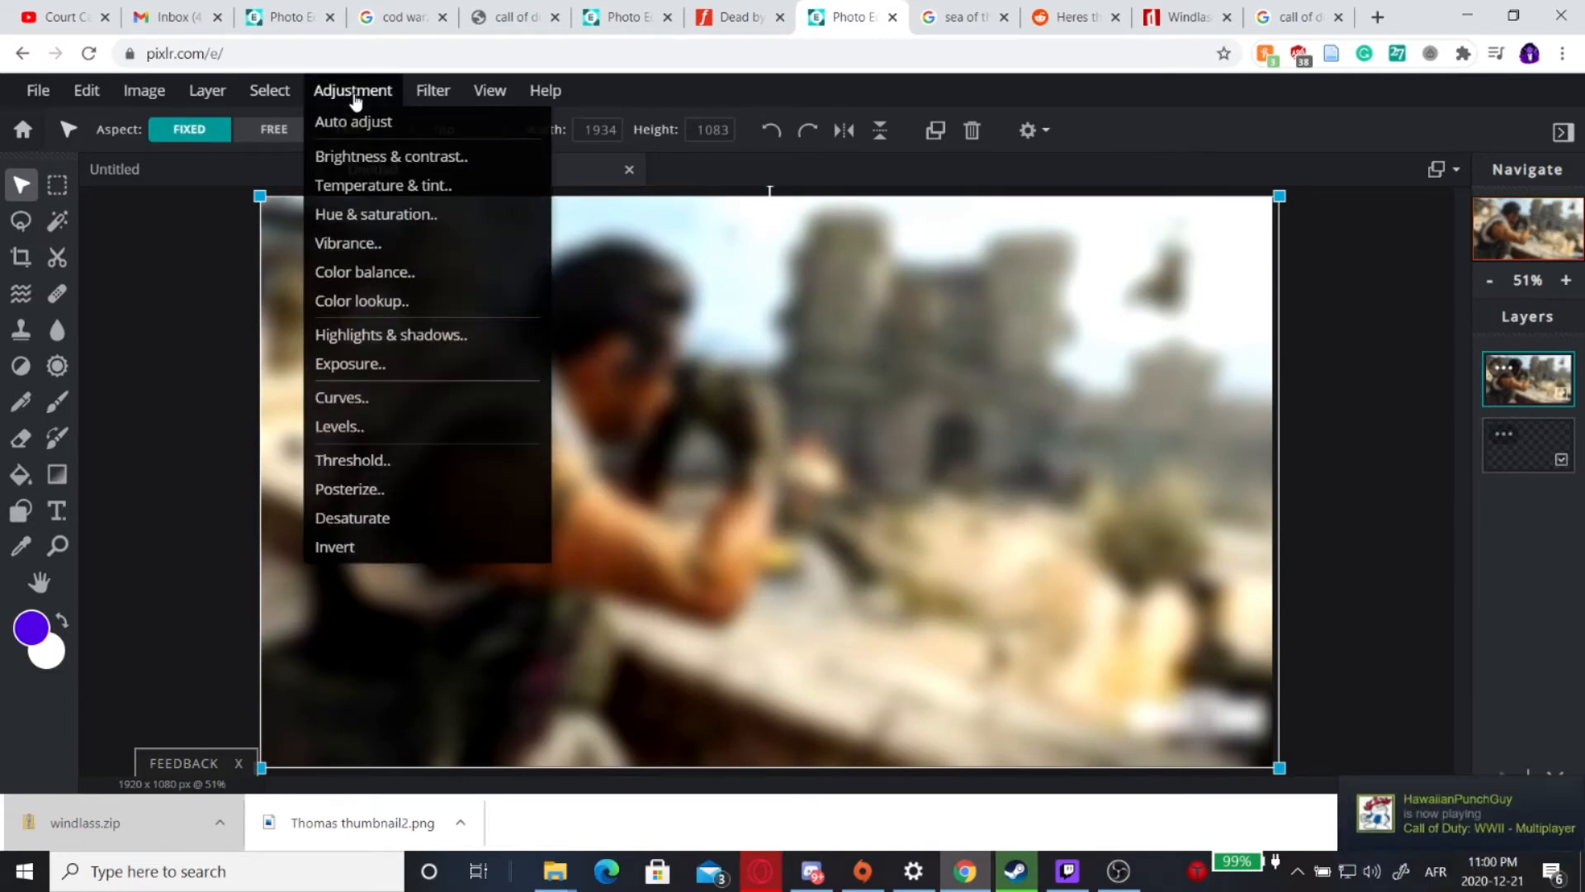
{"action": "left_click", "coordinate": [405, 190]}
{"action": "left_click_drag", "start_coordinate": [792, 465], "coordinate": [700, 473]}
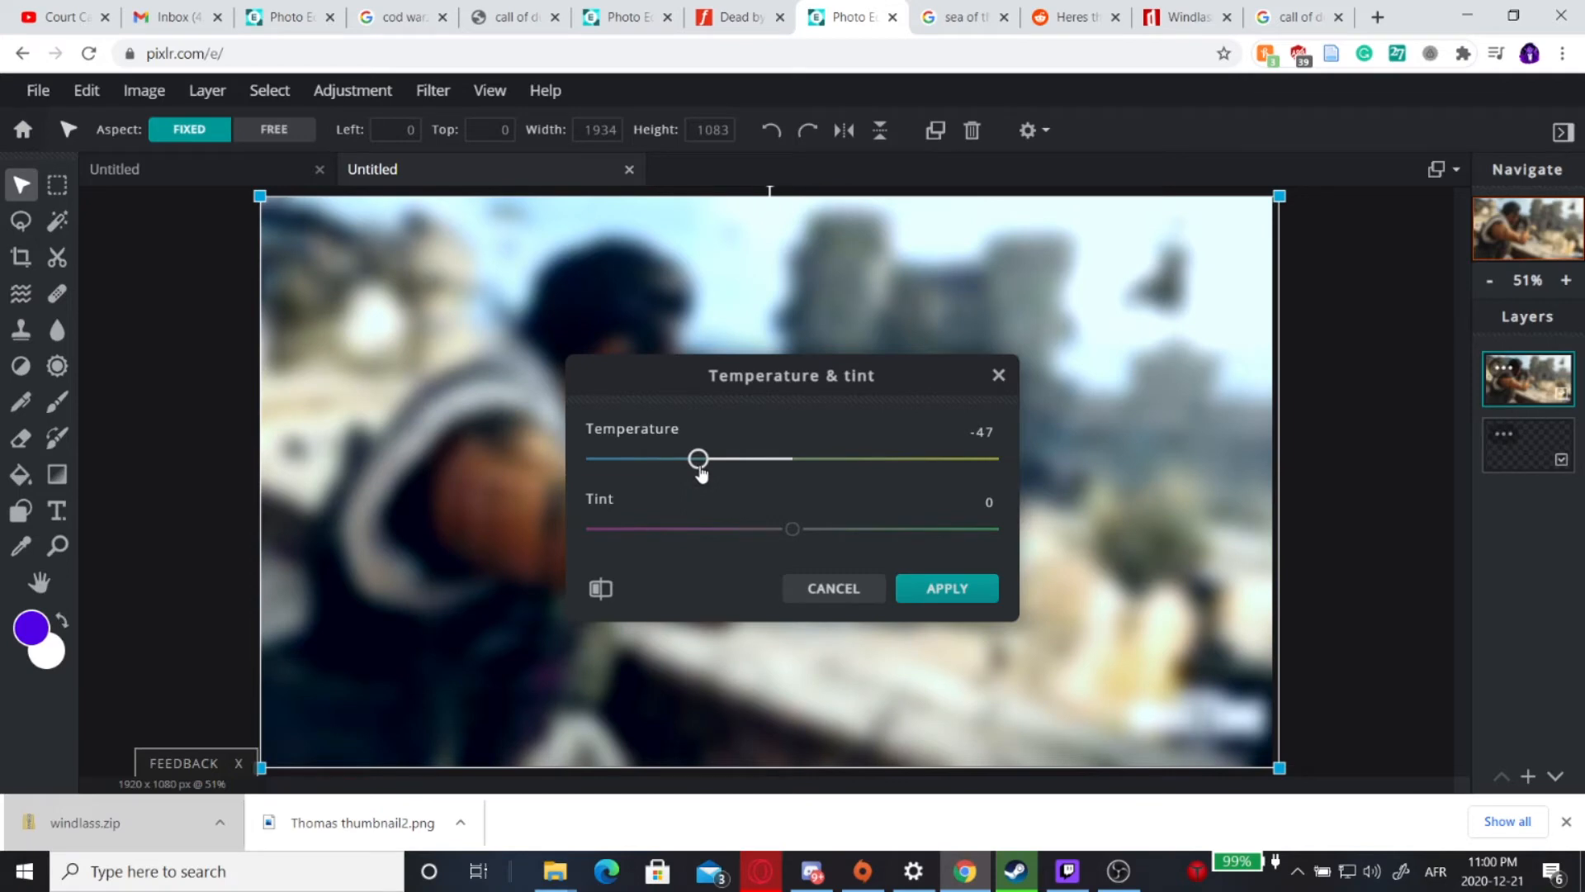
{"action": "left_click_drag", "start_coordinate": [792, 531], "coordinate": [759, 530]}
{"action": "left_click", "coordinate": [930, 590]}
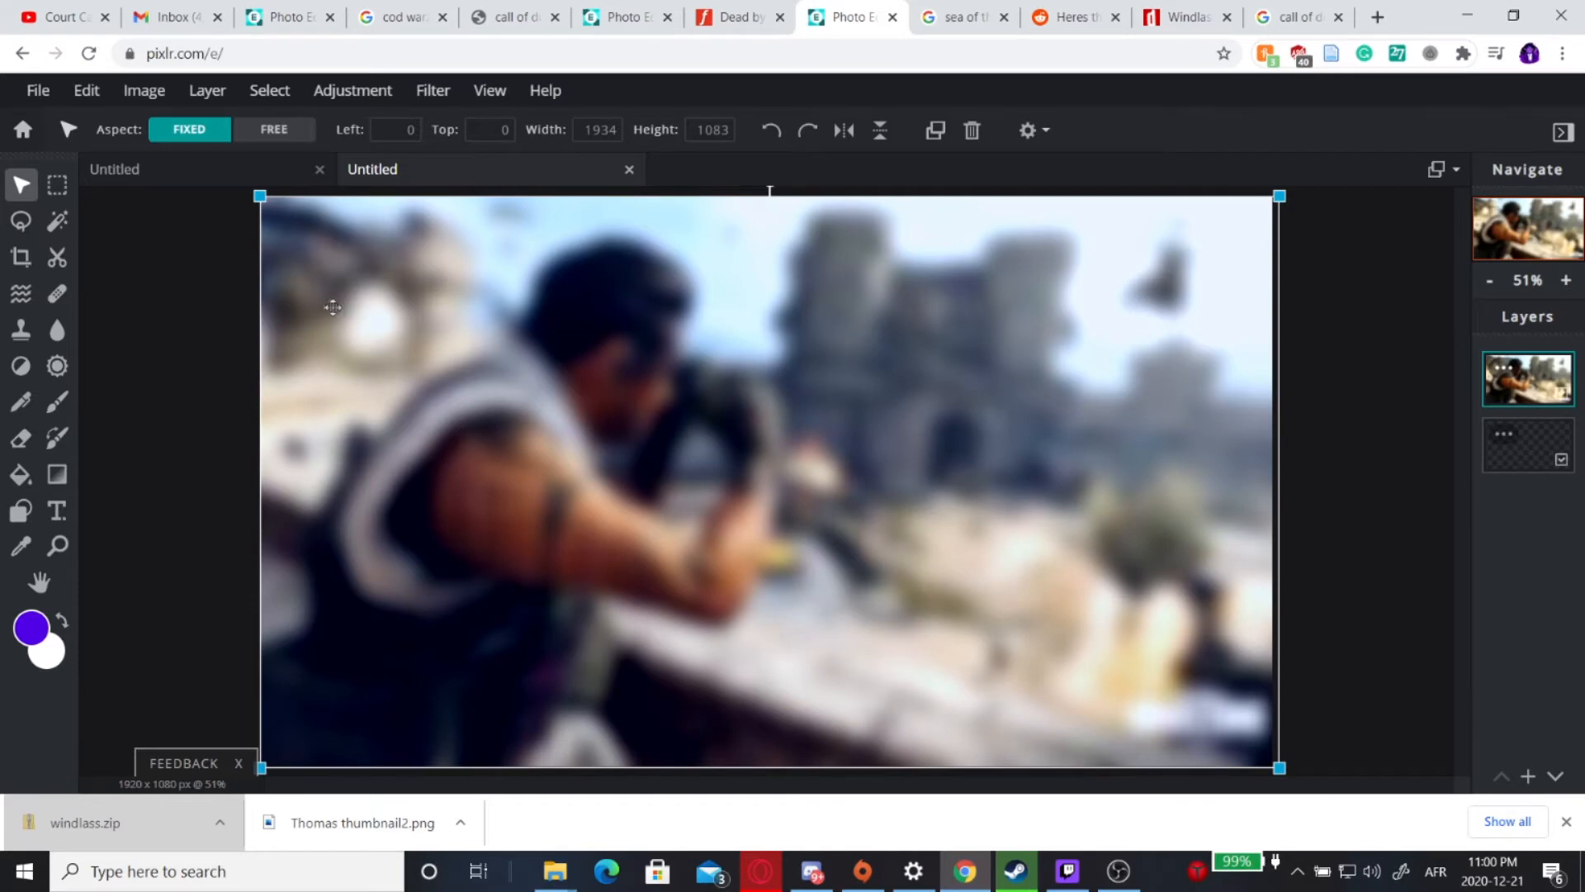
Add a new text layer over the background and set its font to Call of Ops Duty
{"action": "left_click", "coordinate": [57, 511]}
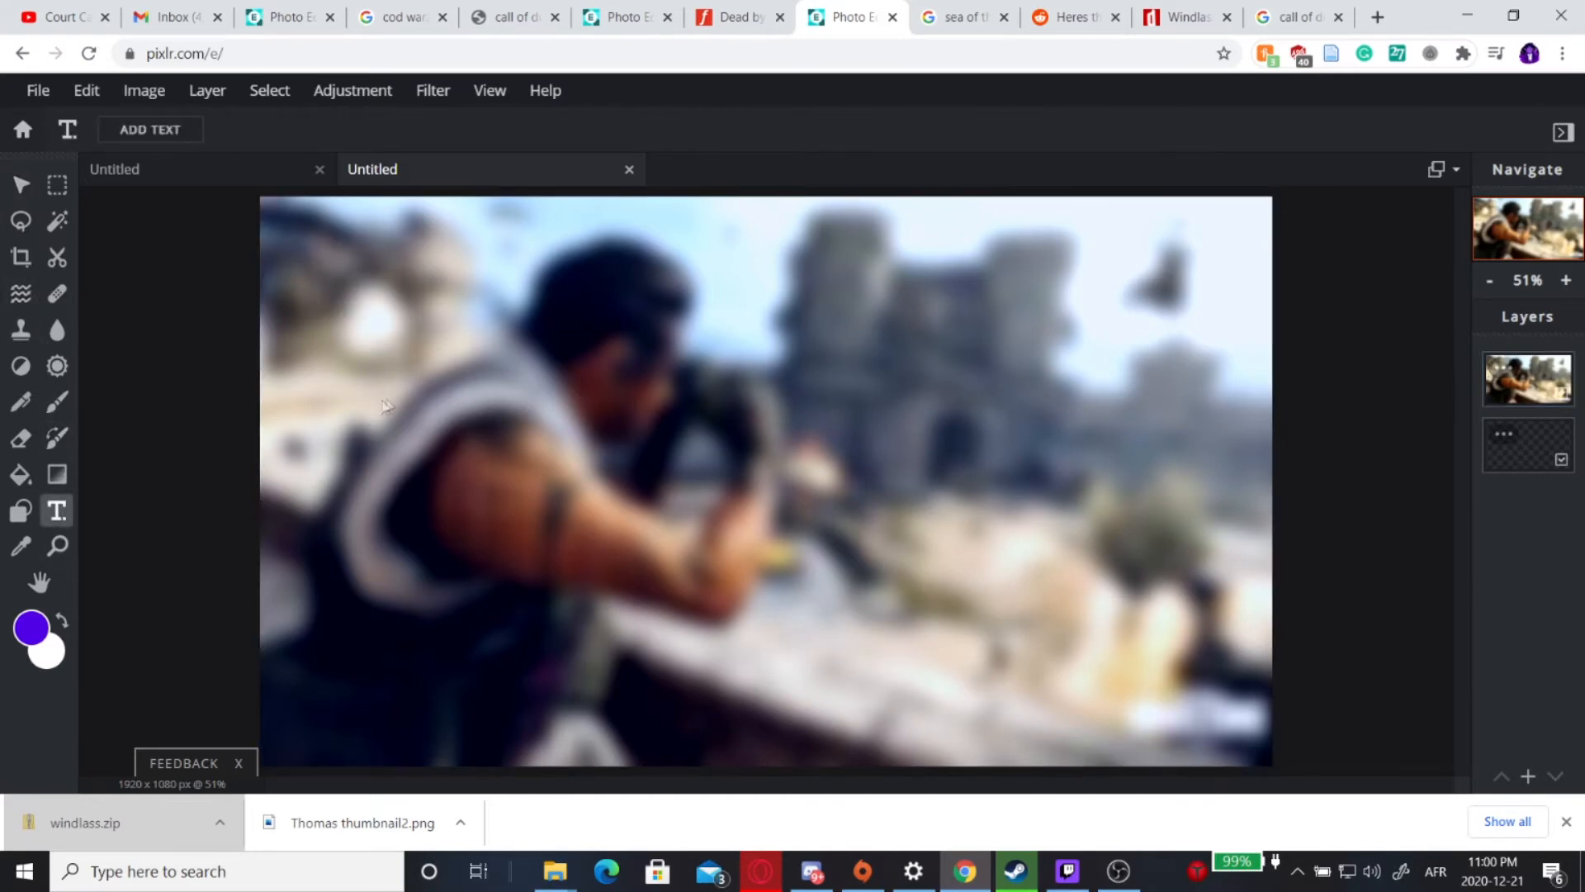
{"action": "left_click", "coordinate": [442, 381]}
{"action": "left_click", "coordinate": [947, 497]}
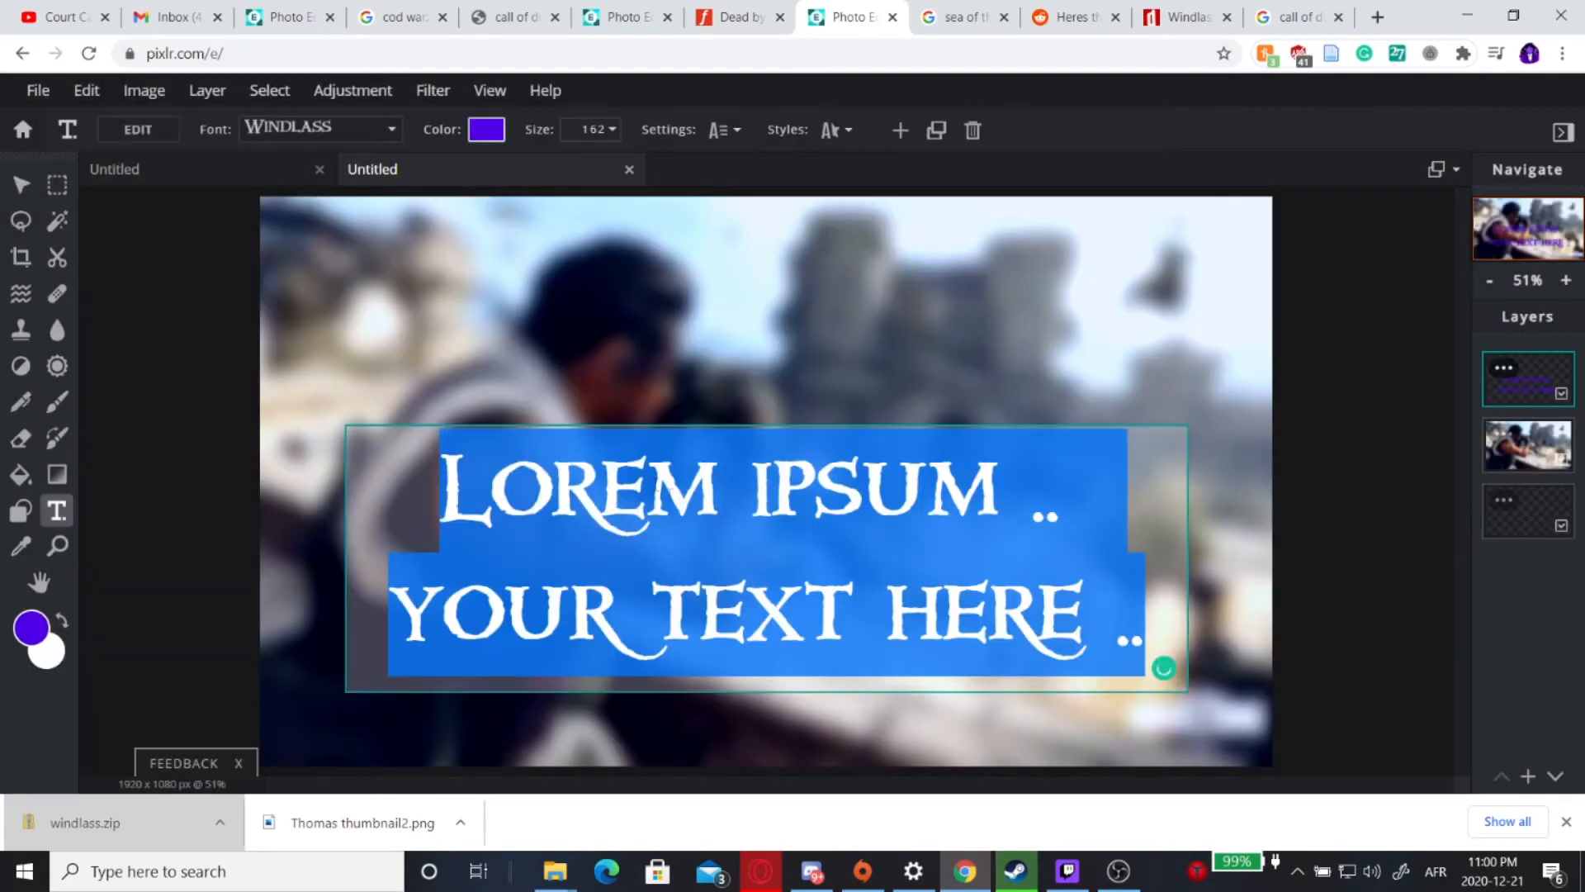
{"action": "left_click", "coordinate": [373, 130]}
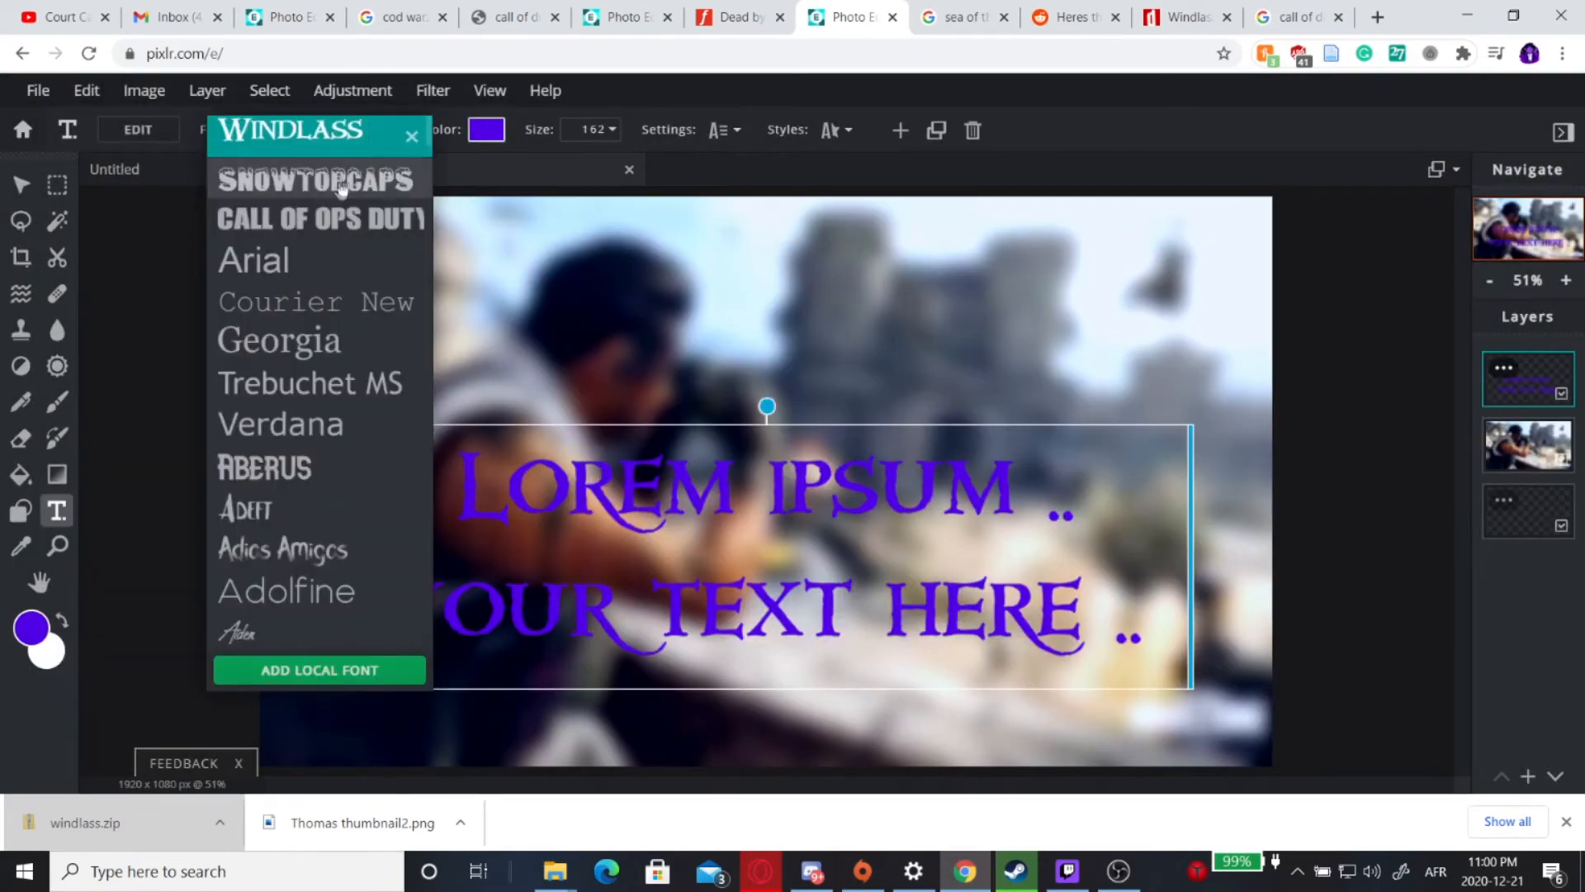
{"action": "left_click", "coordinate": [319, 219]}
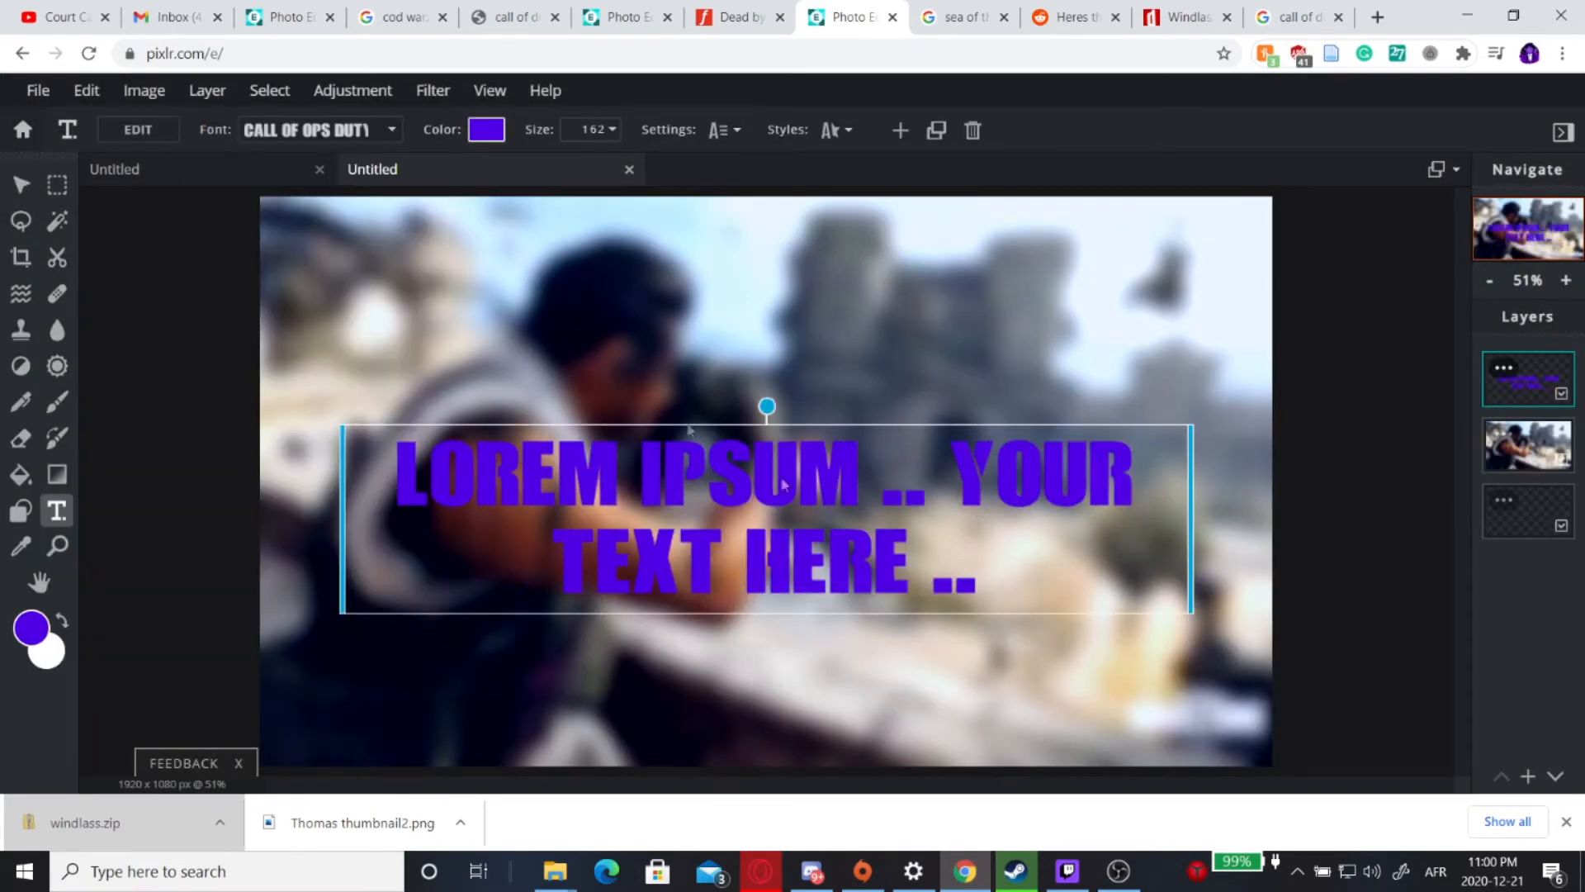
Replace the placeholder text with "CALL OF DUTY" above "WARZONE HIGHLIGHTS" and move the title slightly up on the canvas
{"action": "double_click", "coordinate": [989, 564]}
{"action": "key", "text": "BackSpace"}
{"action": "type", "text": "SALL"}
{"action": "key", "text": "BackSpace"}
{"action": "key", "text": "BackSpace"}
{"action": "key", "text": "BackSpace"}
{"action": "key", "text": "BackSpace"}
{"action": "type", "text": "CALL OF D"}
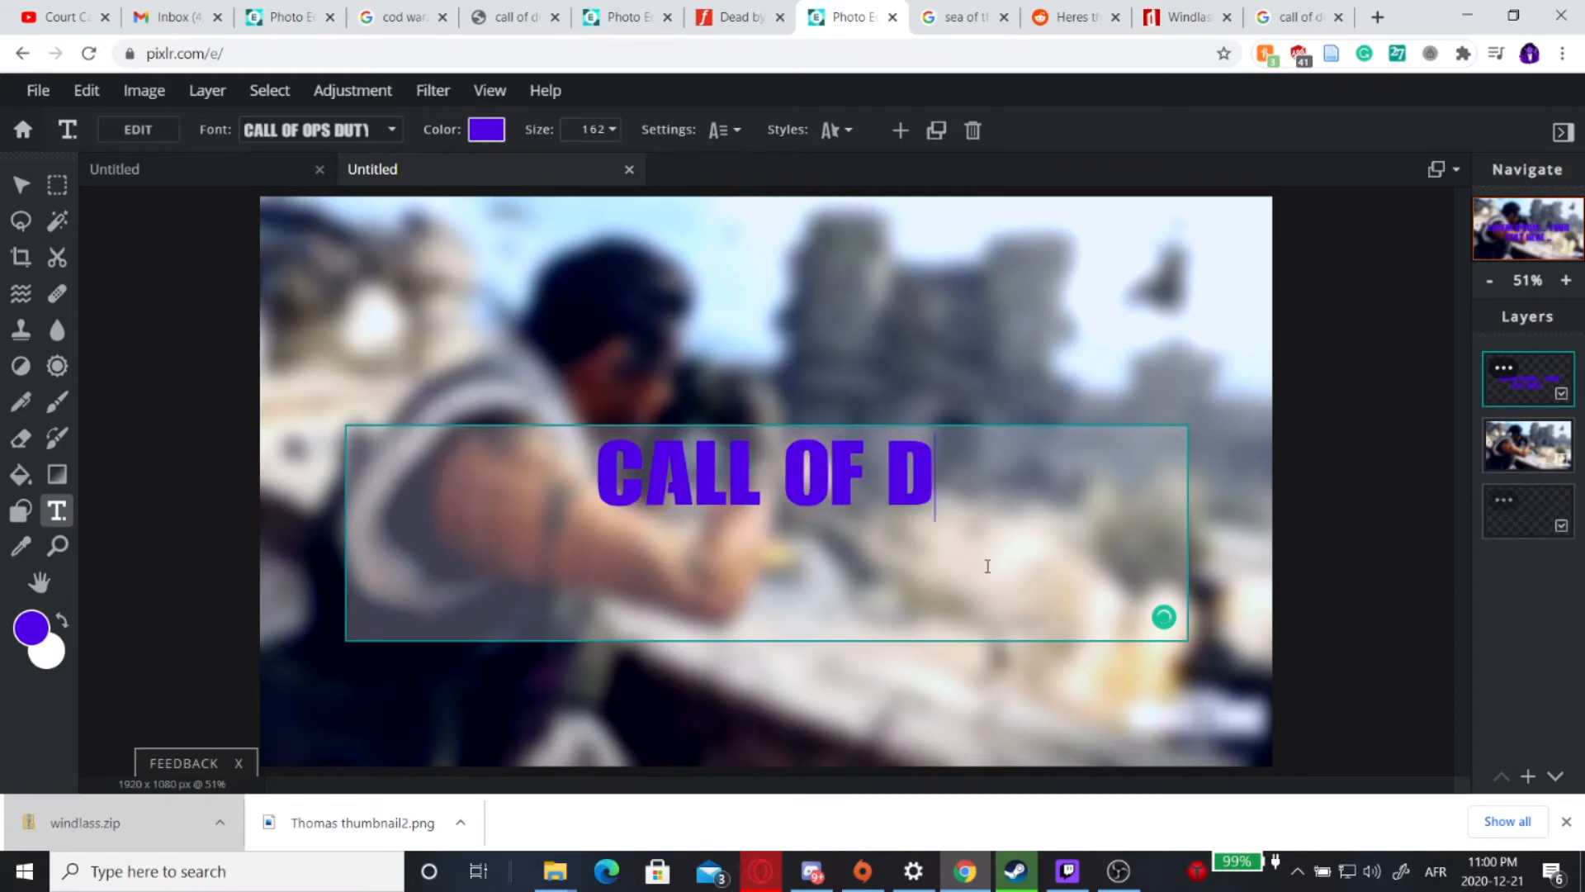
{"action": "type", "text": "UTY WA"}
{"action": "key", "text": "BackSpace"}
{"action": "key", "text": "BackSpace"}
{"action": "key", "text": "BackSpace"}
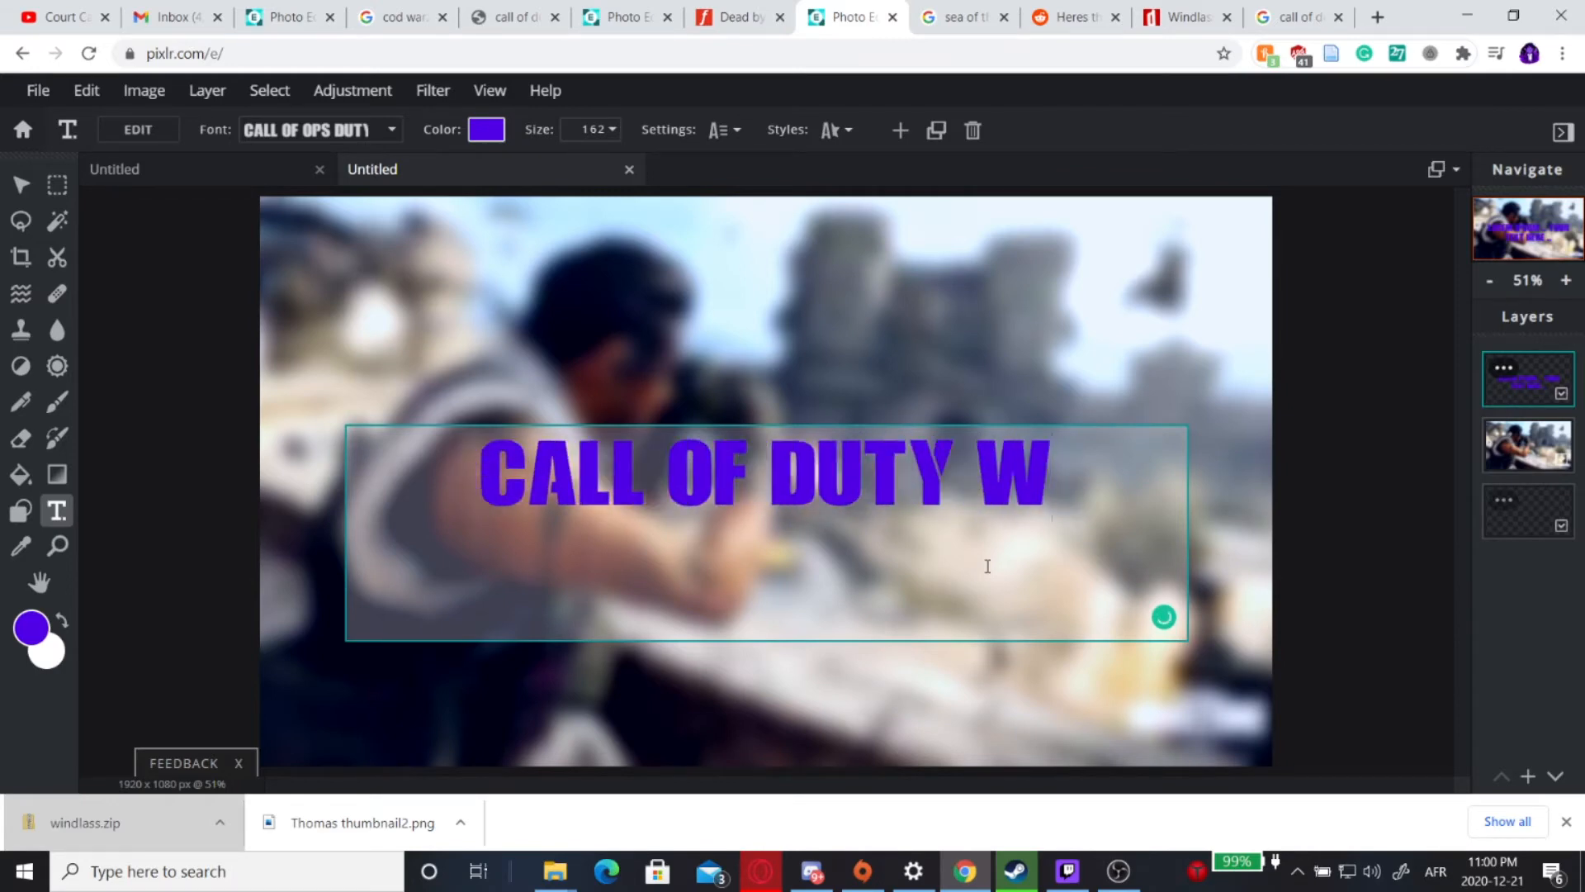
{"action": "key", "text": "Return"}
{"action": "type", "text": "WARZONE "}
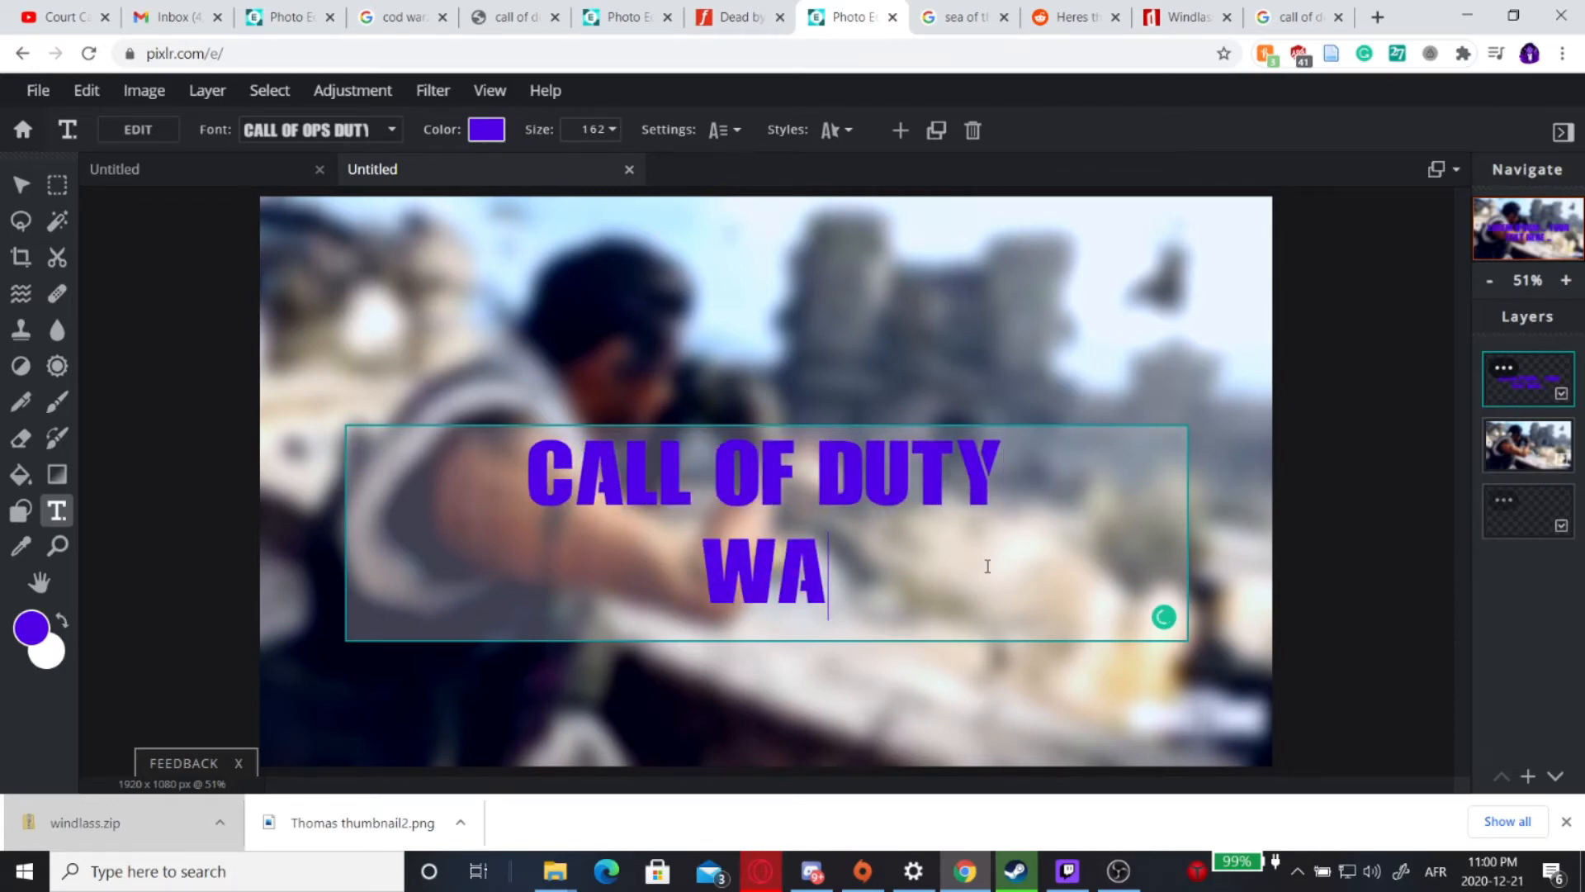
{"action": "type", "text": "HIGHT"}
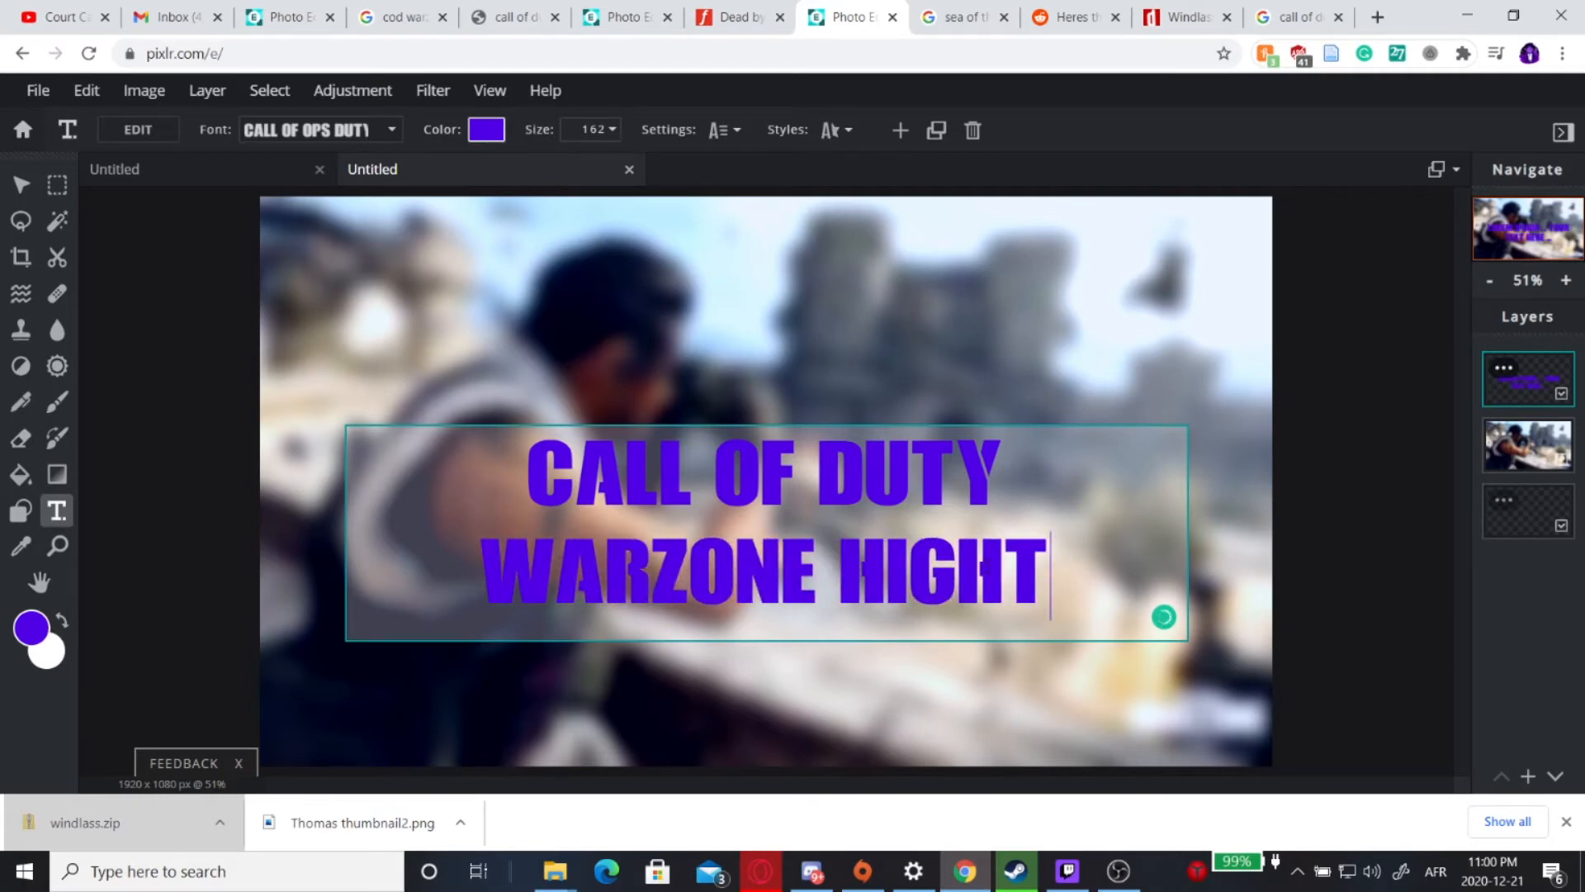
{"action": "key", "text": "BackSpace"}
{"action": "type", "text": "LIGHTS"}
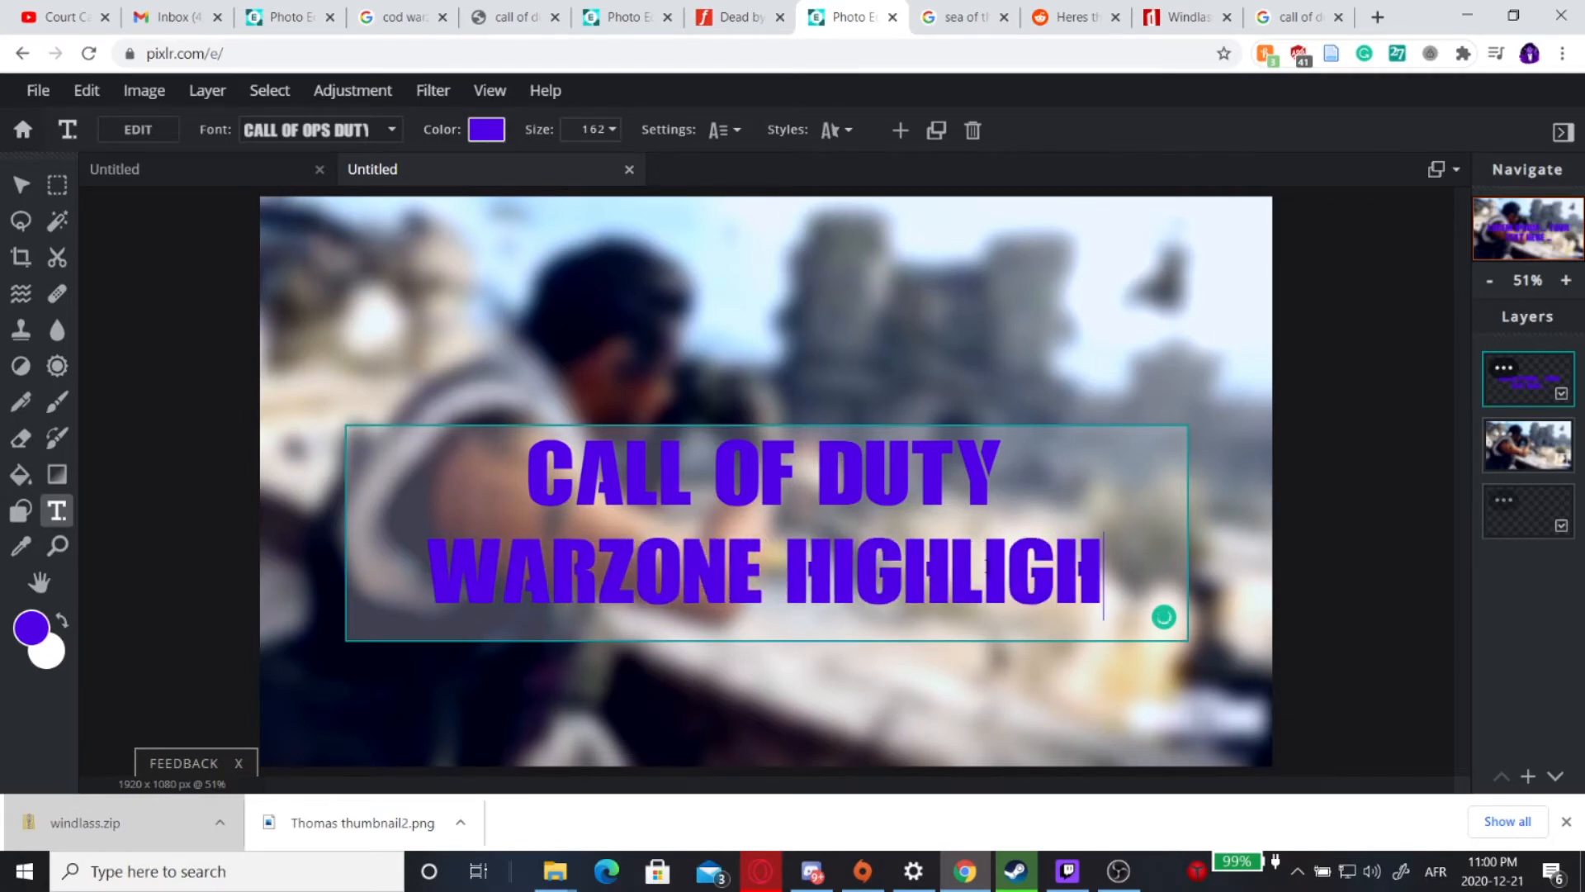
{"action": "left_click", "coordinate": [1325, 472]}
{"action": "left_click_drag", "start_coordinate": [883, 542], "coordinate": [884, 502]}
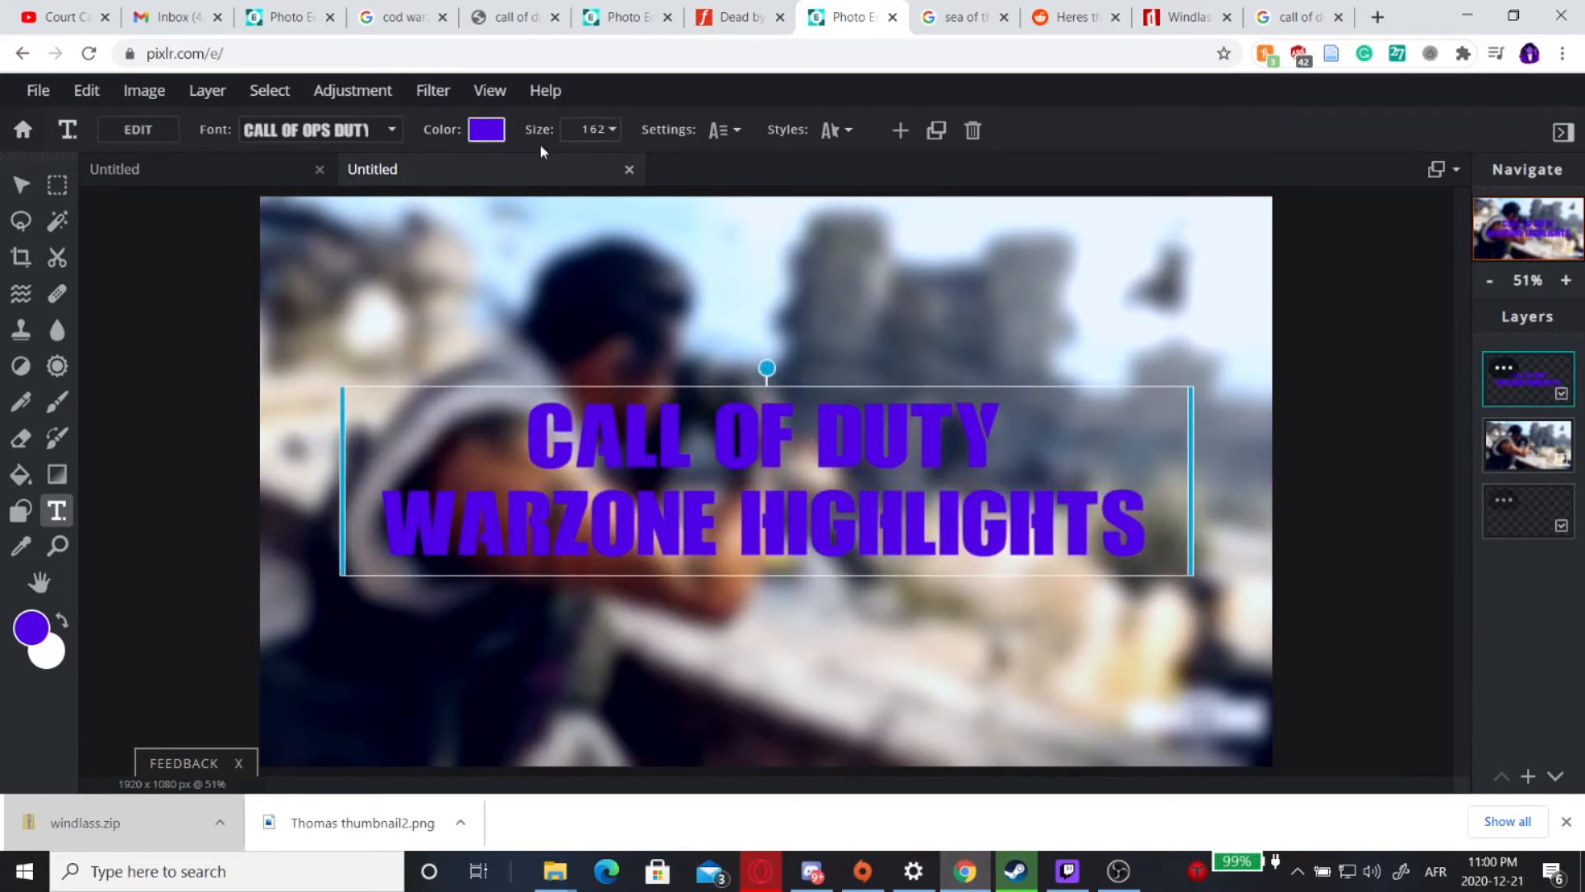
{"action": "left_click", "coordinate": [392, 129]}
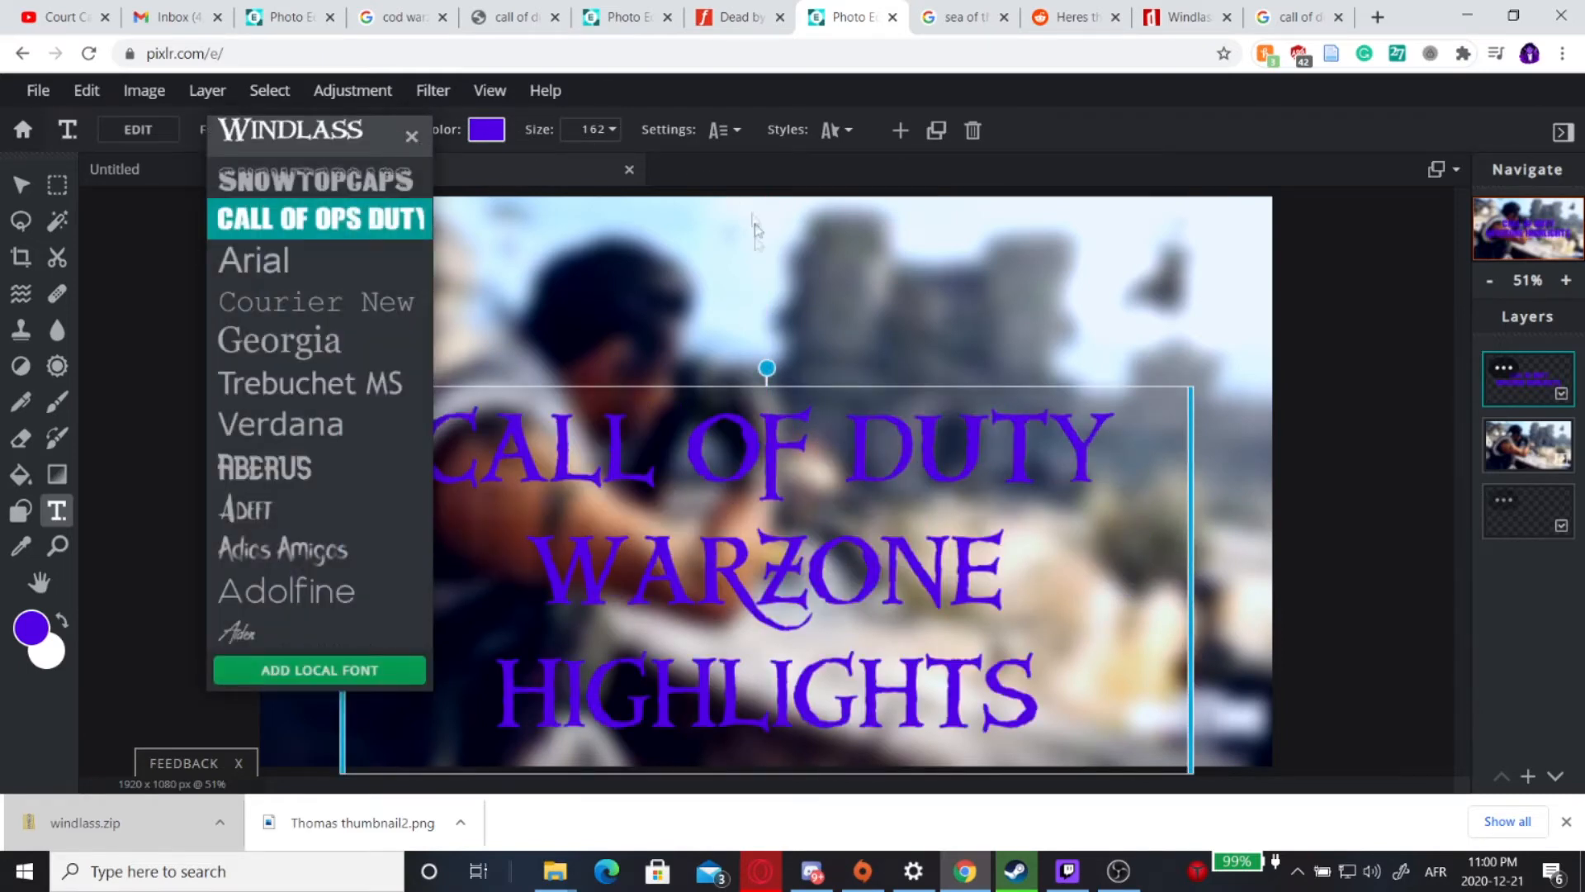
{"action": "left_click", "coordinate": [1361, 501]}
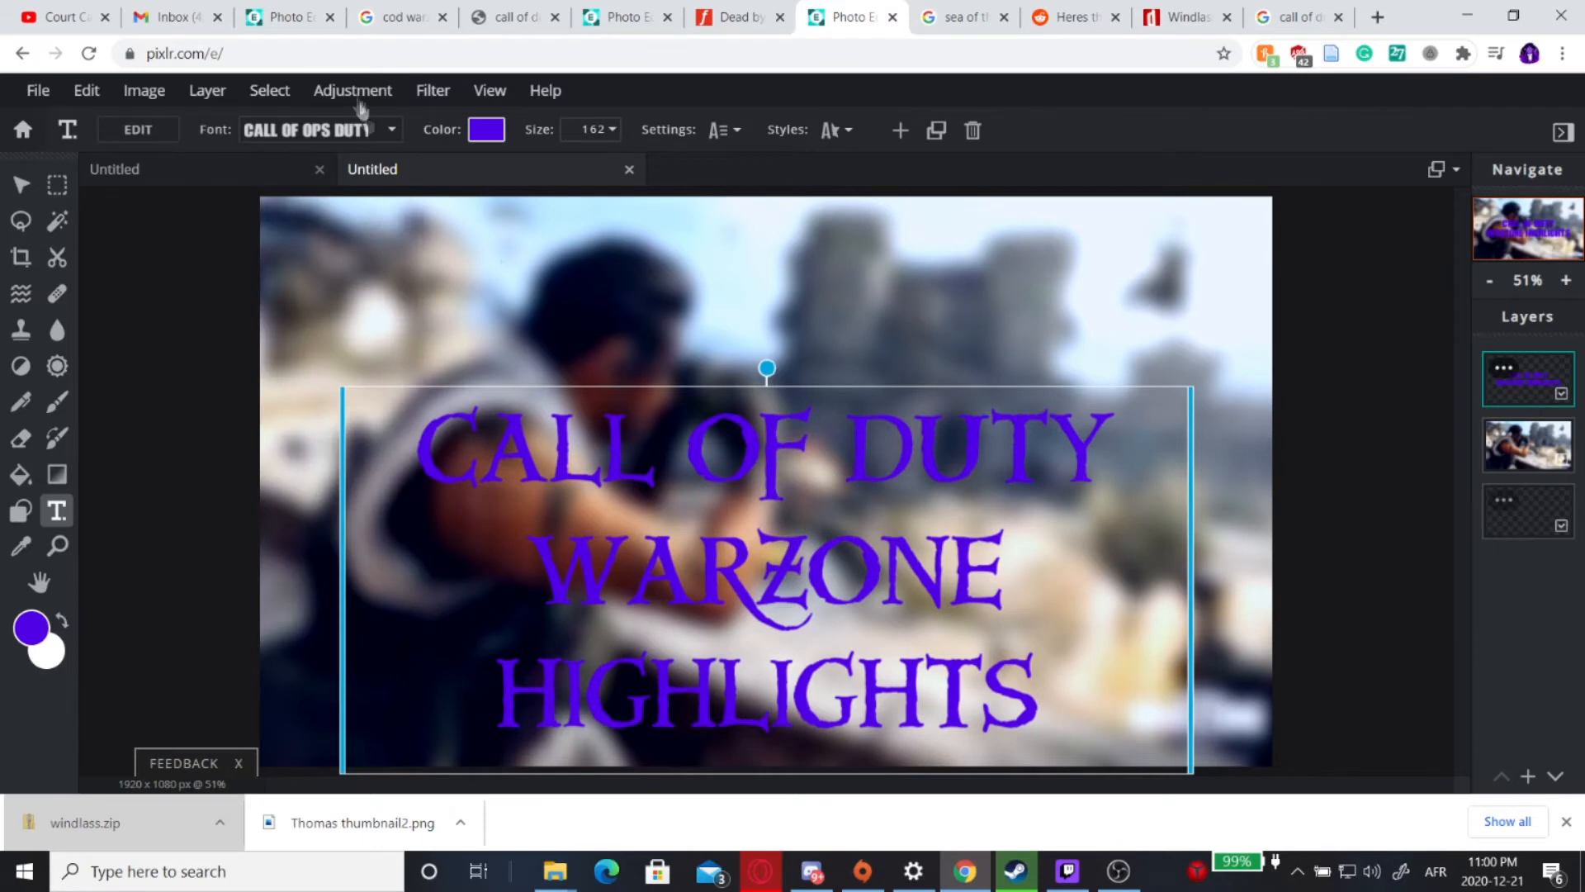
{"action": "left_click", "coordinate": [371, 133]}
{"action": "left_click", "coordinate": [314, 224]}
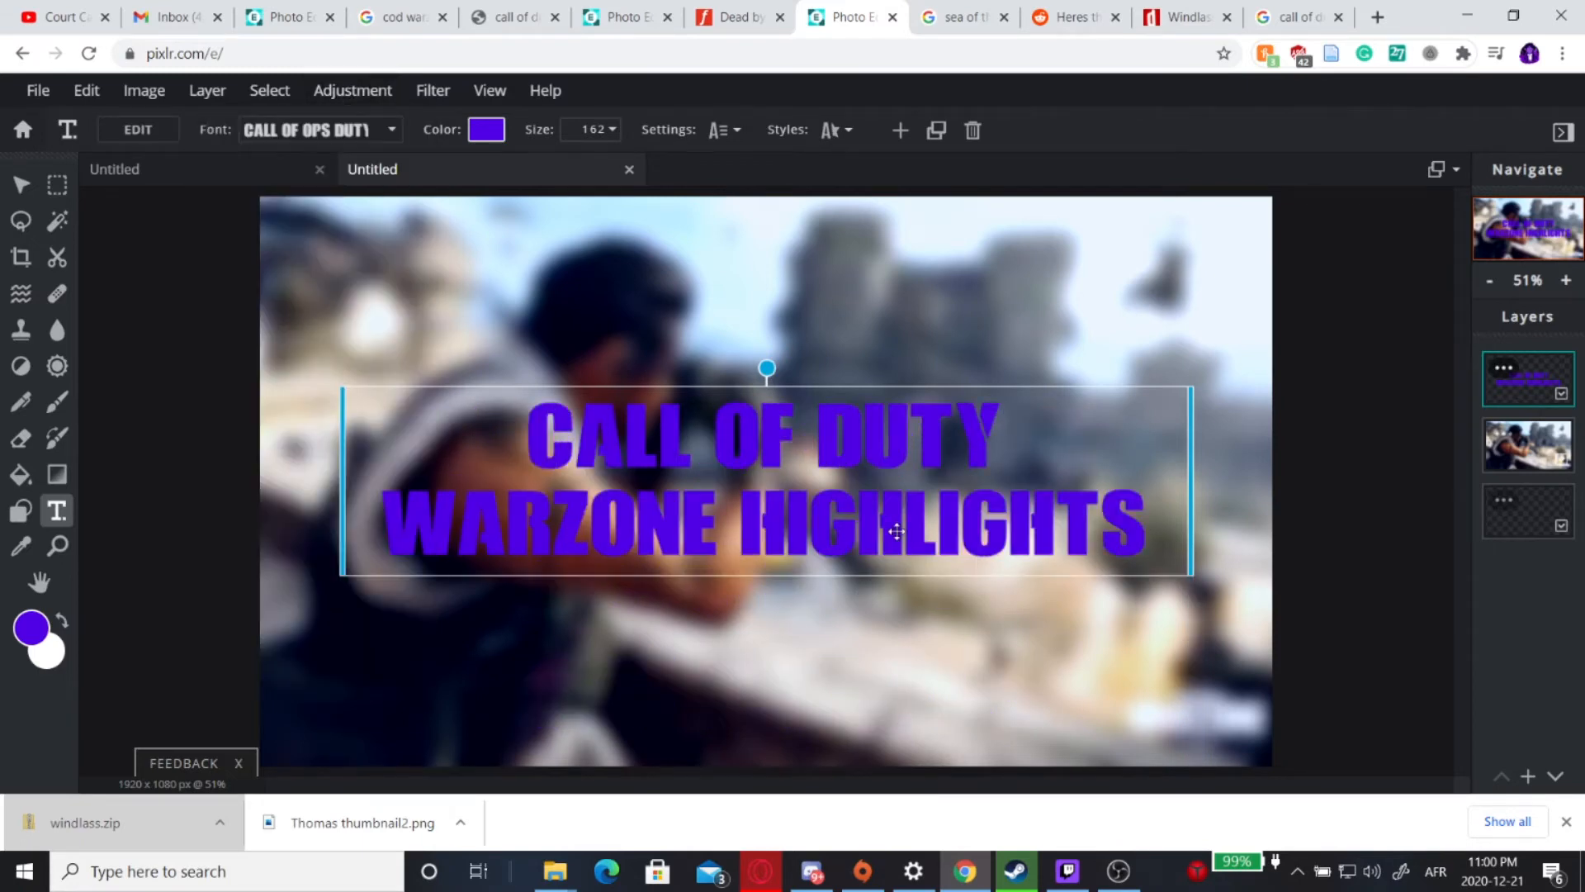
Enlarge the title text to size 258 and move it up to the middle of the canvas
{"action": "left_click", "coordinate": [600, 130]}
{"action": "left_click_drag", "start_coordinate": [470, 165], "coordinate": [481, 178]}
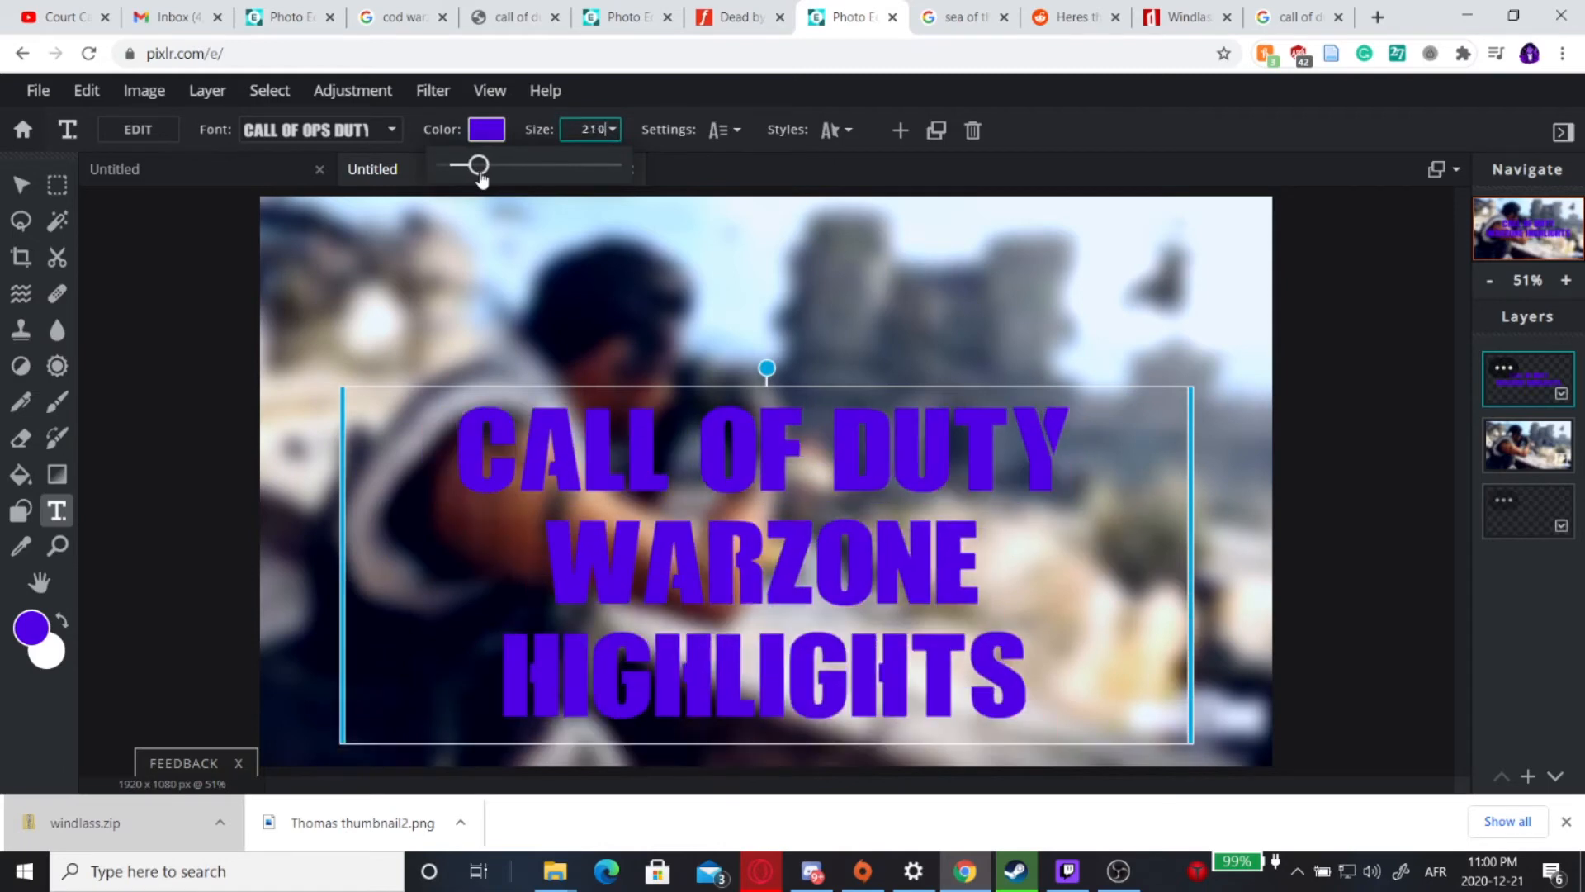
{"action": "left_click_drag", "start_coordinate": [782, 541], "coordinate": [784, 457]}
{"action": "left_click", "coordinate": [612, 128]}
{"action": "left_click_drag", "start_coordinate": [481, 166], "coordinate": [486, 166]}
{"action": "left_click_drag", "start_coordinate": [815, 521], "coordinate": [821, 469]}
Give the title a black (#000000) outline with size 2
{"action": "left_click", "coordinate": [836, 129]}
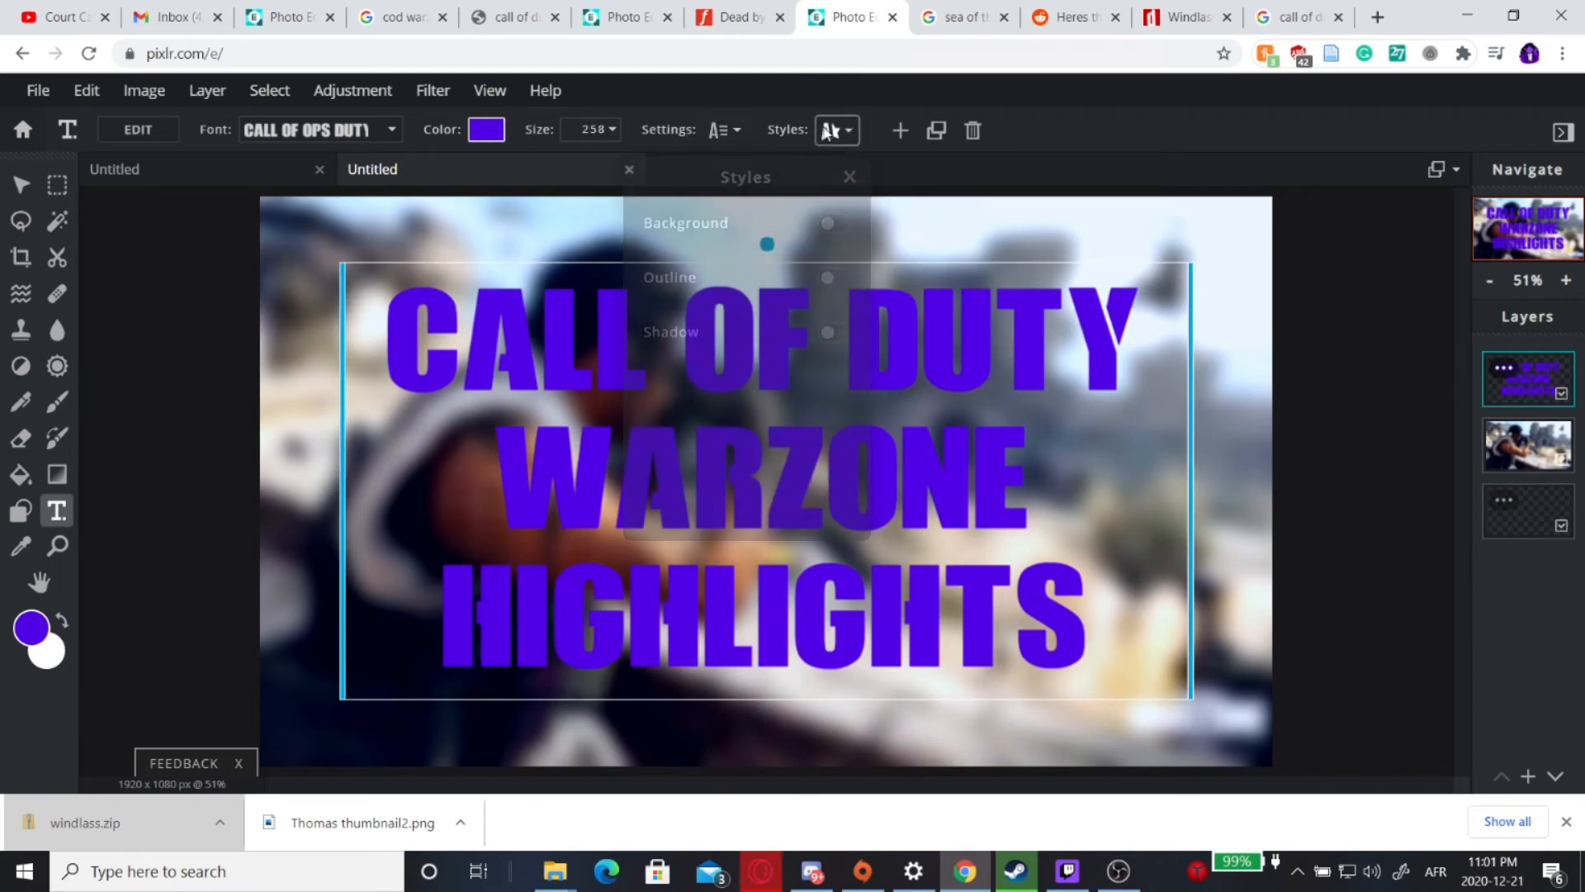
{"action": "left_click", "coordinate": [832, 278]}
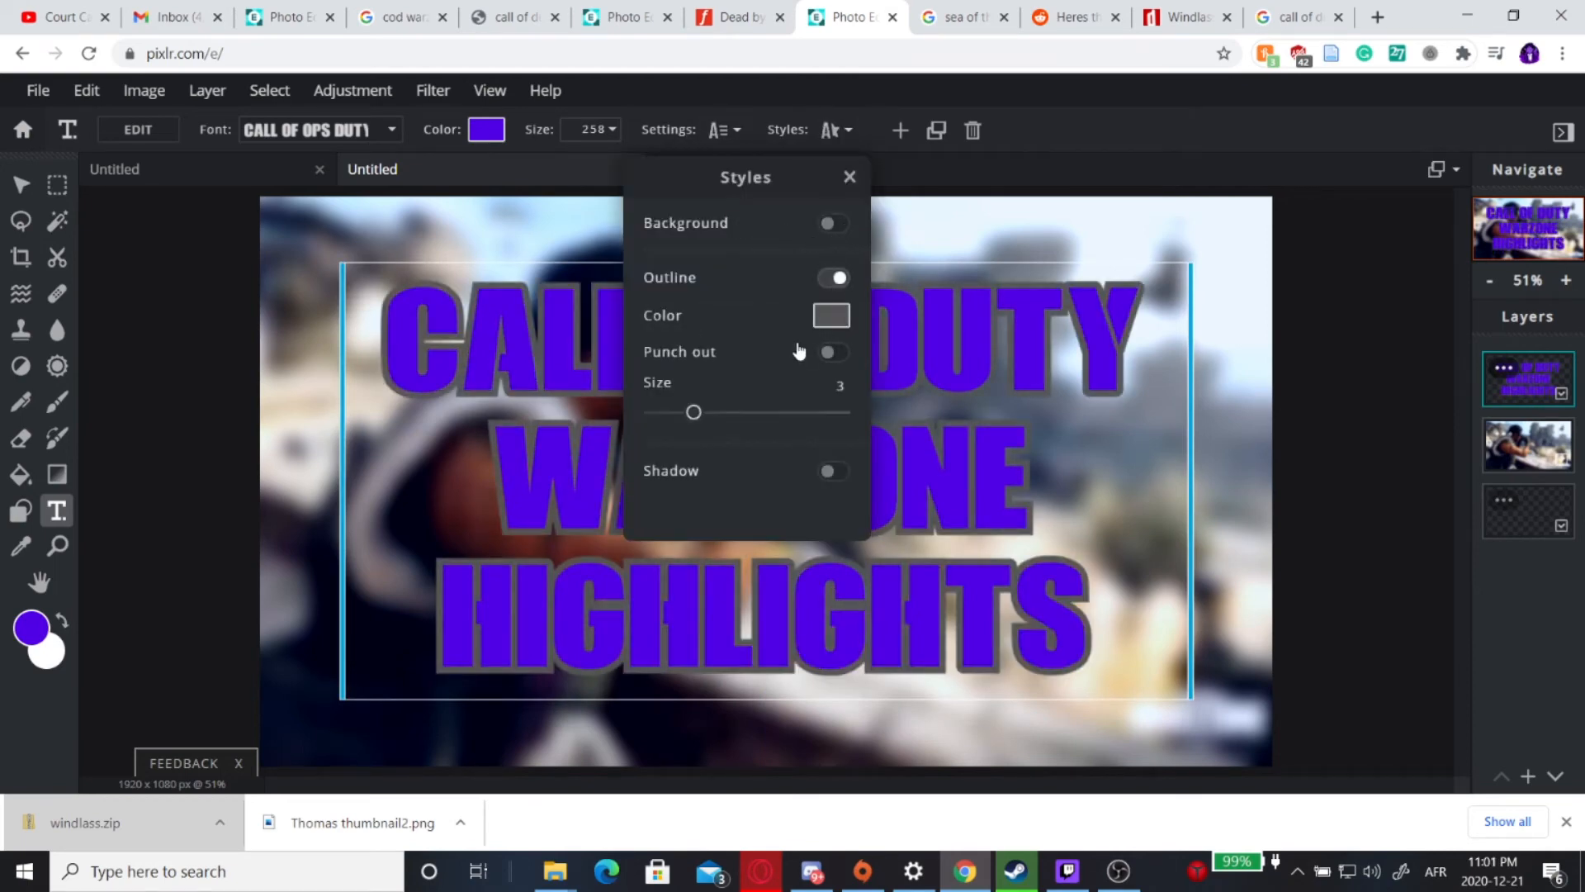
{"action": "left_click", "coordinate": [824, 321]}
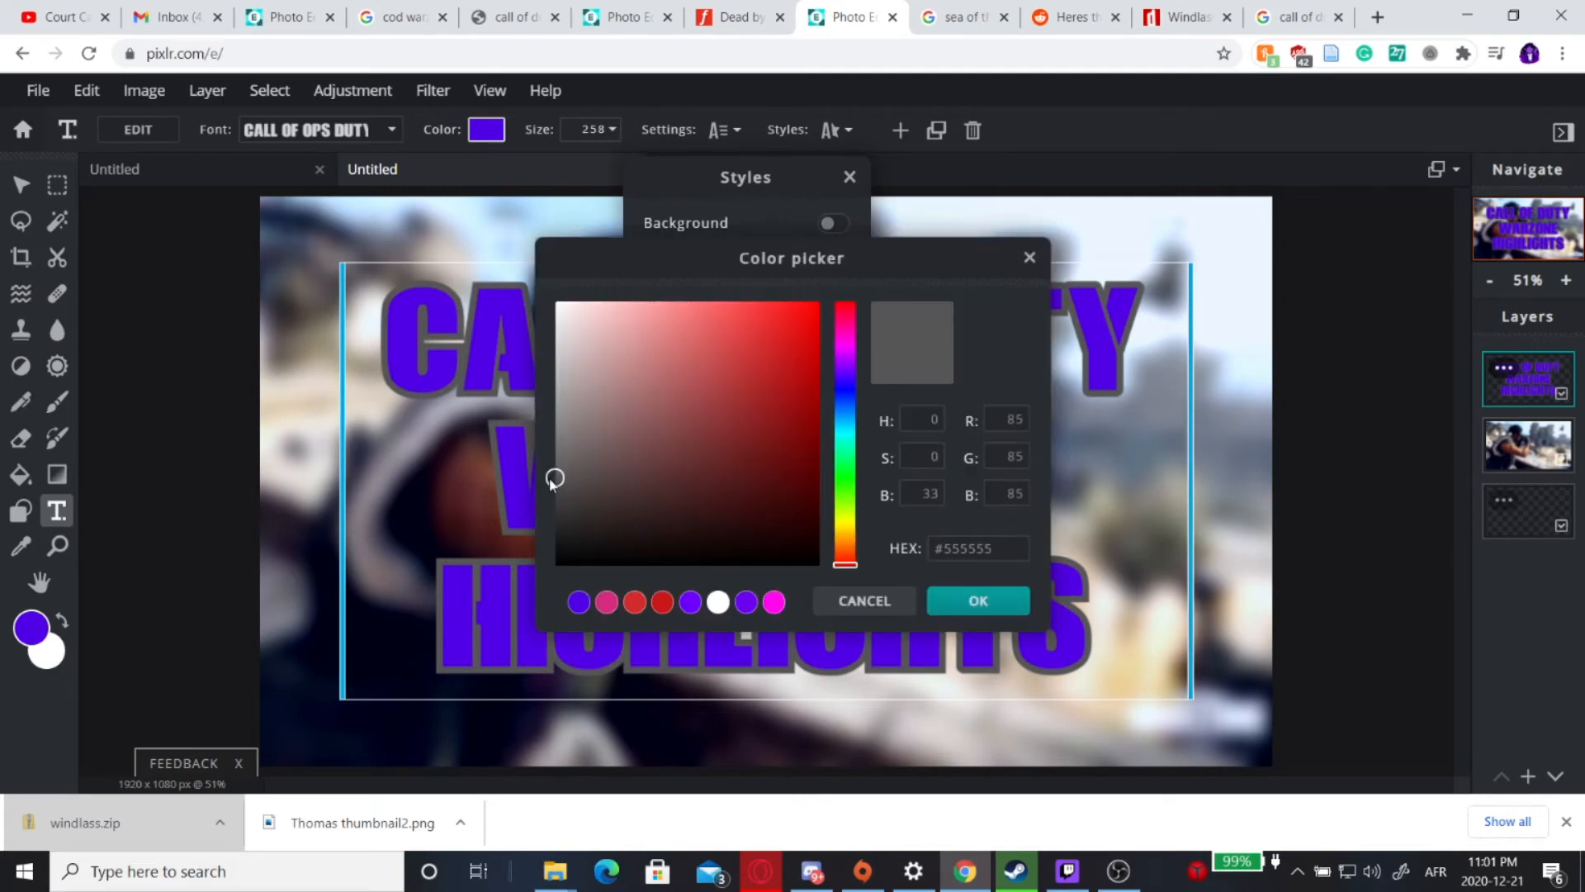
{"action": "left_click_drag", "start_coordinate": [573, 493], "coordinate": [819, 582]}
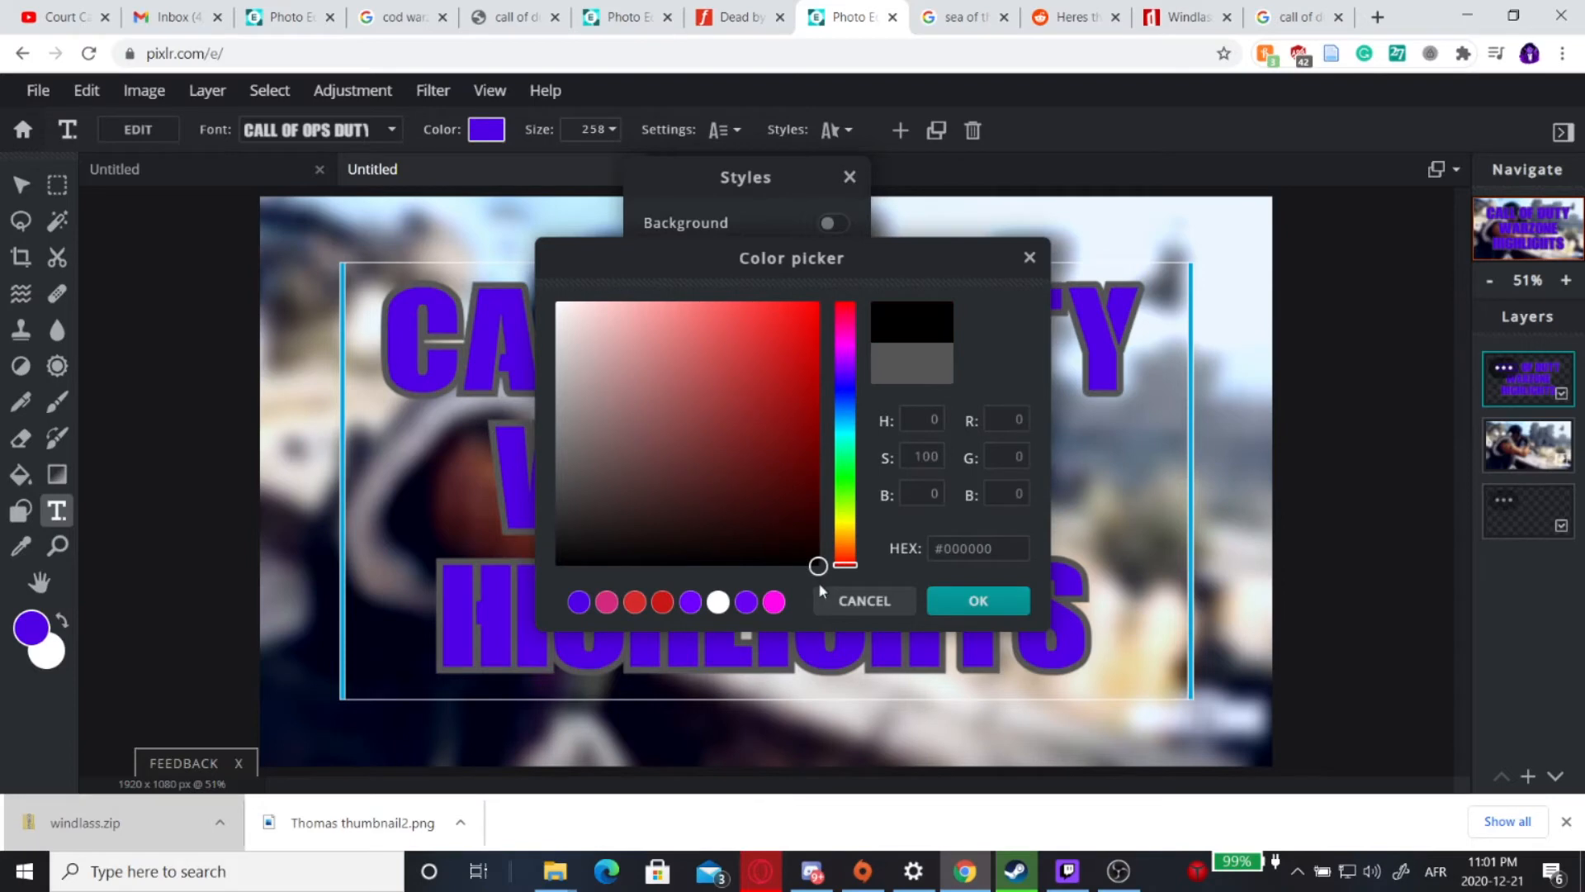
{"action": "left_click", "coordinate": [977, 602]}
{"action": "right_click", "coordinate": [977, 602]}
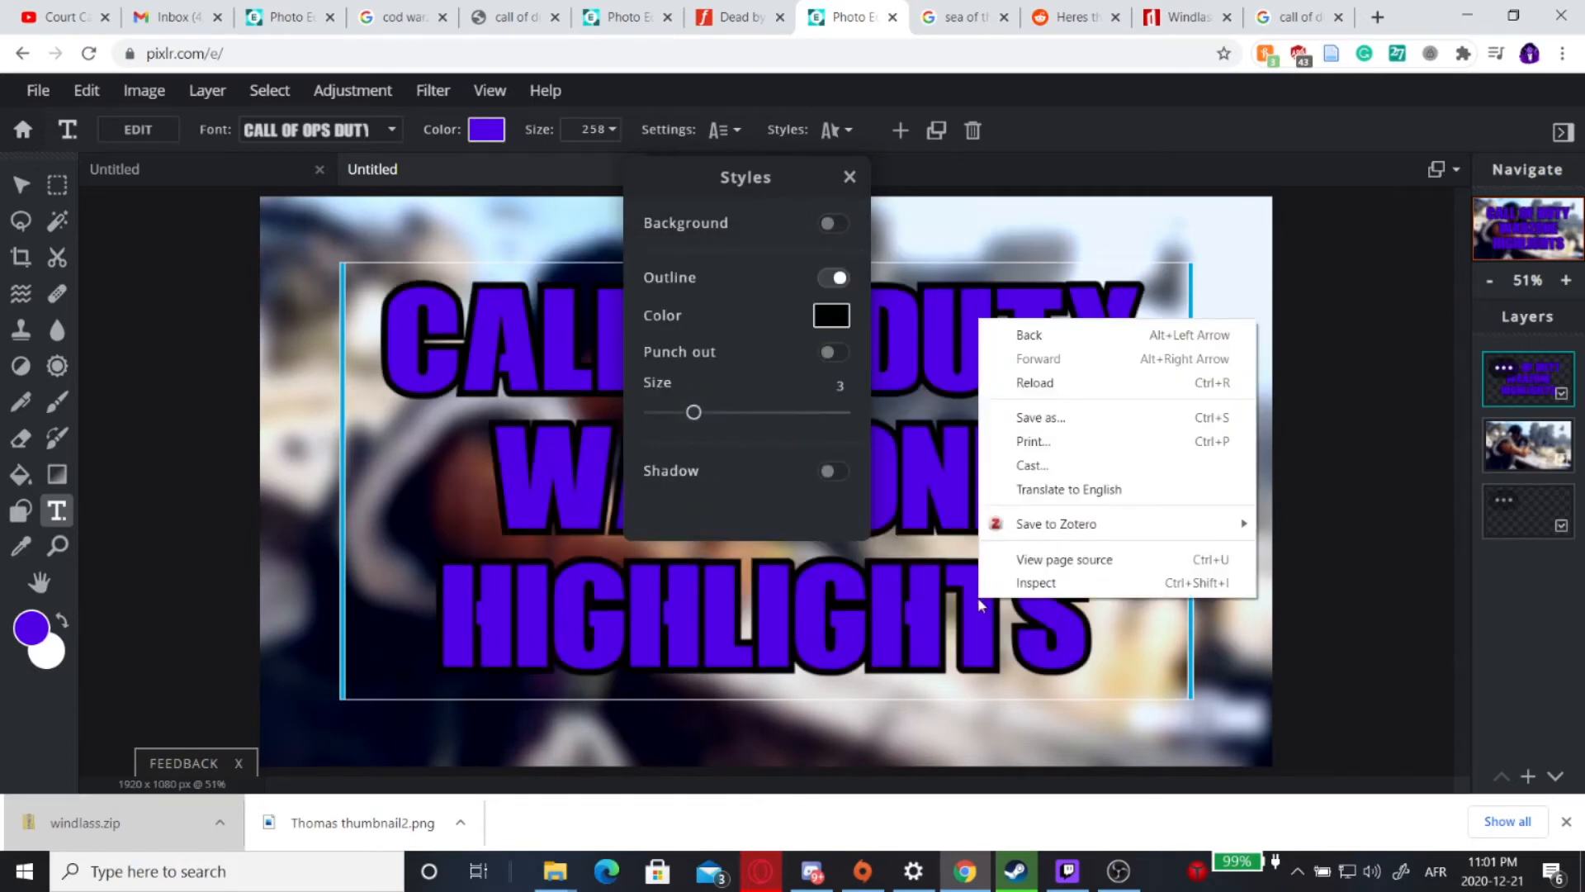
{"action": "left_click", "coordinate": [821, 499]}
{"action": "mouse_move", "coordinate": [694, 413]}
{"action": "left_mouse_down"}
{"action": "mouse_move", "coordinate": [720, 425]}
{"action": "mouse_move", "coordinate": [686, 422]}
{"action": "left_mouse_up"}
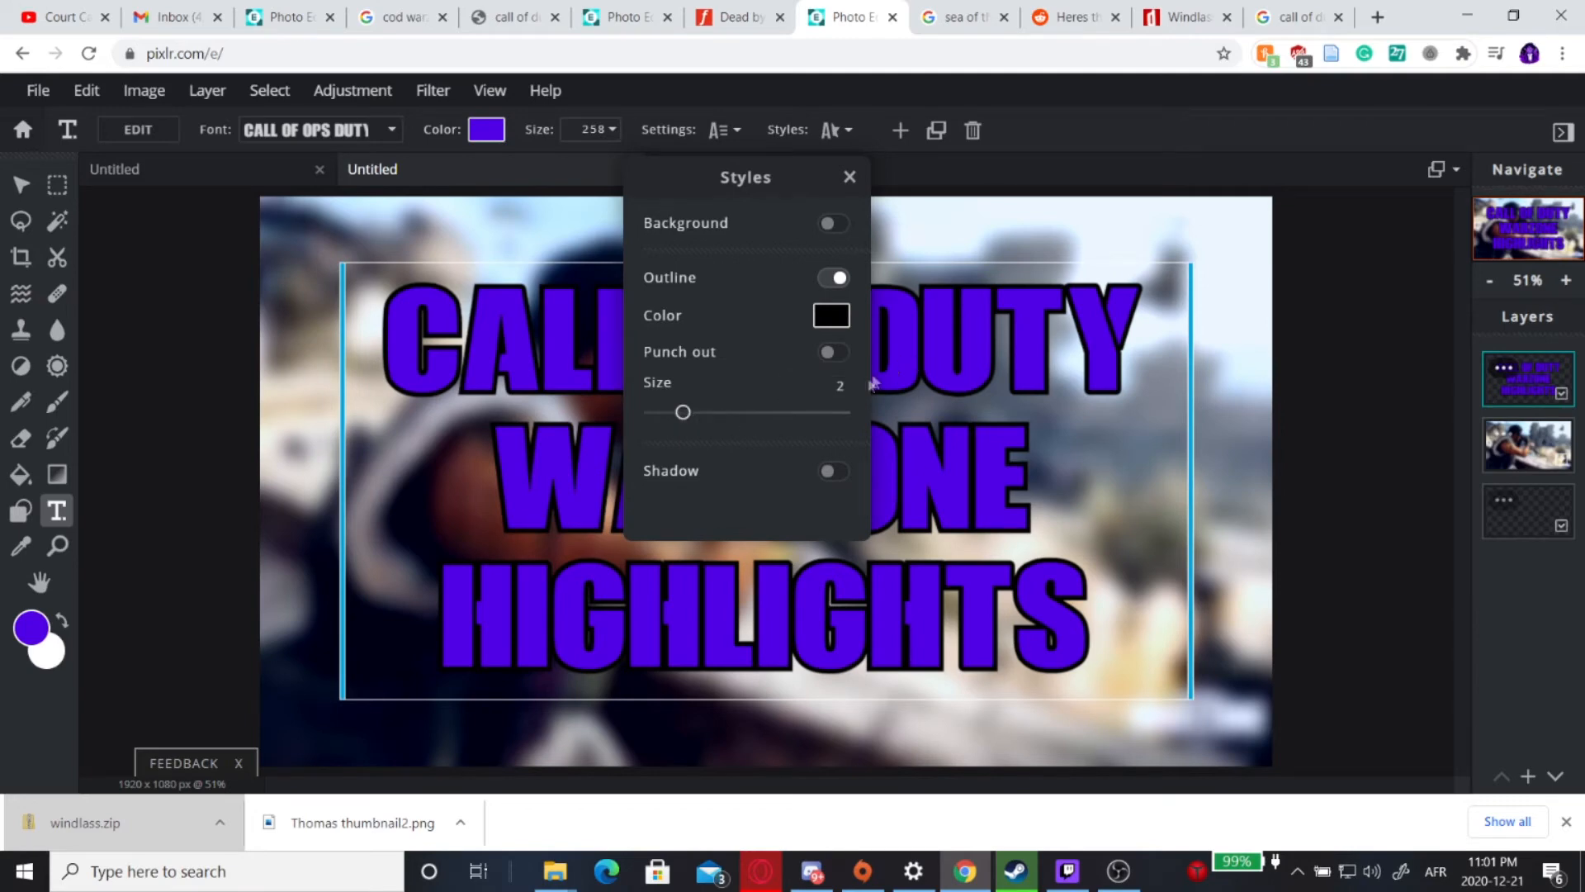
Add a shadow to the title in dark blue (#0300CA)
{"action": "left_click", "coordinate": [832, 473]}
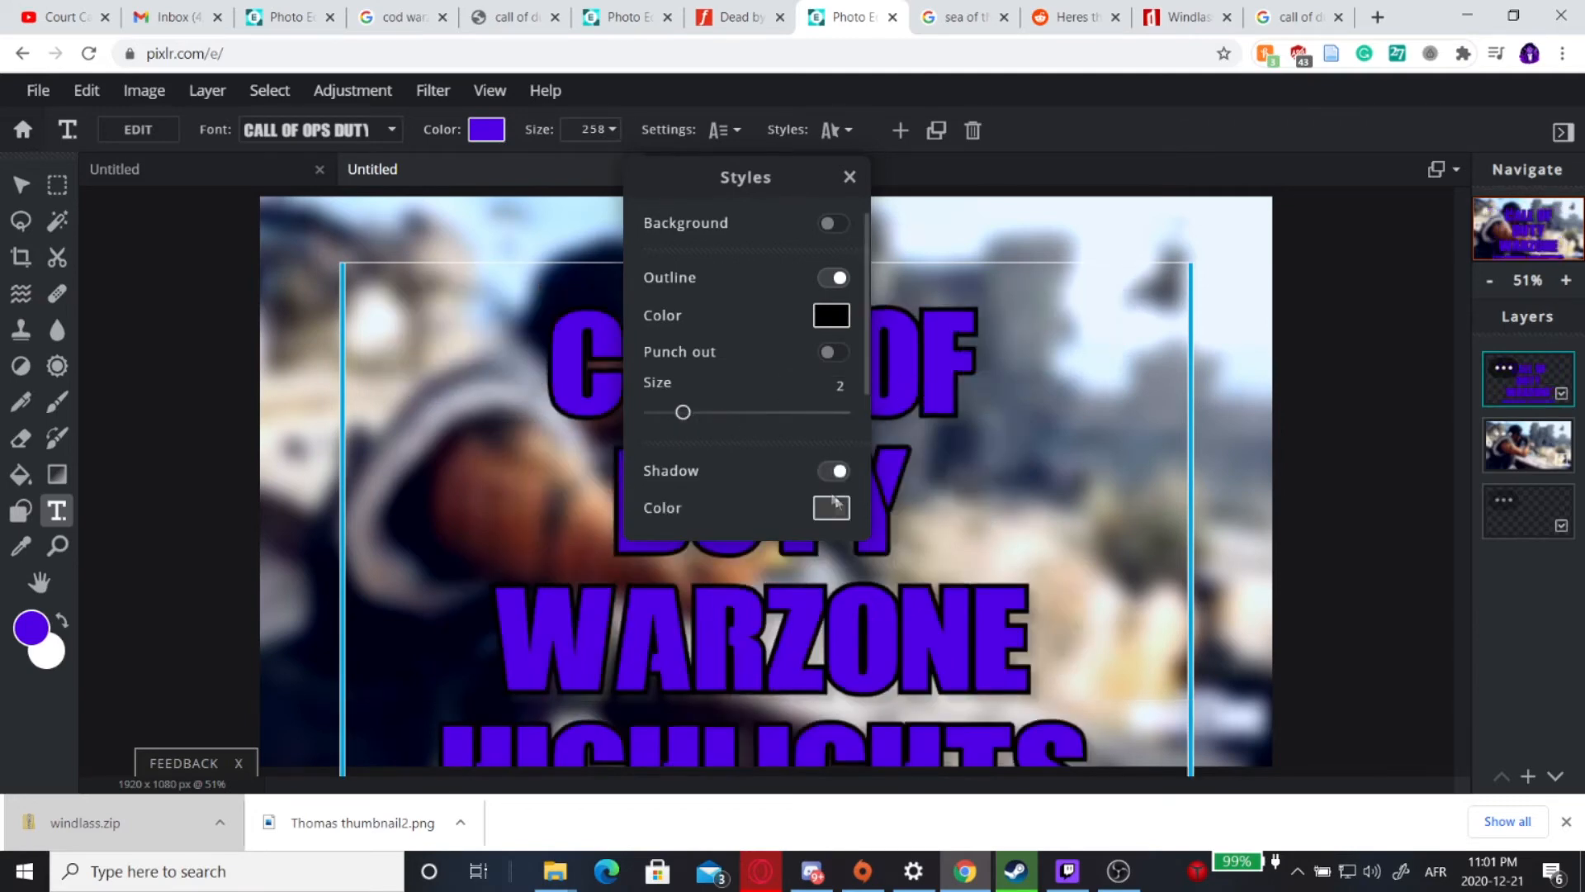
{"action": "left_click", "coordinate": [831, 508]}
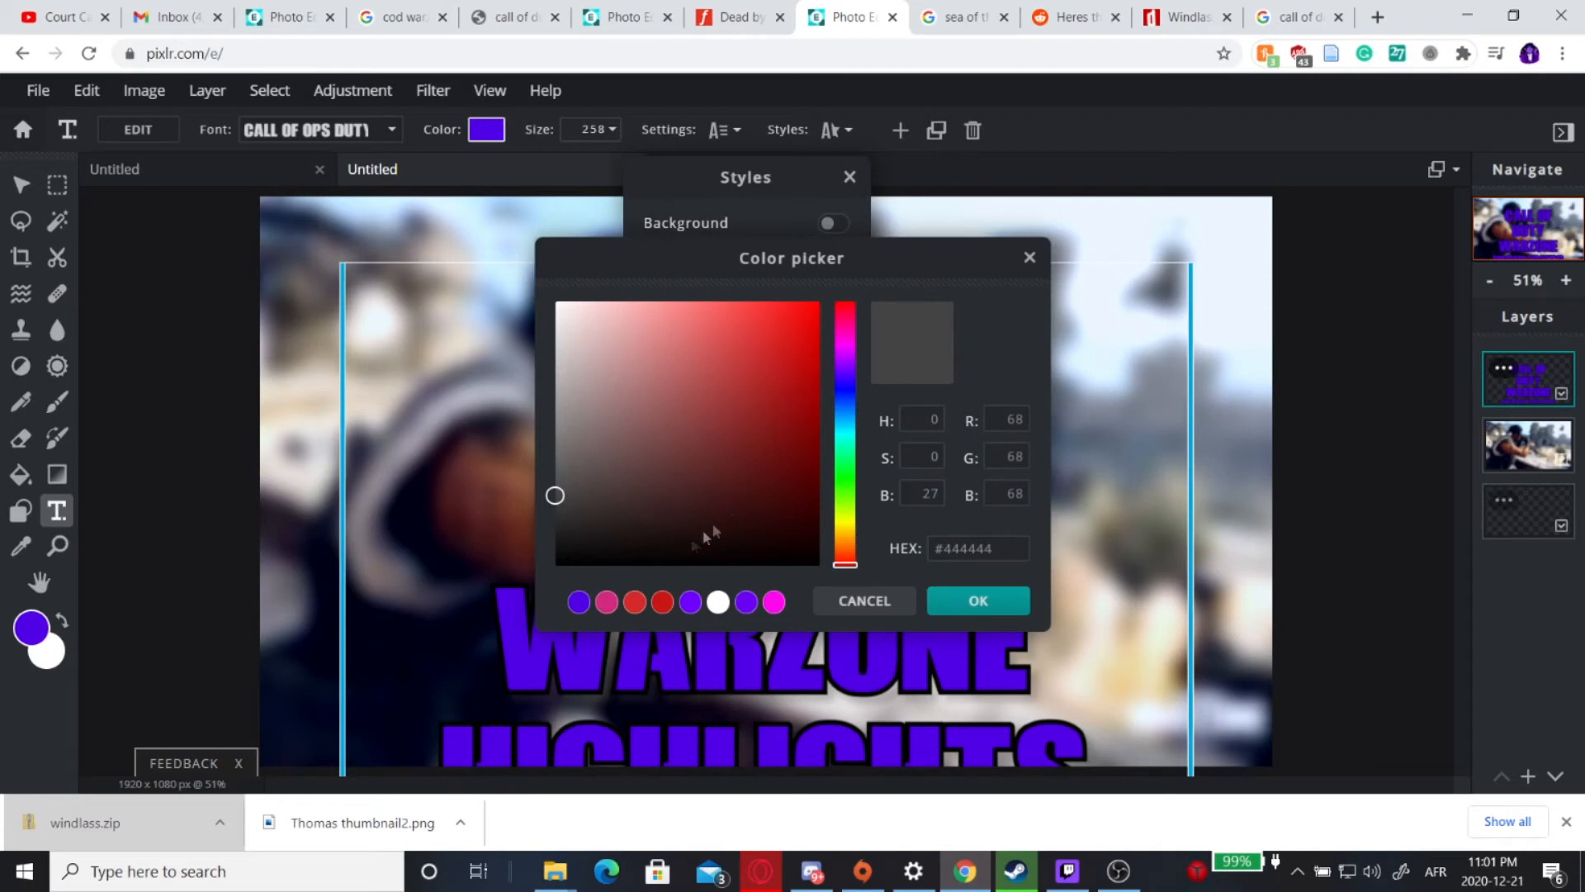
{"action": "left_click_drag", "start_coordinate": [846, 372], "coordinate": [846, 389]}
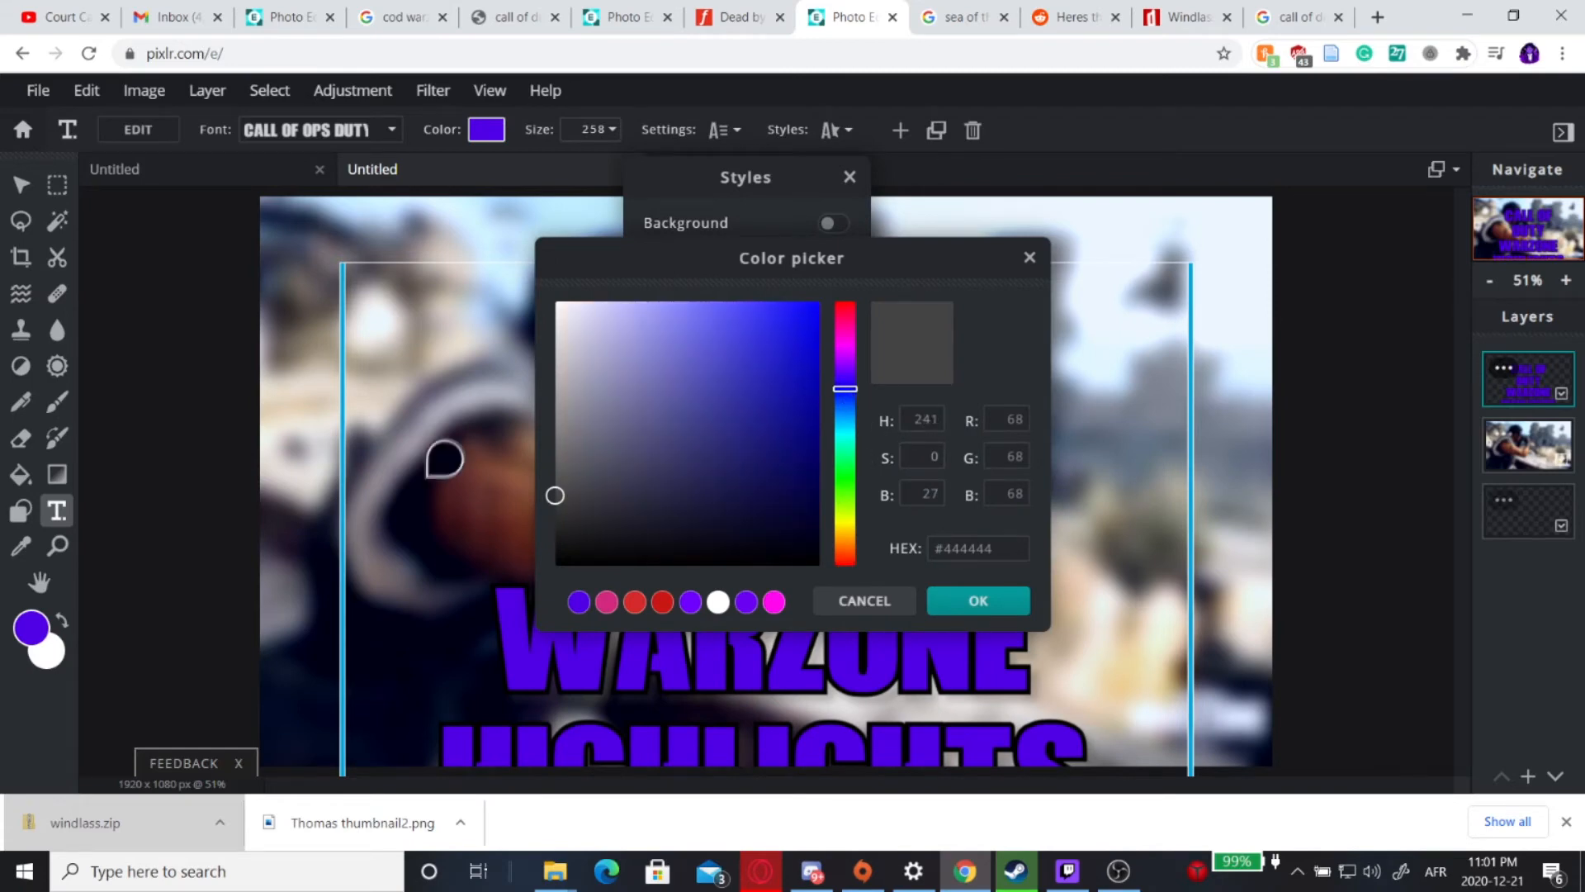
{"action": "left_click", "coordinate": [817, 341]}
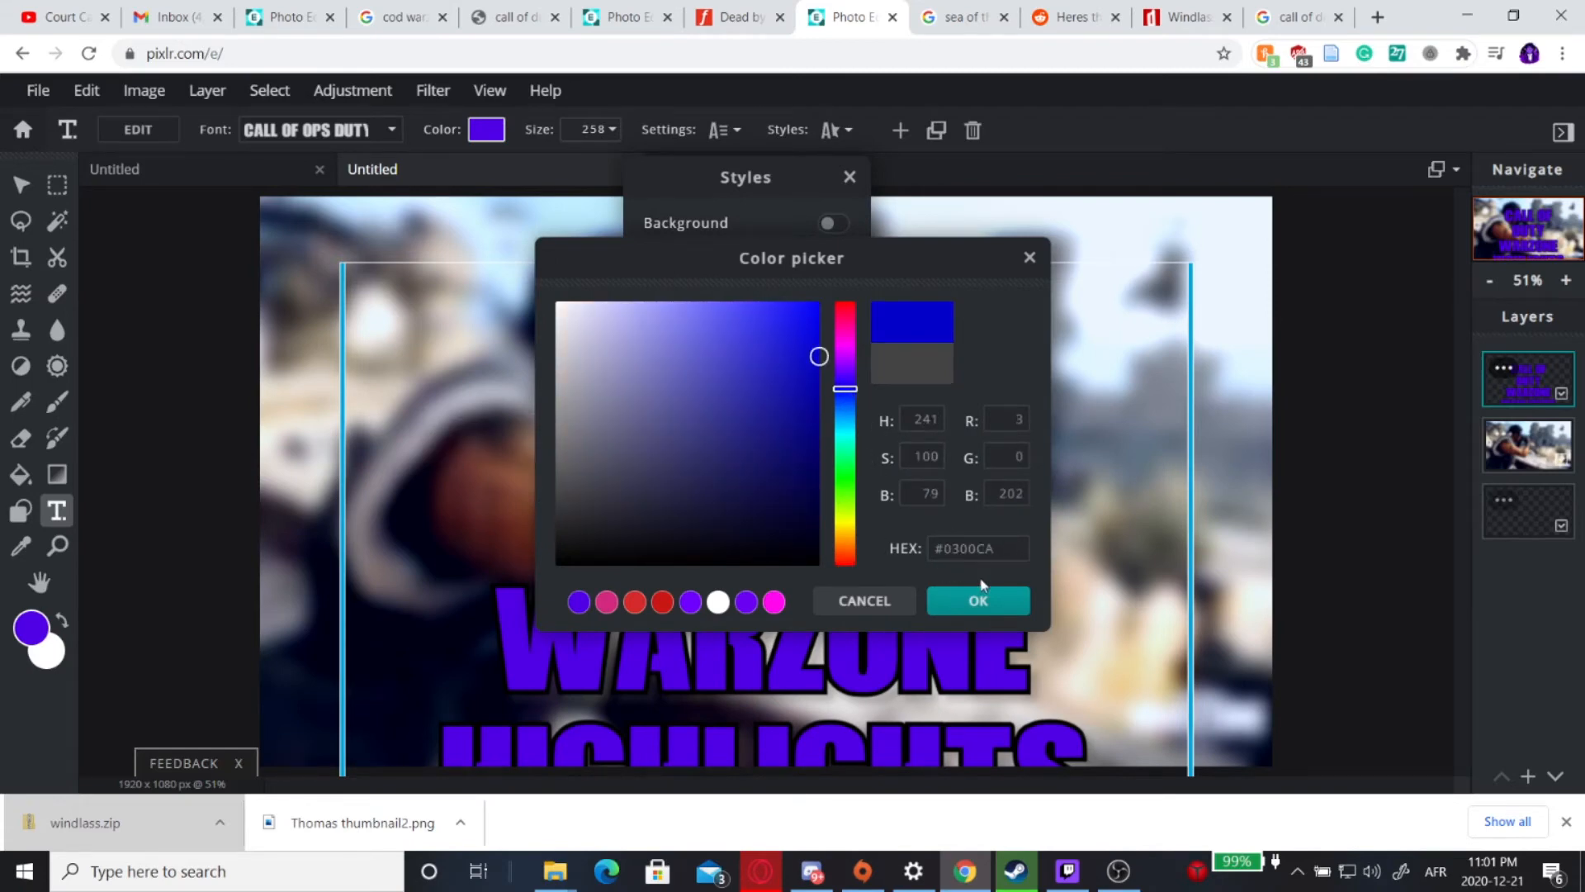
{"action": "left_click", "coordinate": [991, 602]}
{"action": "left_click", "coordinate": [821, 679]}
Reduce the title text to size 234 so it fits on three lines and center it vertically on the canvas
{"action": "left_click_drag", "start_coordinate": [838, 632], "coordinate": [832, 541]}
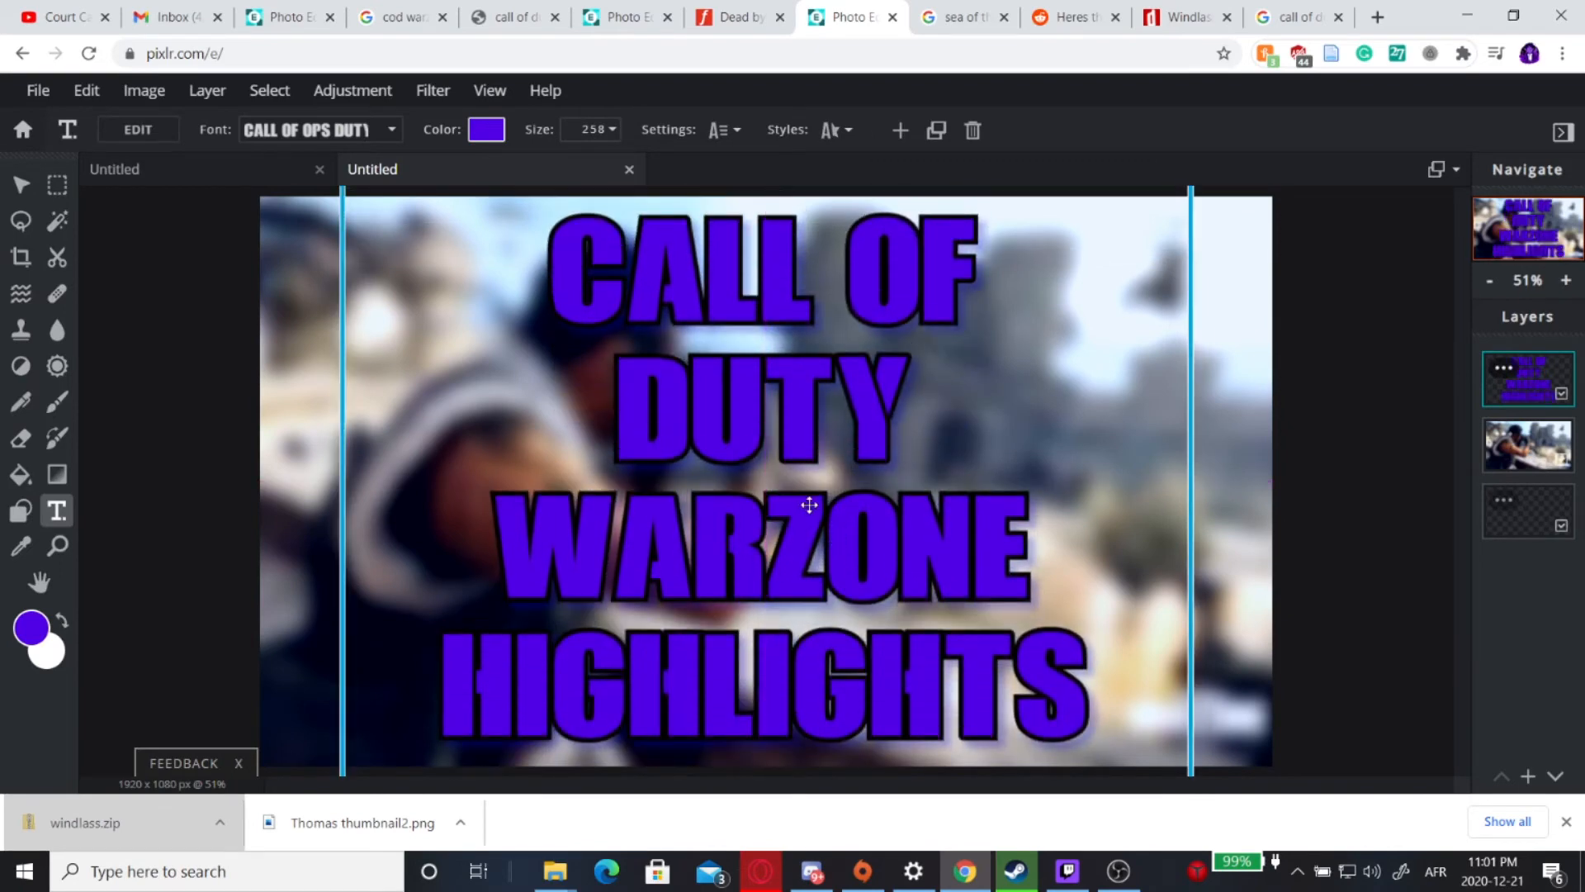
{"action": "double_click", "coordinate": [768, 384]}
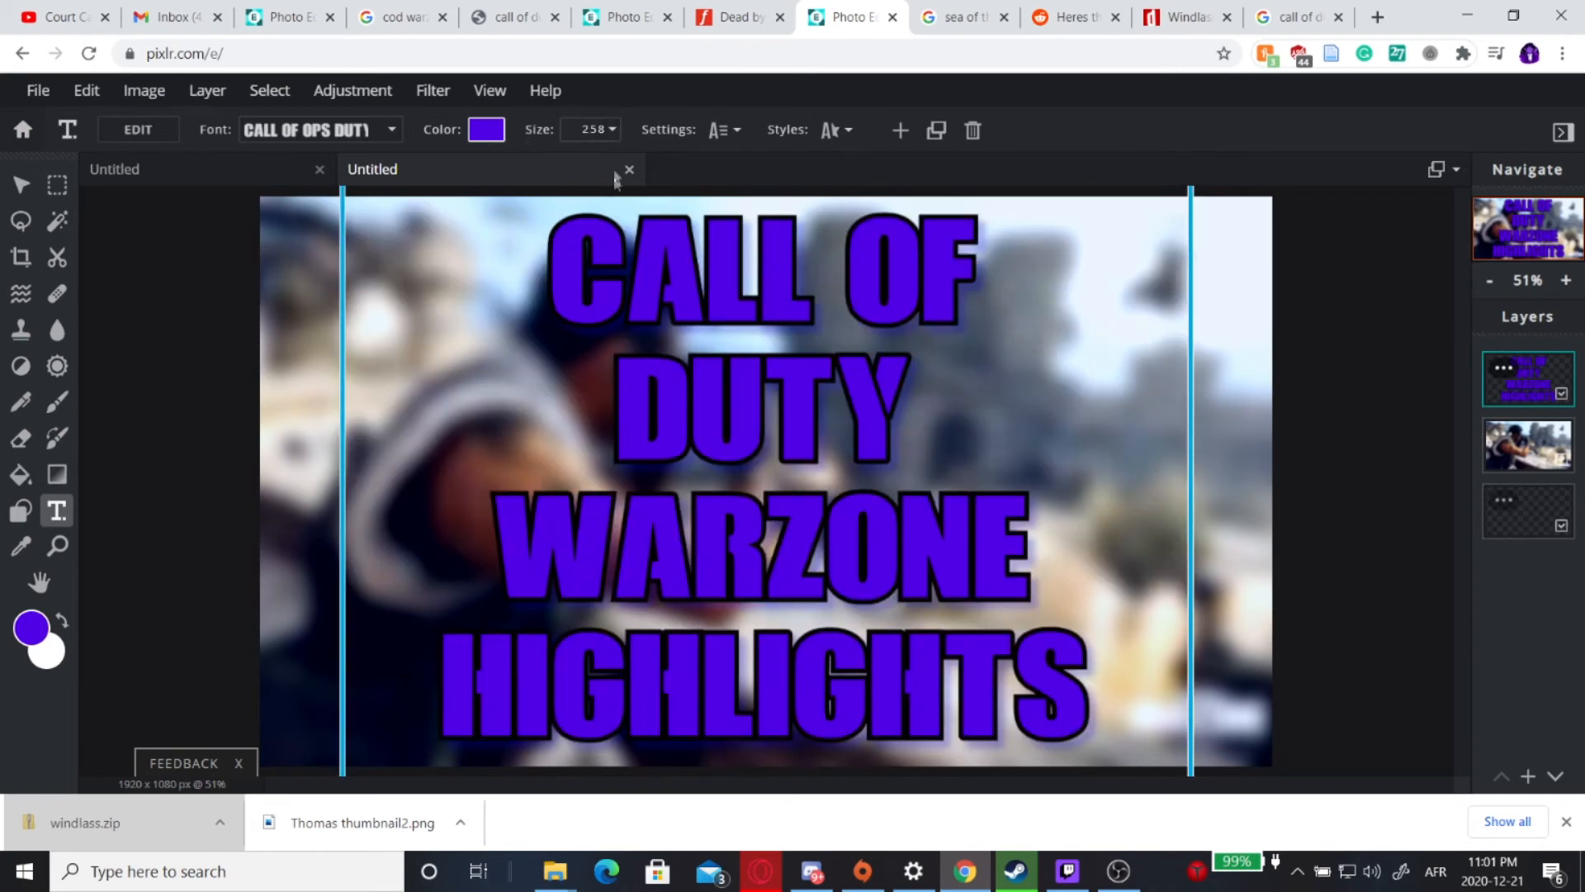
{"action": "left_click", "coordinate": [611, 129]}
{"action": "left_click", "coordinate": [611, 129]}
{"action": "left_click_drag", "start_coordinate": [490, 167], "coordinate": [479, 166]}
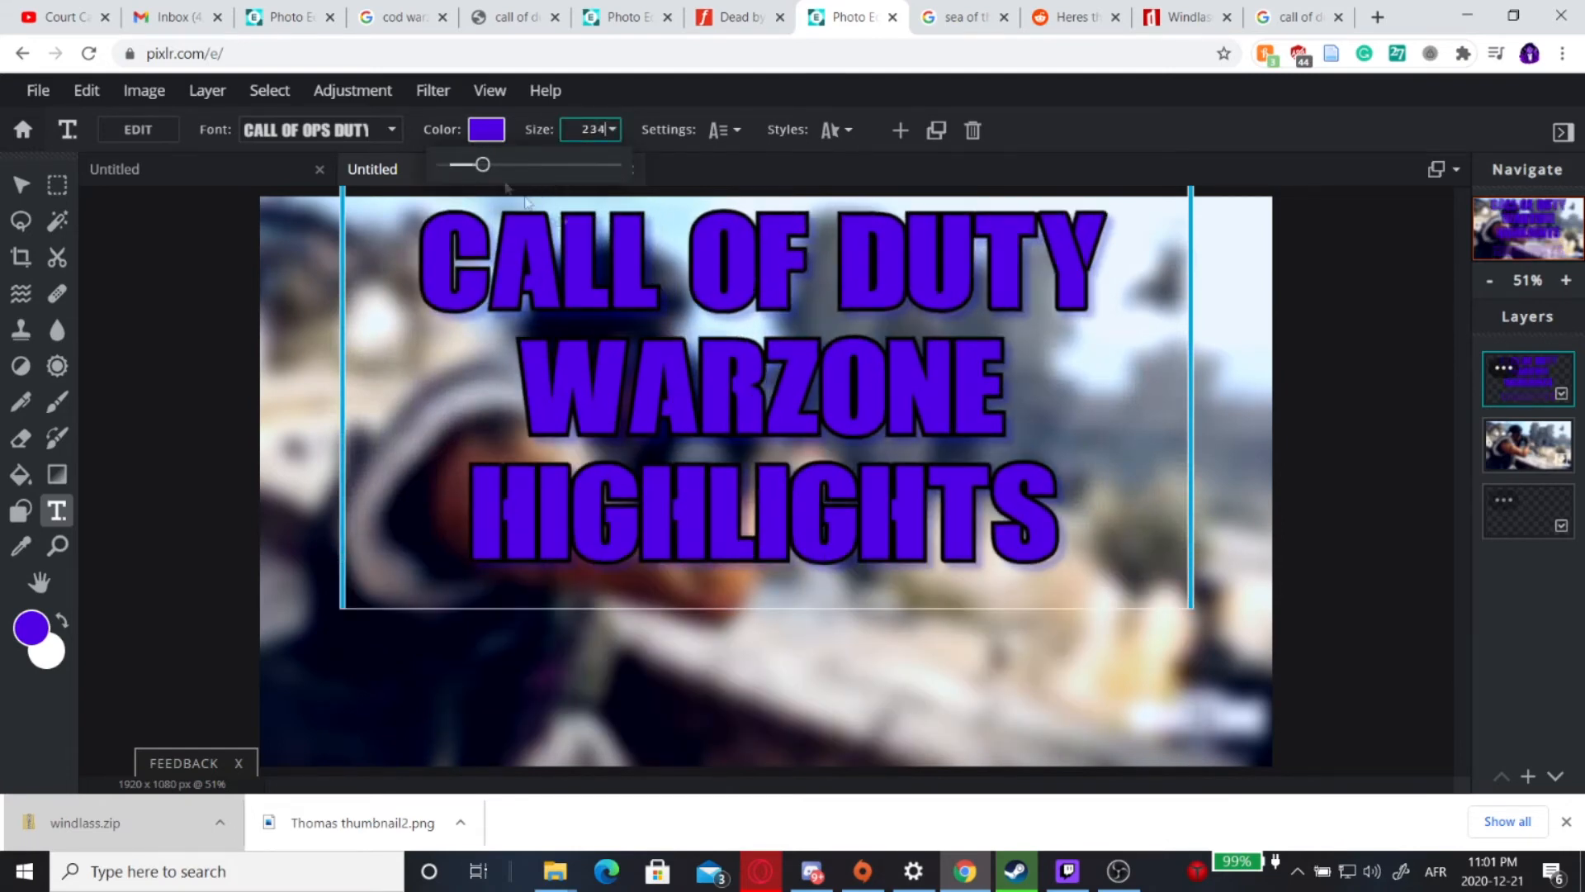
{"action": "left_click_drag", "start_coordinate": [707, 378], "coordinate": [721, 469]}
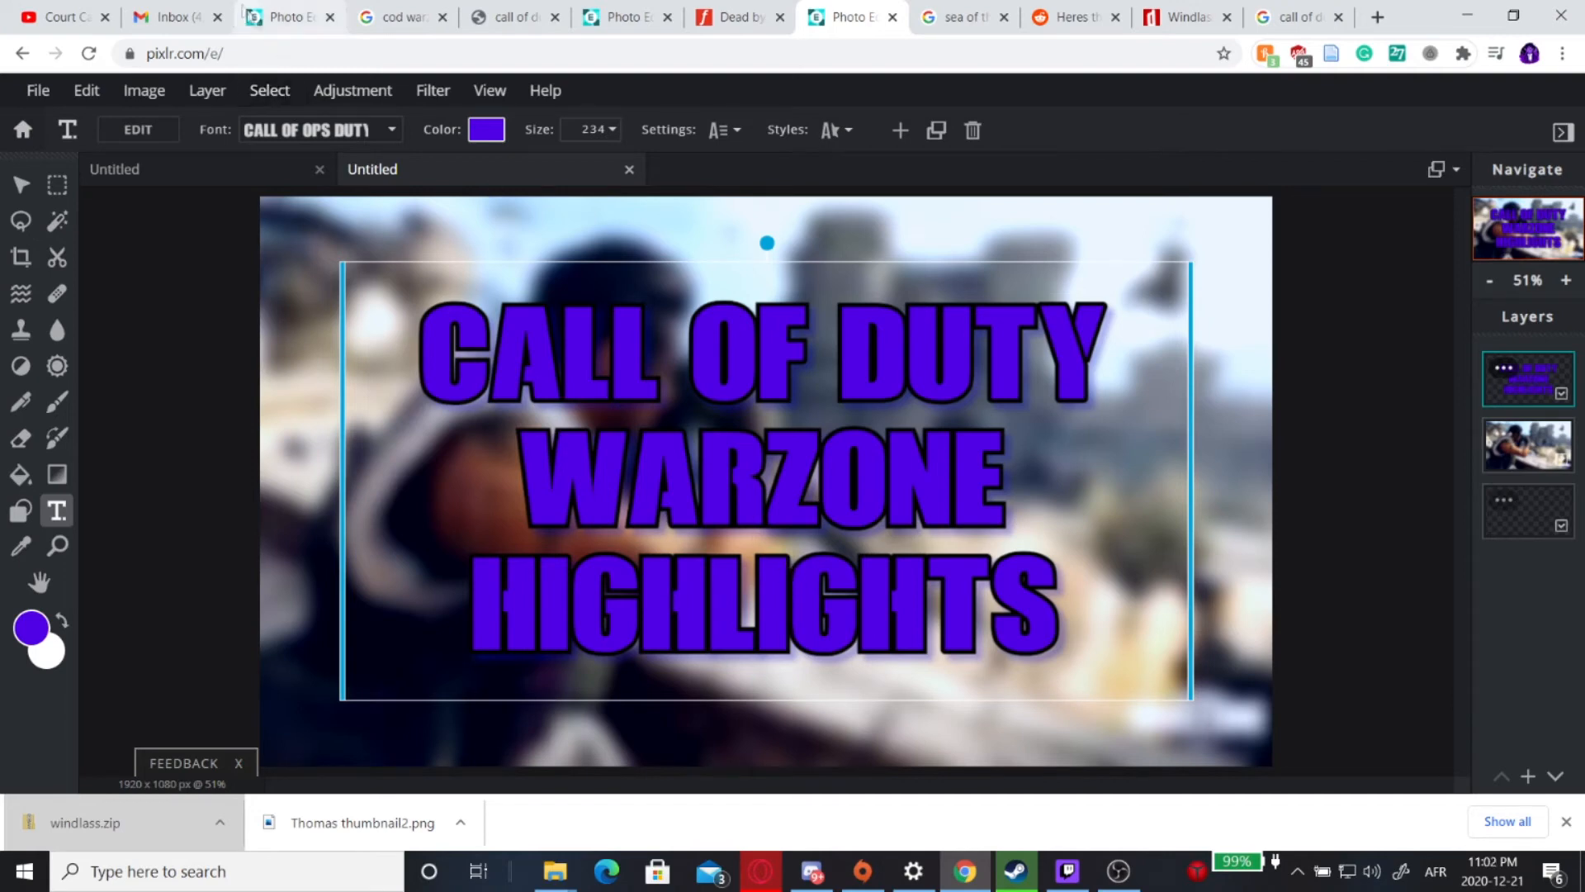
Compare the title with the Warzone thumbnail in the other browser tab and return to select the title text
{"action": "left_click", "coordinate": [284, 17]}
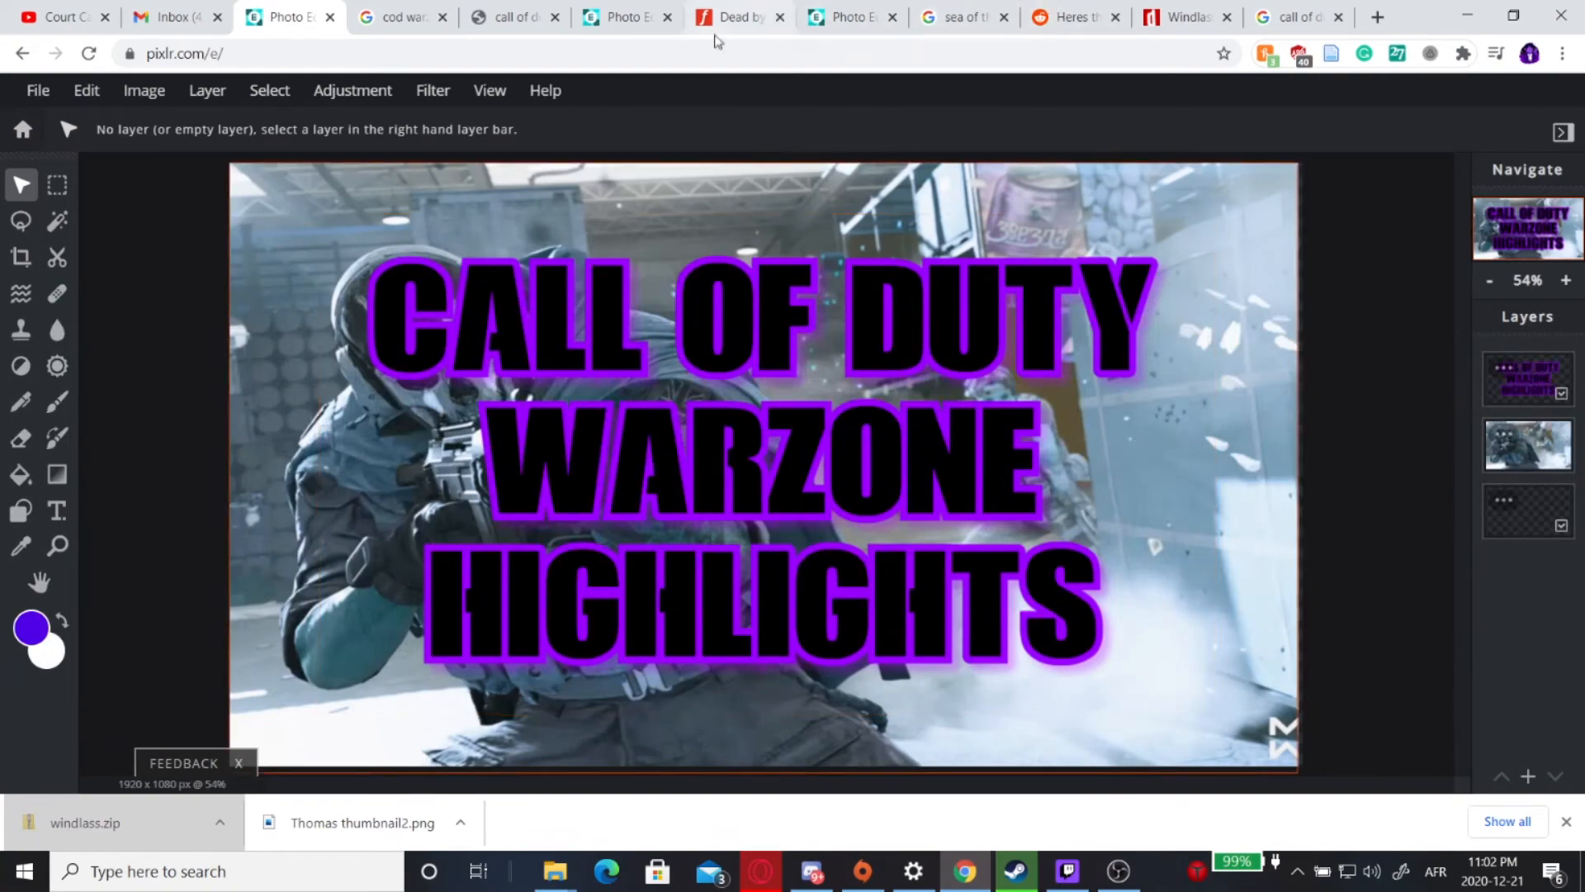
{"action": "left_click", "coordinate": [846, 17]}
{"action": "left_click", "coordinate": [636, 396]}
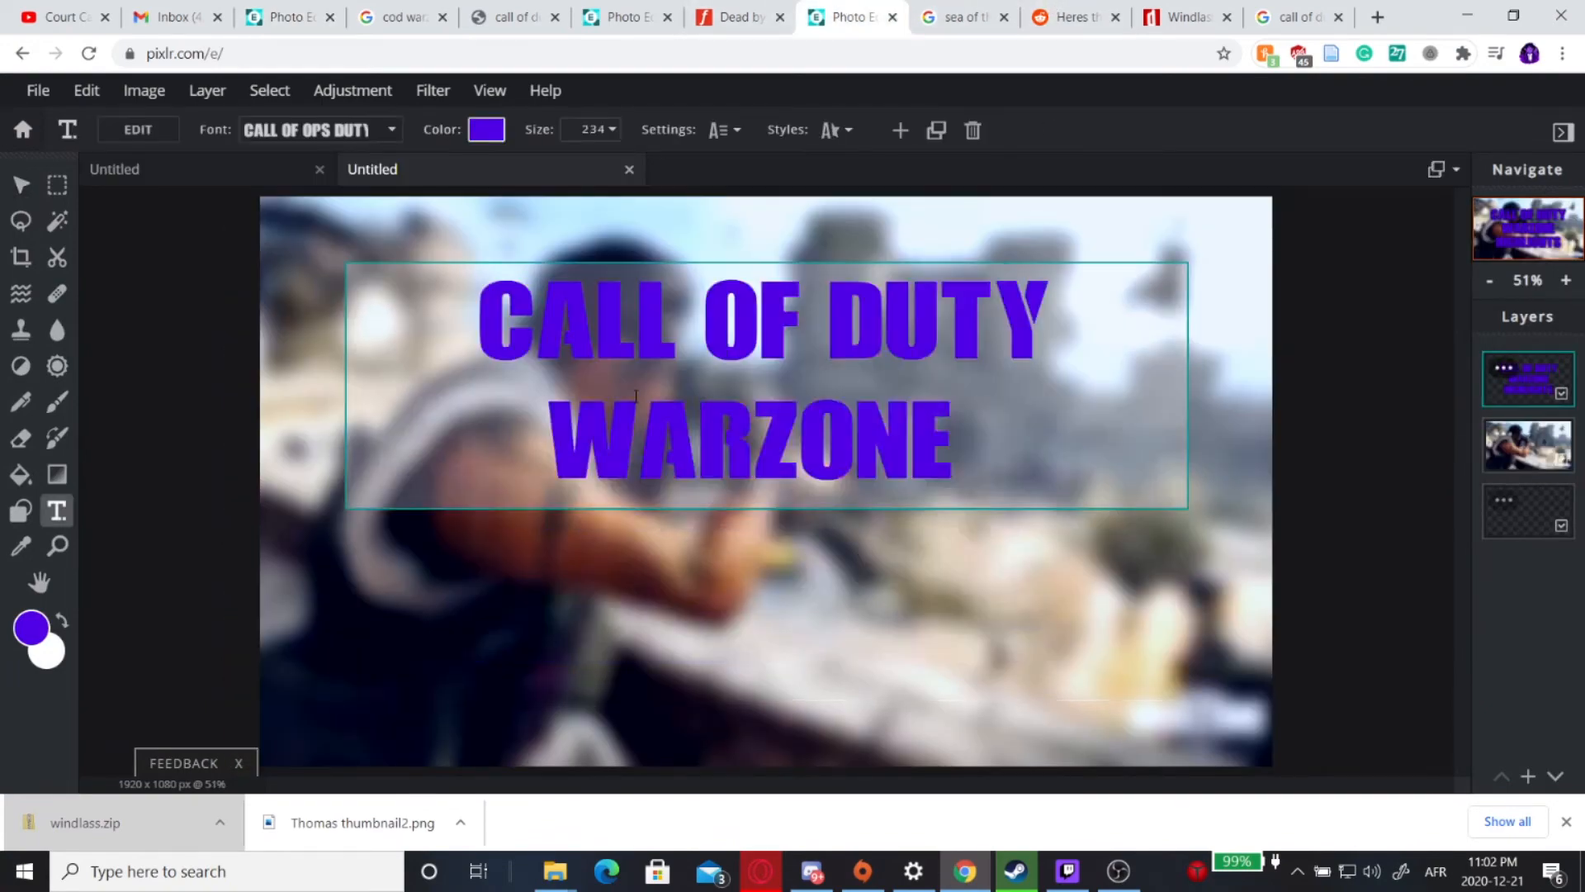
{"action": "key", "text": "ctrl+a"}
{"action": "left_click", "coordinate": [487, 129]}
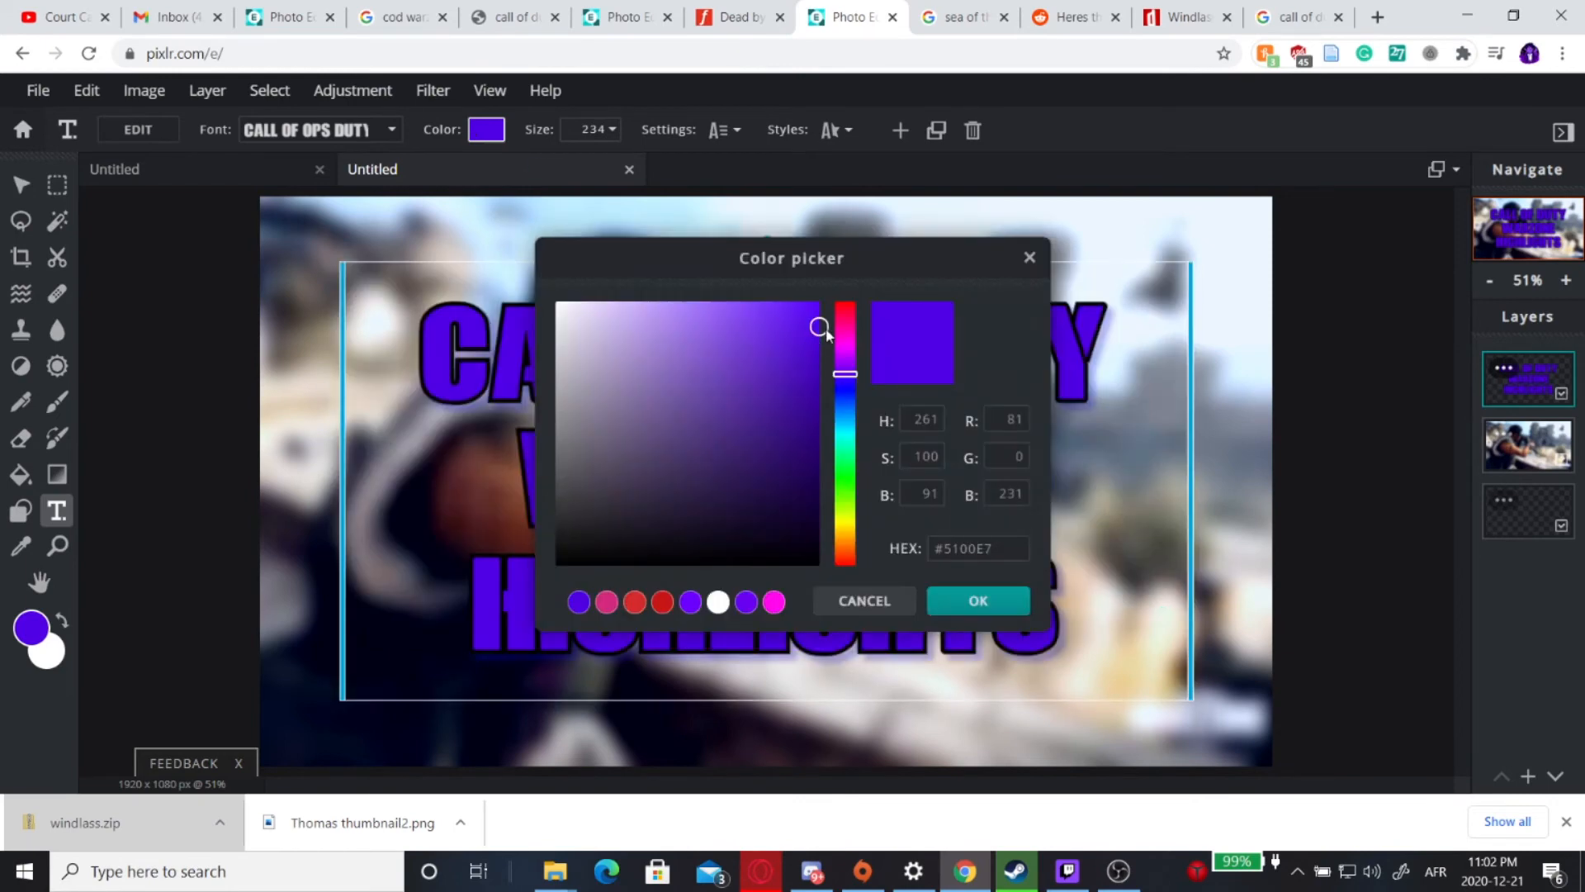
{"action": "mouse_move", "coordinate": [820, 339]}
{"action": "left_mouse_down"}
{"action": "mouse_move", "coordinate": [731, 446]}
{"action": "mouse_move", "coordinate": [680, 566]}
{"action": "left_mouse_up"}
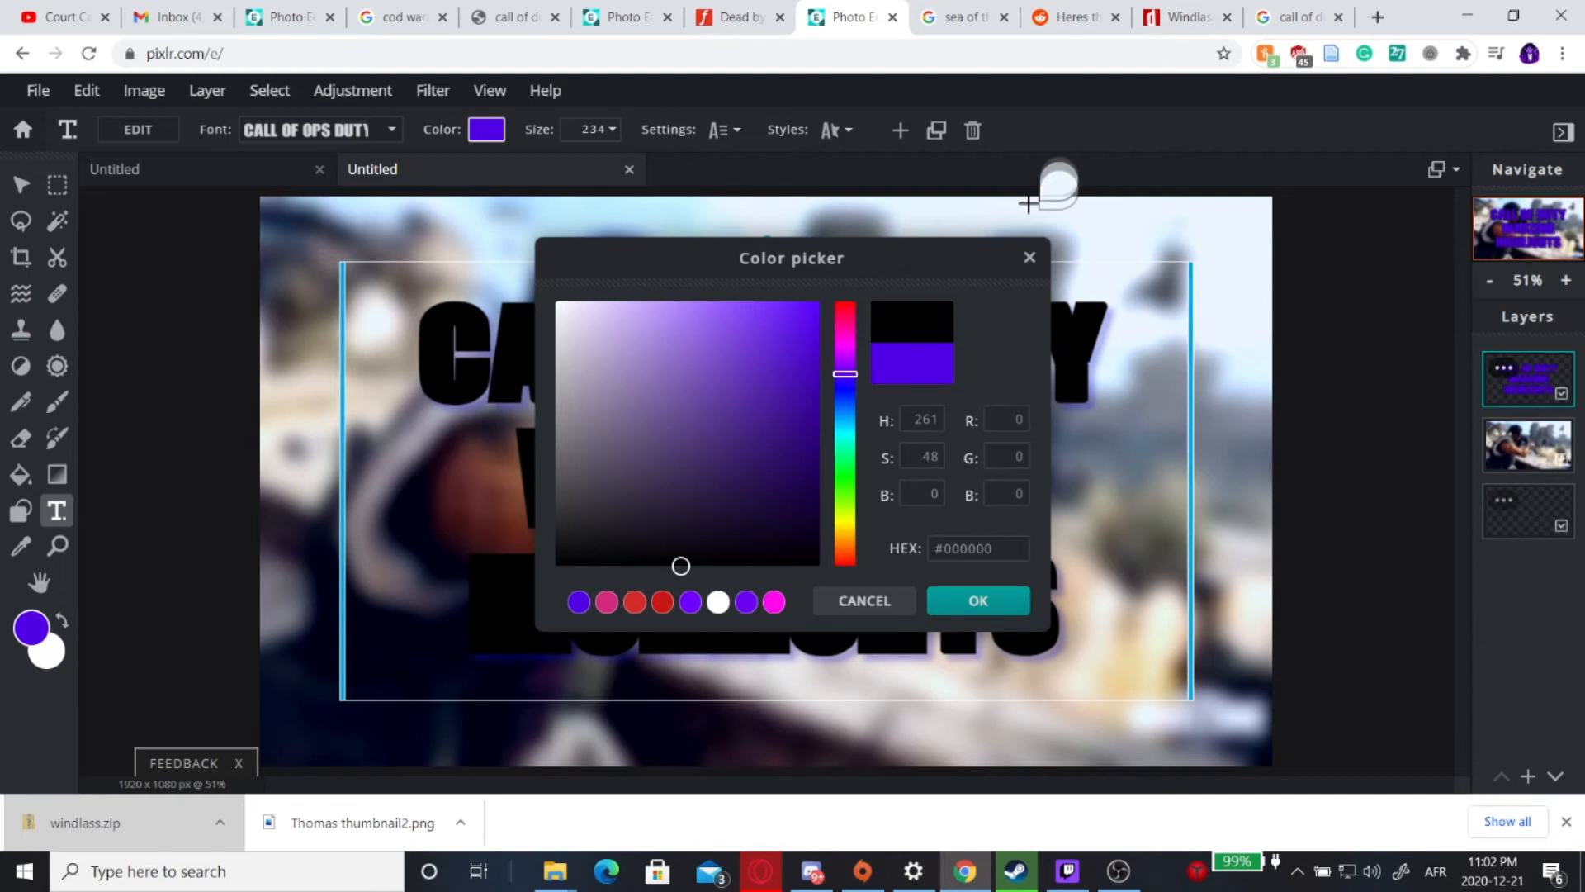
{"action": "left_click", "coordinate": [1030, 259]}
{"action": "left_click", "coordinate": [818, 139]}
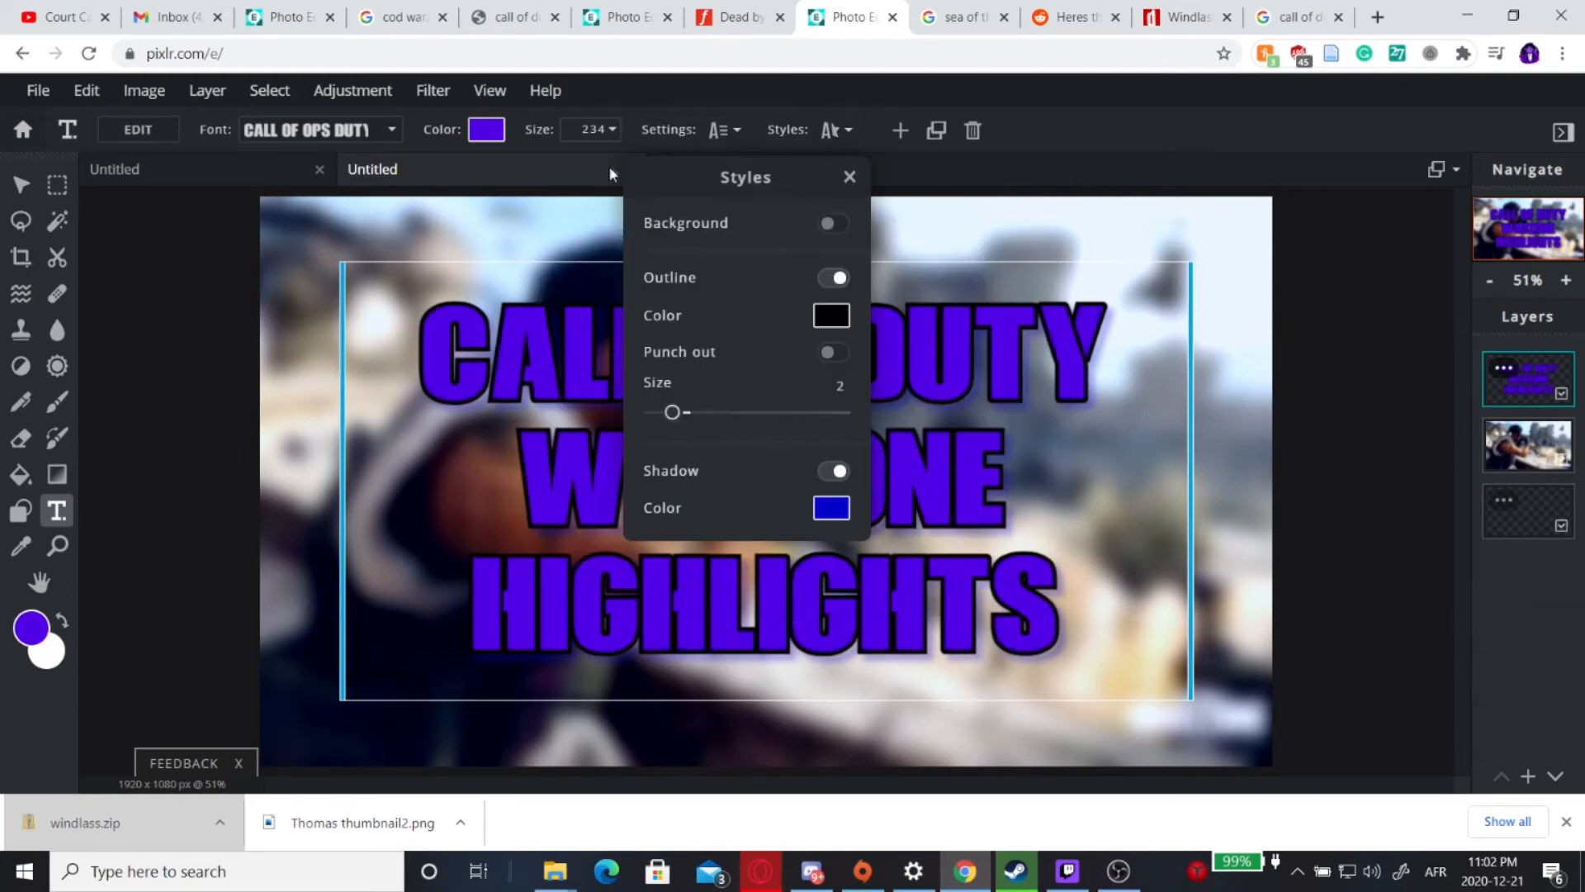
Change the title's fill color to black
{"action": "left_click", "coordinate": [487, 132]}
{"action": "left_click", "coordinate": [487, 132]}
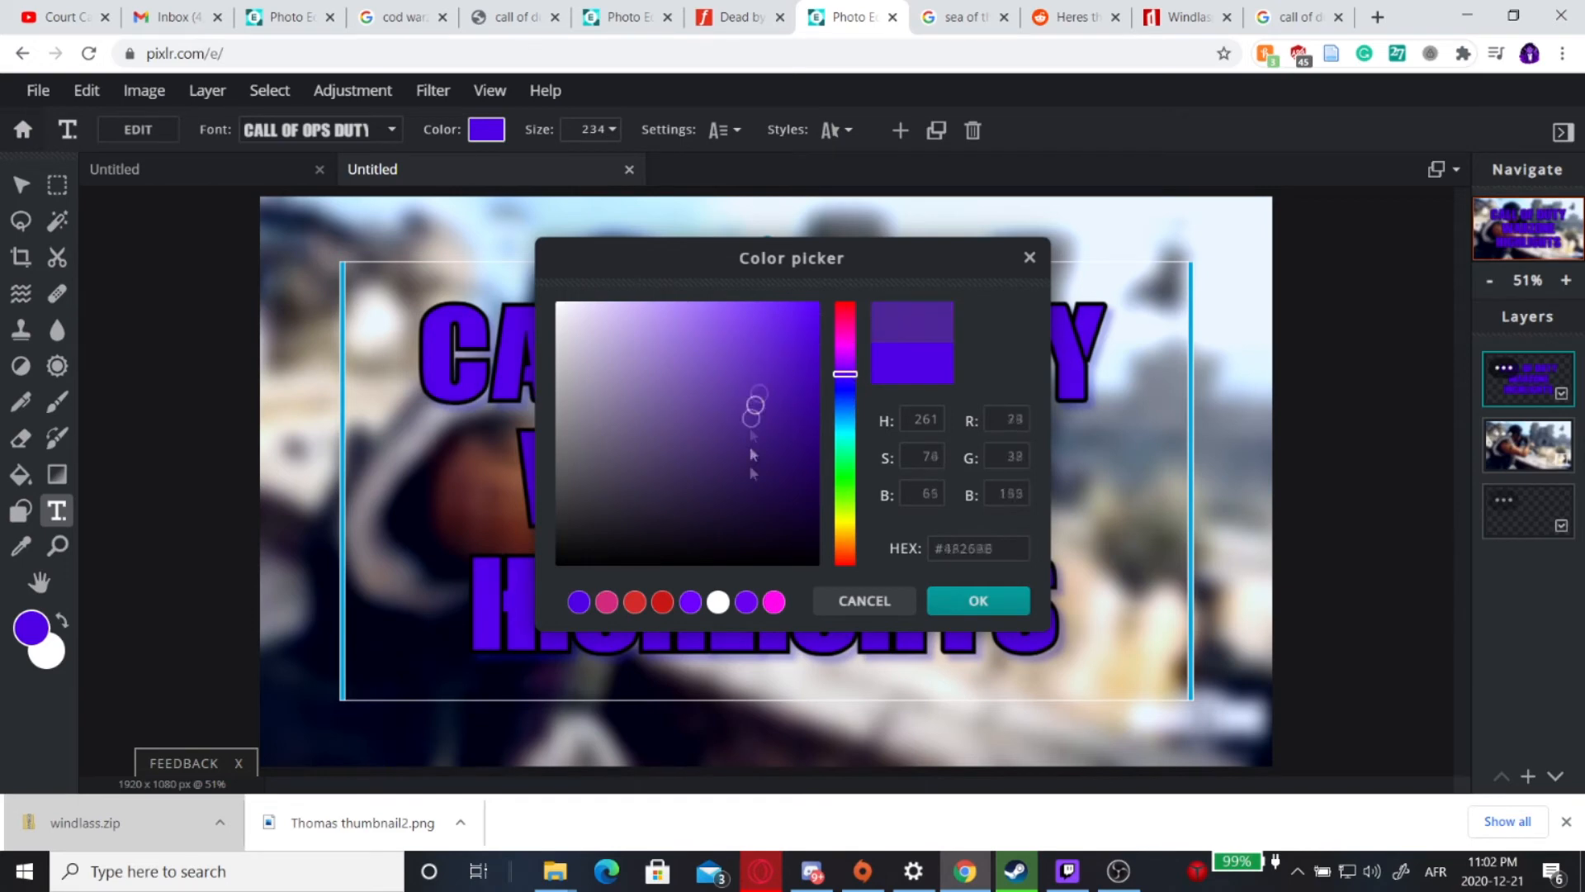
{"action": "left_click", "coordinate": [762, 565]}
{"action": "left_click", "coordinate": [1004, 611]}
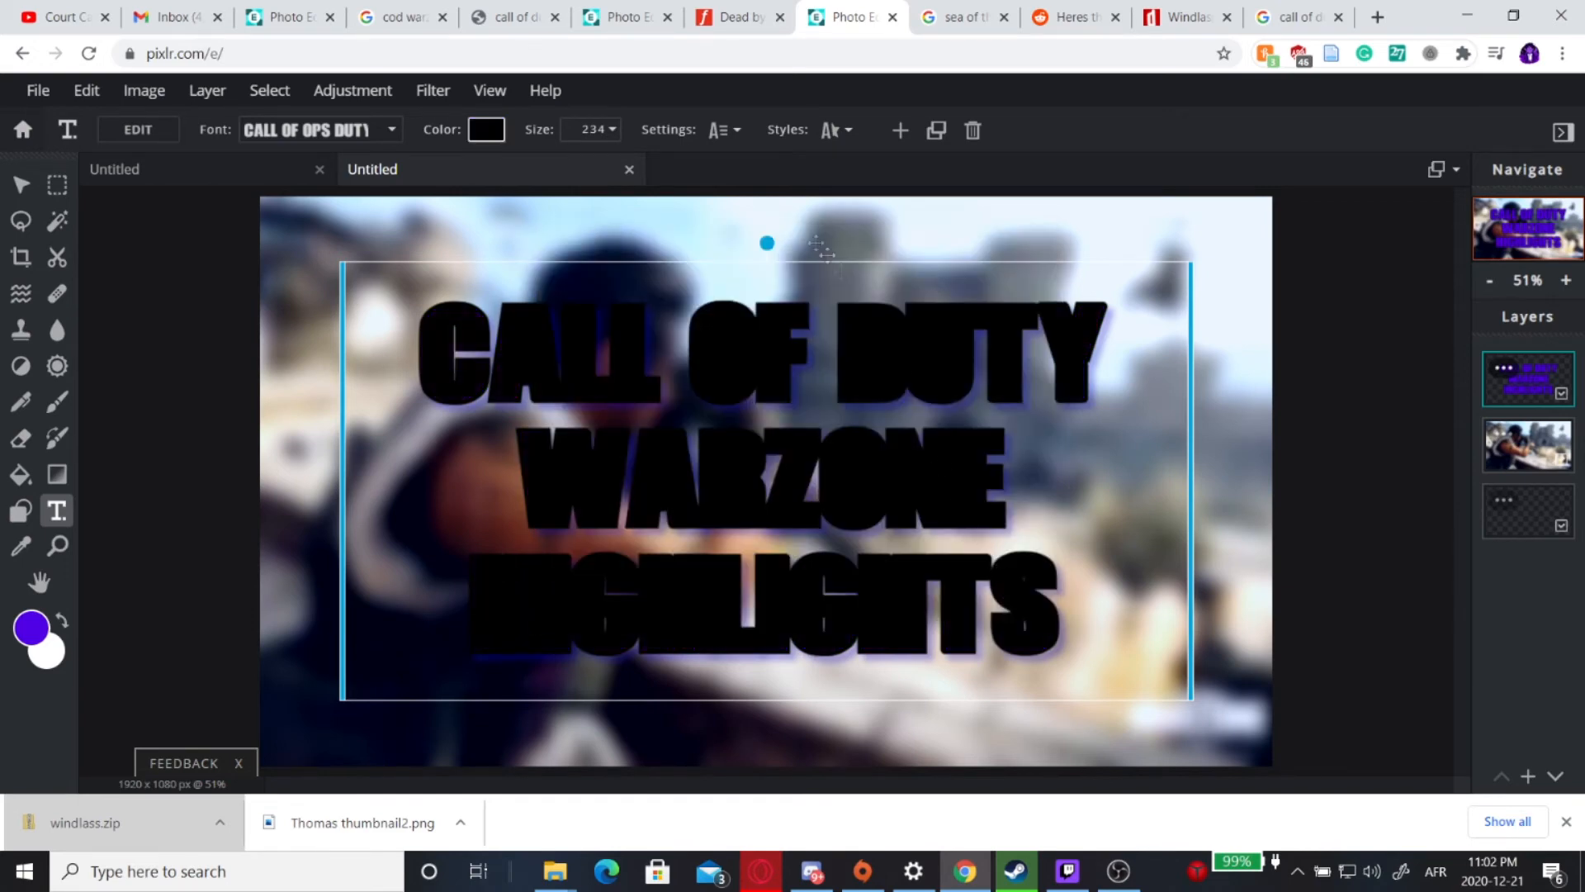
Make the title's blue shadow color slightly darker
{"action": "left_click", "coordinate": [836, 130]}
{"action": "left_click", "coordinate": [828, 513]}
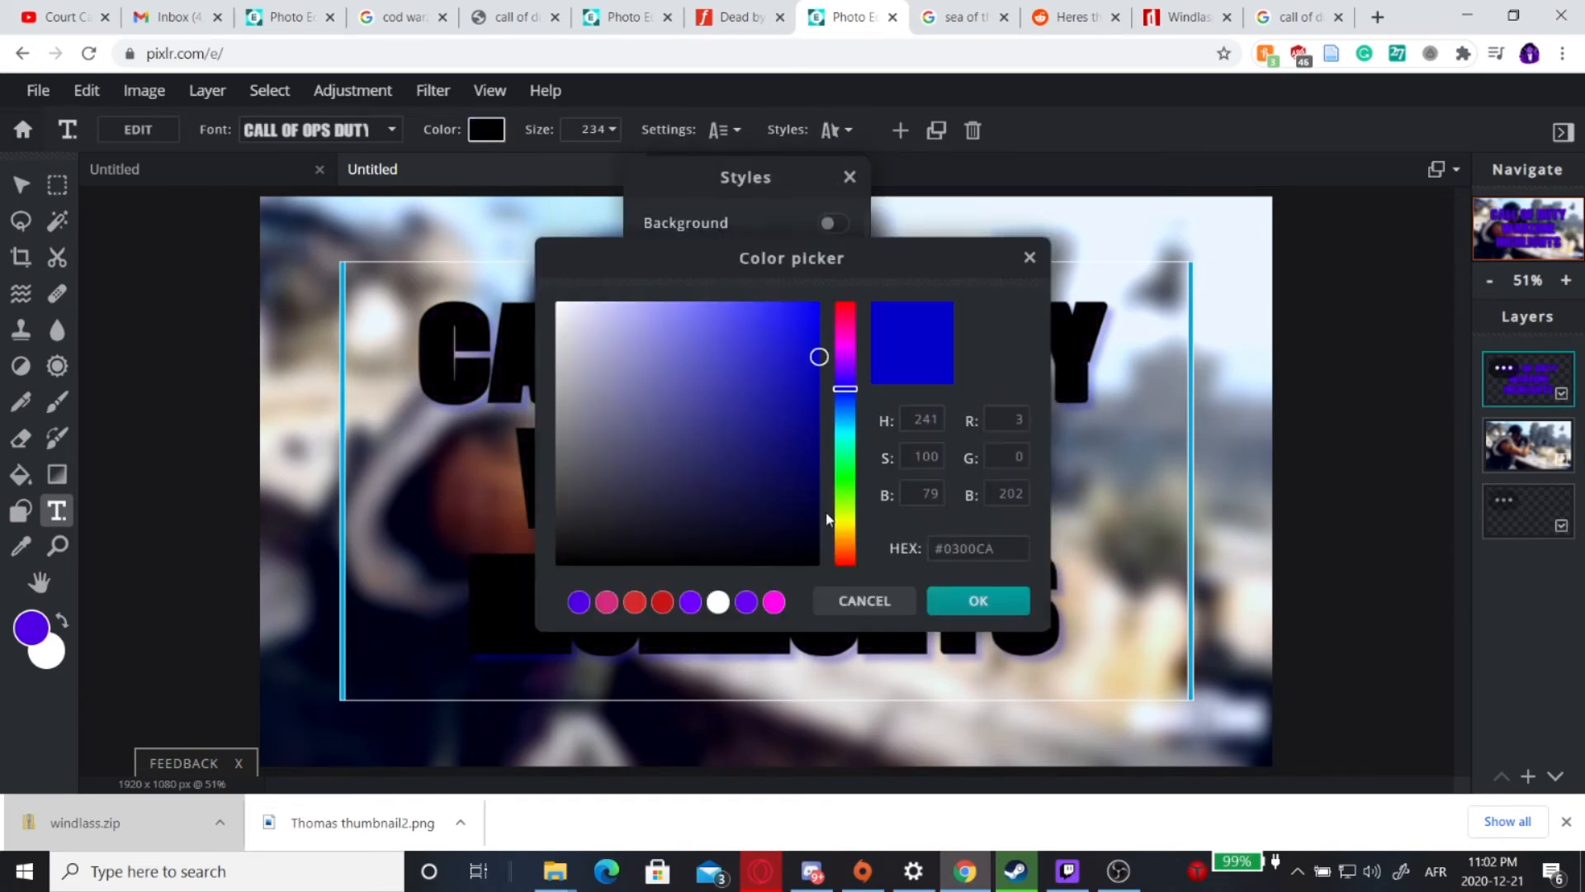
{"action": "mouse_move", "coordinate": [815, 361]}
{"action": "left_mouse_down"}
{"action": "mouse_move", "coordinate": [803, 354]}
{"action": "mouse_move", "coordinate": [757, 424]}
{"action": "mouse_move", "coordinate": [819, 372]}
{"action": "left_mouse_up"}
{"action": "left_click", "coordinate": [978, 601]}
Try a red (#FF0000) and a magenta outline color on the title
{"action": "left_click", "coordinate": [830, 314]}
{"action": "mouse_move", "coordinate": [800, 345]}
{"action": "left_mouse_down"}
{"action": "mouse_move", "coordinate": [789, 322]}
{"action": "mouse_move", "coordinate": [818, 302]}
{"action": "left_mouse_up"}
{"action": "left_click", "coordinate": [982, 599]}
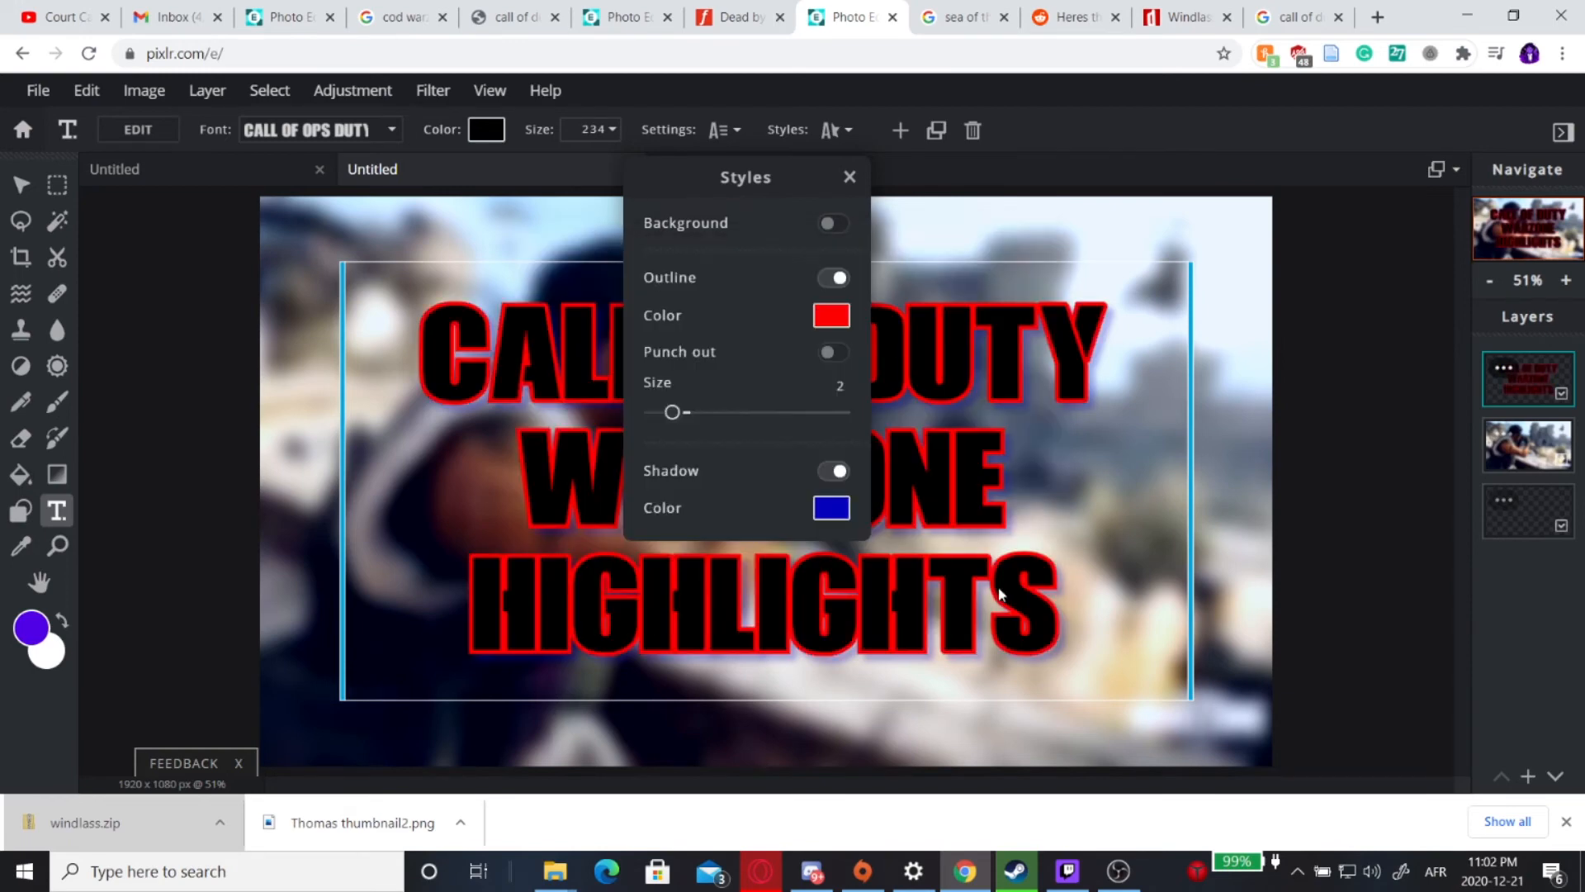
{"action": "left_click", "coordinate": [830, 315]}
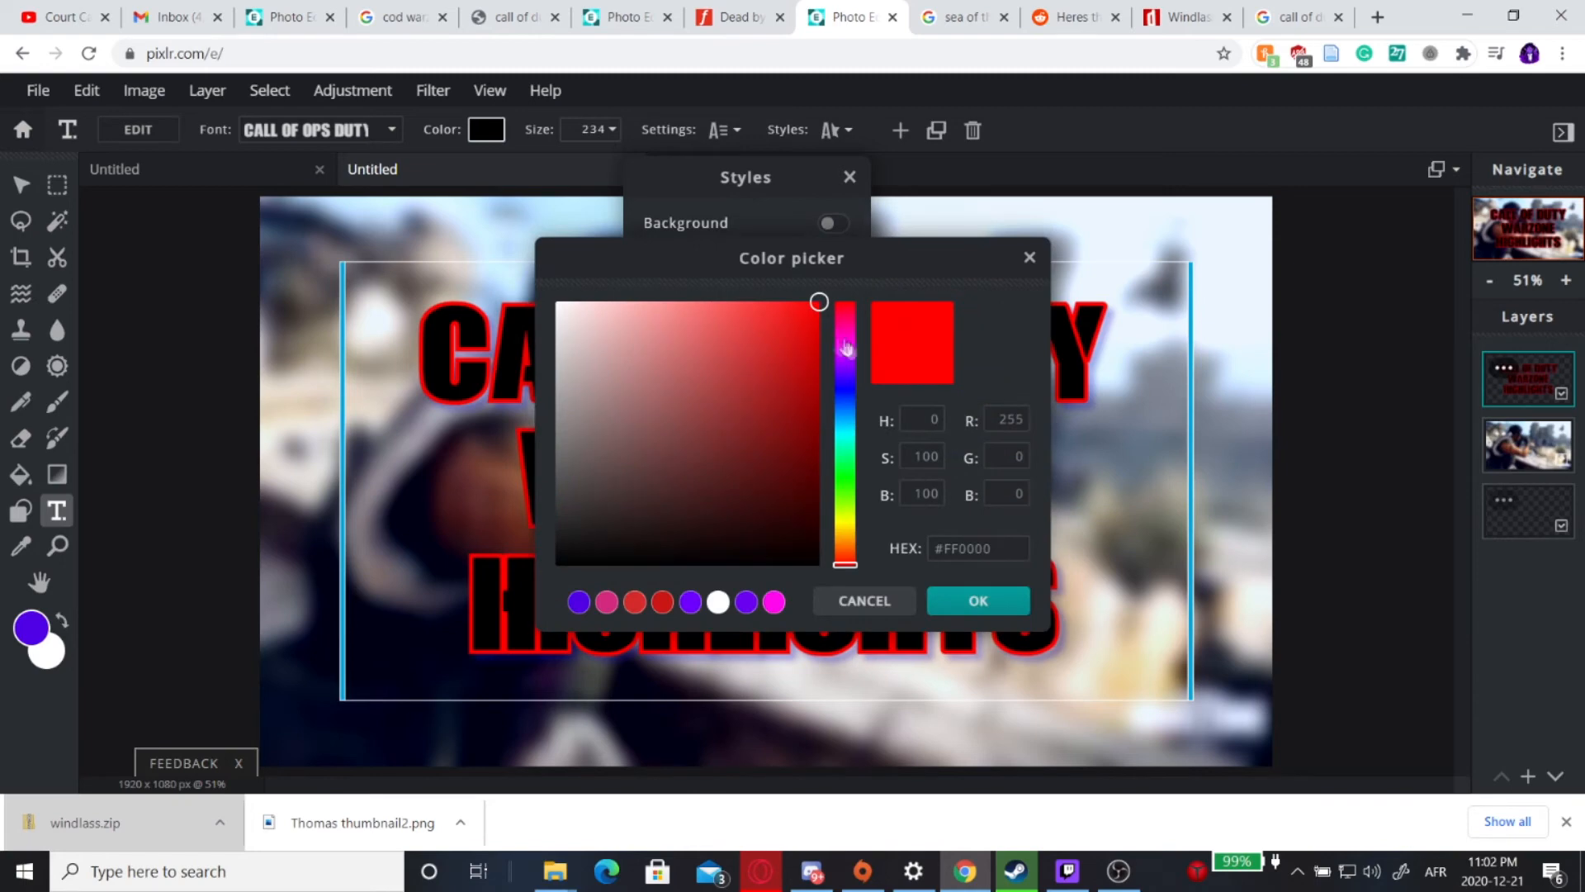
{"action": "left_click", "coordinate": [845, 343]}
{"action": "left_click", "coordinate": [968, 608]}
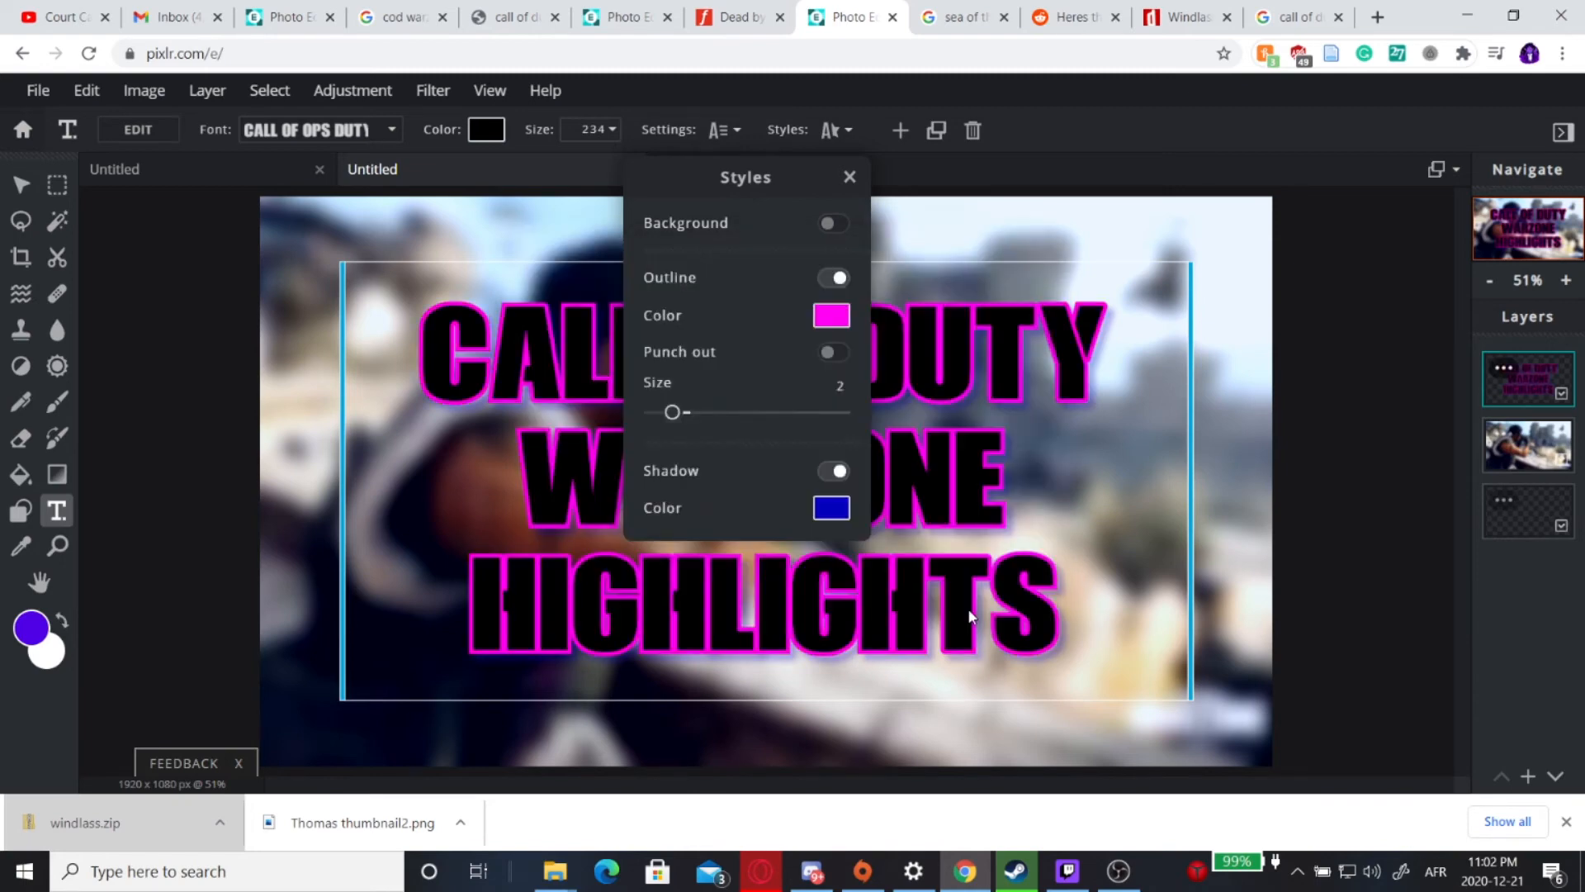
Set the title's outline color to bright green (#00FF37) and close the text styles
{"action": "left_click", "coordinate": [837, 325]}
{"action": "left_click_drag", "start_coordinate": [845, 343], "coordinate": [845, 468]}
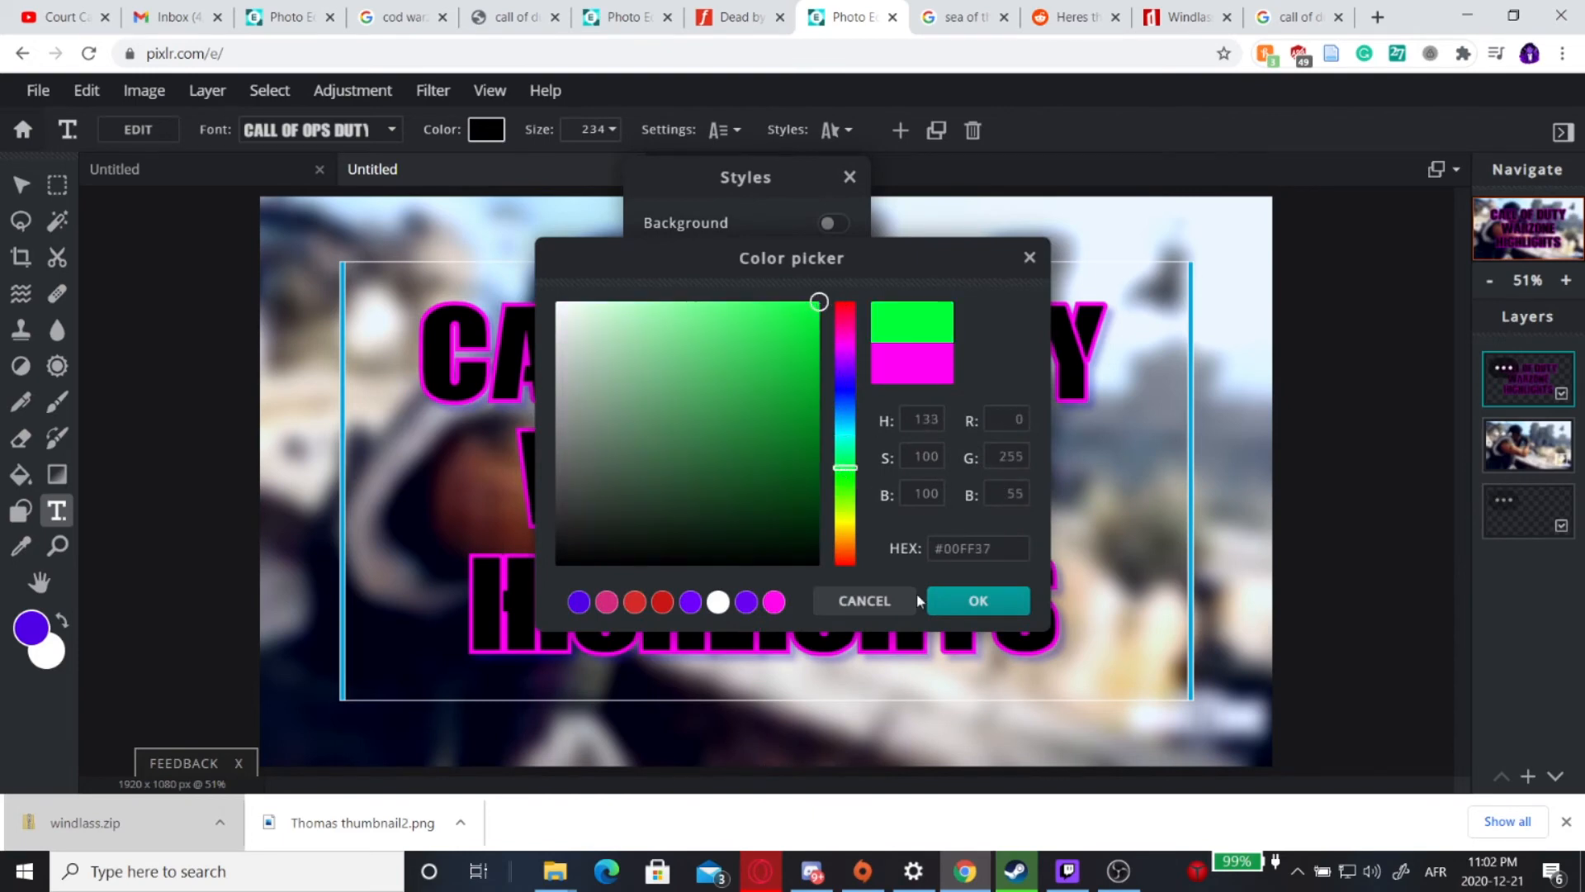
{"action": "left_click", "coordinate": [983, 601]}
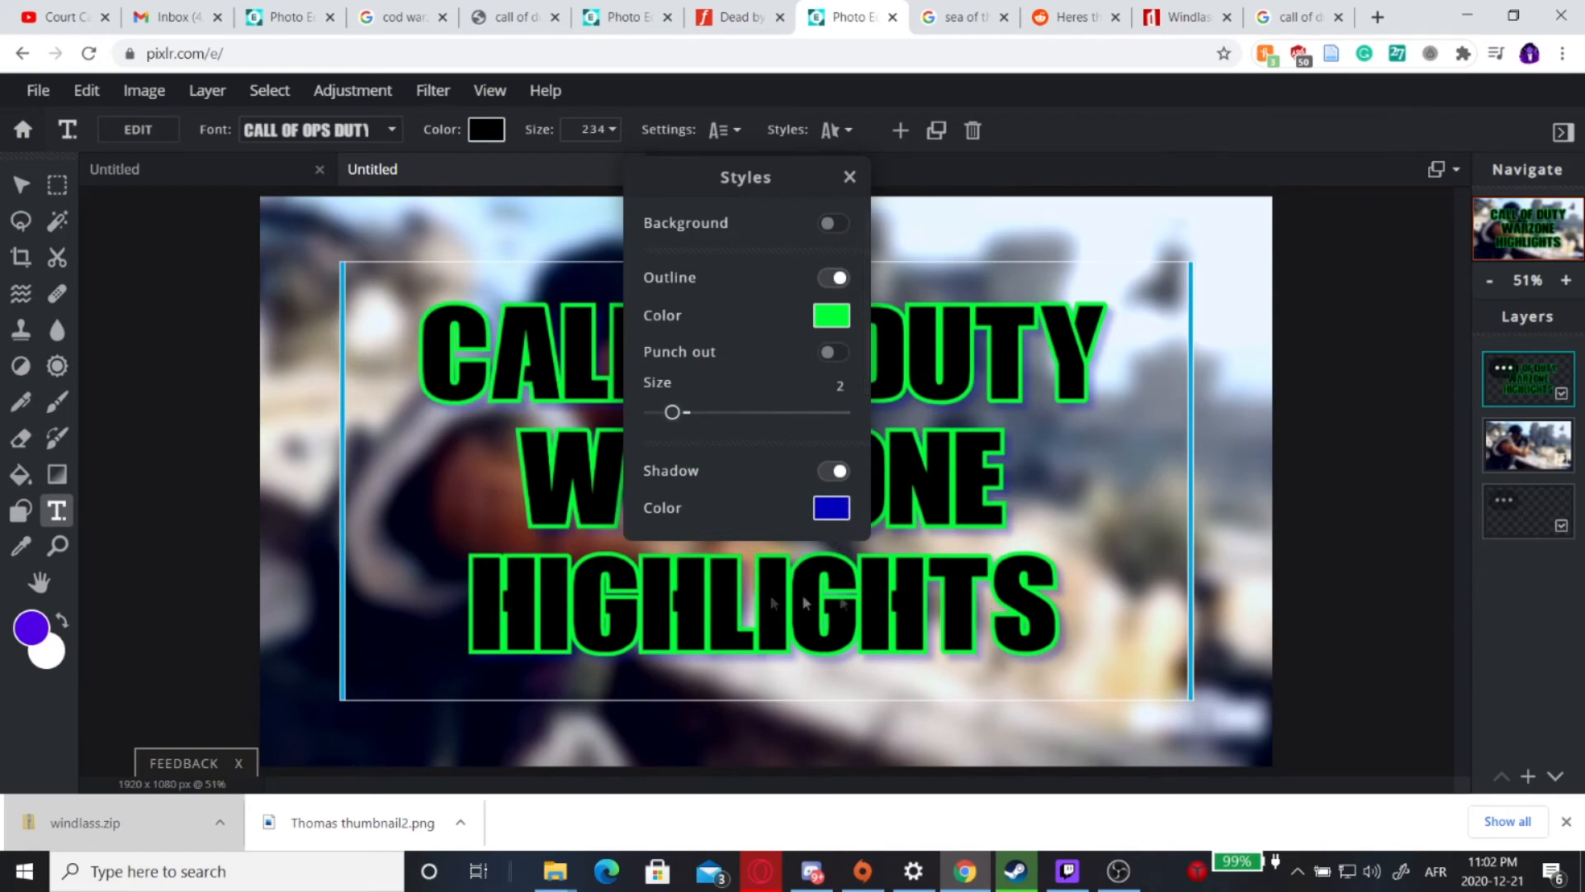
{"action": "left_click", "coordinate": [850, 177]}
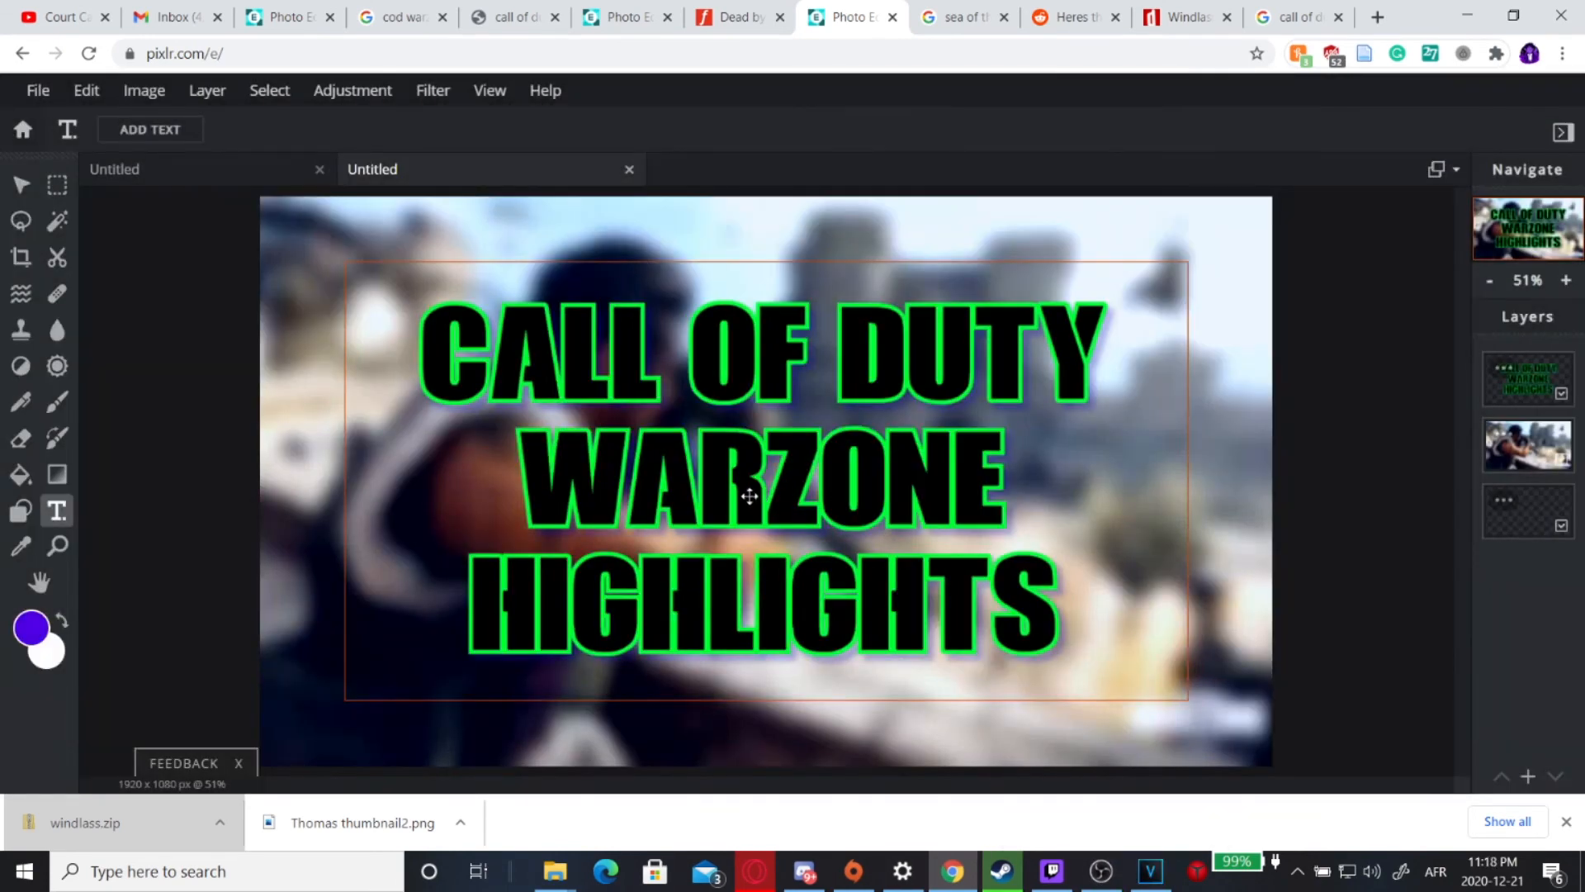
Start saving the thumbnail as an image, choosing the JPG file type at 100% quality
{"action": "left_click", "coordinate": [38, 90]}
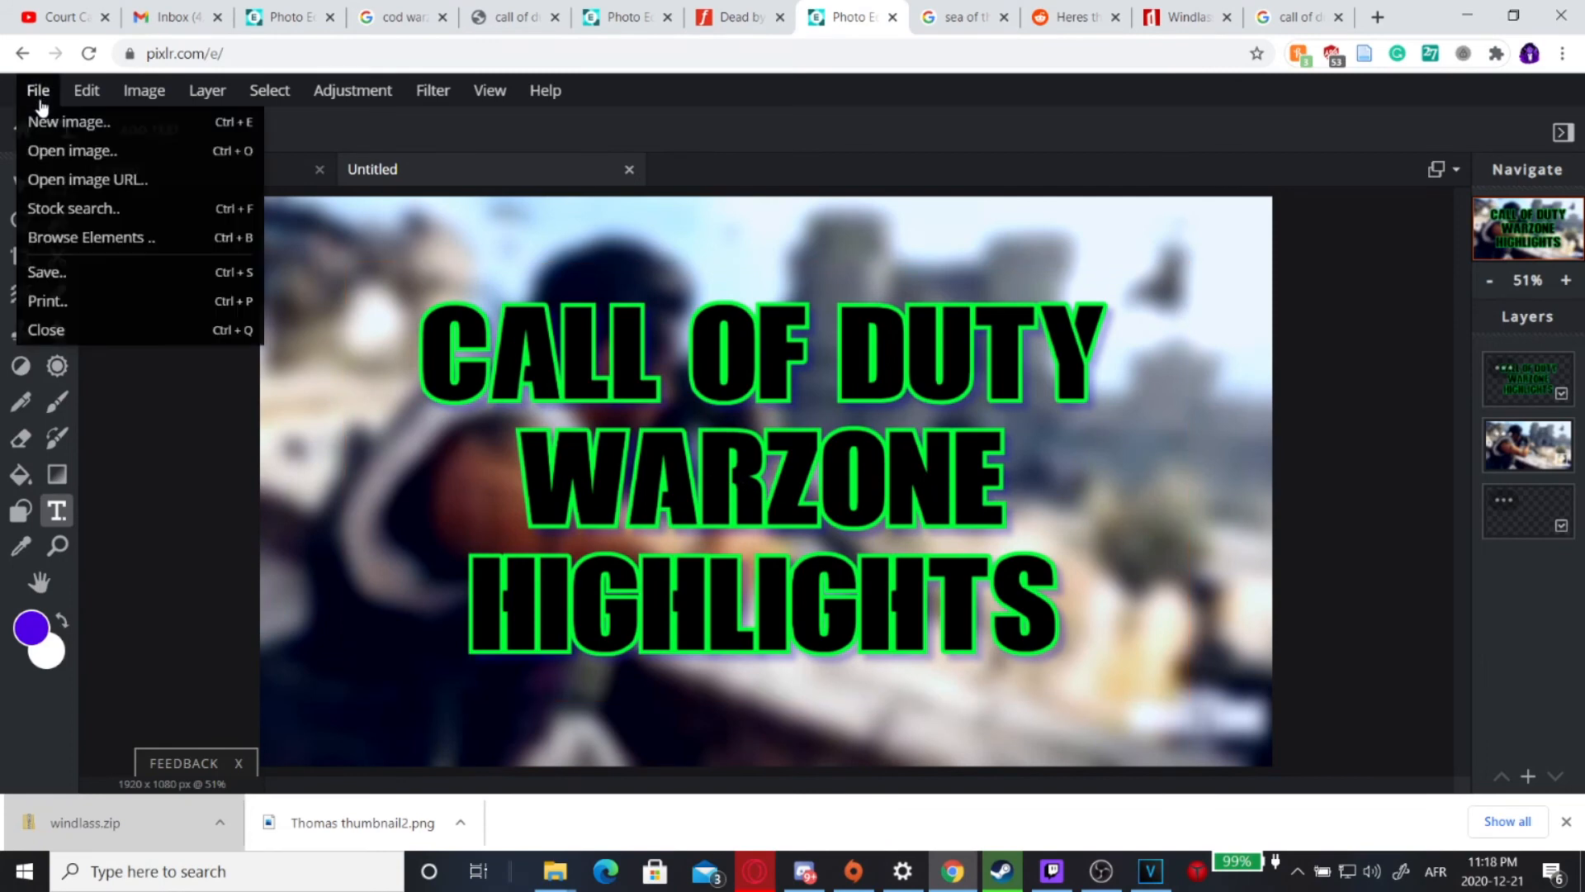
{"action": "left_click", "coordinate": [80, 280]}
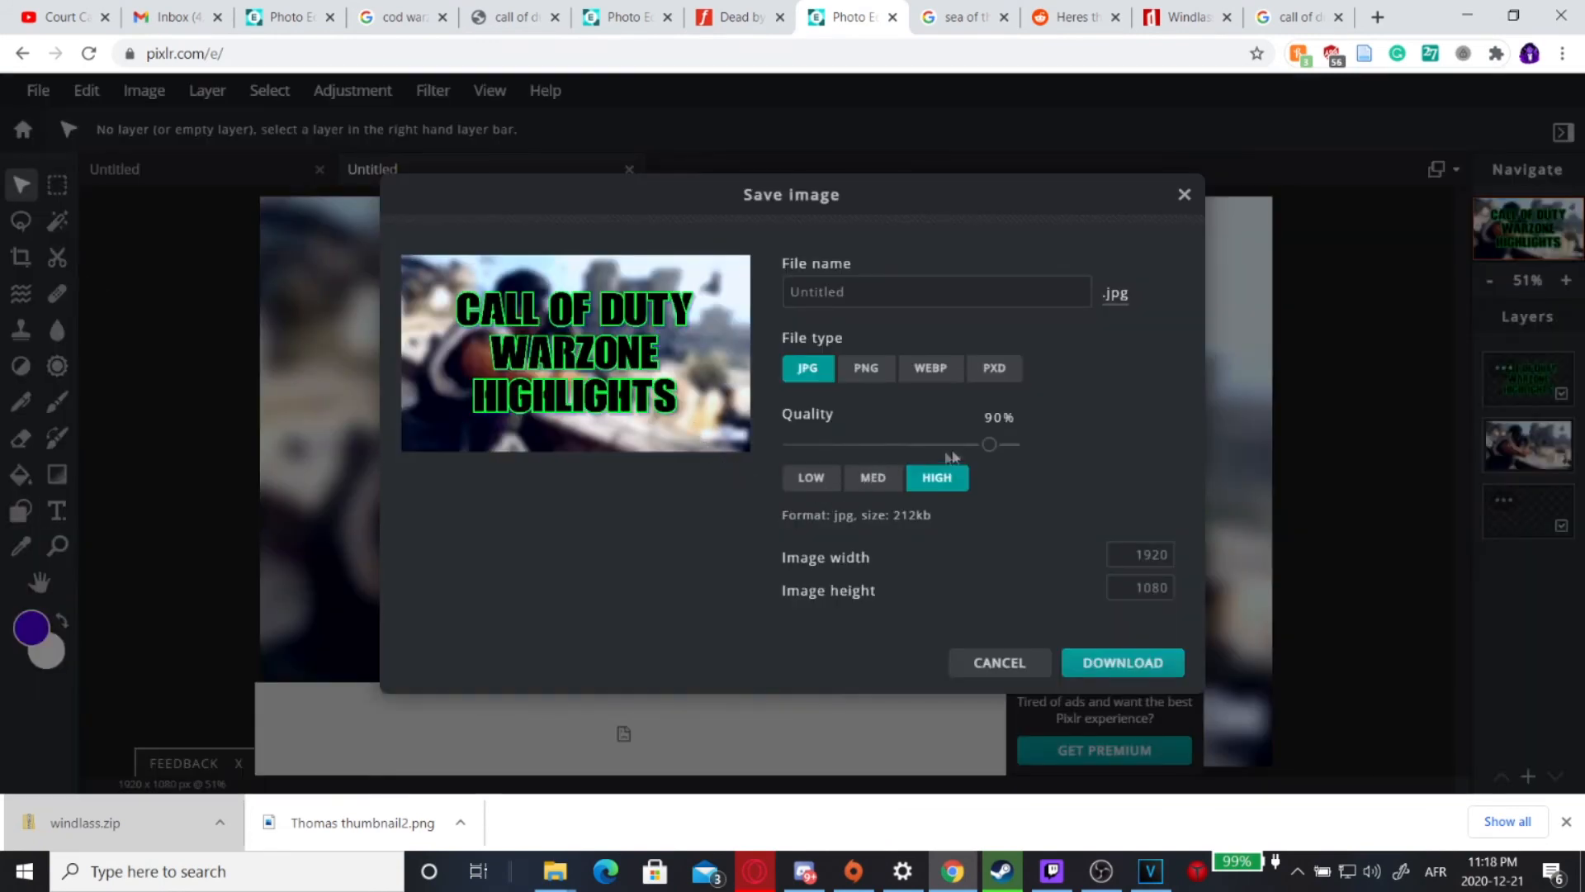
{"action": "left_click", "coordinate": [867, 369]}
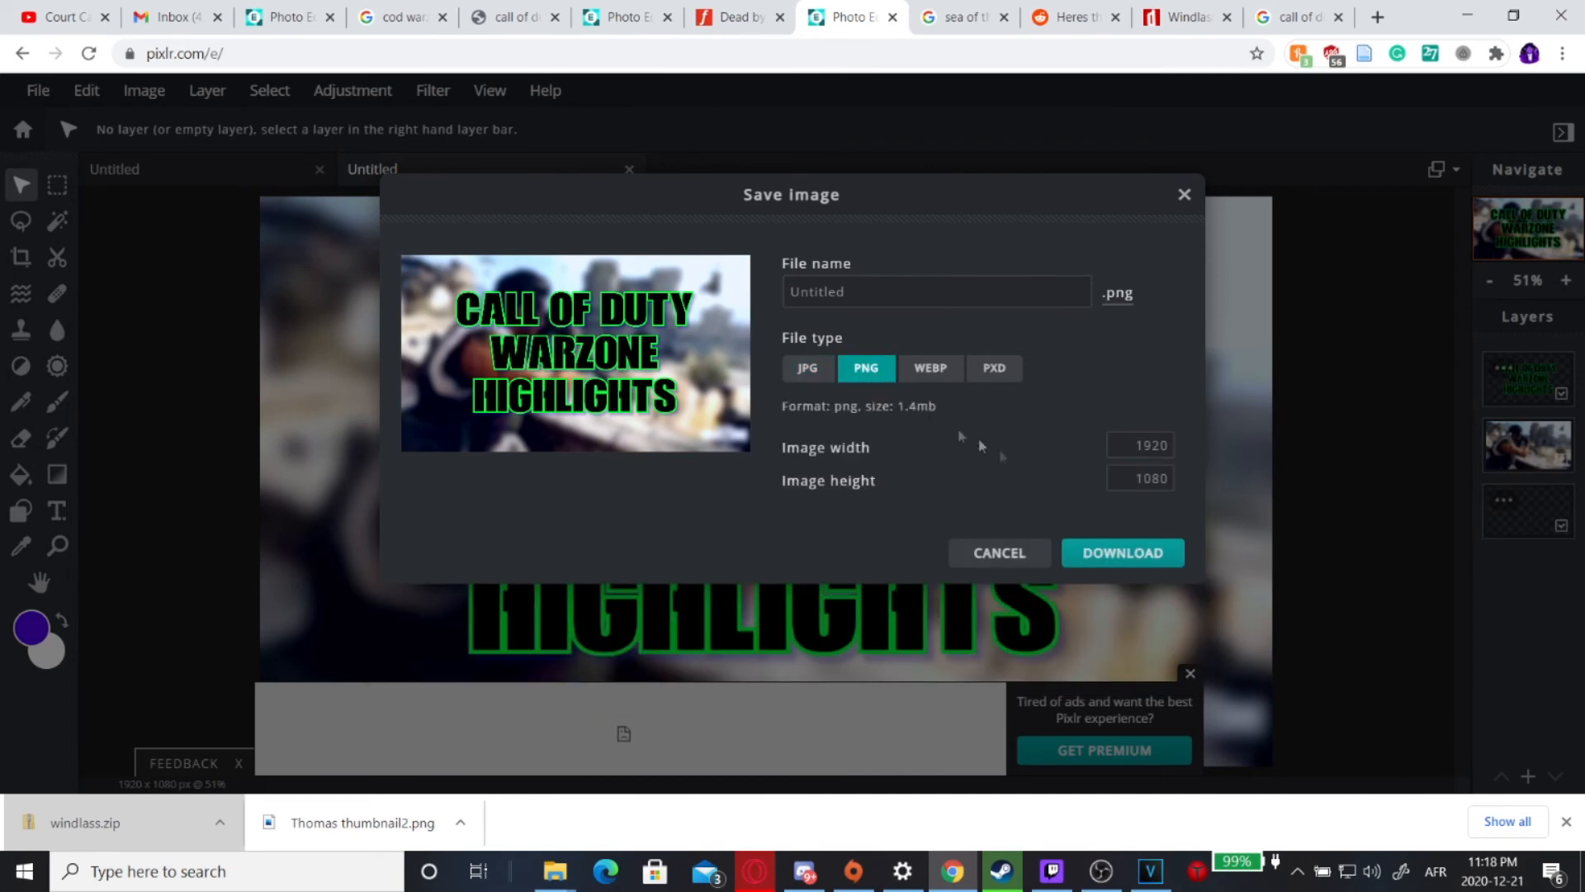
{"action": "left_click", "coordinate": [807, 368]}
{"action": "left_click_drag", "start_coordinate": [991, 446], "coordinate": [1044, 450]}
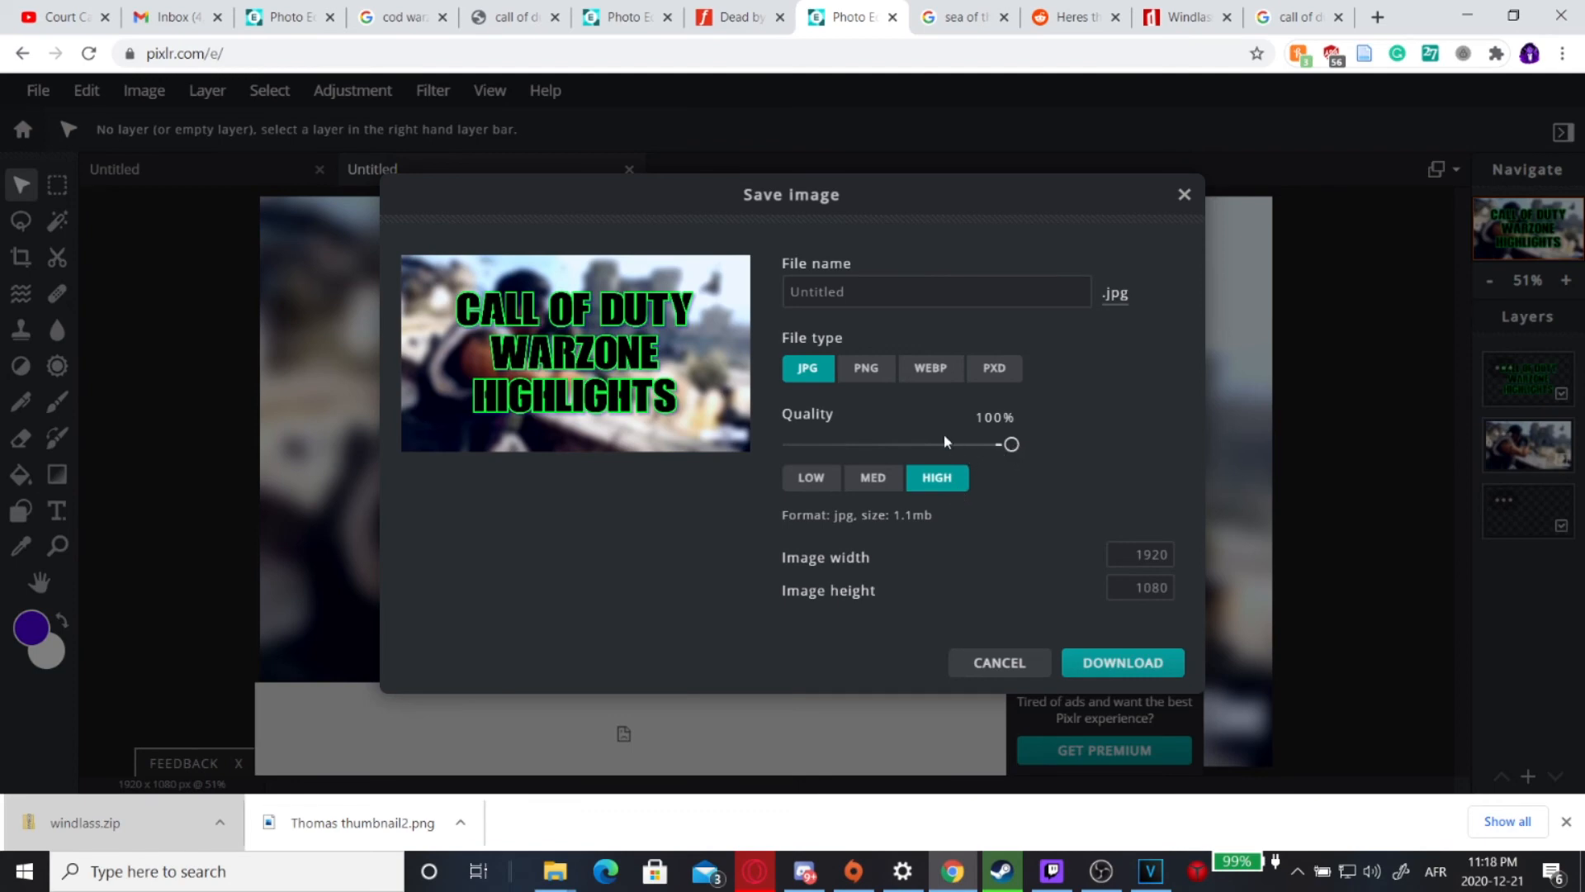
Name the file Callofdutyexample, download it, and dismiss the save dialog and the advertisement banner
{"action": "left_click", "coordinate": [867, 292]}
{"action": "key", "text": "BackSpace"}
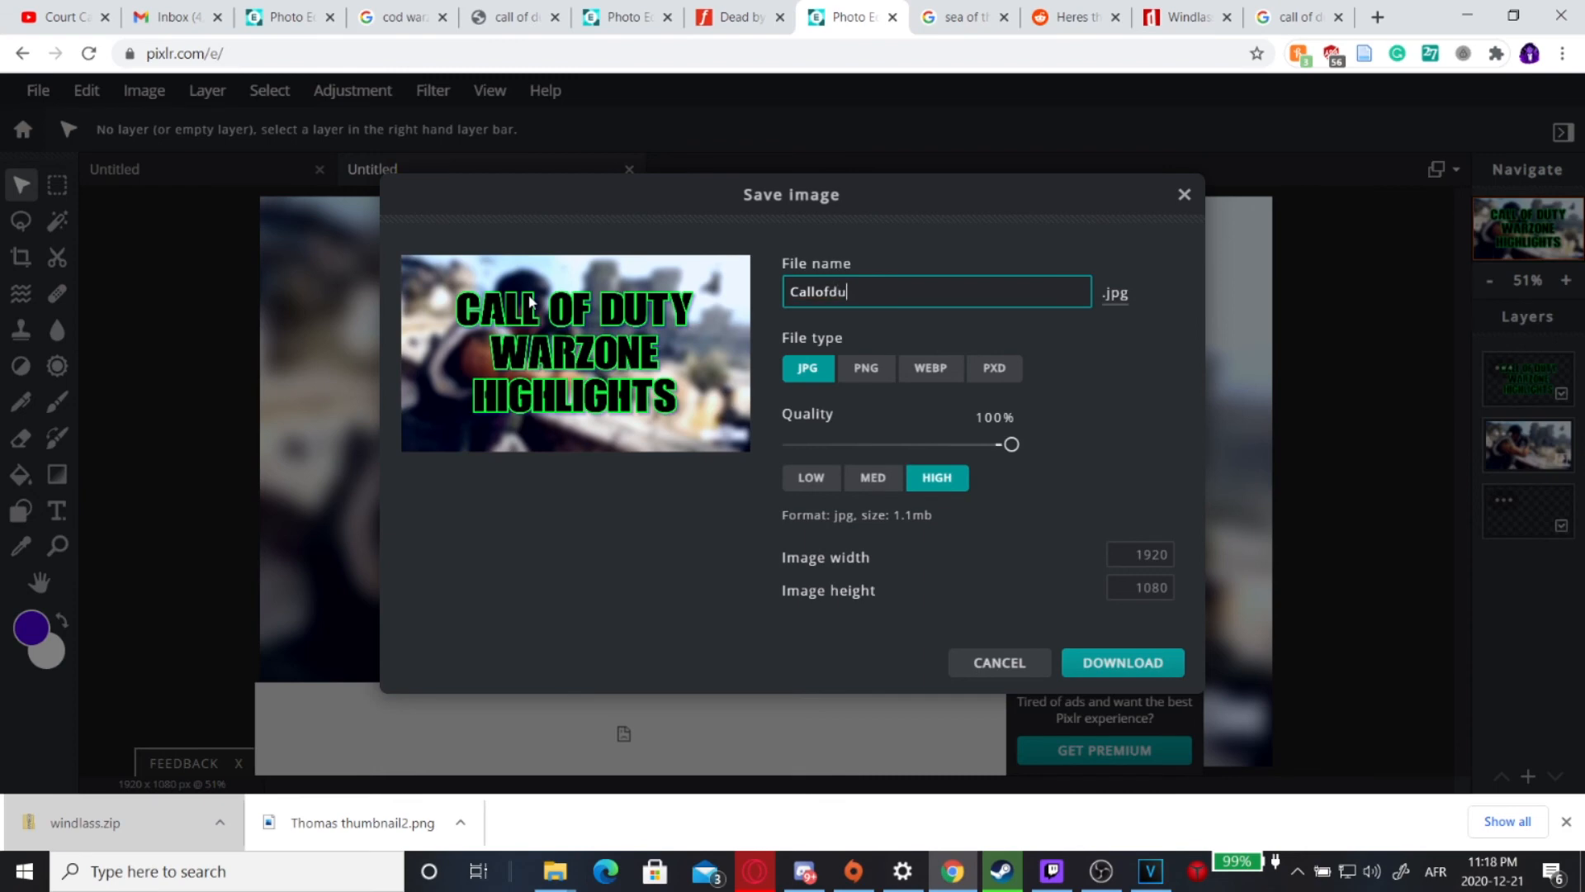
{"action": "type", "text": "mple"}
{"action": "left_click", "coordinate": [1138, 662]}
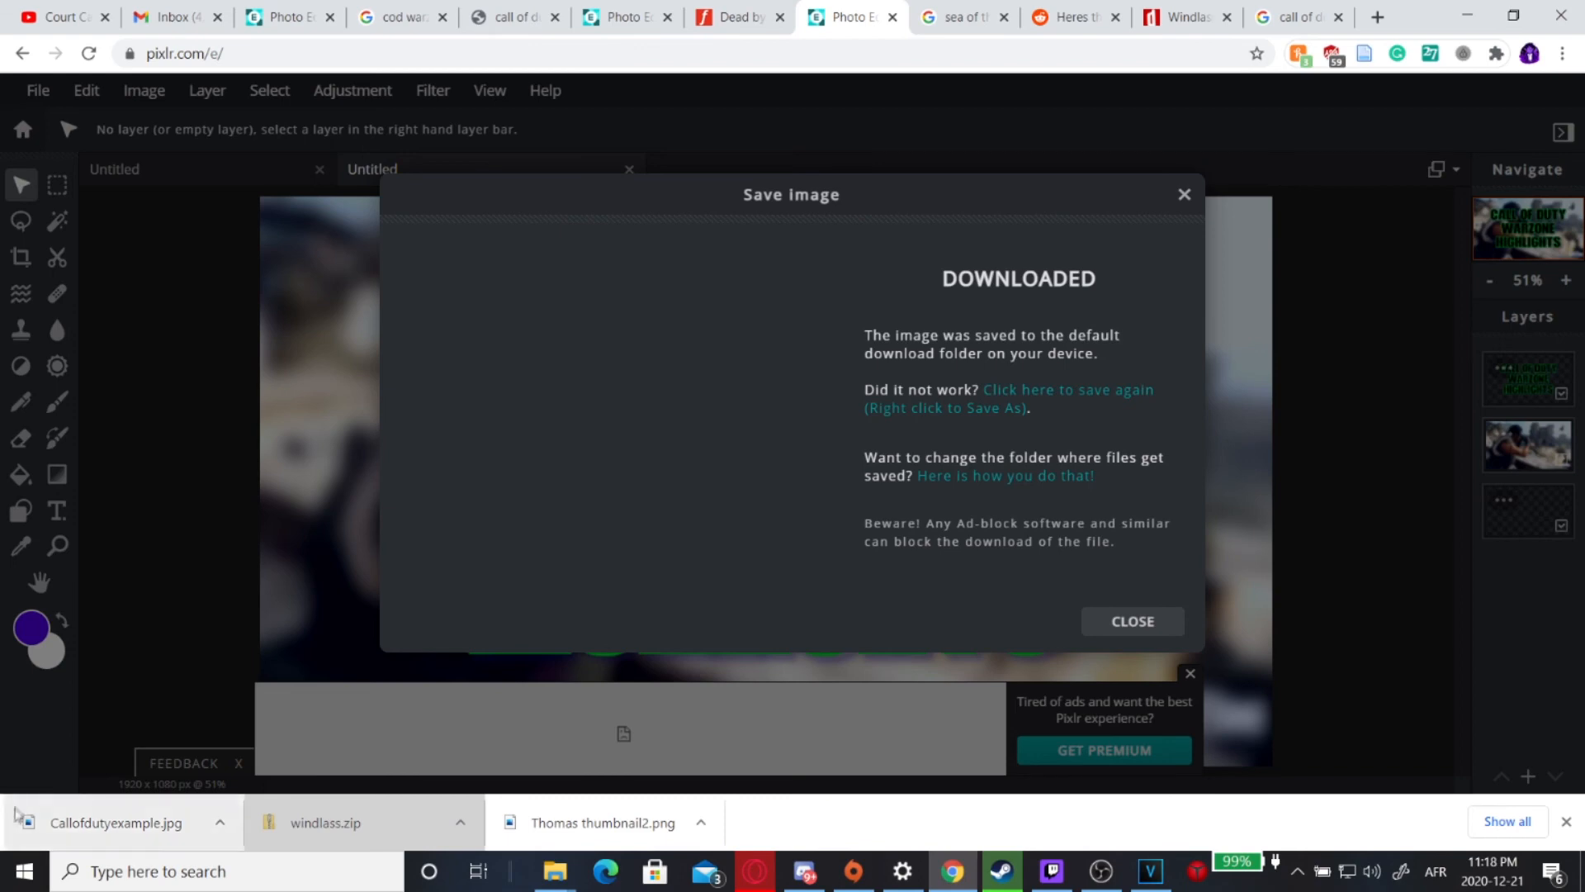
{"action": "left_click", "coordinate": [1151, 624]}
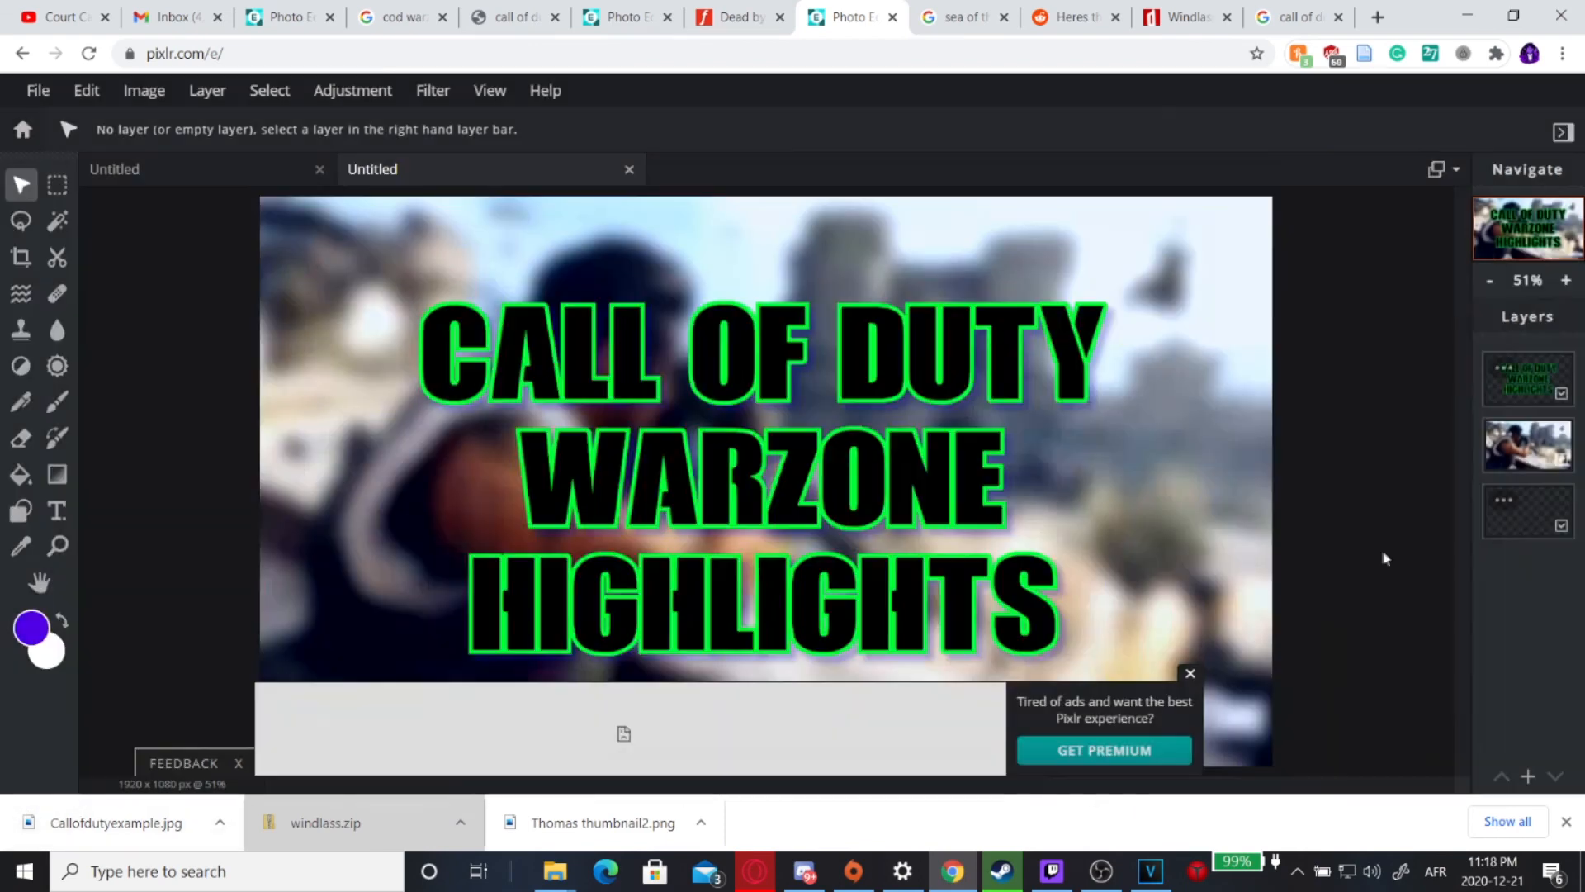
{"action": "left_click", "coordinate": [1190, 673]}
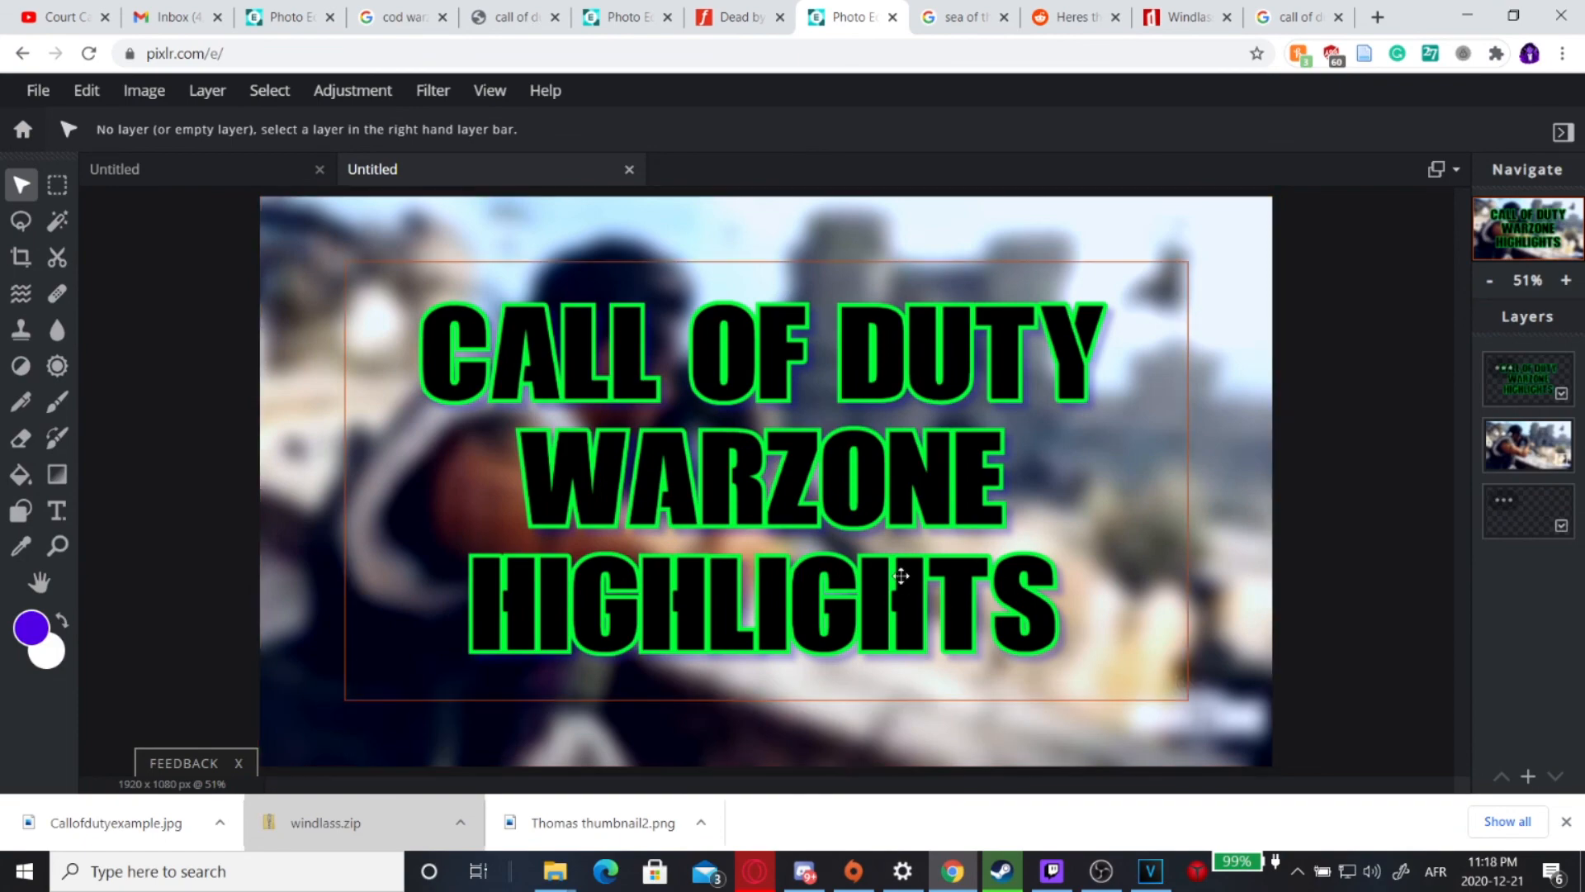
{"action": "left_click_drag", "start_coordinate": [593, 471], "coordinate": [589, 466]}
{"action": "left_click", "coordinate": [1358, 403]}
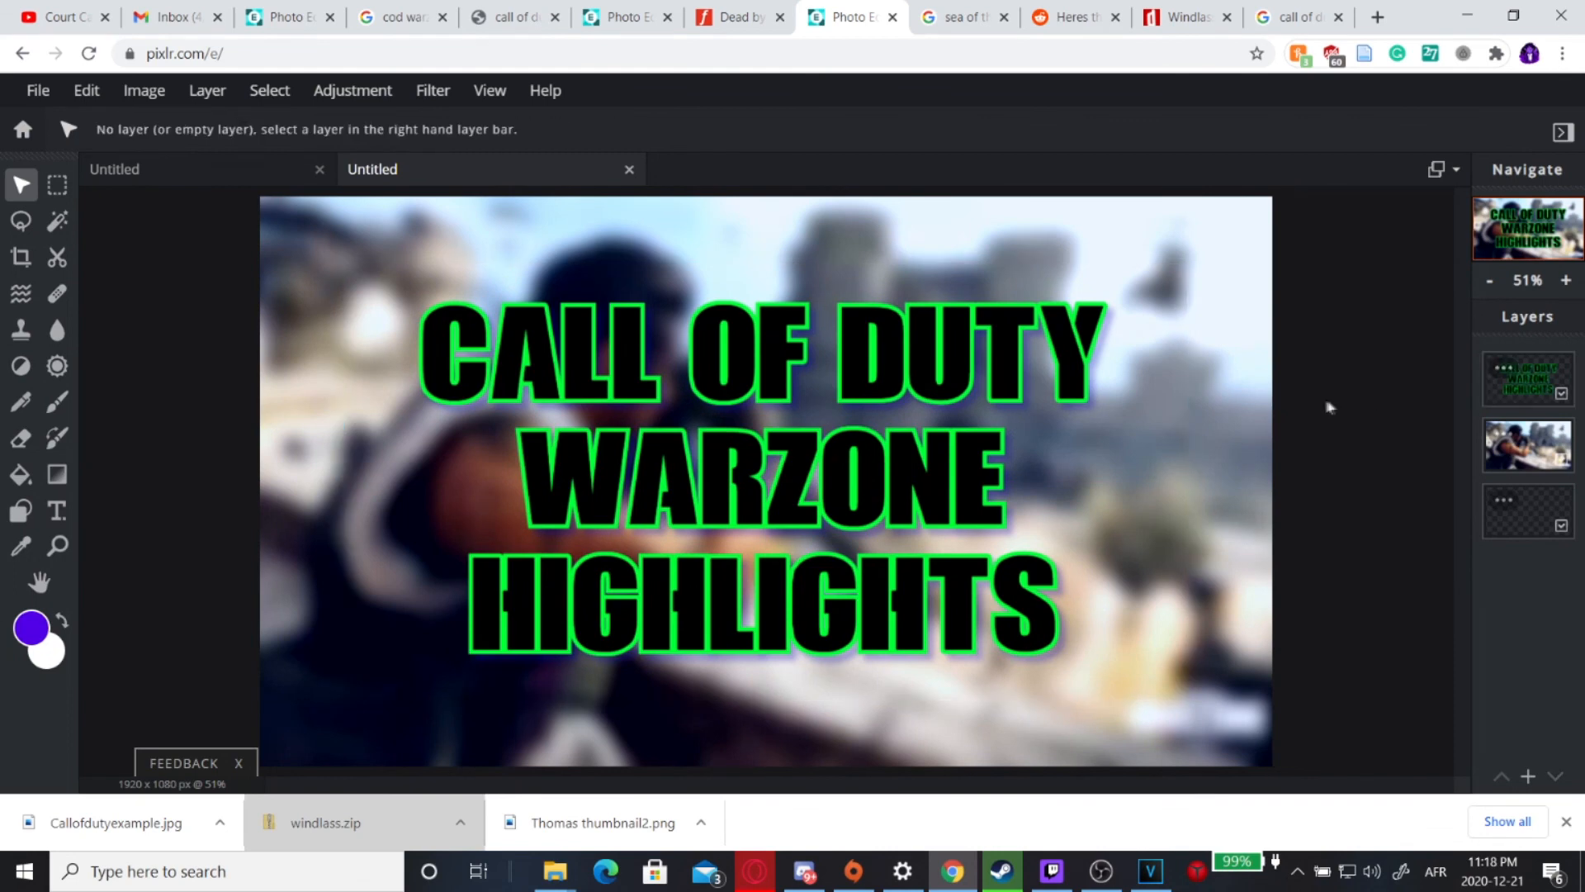